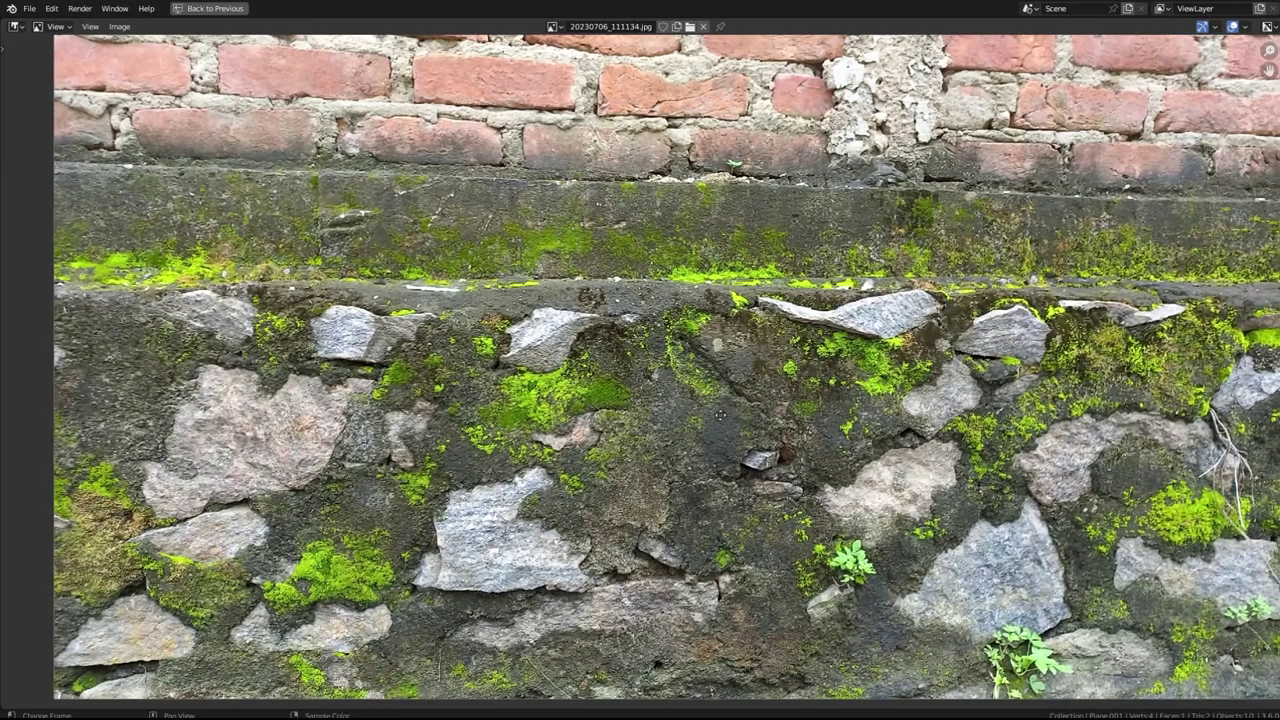
# Examine the reference photo of the mossy wall, studying the embedded stones, the dark mortar and the moss patches
pyautogui.scroll(-1, 720, 414)
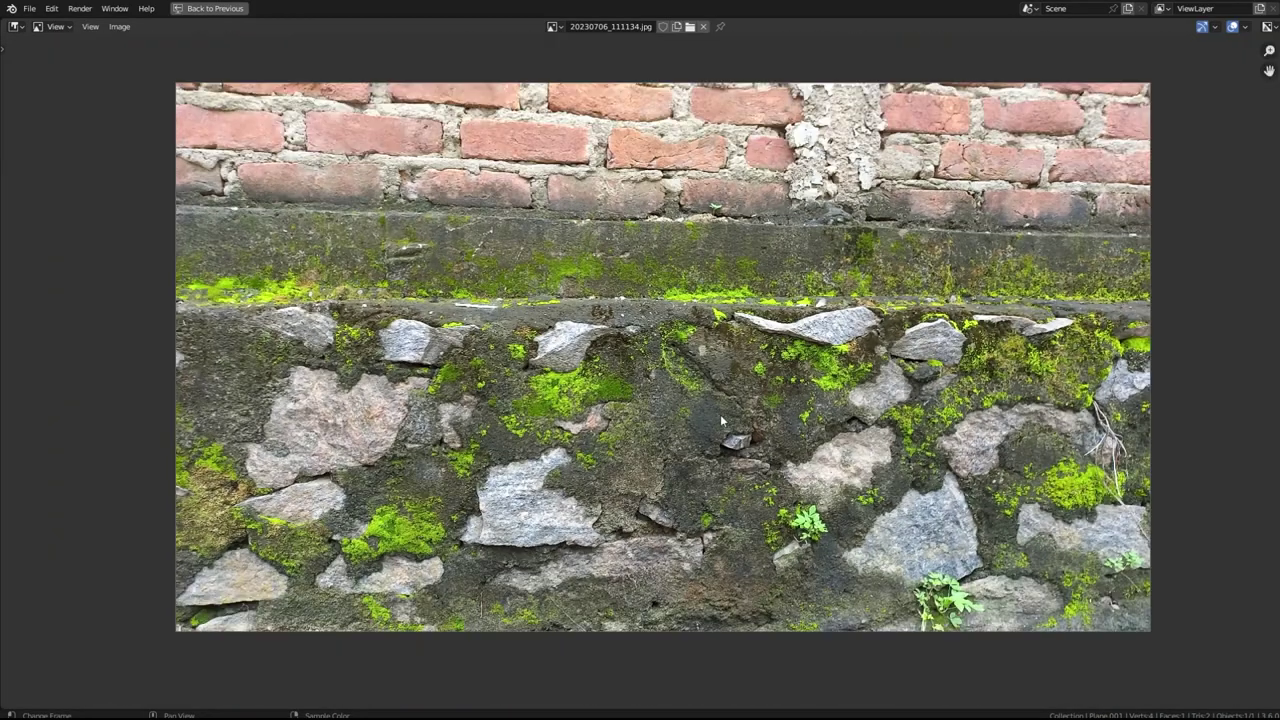
pyautogui.scroll(1, 720, 414)
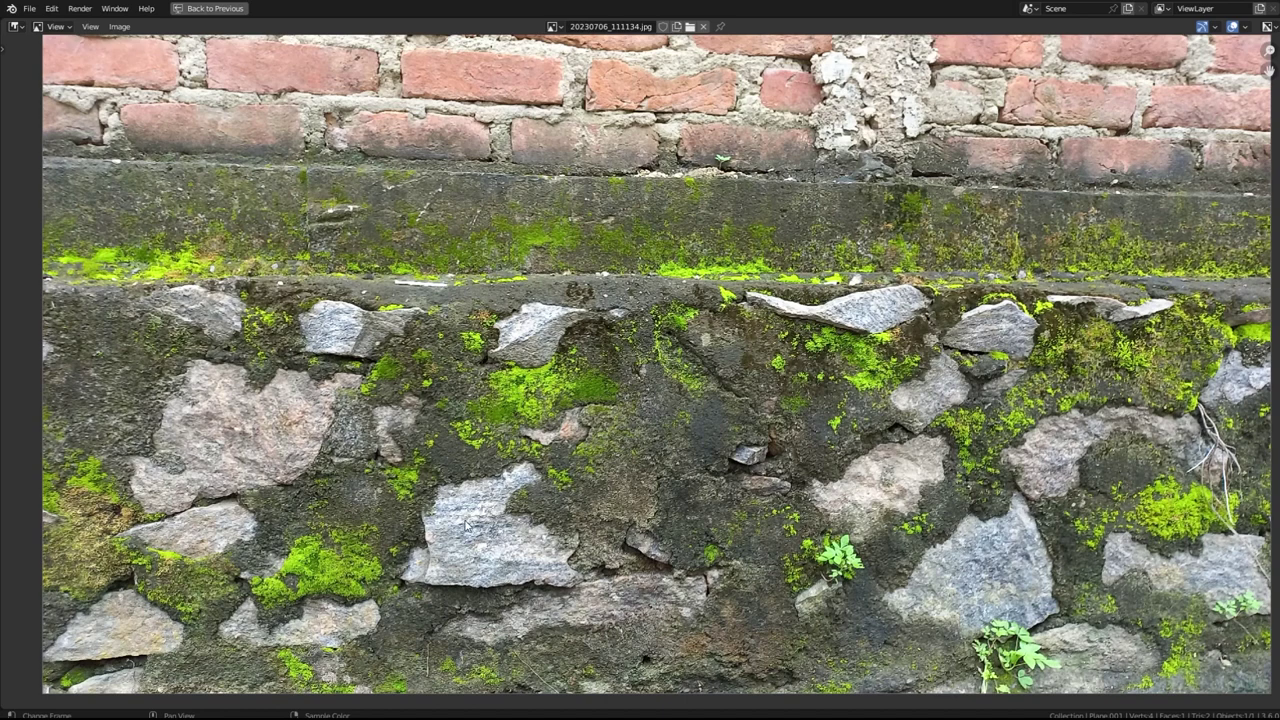
pyautogui.moveTo(432, 502); pyautogui.dragTo(529, 473, button='middle')
pyautogui.scroll(1, 523, 505)
pyautogui.scroll(-1, 523, 505)
pyautogui.moveTo(309, 337); pyautogui.dragTo(263, 337, button='middle')
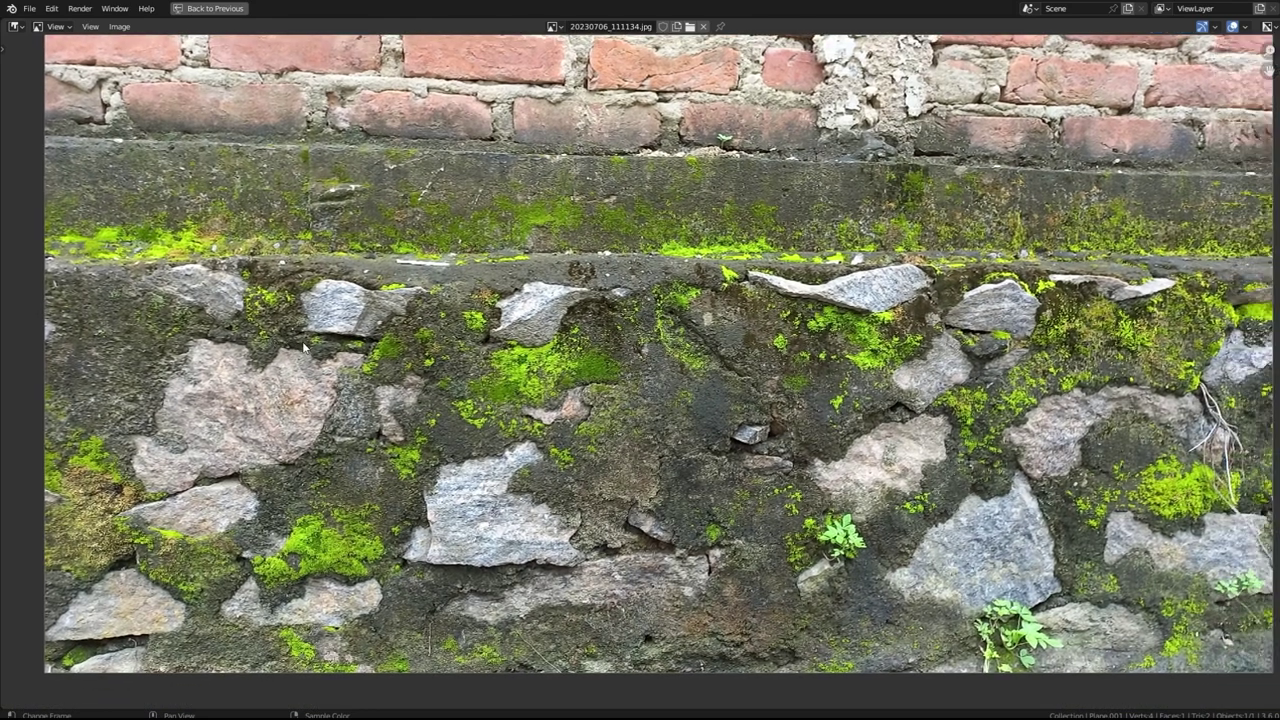
pyautogui.scroll(-1, 239, 333)
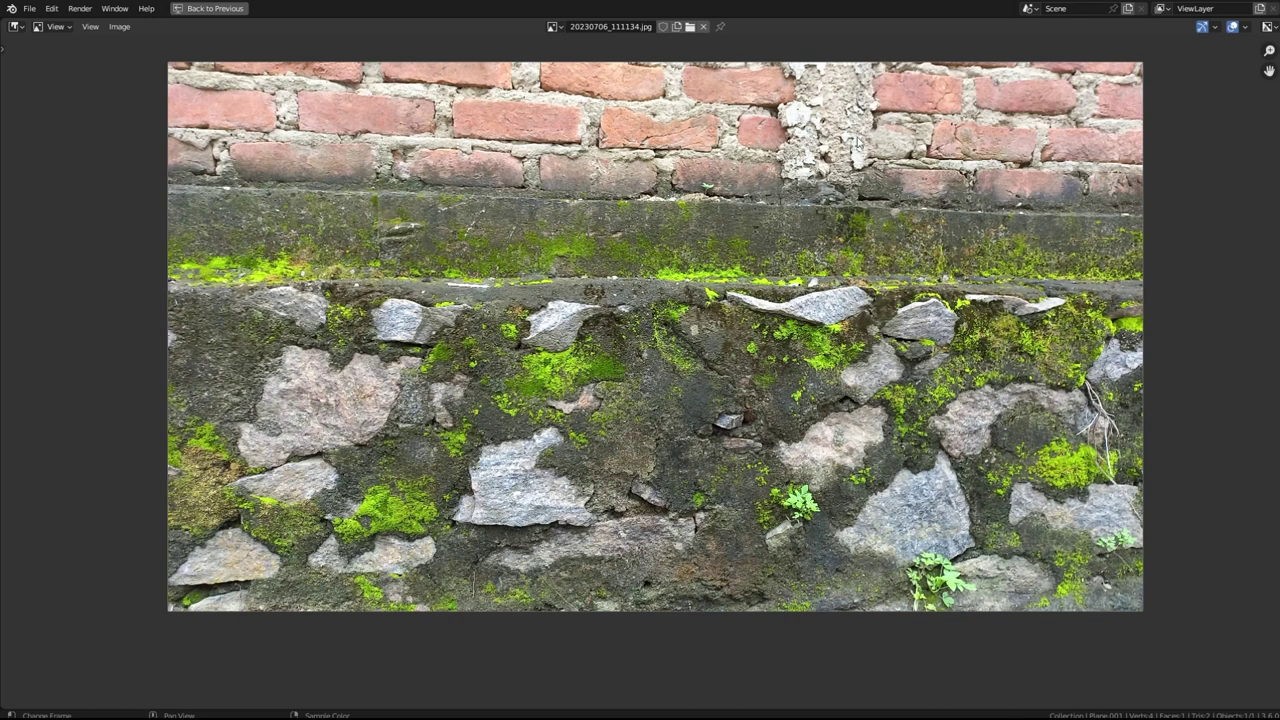
pyautogui.scroll(2, 540, 390)
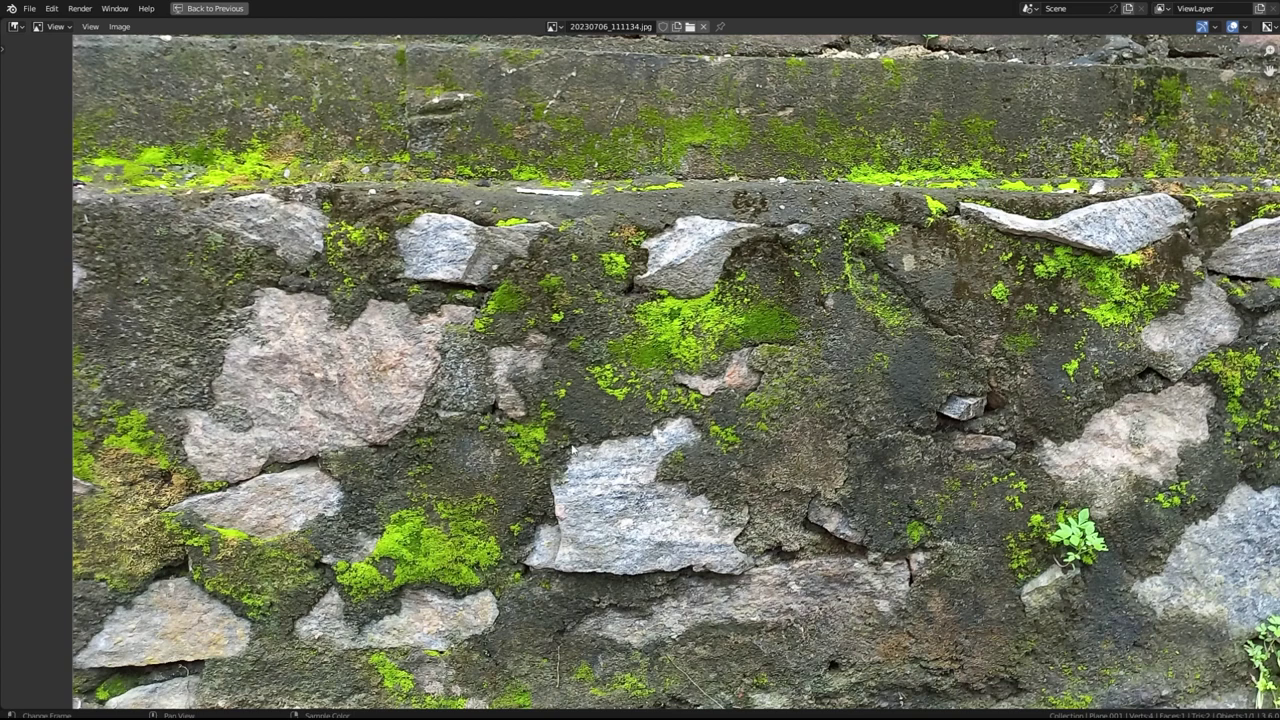
pyautogui.moveTo(677, 563); pyautogui.dragTo(628, 502, button='middle')
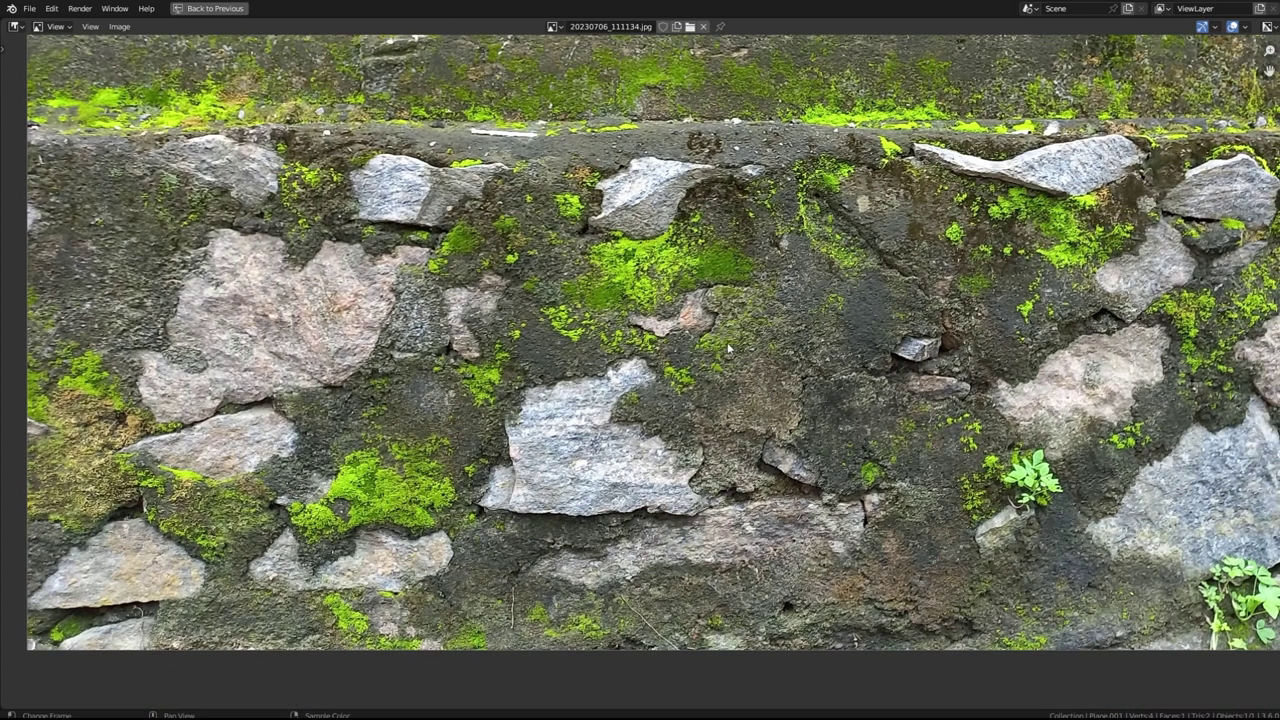
pyautogui.scroll(-1, 828, 400)
pyautogui.moveTo(847, 404); pyautogui.dragTo(520, 467, button='middle')
pyautogui.scroll(-2, 489, 451)
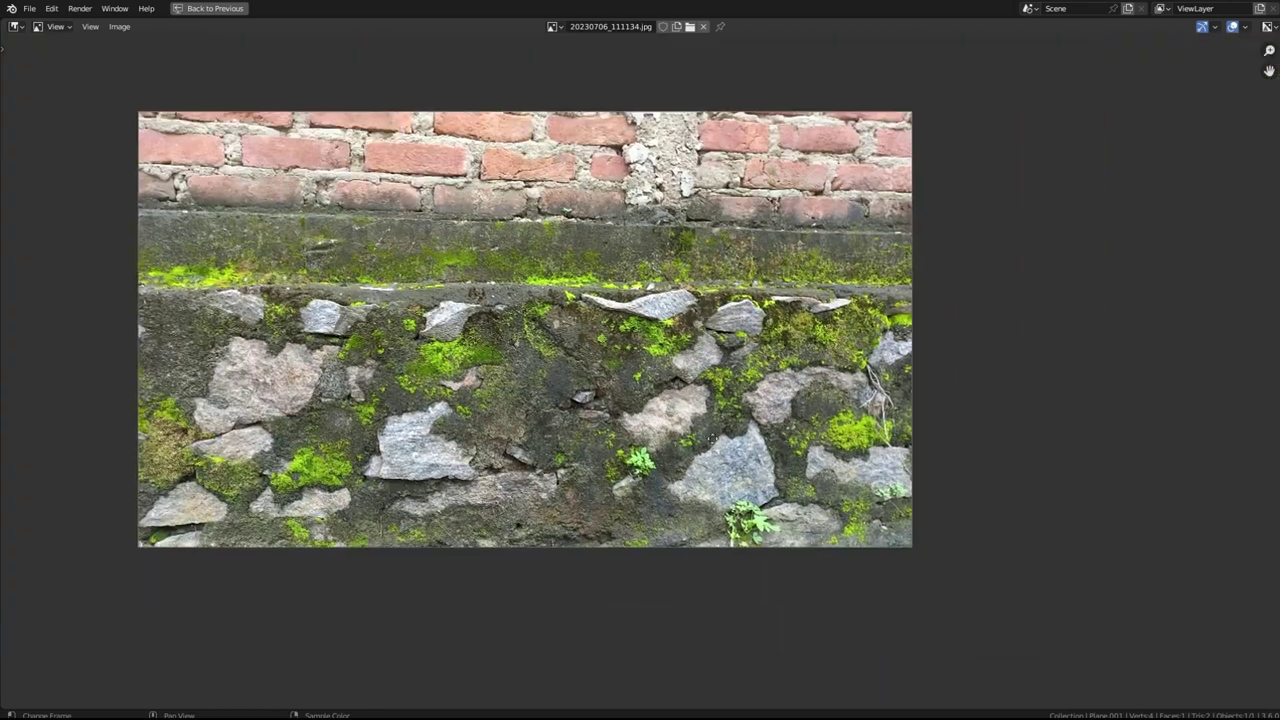
pyautogui.moveTo(662, 453); pyautogui.dragTo(767, 467, button='middle')
pyautogui.scroll(1, 767, 467)
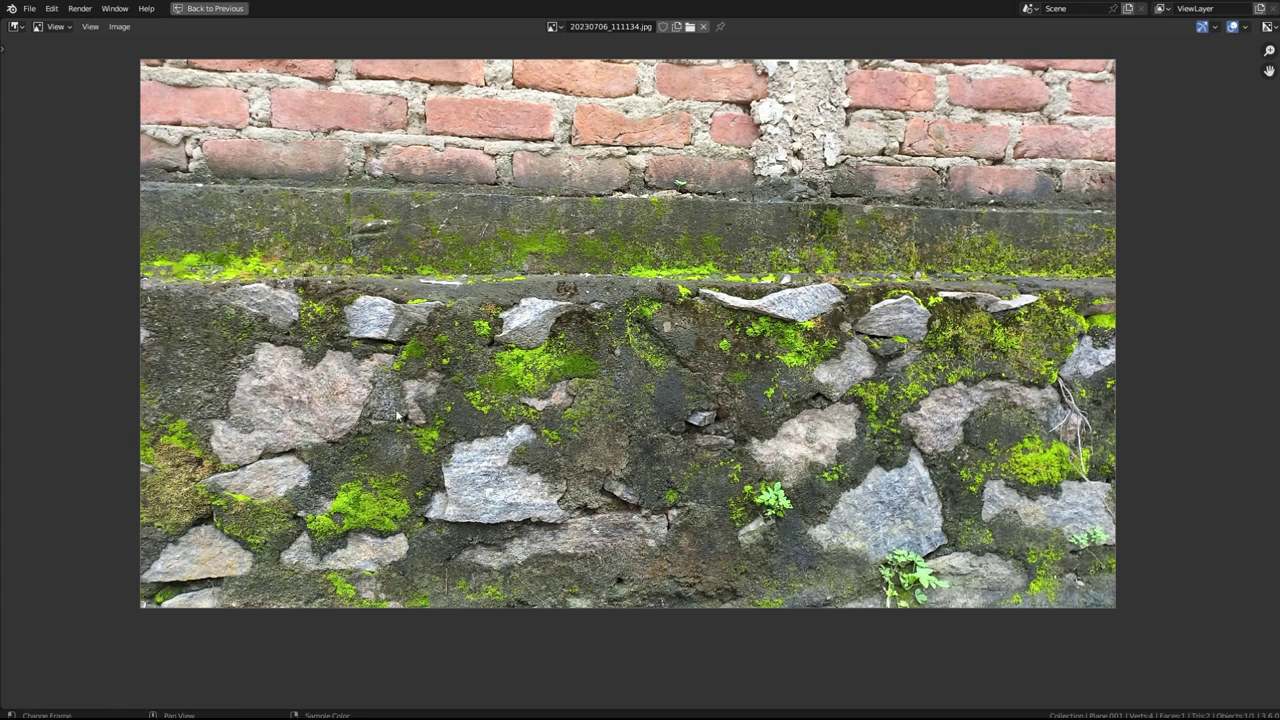
pyautogui.moveTo(539, 385); pyautogui.dragTo(550, 424, button='middle')
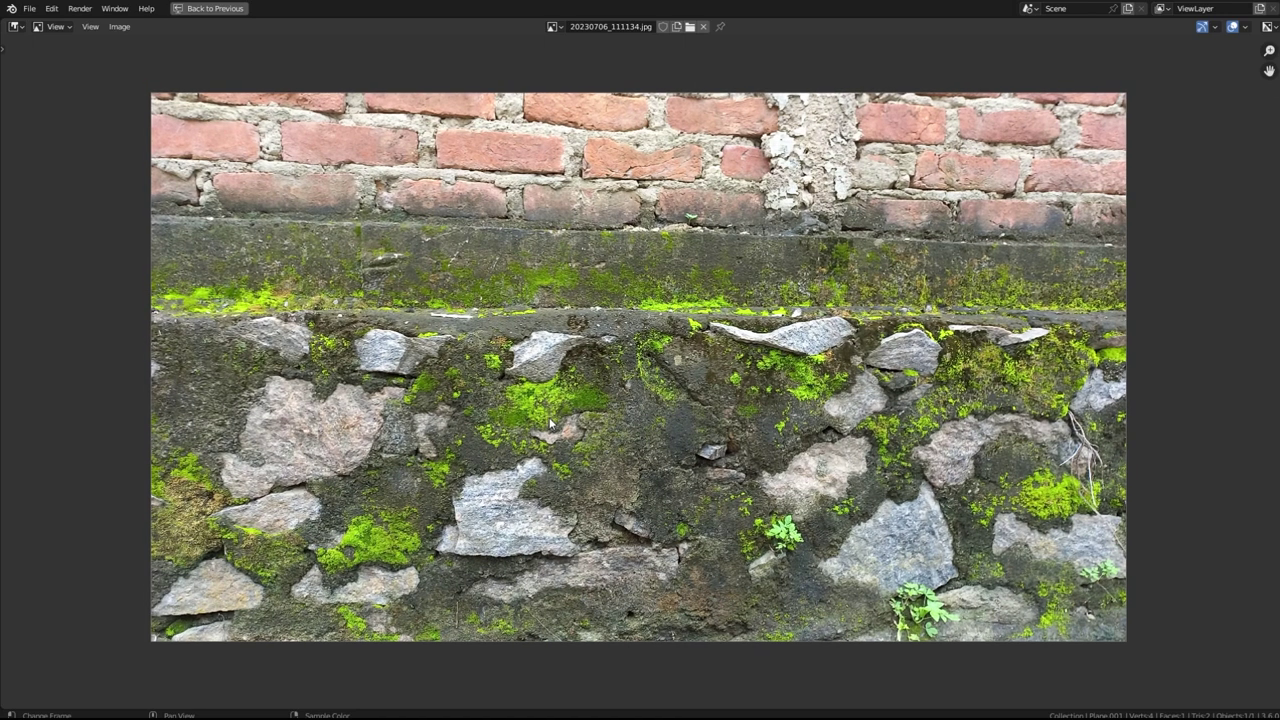
# Leave the maximized reference image view and rename the plane's material to "stone wall"
pyautogui.hotkey('ctrl', 'space')
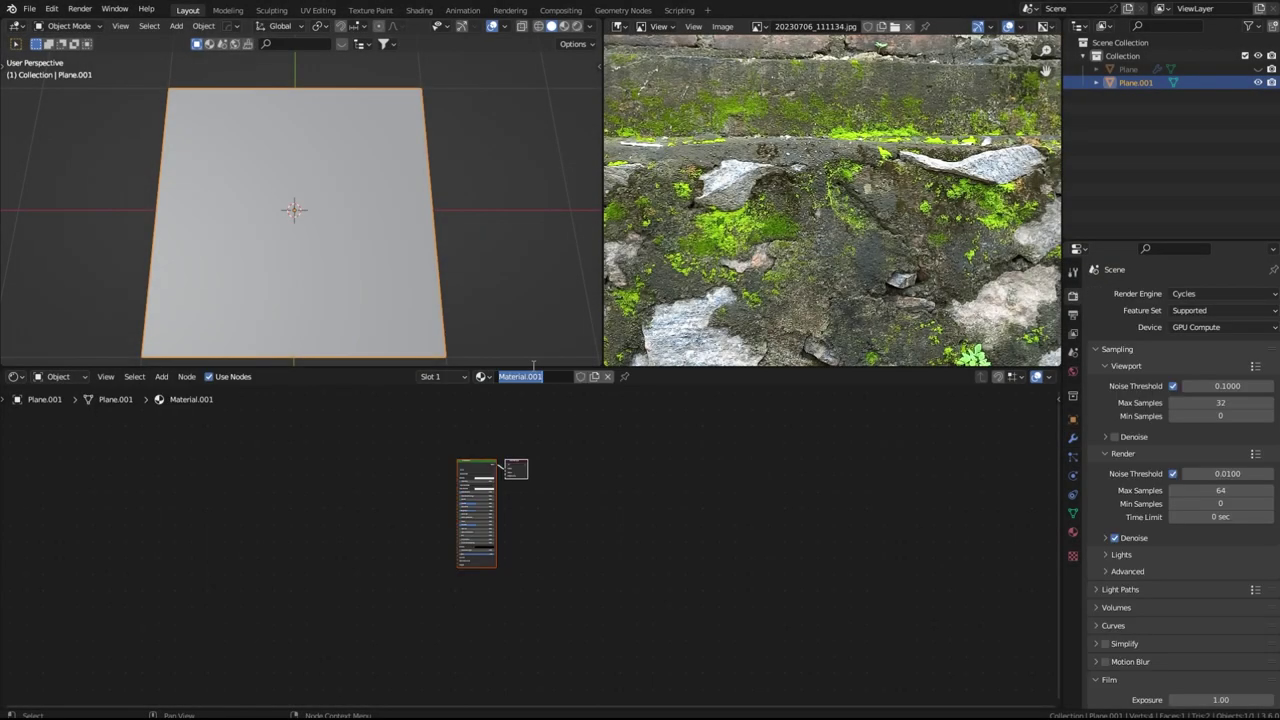
pyautogui.write('stone wall')
pyautogui.write('stone wall')
pyautogui.press('Return')
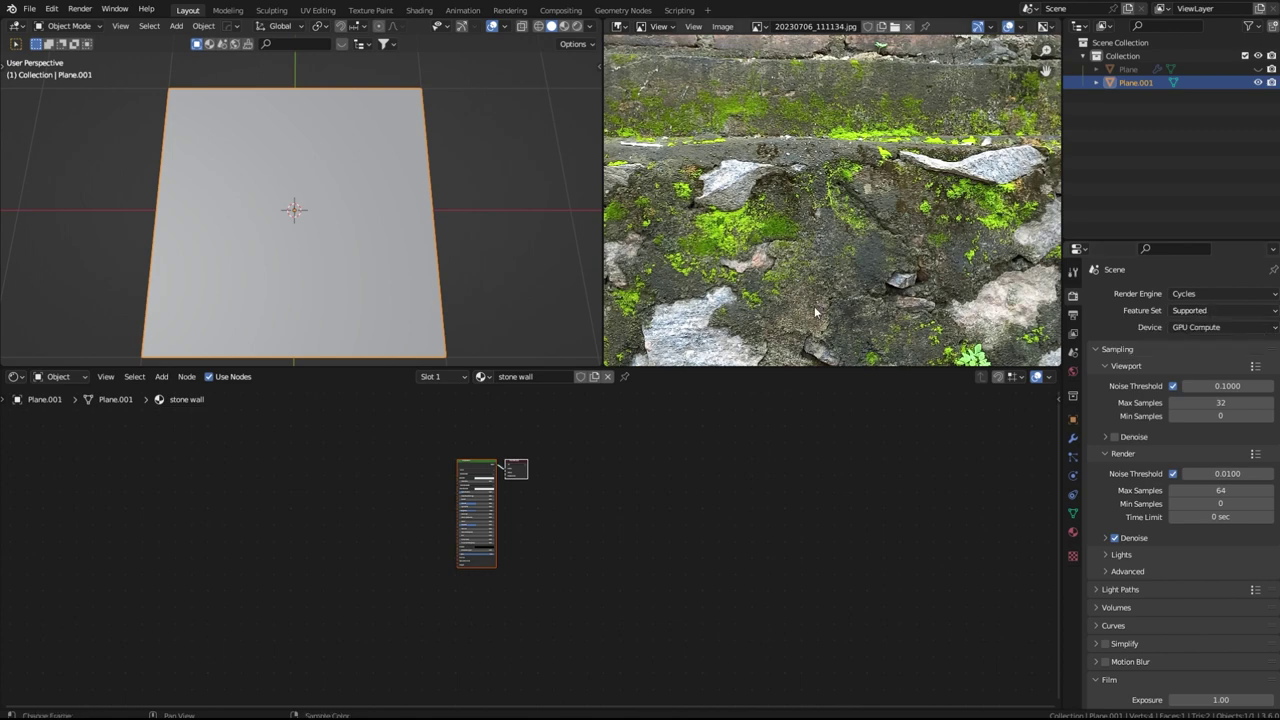
# Set the Cycles render feature set to Experimental
pyautogui.scroll(-3, 782, 288)
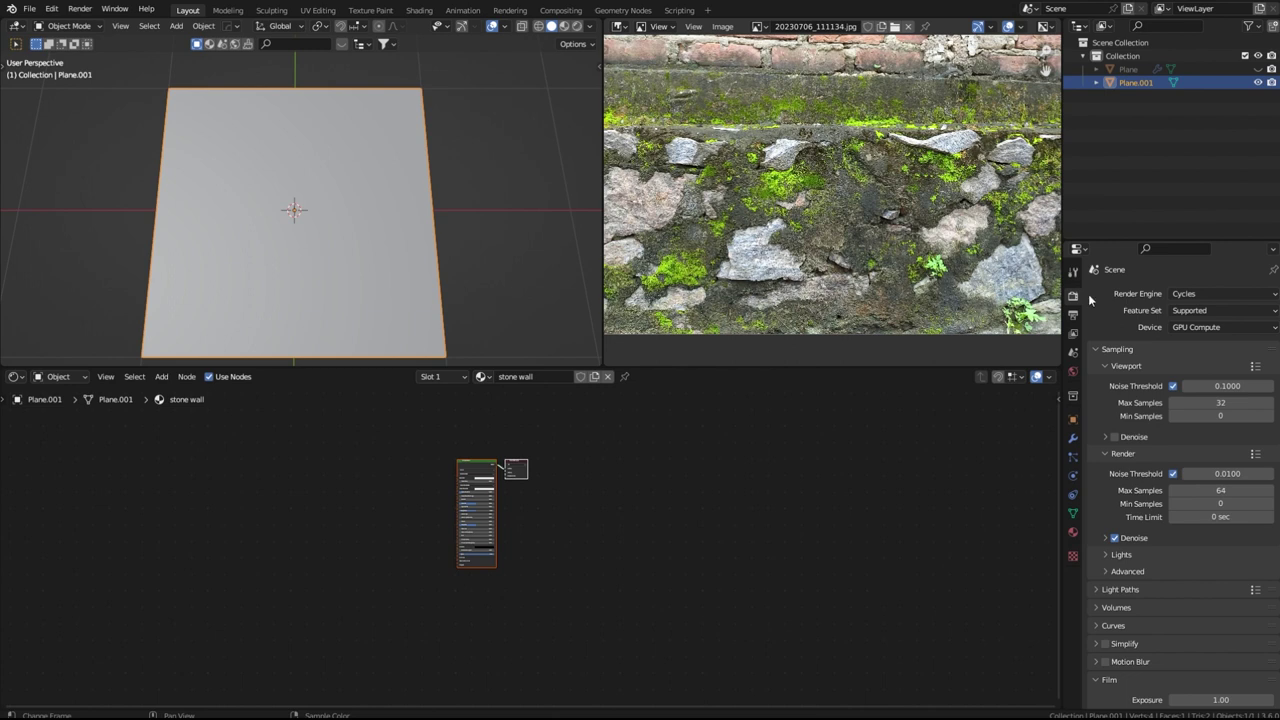
pyautogui.click(1207, 312)
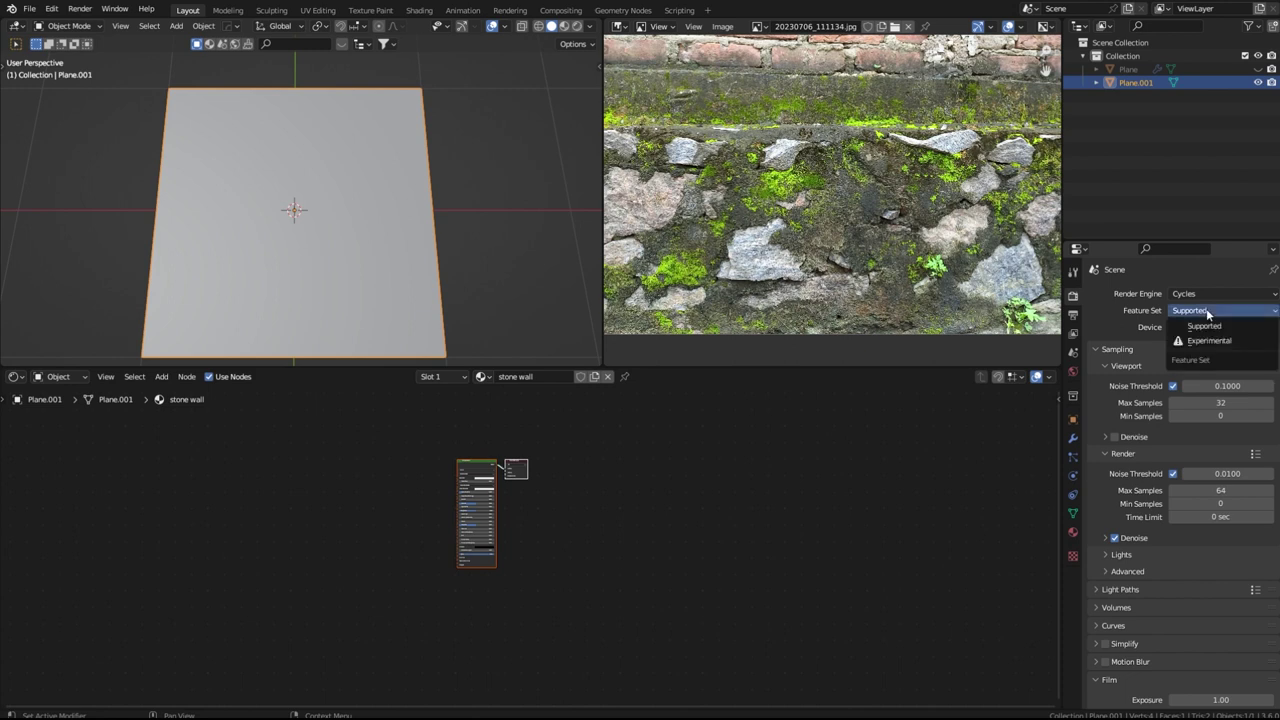
pyautogui.click(1209, 340)
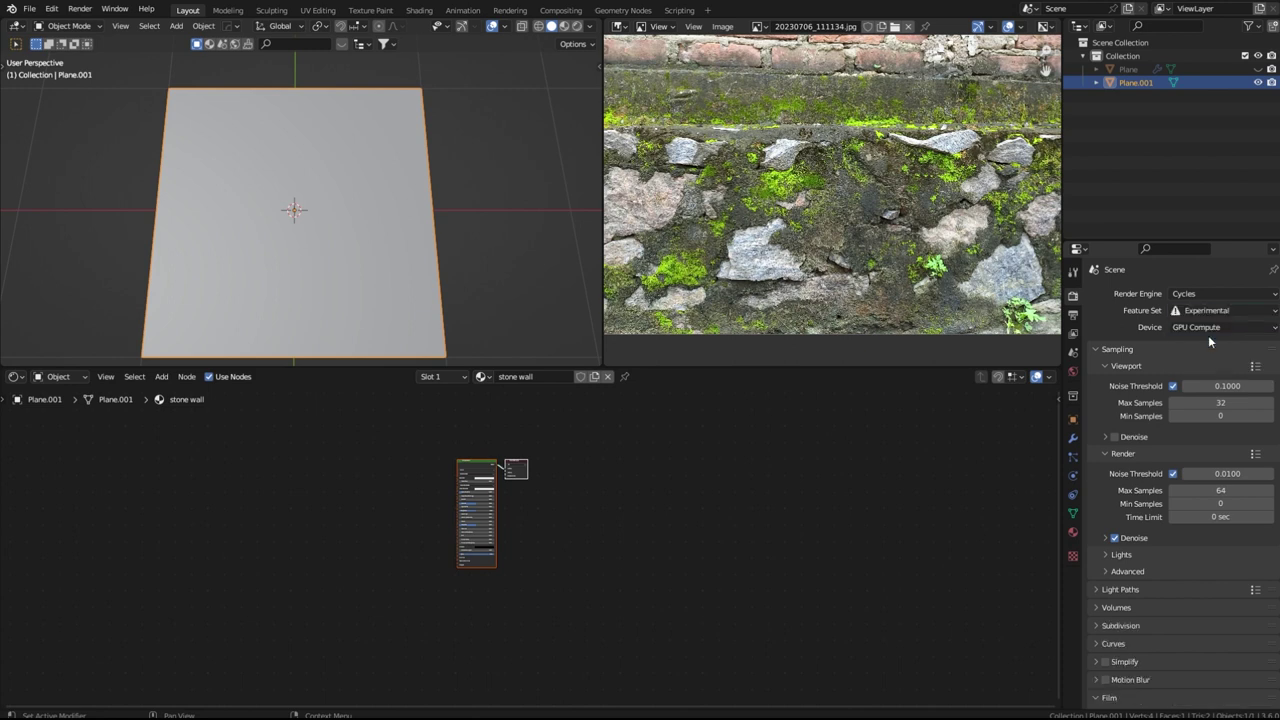
# Set the stone wall material's surface displacement method to Displacement and Bump
pyautogui.scroll(2, 543, 489)
pyautogui.scroll(1, 543, 487)
pyautogui.moveTo(540, 491); pyautogui.dragTo(617, 546, button='middle')
pyautogui.scroll(1, 618, 547)
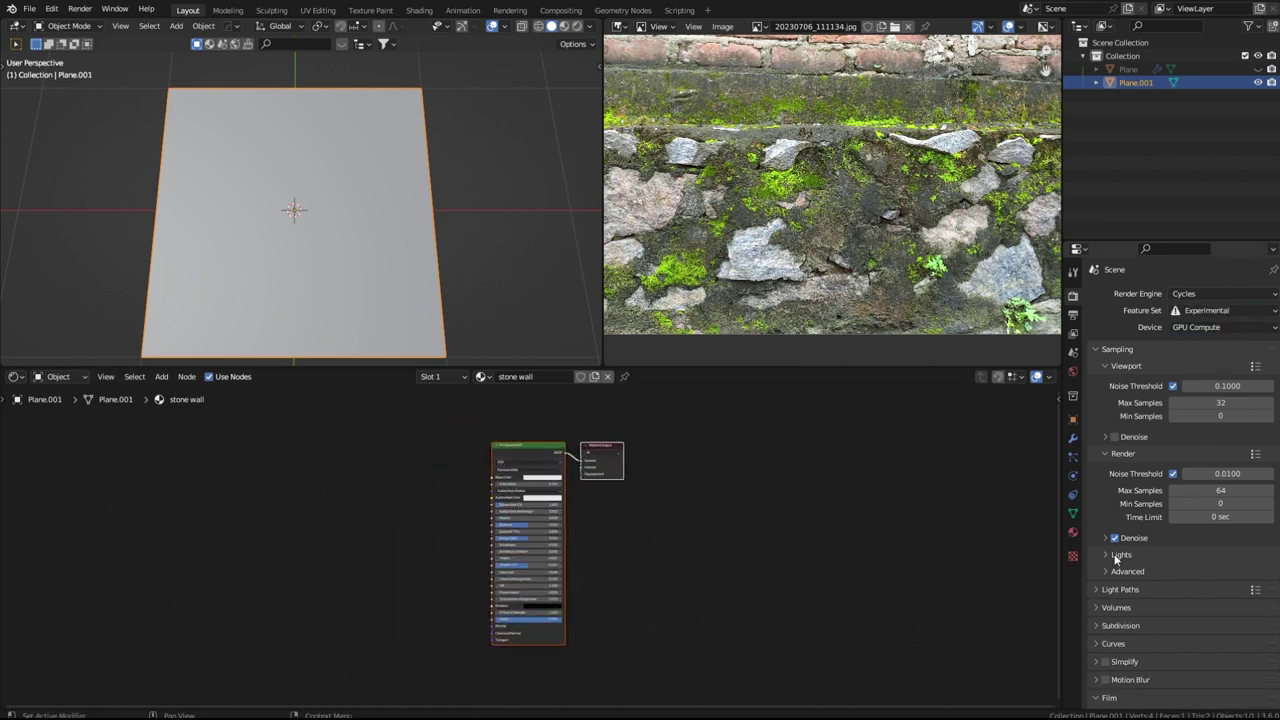
pyautogui.click(1073, 533)
pyautogui.scroll(-10, 1126, 557)
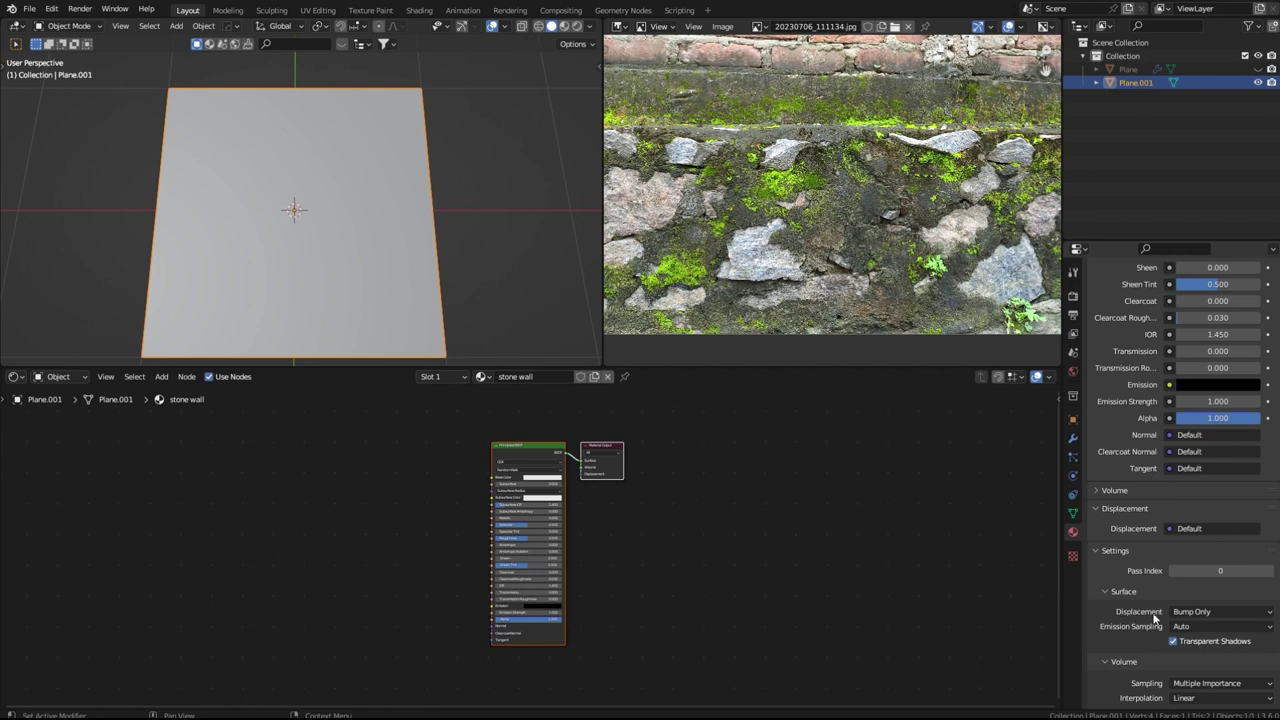
pyautogui.click(1239, 612)
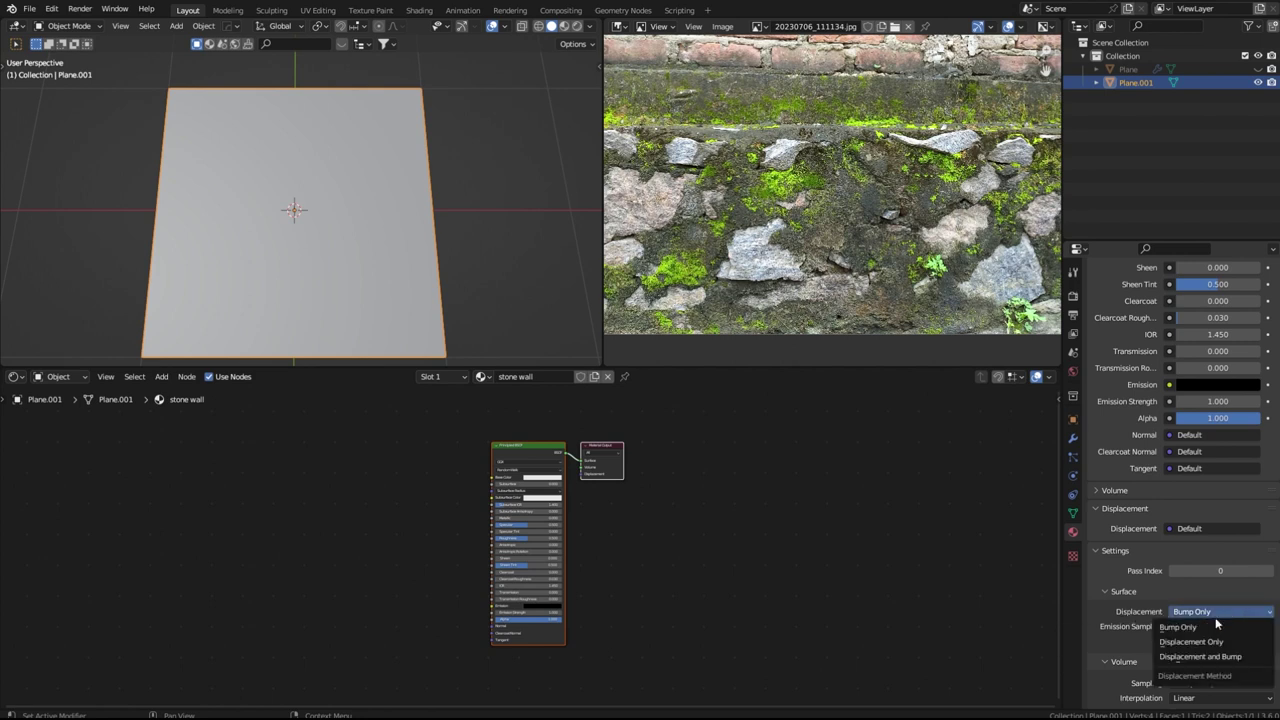
pyautogui.click(1202, 655)
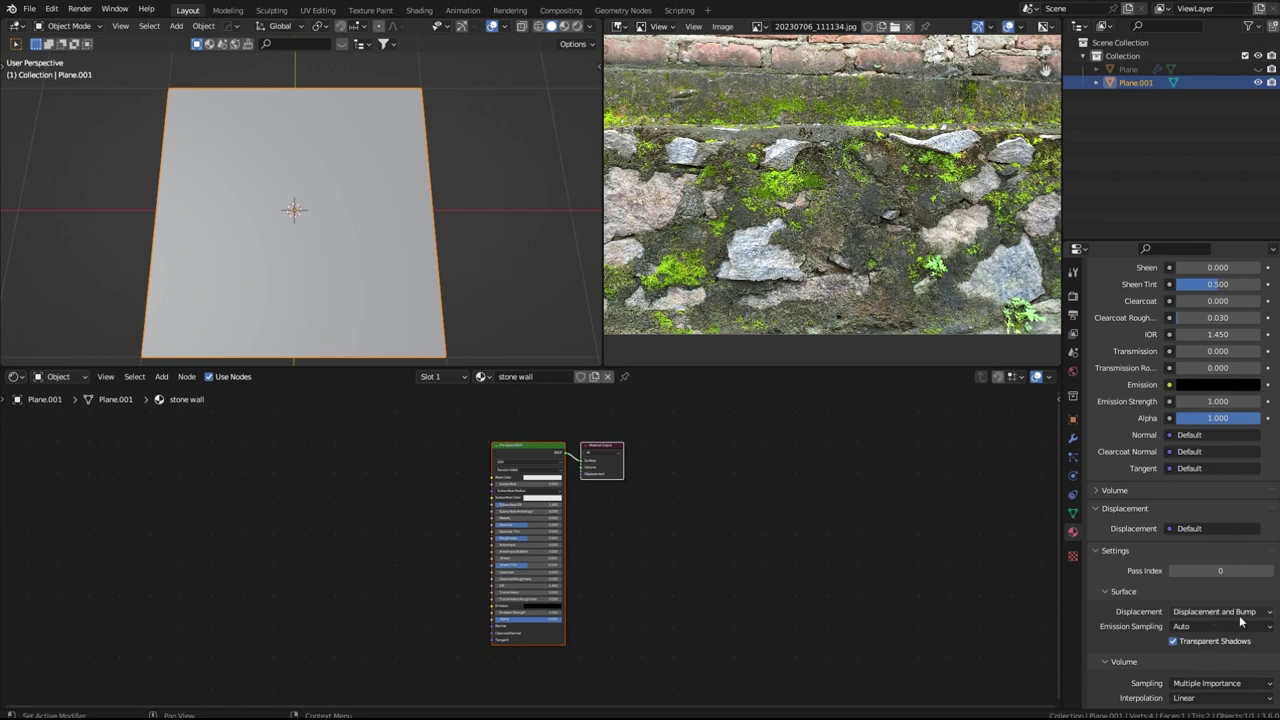
# Make room in front of the Principled BSDF node and switch the 3D viewport to rendered shading
pyautogui.scroll(2, 693, 521)
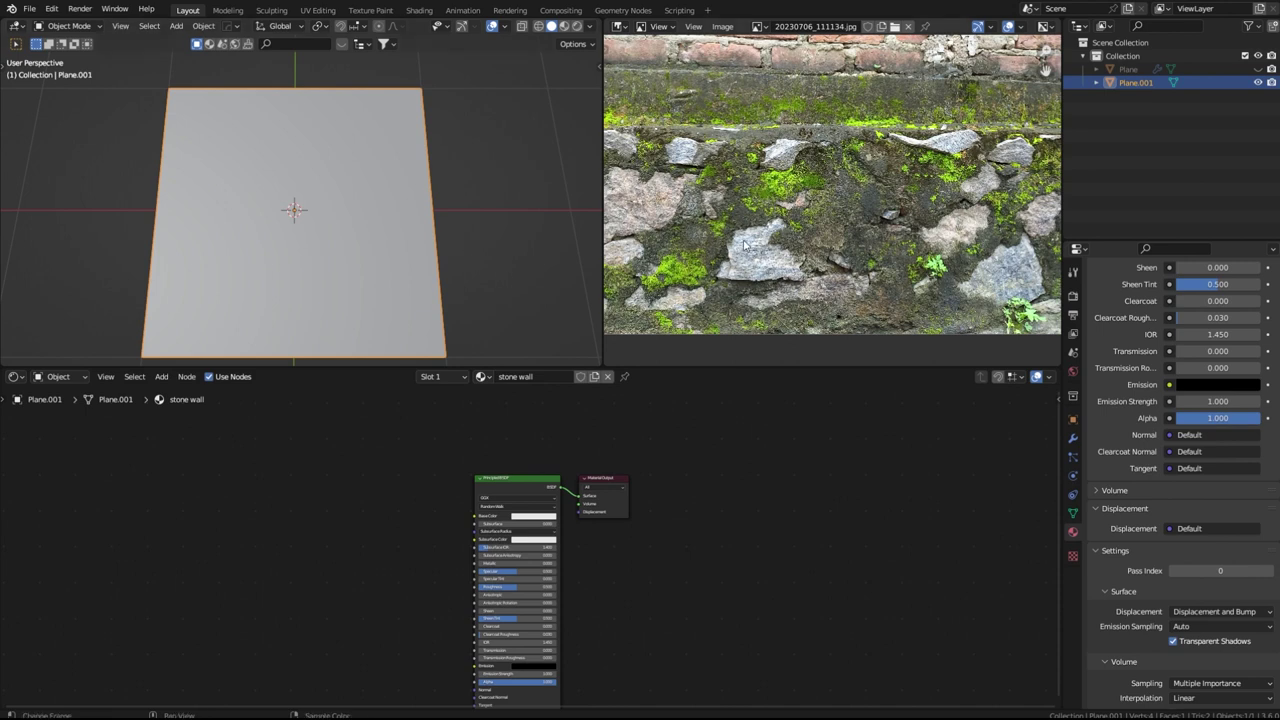
pyautogui.moveTo(467, 451); pyautogui.dragTo(539, 473, button='middle')
pyautogui.scroll(2, 535, 472)
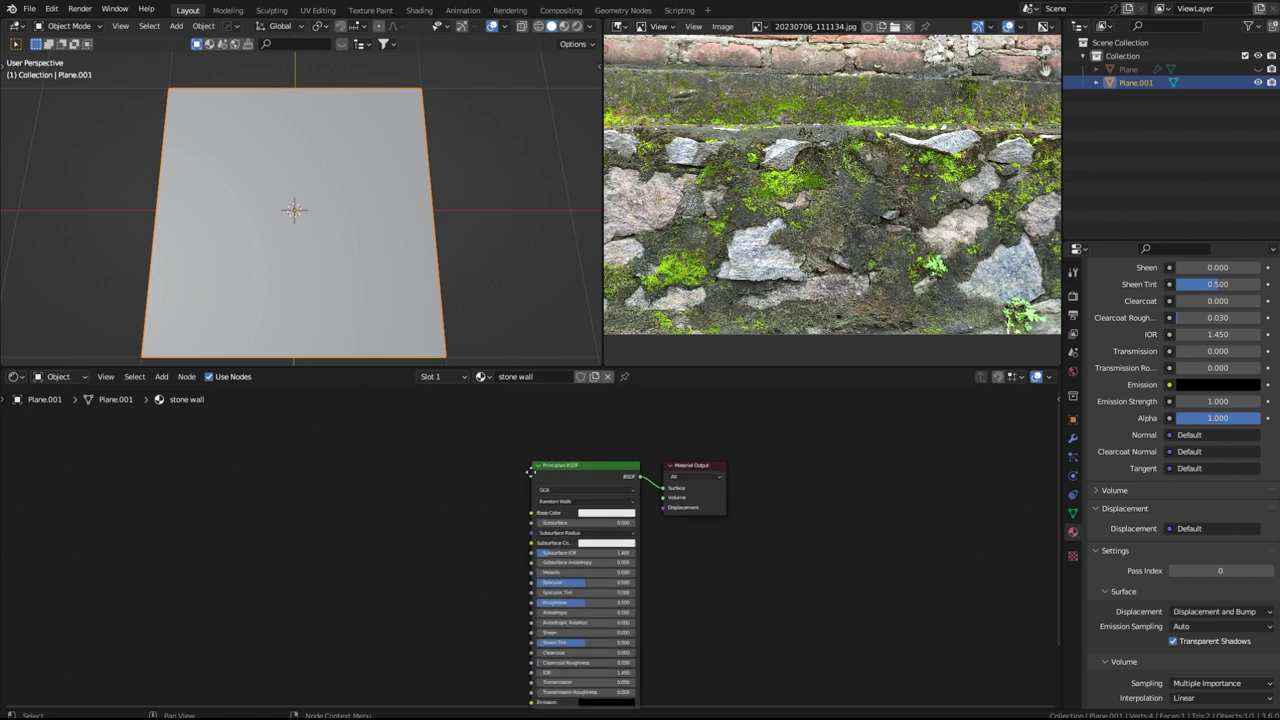
pyautogui.scroll(-2, 531, 472)
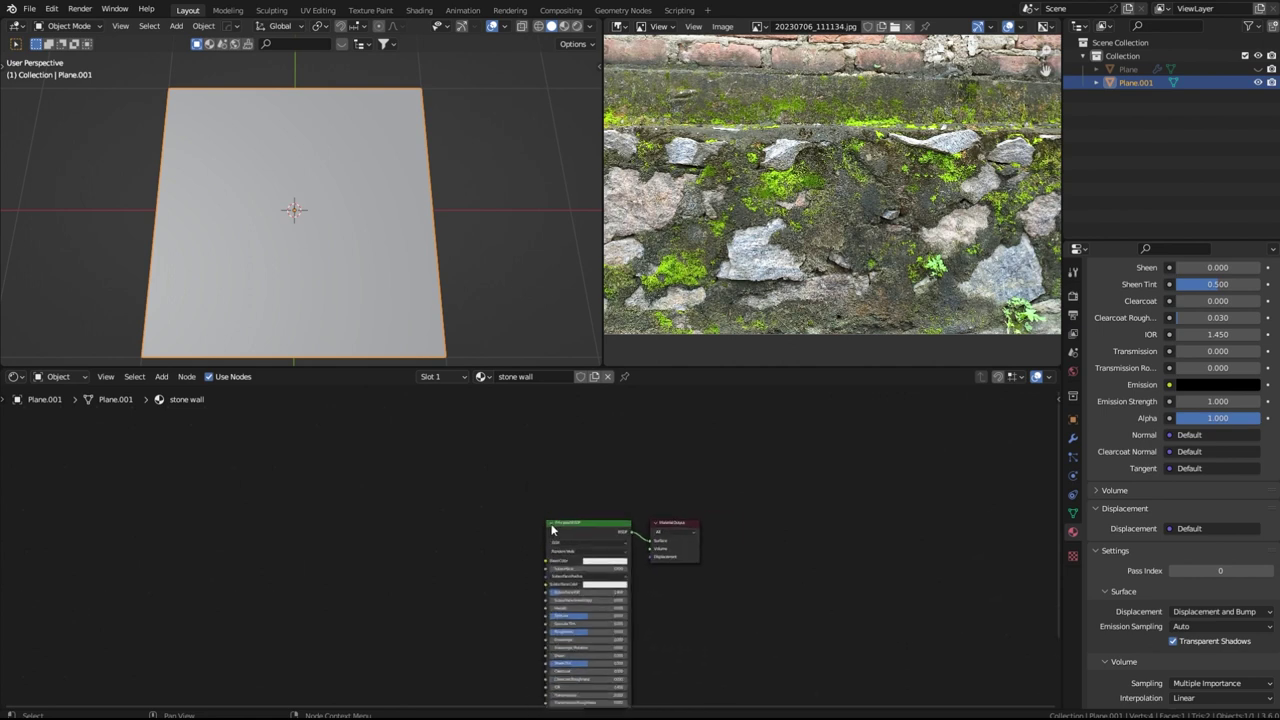
pyautogui.click(577, 28)
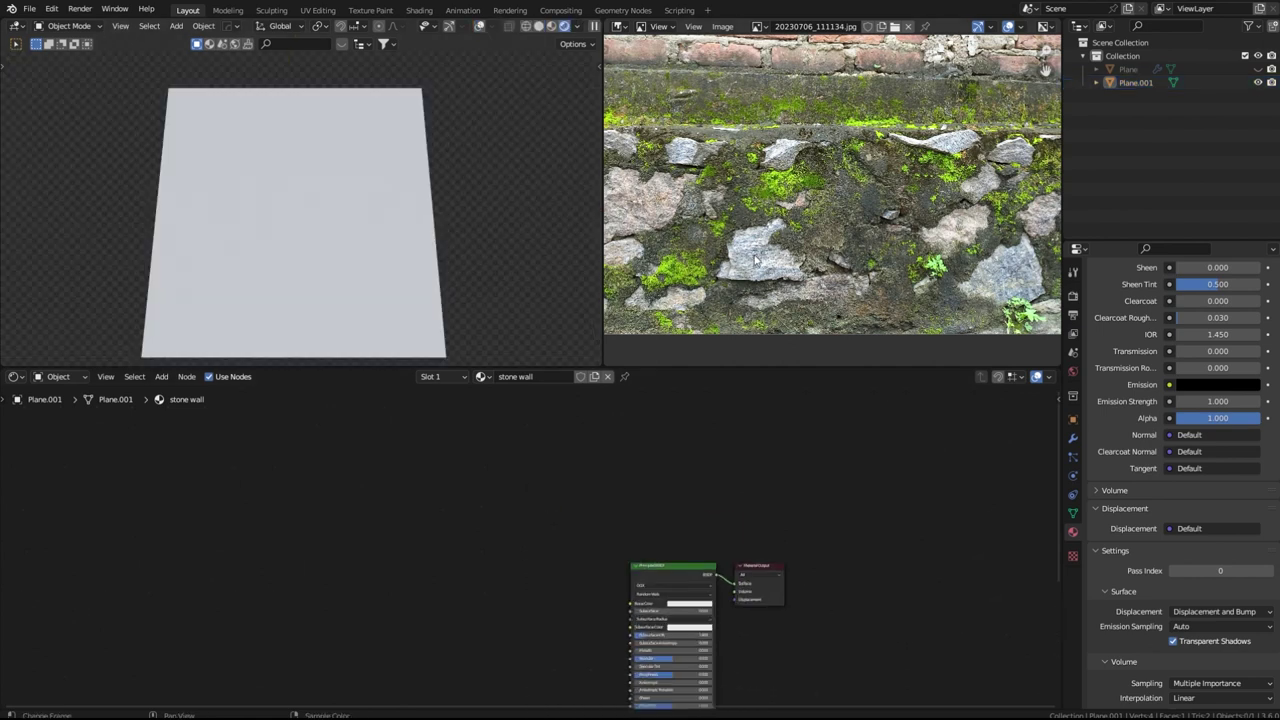
# Add a Voronoi Texture node to the stone wall material, well before the Principled BSDF node
pyautogui.hotkey('shift', 'a')
pyautogui.click(399, 484)
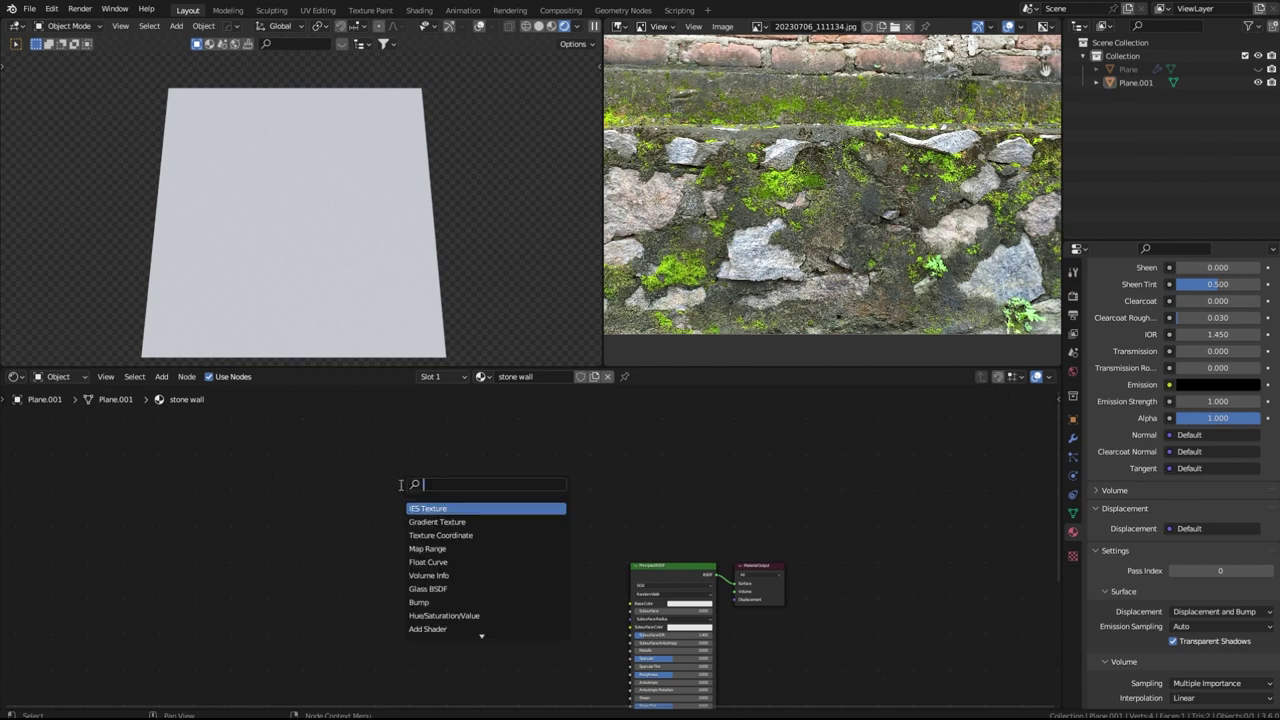
pyautogui.write('voro')
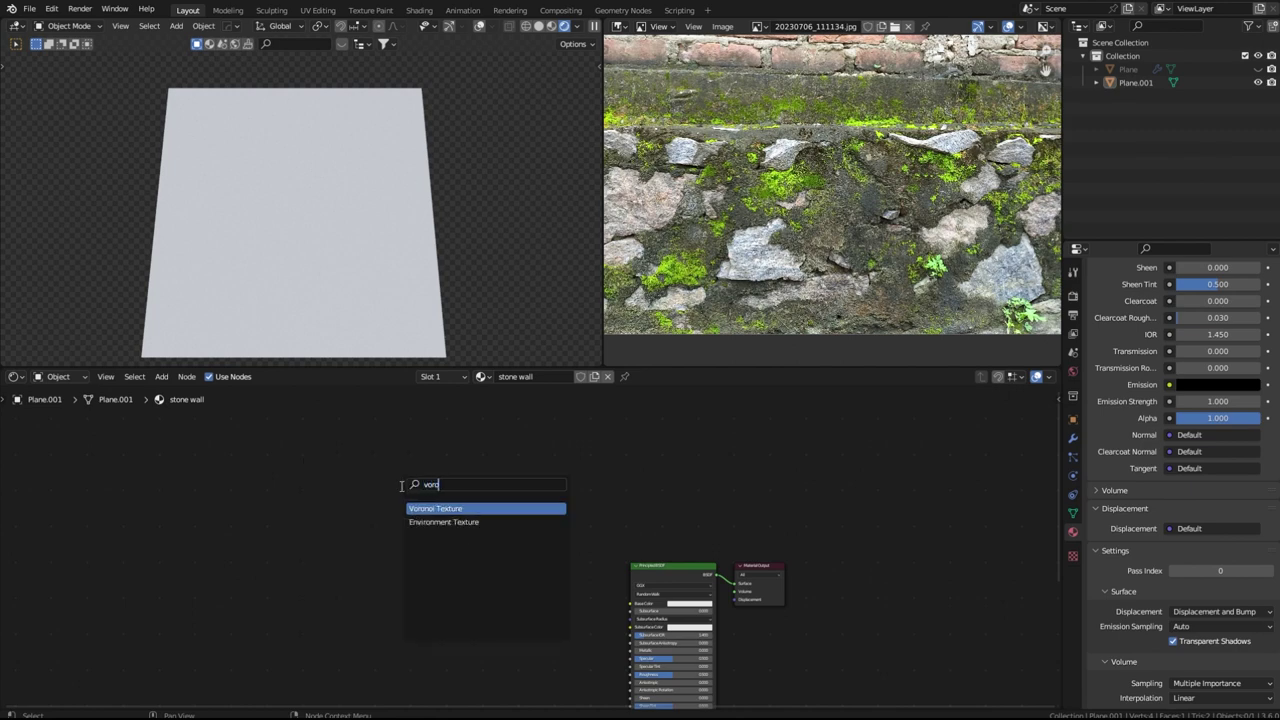
pyautogui.press('Return')
pyautogui.click(253, 481)
pyautogui.moveTo(337, 485); pyautogui.dragTo(504, 527, button='middle')
pyautogui.scroll(8, 504, 527)
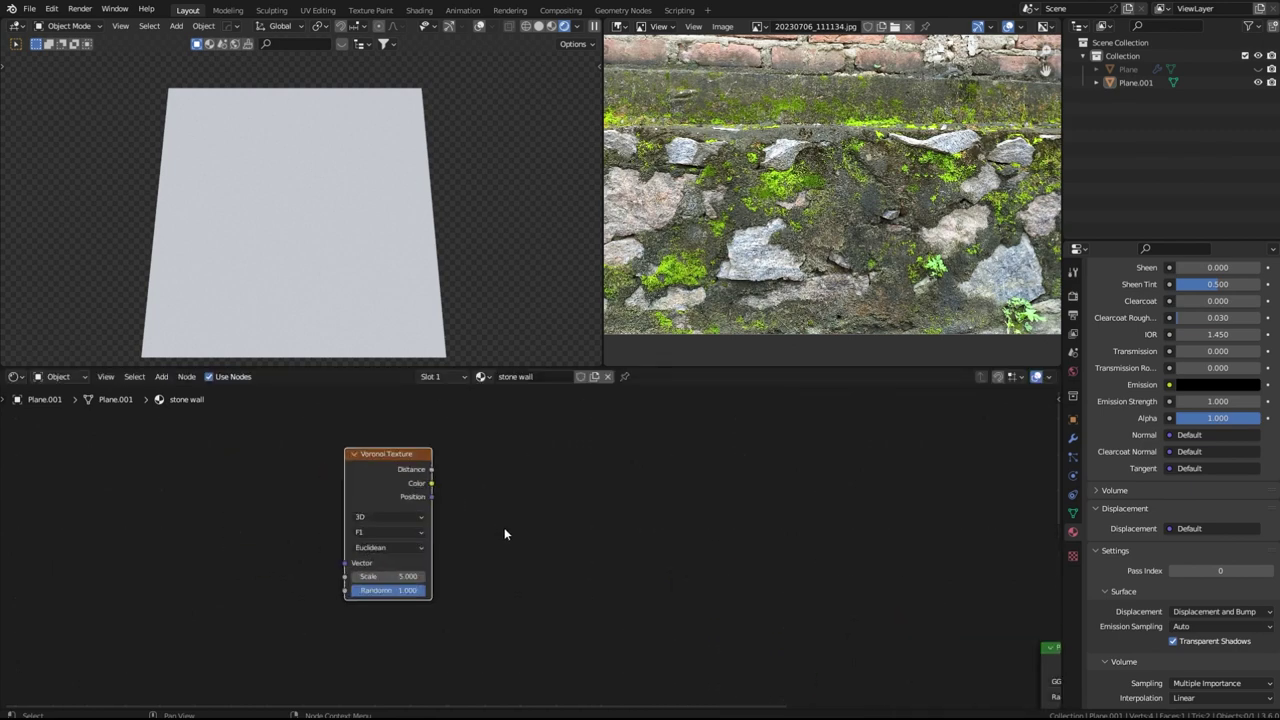
# Preview the Voronoi Texture on the plane and set its feature output to Distance to Edge
pyautogui.keyDown('ctrl'); pyautogui.keyDown('shift'); pyautogui.click(371, 463); pyautogui.keyUp('shift'); pyautogui.keyUp('ctrl')
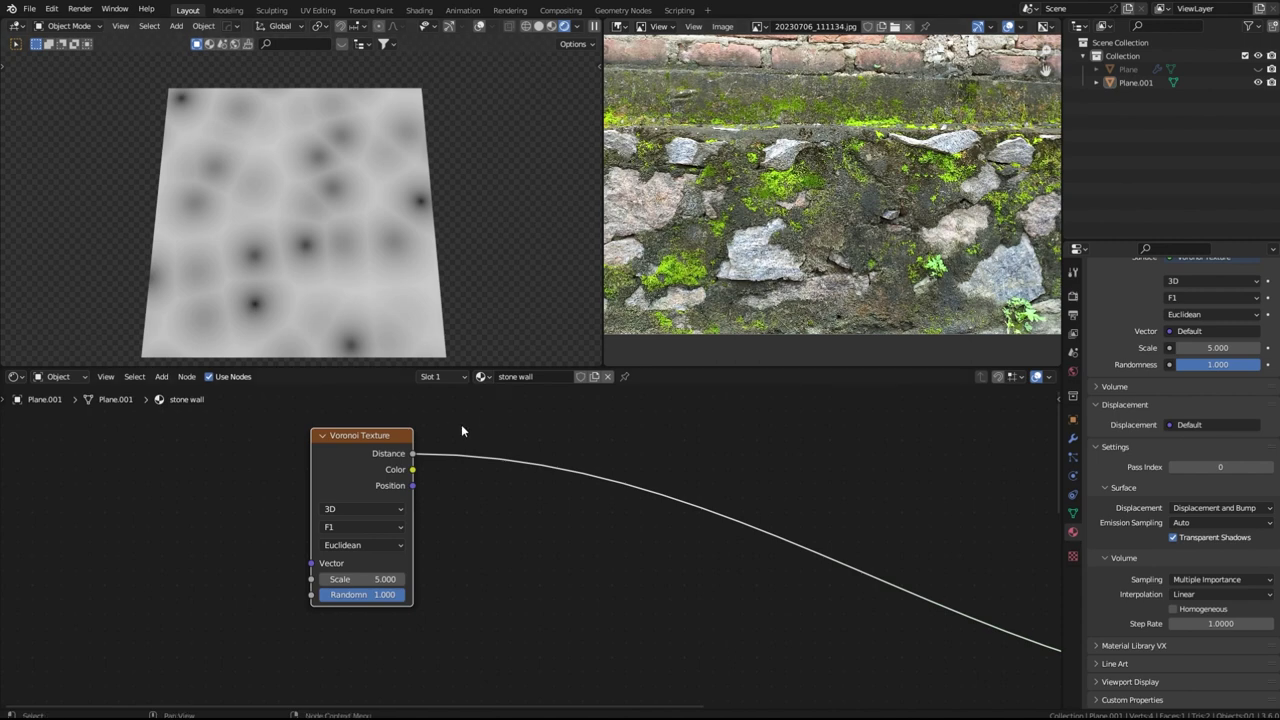
pyautogui.click(364, 527)
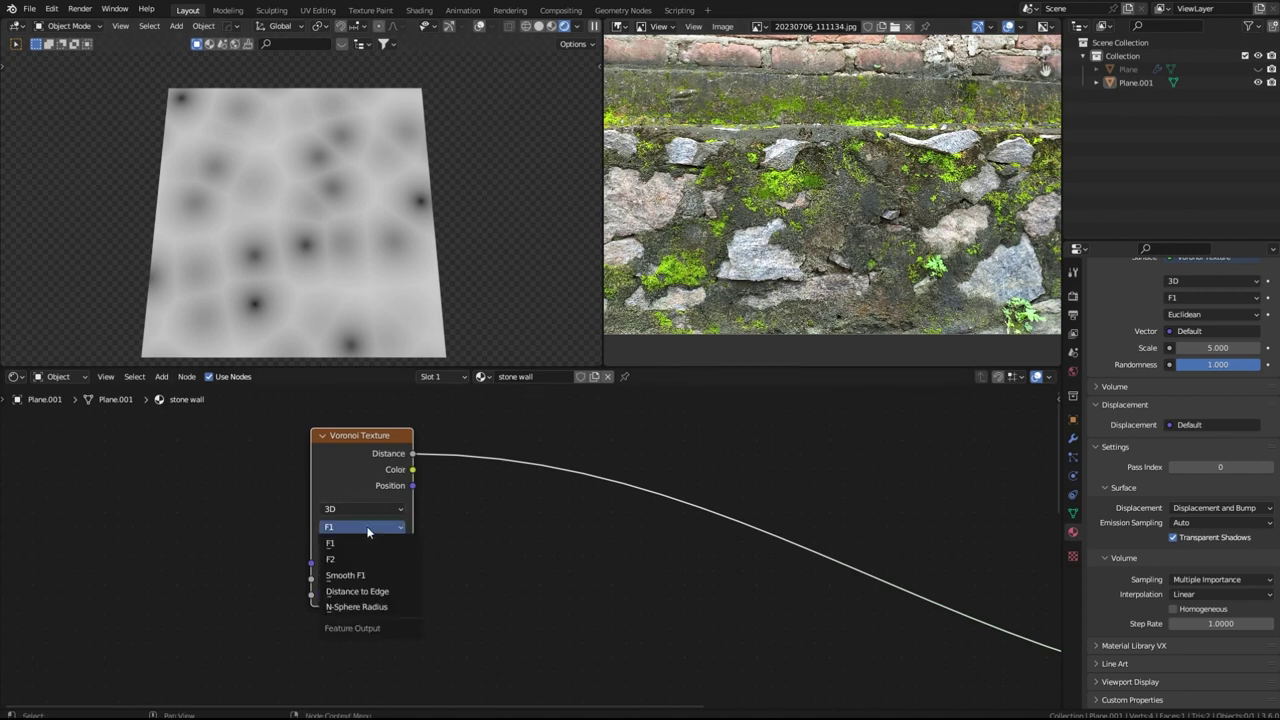
pyautogui.click(357, 591)
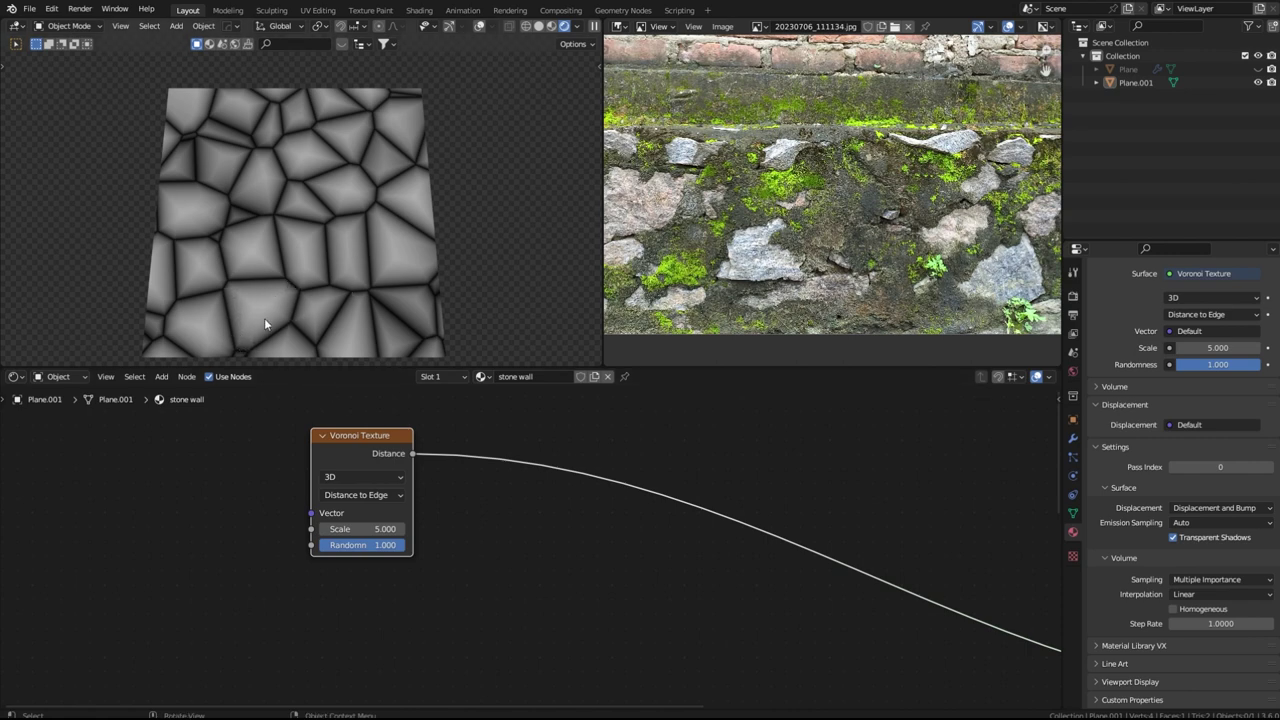
# Add a Color Ramp fed by the Voronoi Distance output, with the black stop at 0.205 and the white stop just before the middle
pyautogui.moveTo(412, 453); pyautogui.dragTo(471, 455)
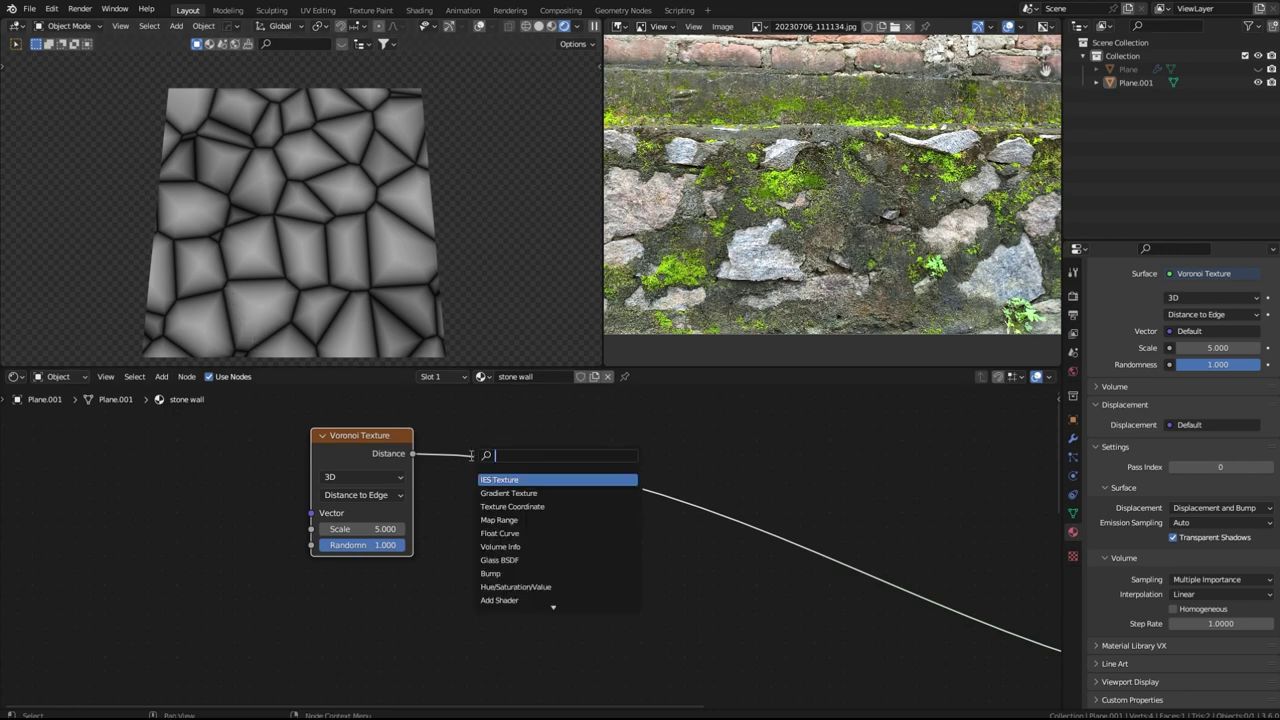
pyautogui.write('col')
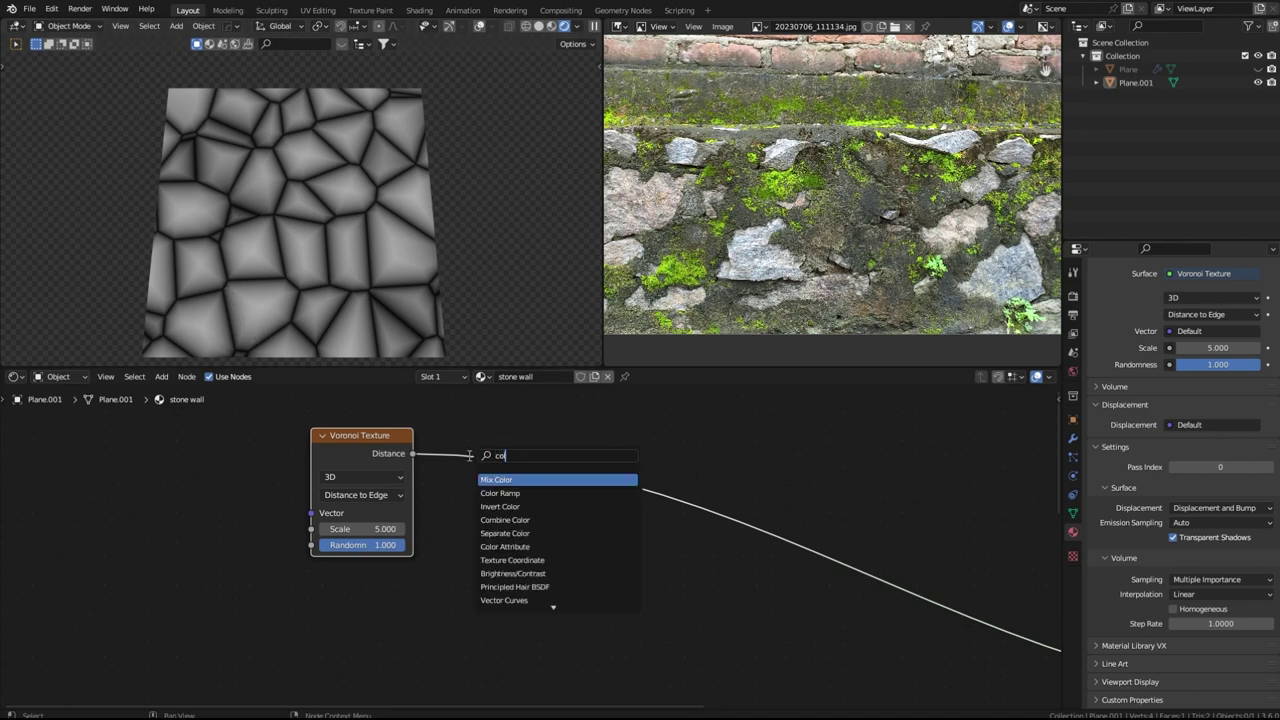
pyautogui.click(498, 492)
pyautogui.moveTo(490, 517); pyautogui.dragTo(516, 525)
pyautogui.moveTo(641, 521); pyautogui.dragTo(554, 523)
pyautogui.moveTo(515, 521); pyautogui.dragTo(521, 522)
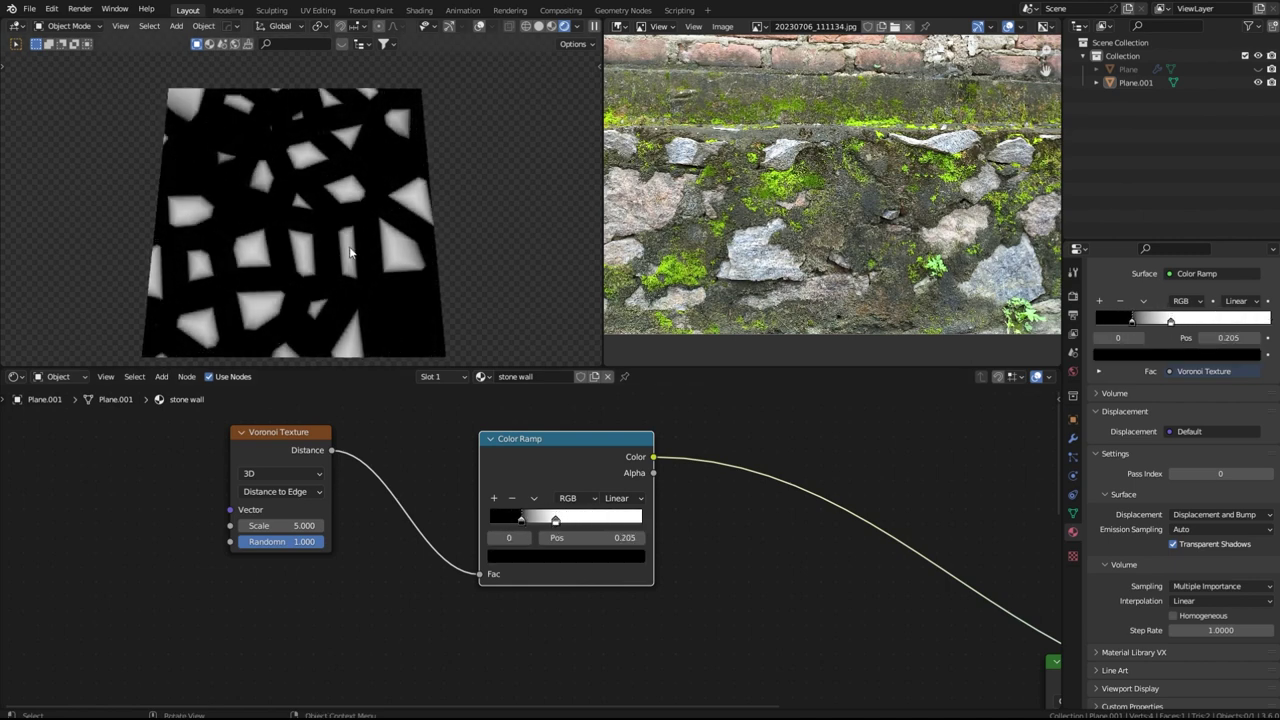
# Add a Texture Coordinate node before the Voronoi Texture and connect its Object output to the Voronoi Vector input
pyautogui.scroll(2, 350, 253)
pyautogui.scroll(2, 710, 275)
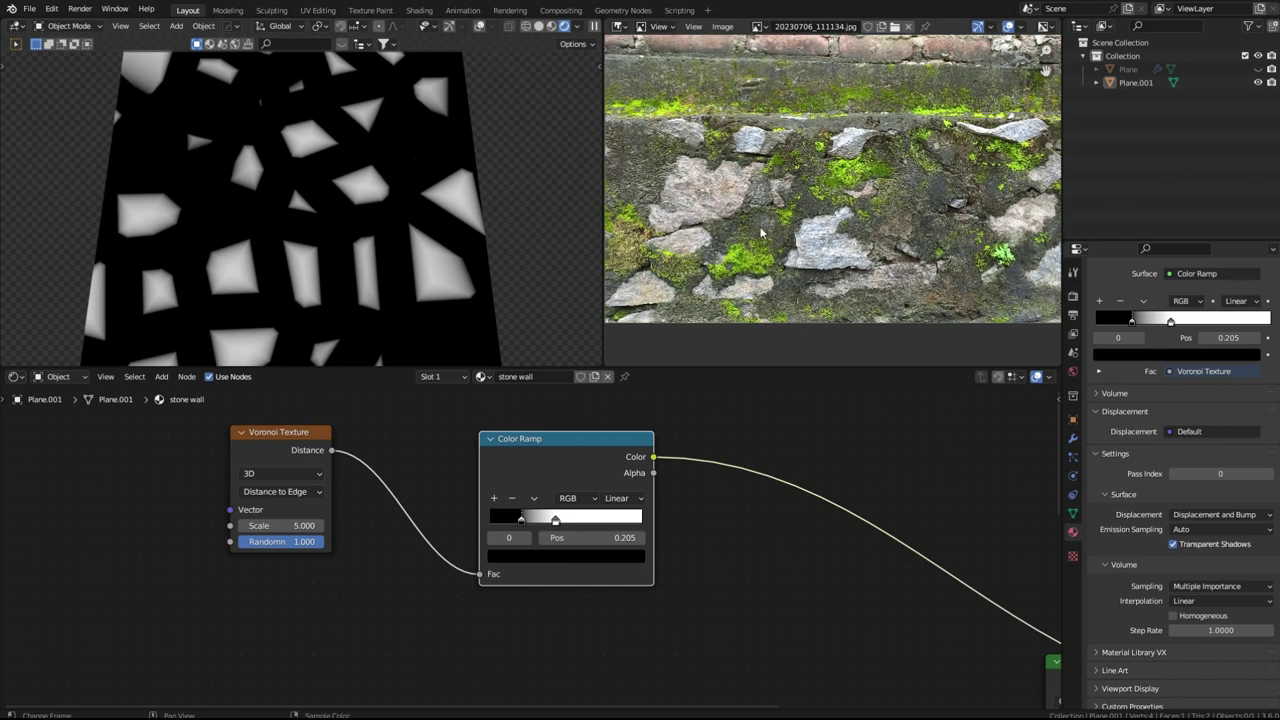
pyautogui.scroll(2, 761, 232)
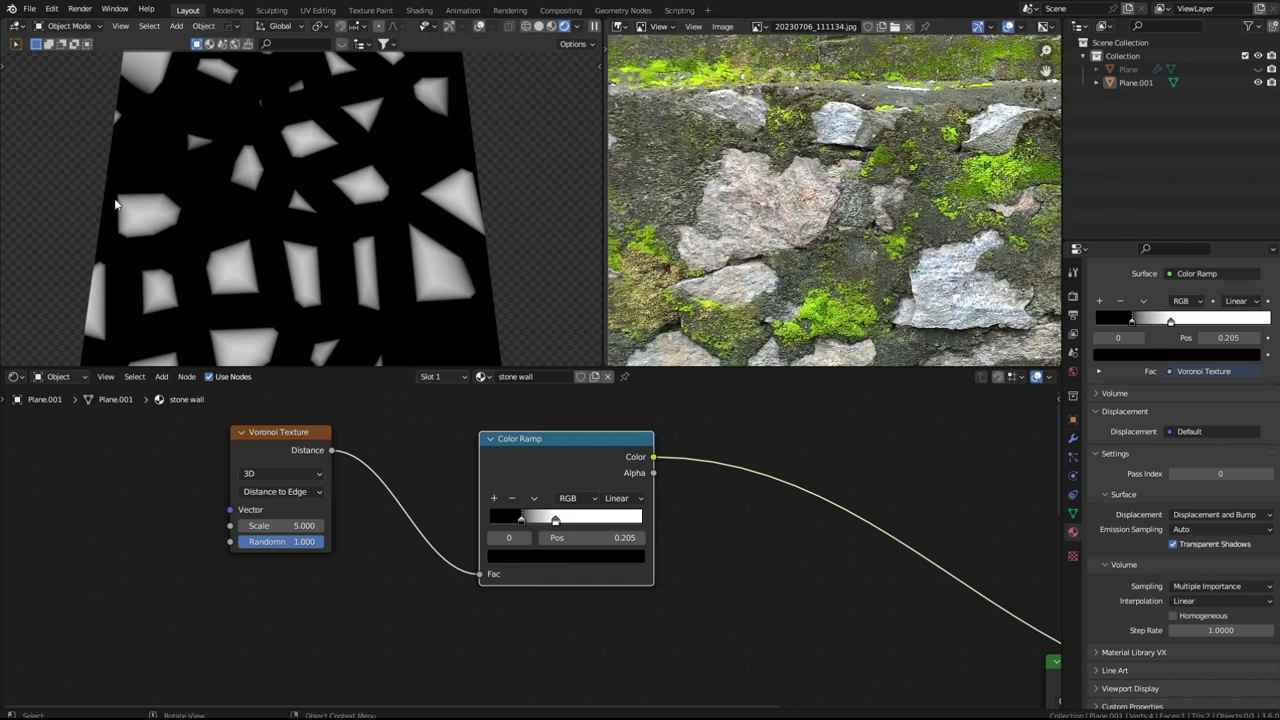
pyautogui.scroll(-3, 282, 407)
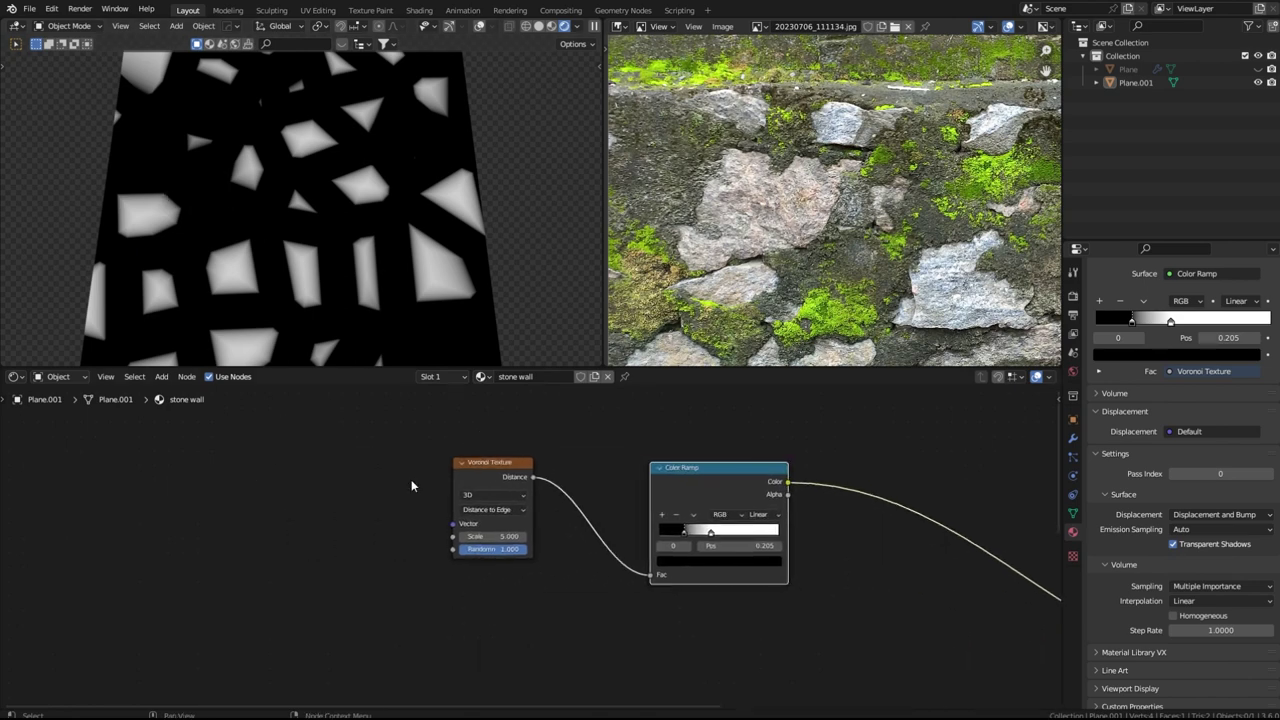
pyautogui.hotkey('shift', 'a')
pyautogui.write('textu')
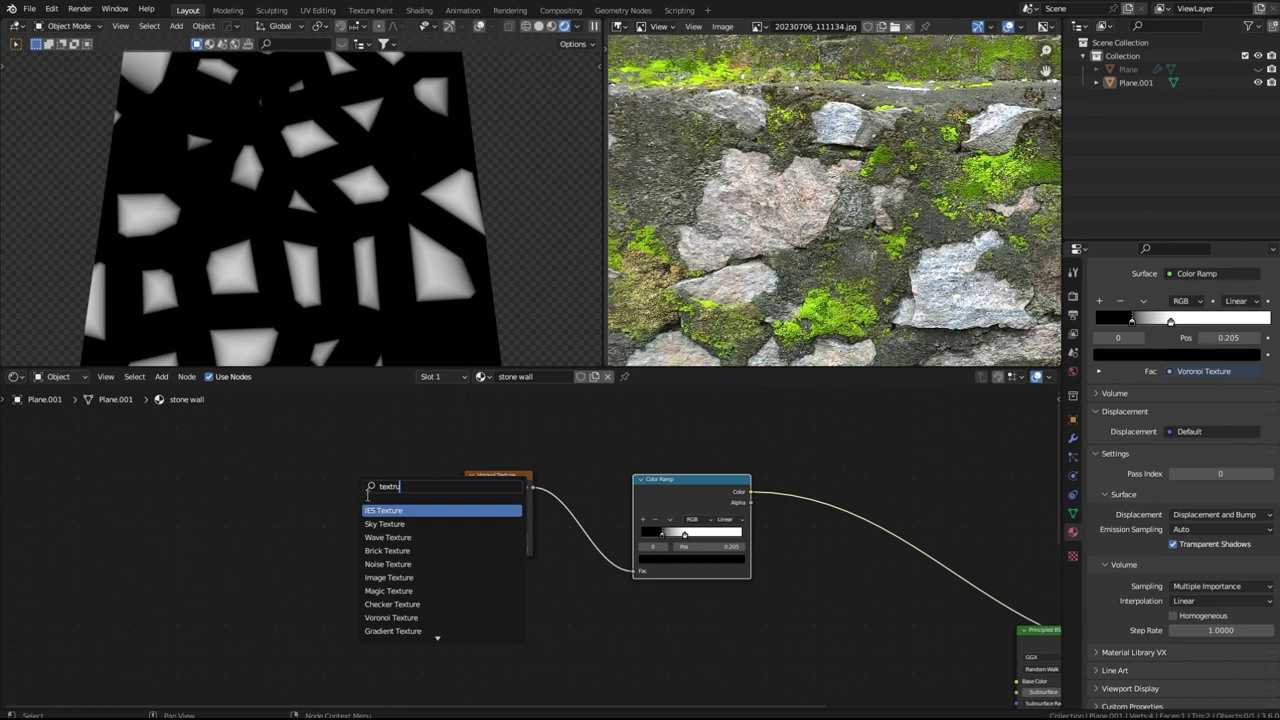
pyautogui.write('trure c')
pyautogui.press('Return')
pyautogui.click(216, 497)
pyautogui.scroll(3, 216, 497)
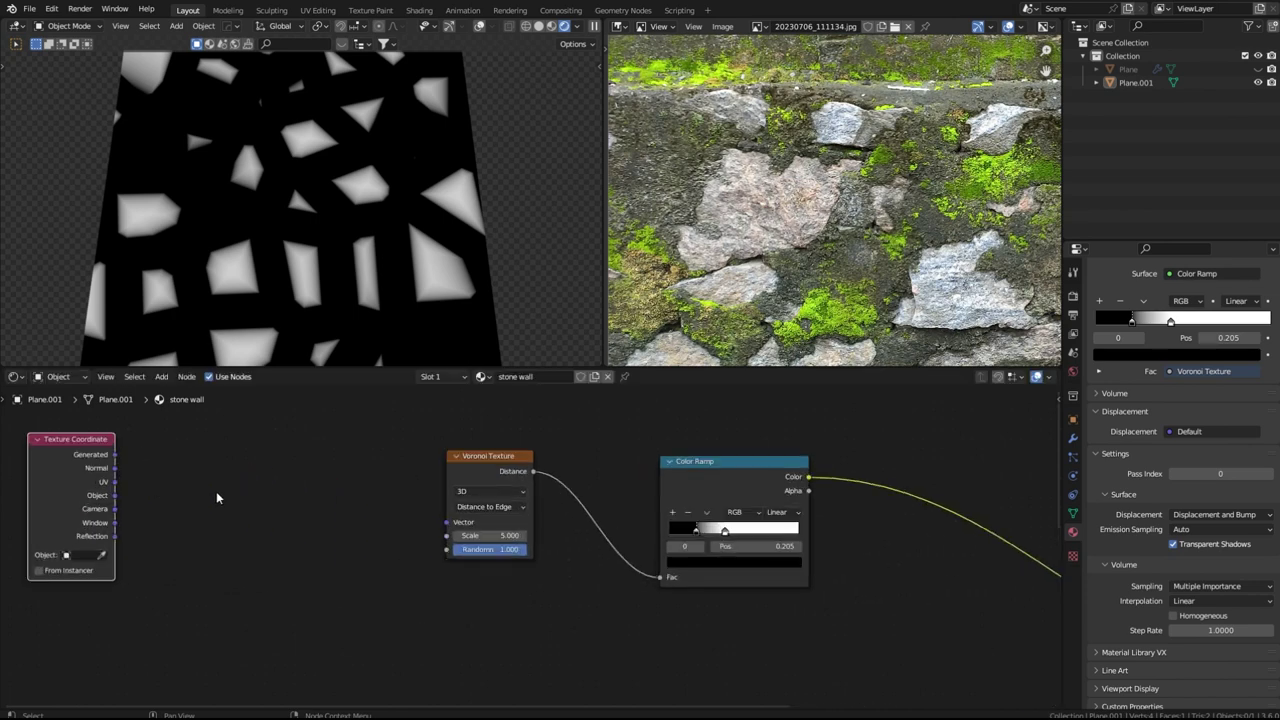
pyautogui.moveTo(115, 495); pyautogui.dragTo(447, 522)
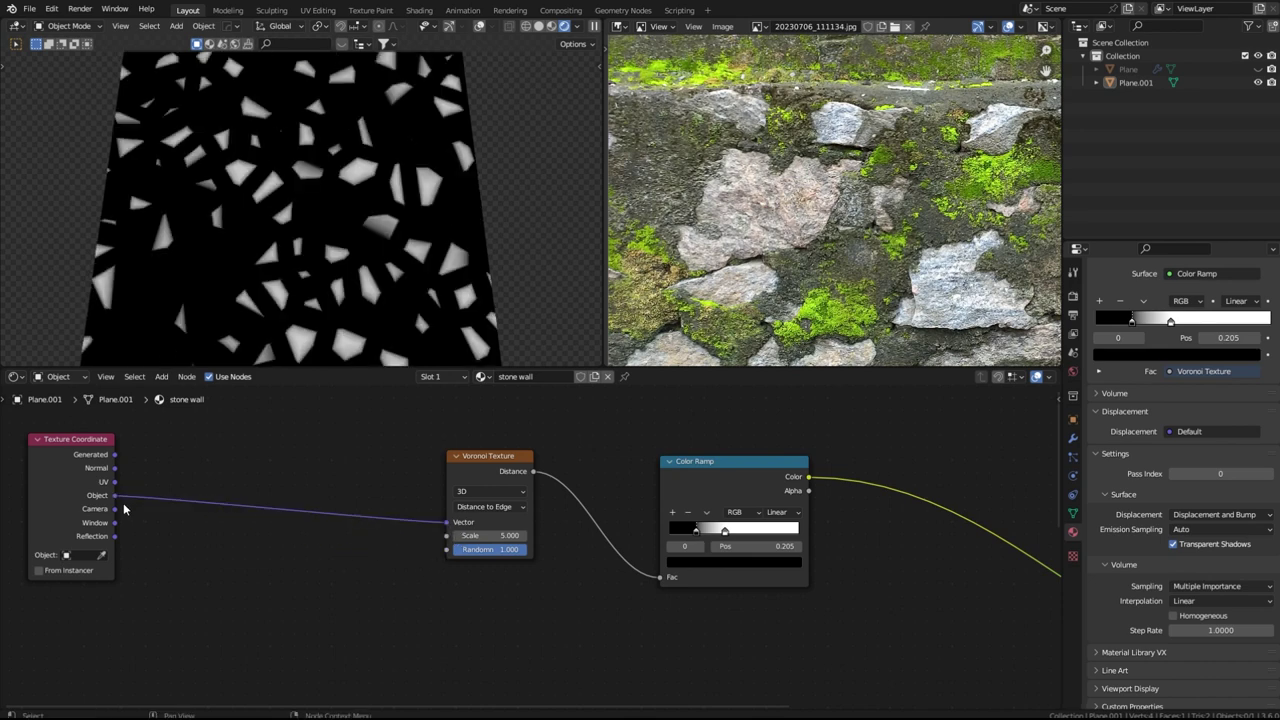
# Try the Generated coordinates on the Voronoi Texture by moving the plane's +X edge outward in Edit Mode
pyautogui.press('Home')
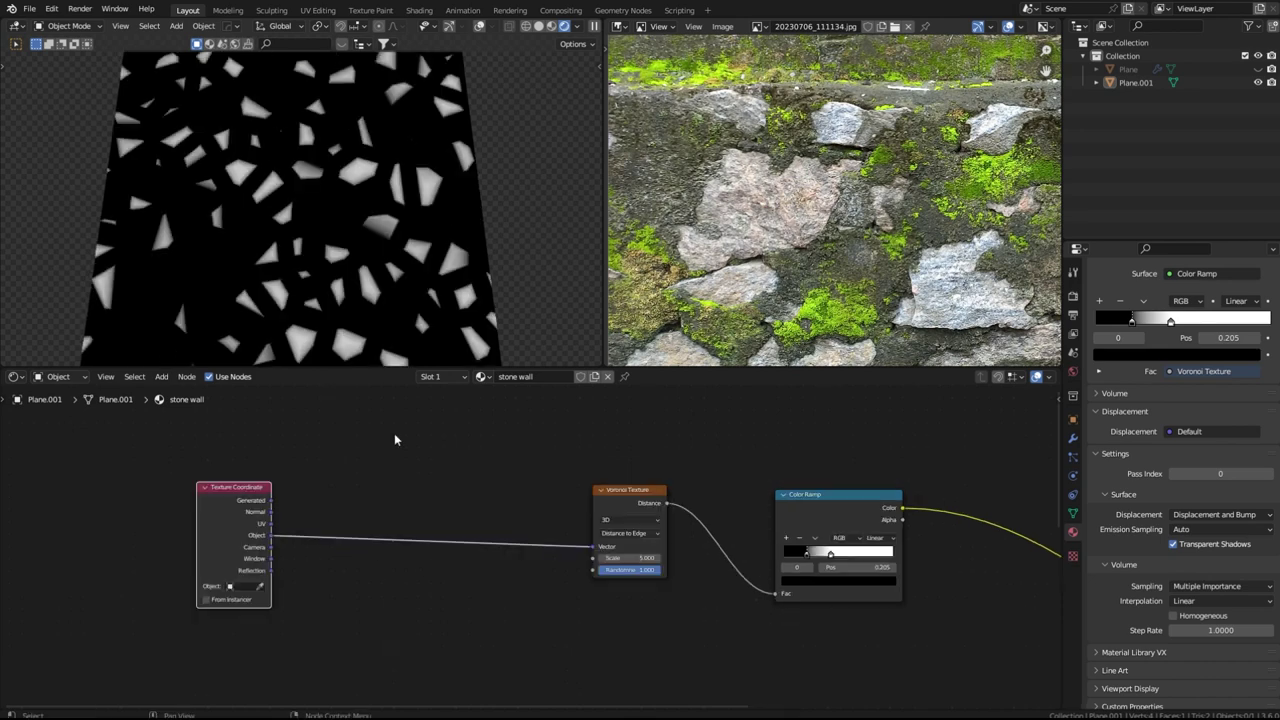
pyautogui.moveTo(268, 501); pyautogui.dragTo(593, 546)
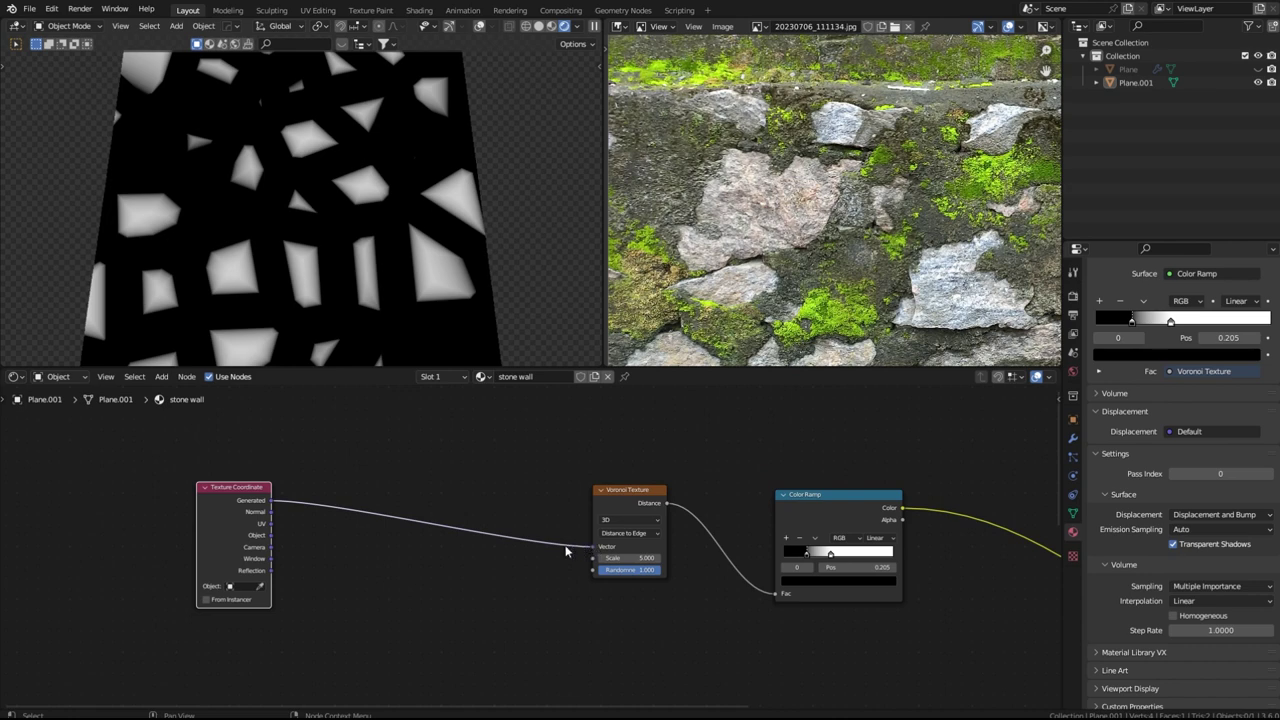
pyautogui.click(480, 26)
pyautogui.click(380, 233)
pyautogui.press('Tab')
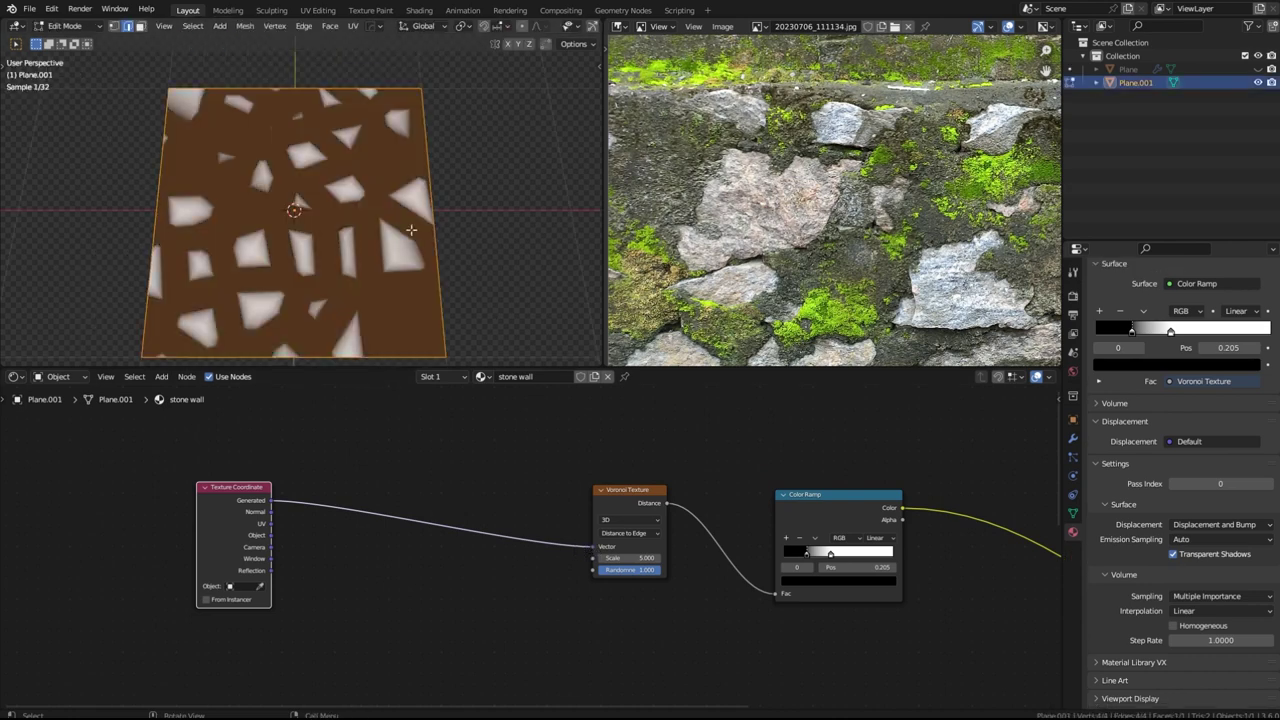
pyautogui.click(445, 223)
pyautogui.scroll(-2, 437, 221)
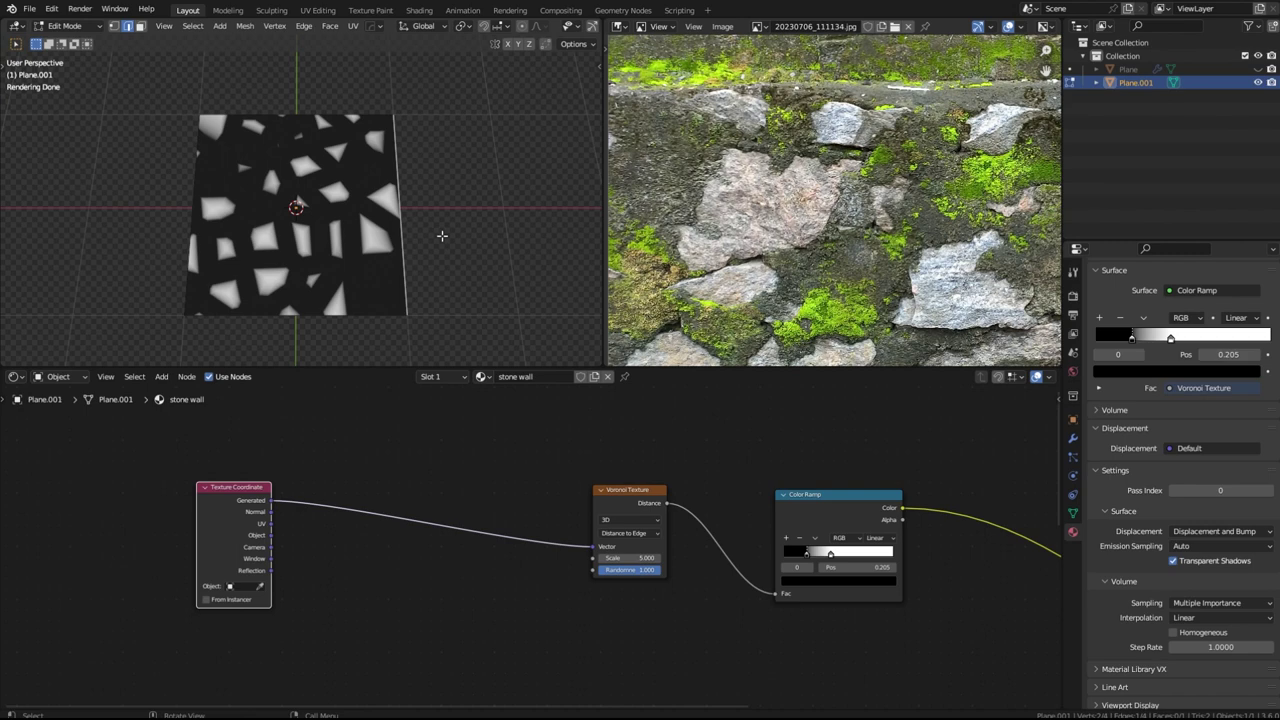
pyautogui.press('g')
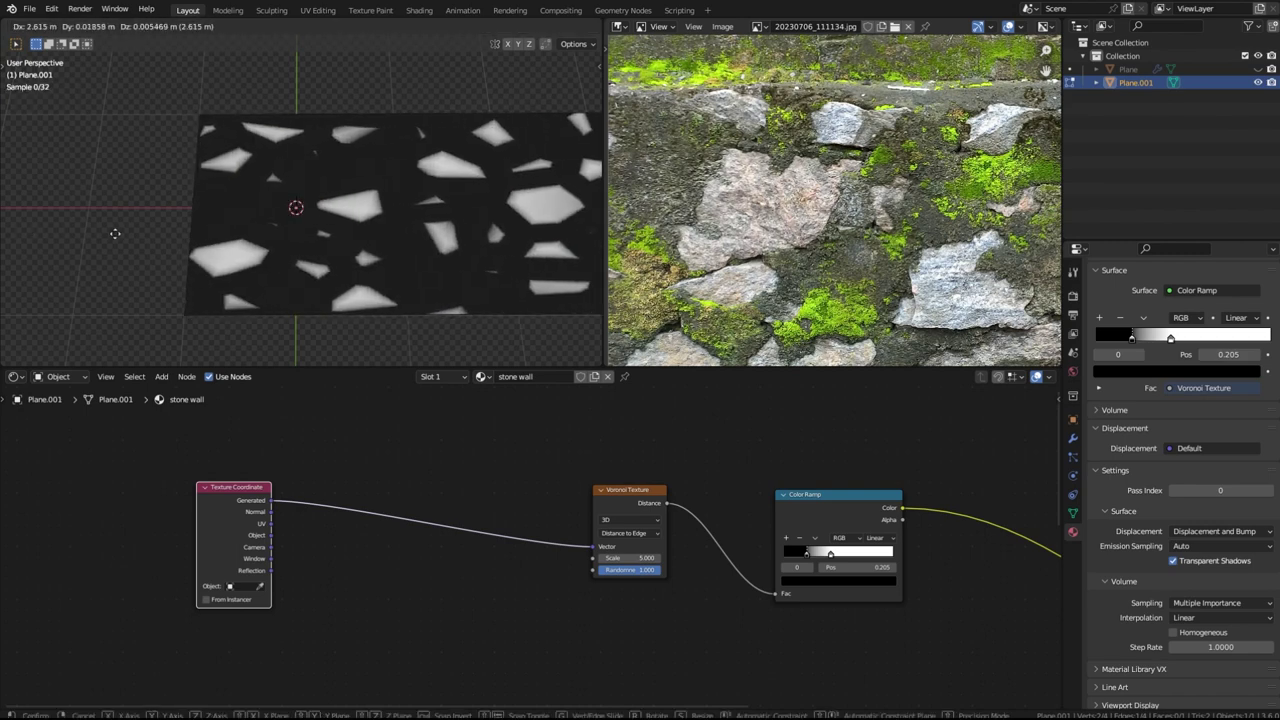
pyautogui.rightClick(178, 232)
# Reconnect the Object coordinates to the Voronoi Texture, test-stretch the plane's edge without keeping the move, and return to Object Mode
pyautogui.moveTo(270, 535); pyautogui.dragTo(598, 547)
pyautogui.press('g')
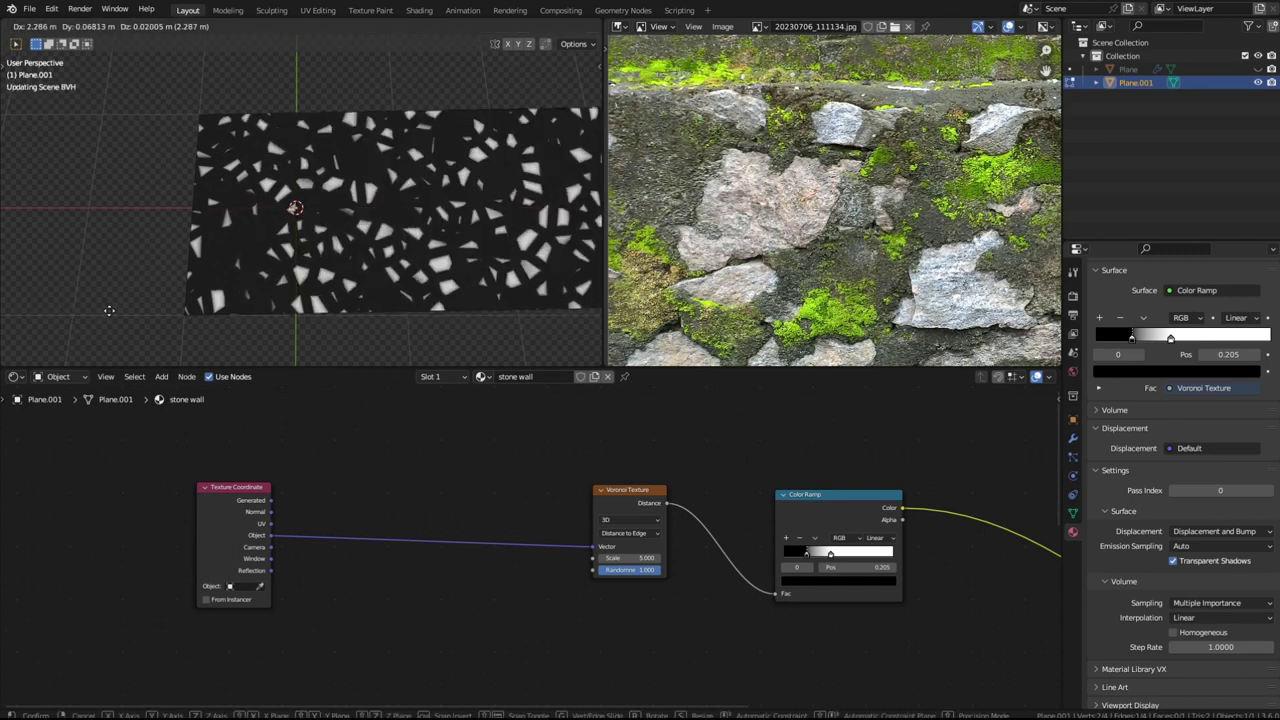
pyautogui.press('Escape')
pyautogui.press('Tab')
pyautogui.scroll(2, 365, 596)
pyautogui.scroll(-2, 365, 596)
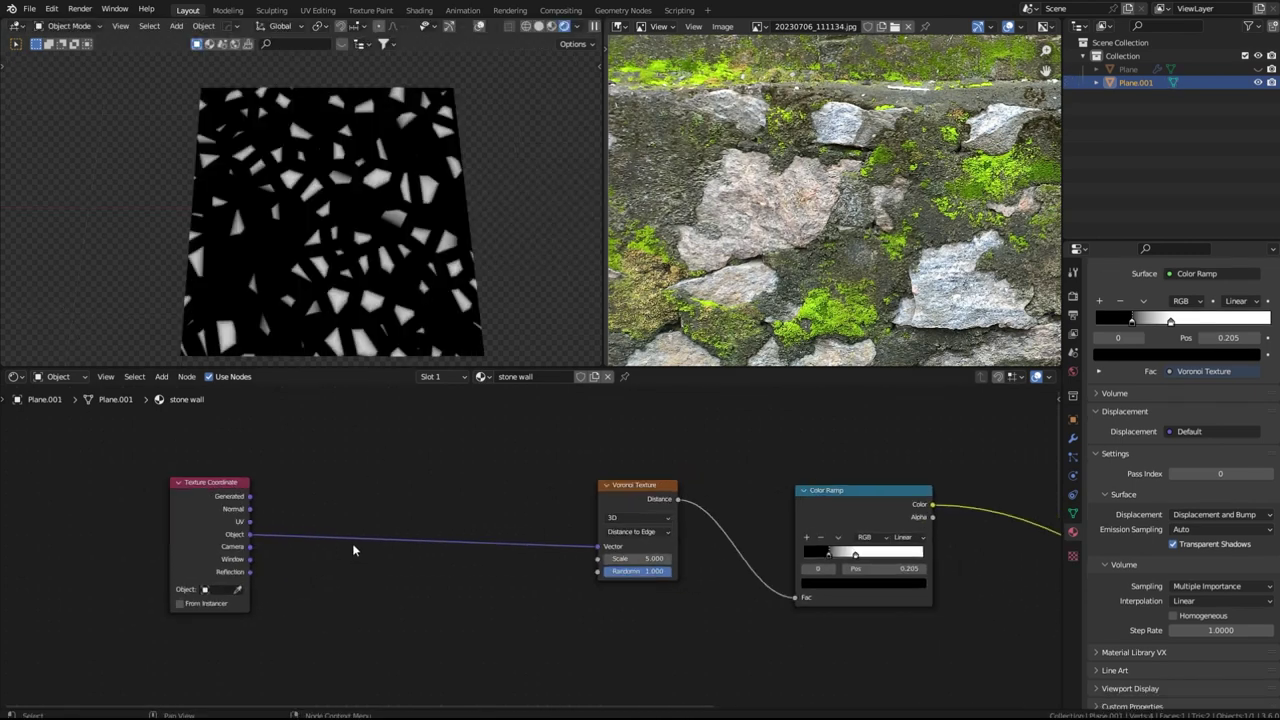
# Insert a Mapping node between the Texture Coordinate and Voronoi Texture nodes and set its scale to 0.5 on all axes
pyautogui.scroll(1, 394, 477)
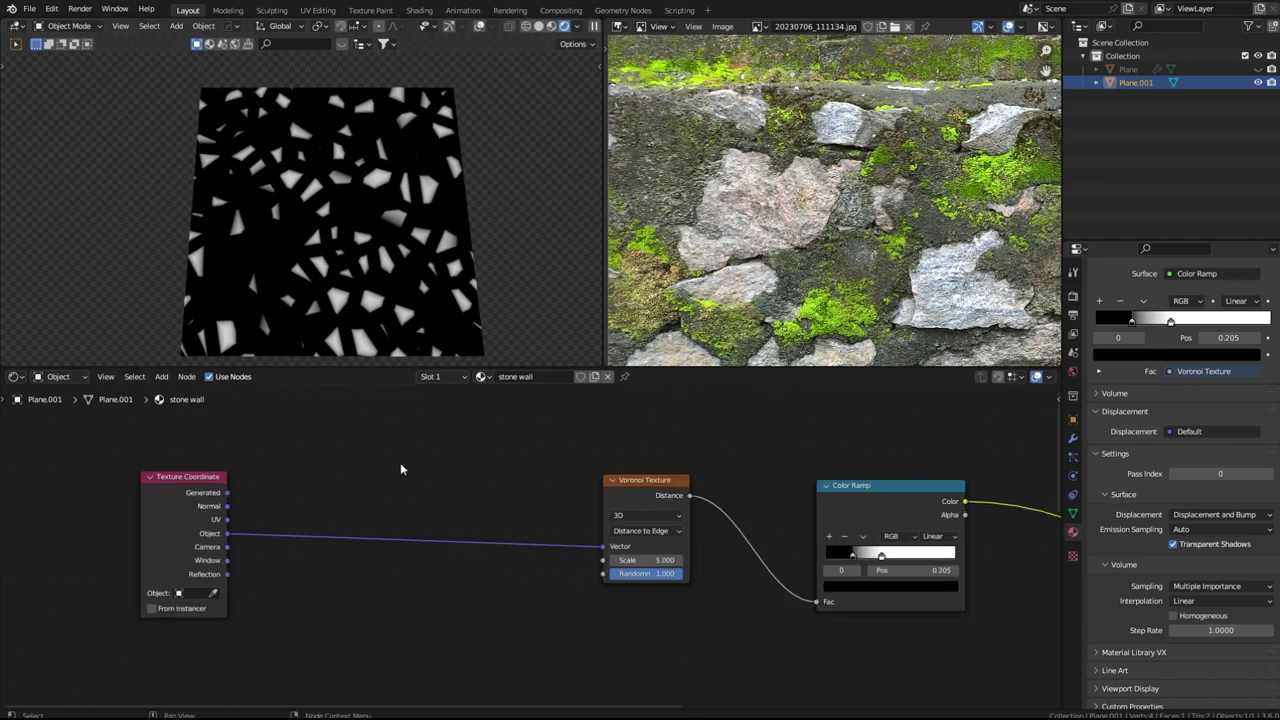
pyautogui.hotkey('shift', 'a')
pyautogui.click(410, 504)
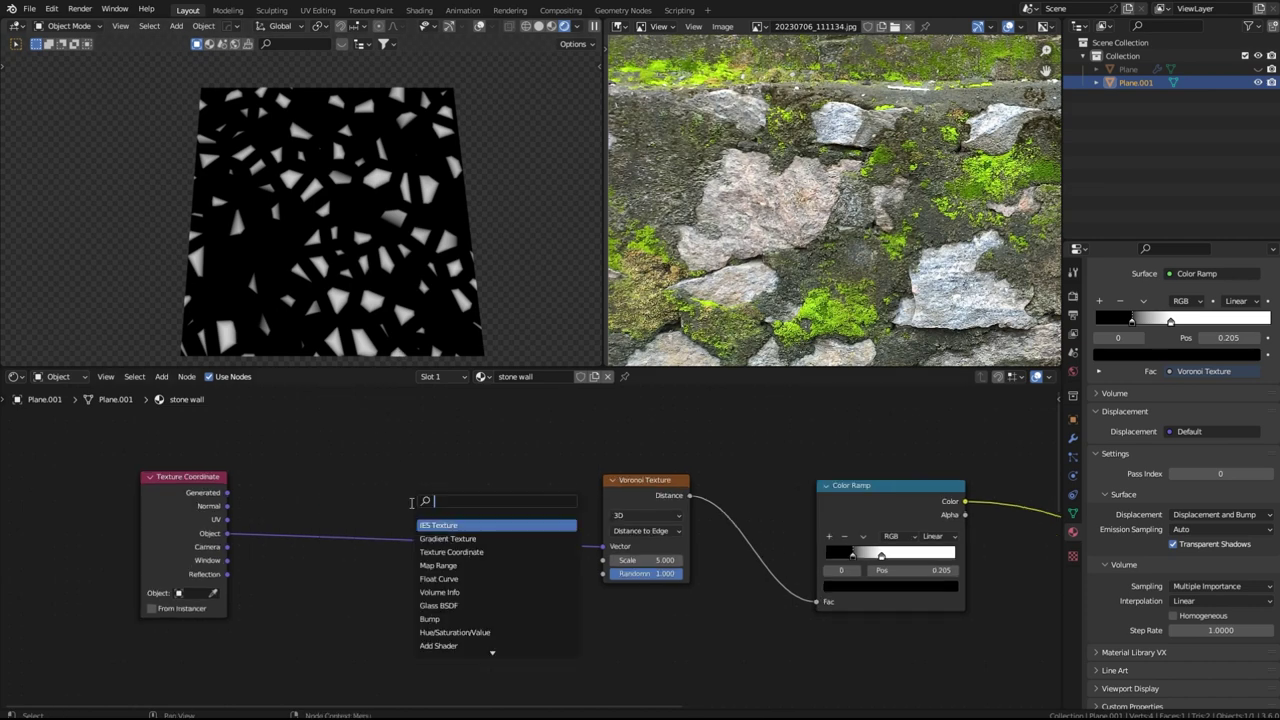
pyautogui.write('mappi')
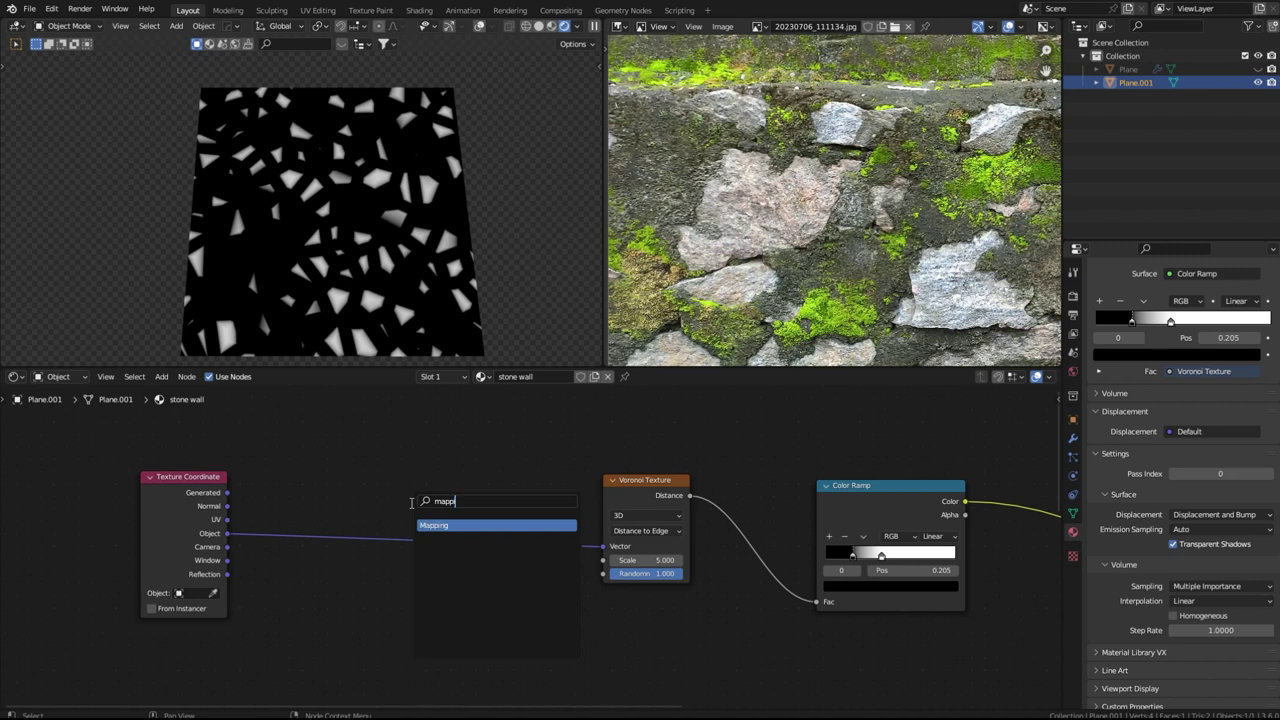
pyautogui.write('ng')
pyautogui.press('Return')
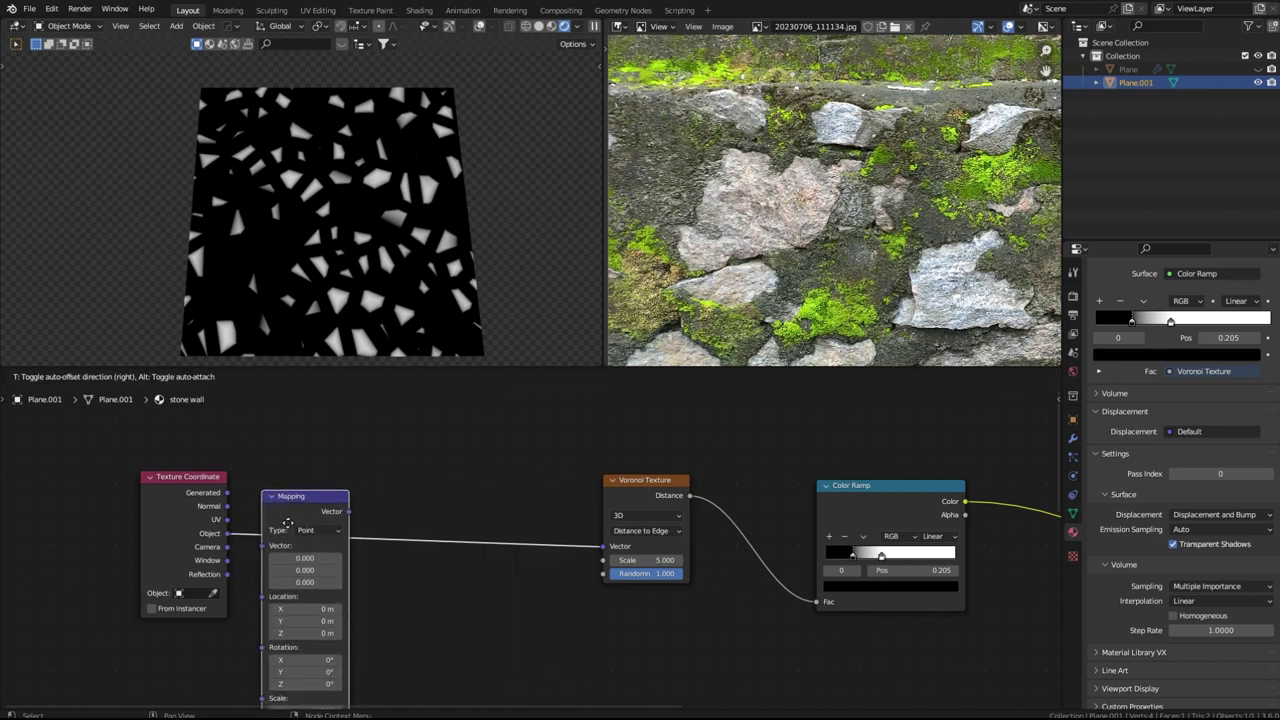
pyautogui.click(322, 545)
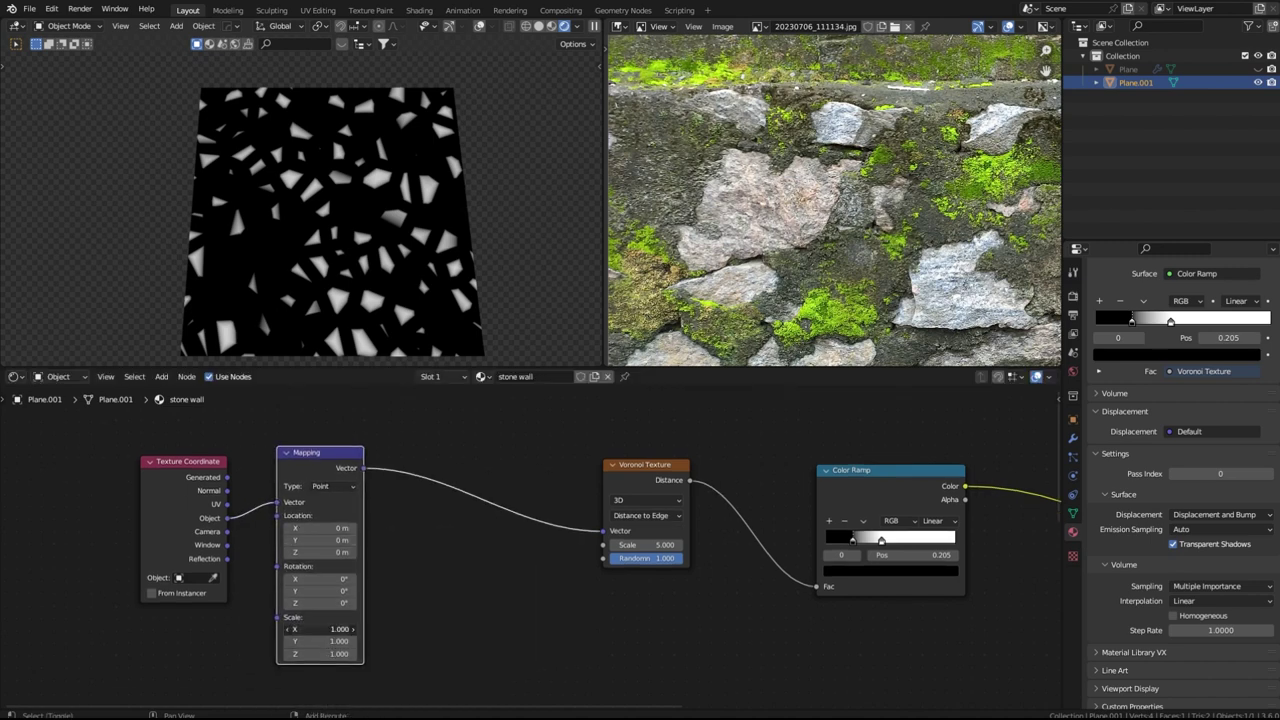
pyautogui.moveTo(331, 630); pyautogui.dragTo(288, 654)
pyautogui.moveTo(320, 629); pyautogui.dragTo(340, 629)
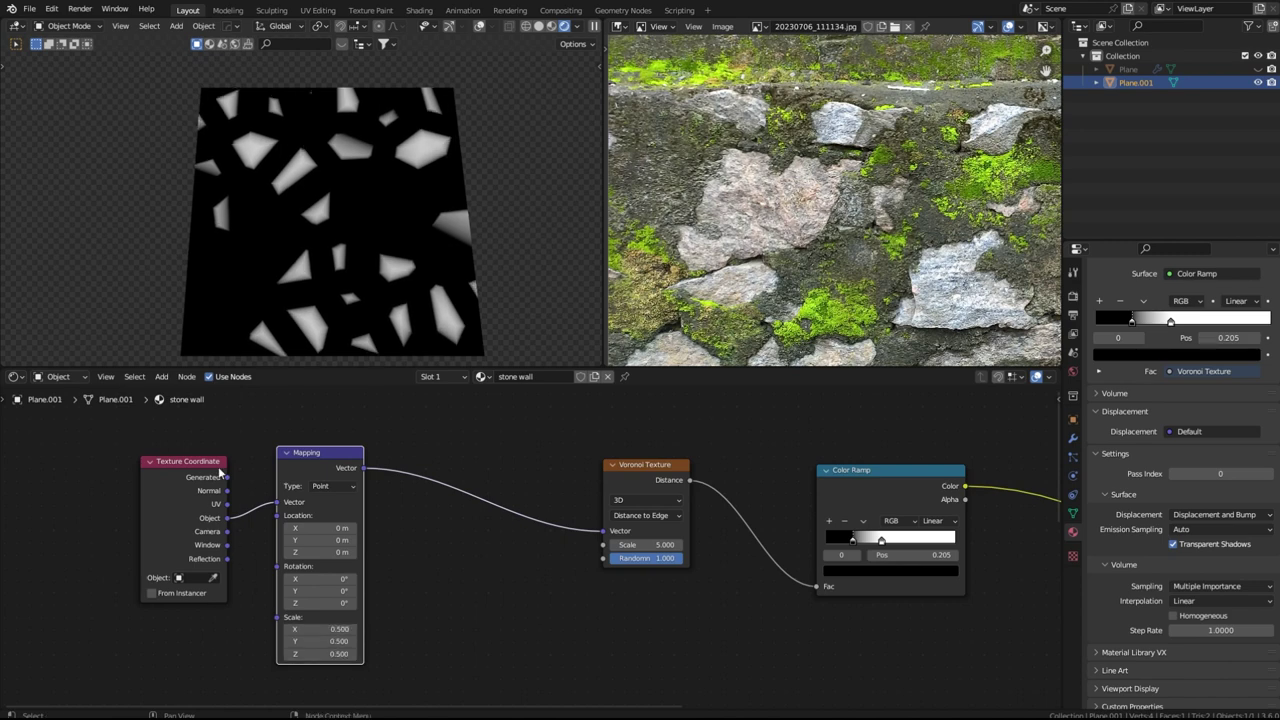
# Try feeding the Generated coordinates straight into the Voronoi Texture, and undo that connection
pyautogui.moveTo(228, 477); pyautogui.dragTo(603, 531)
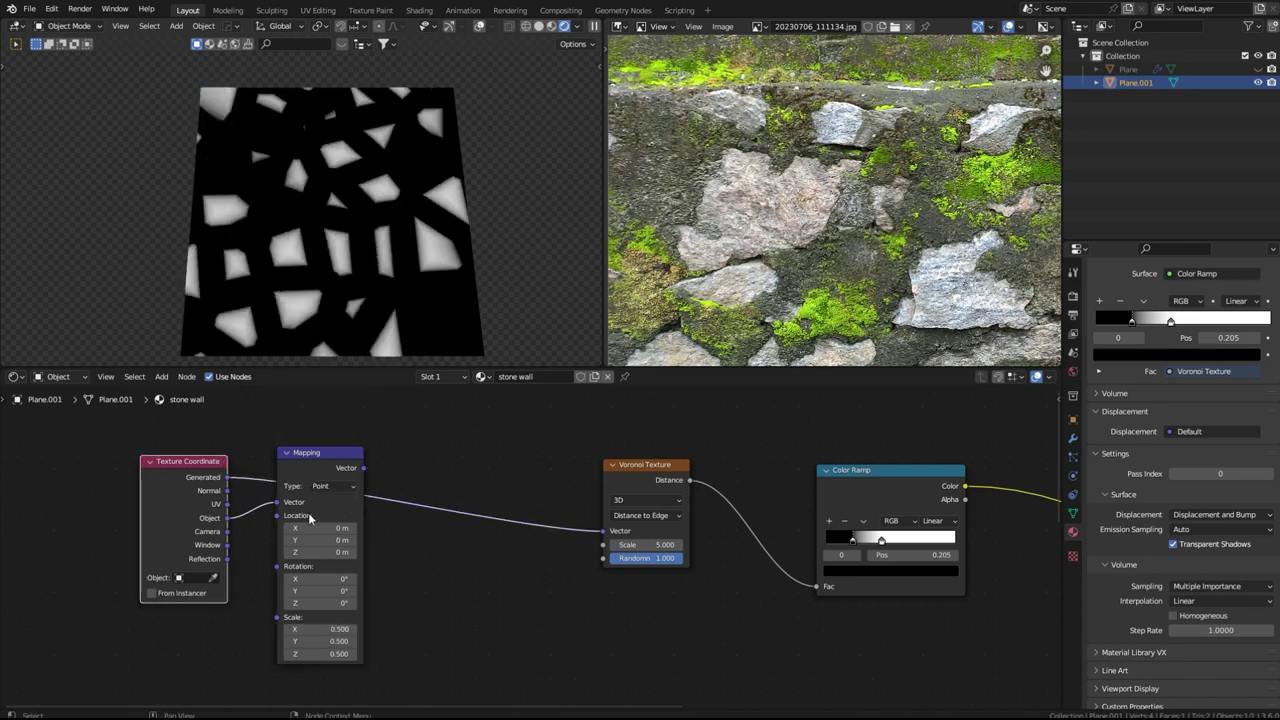
pyautogui.hotkey('ctrl', 'z')
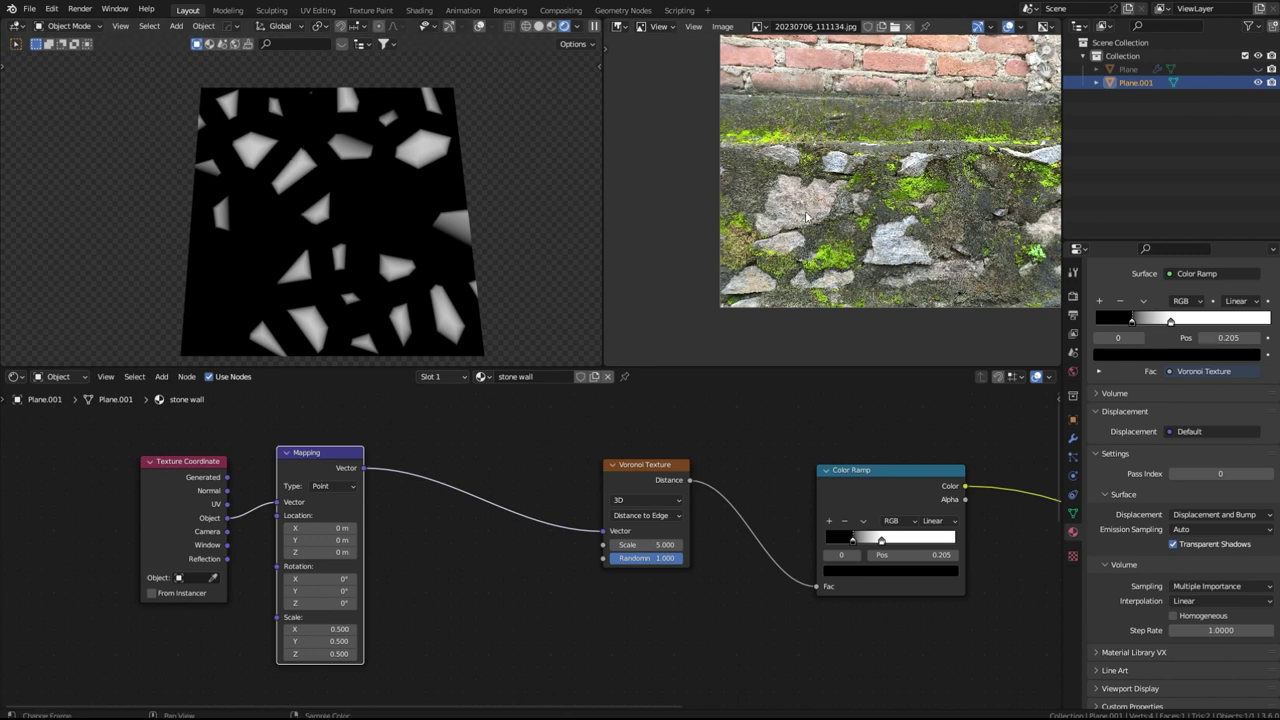
pyautogui.scroll(-1, 886, 221)
pyautogui.moveTo(545, 459); pyautogui.dragTo(536, 441, button='middle')
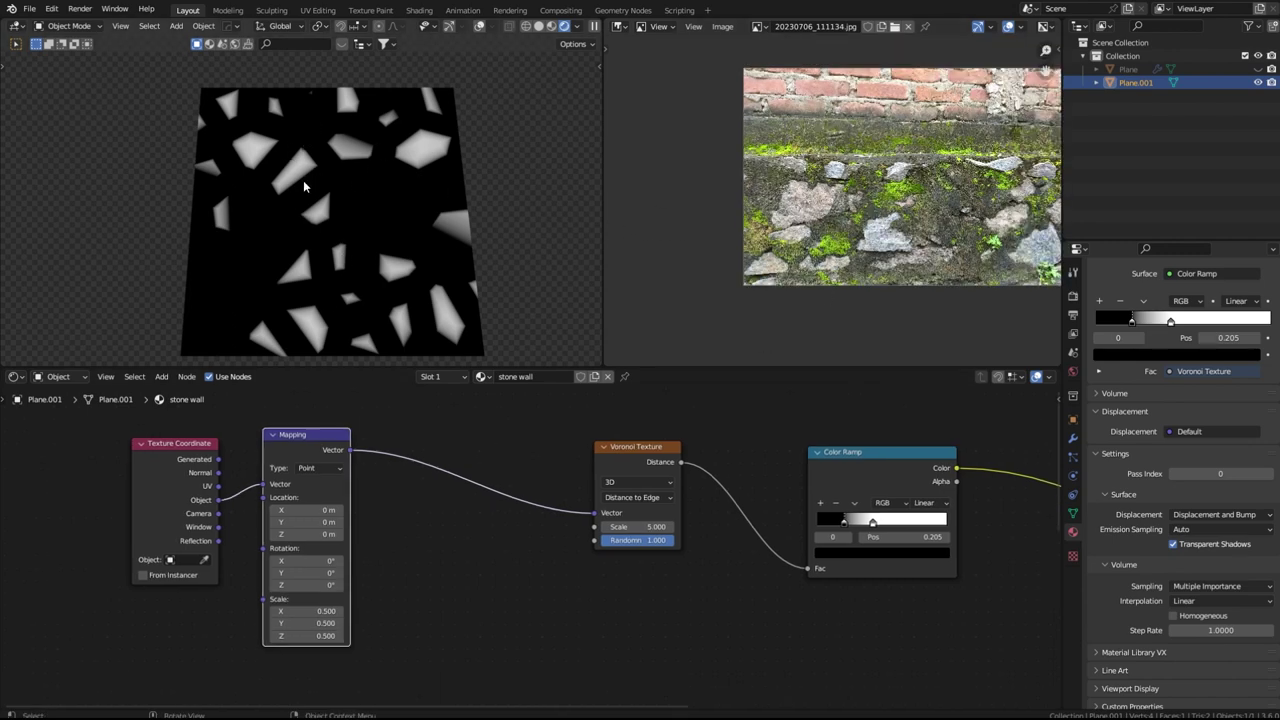
# Add a Noise Texture node fed by the Mapping node's Vector output and place it beside the Mapping node
pyautogui.scroll(1, 404, 455)
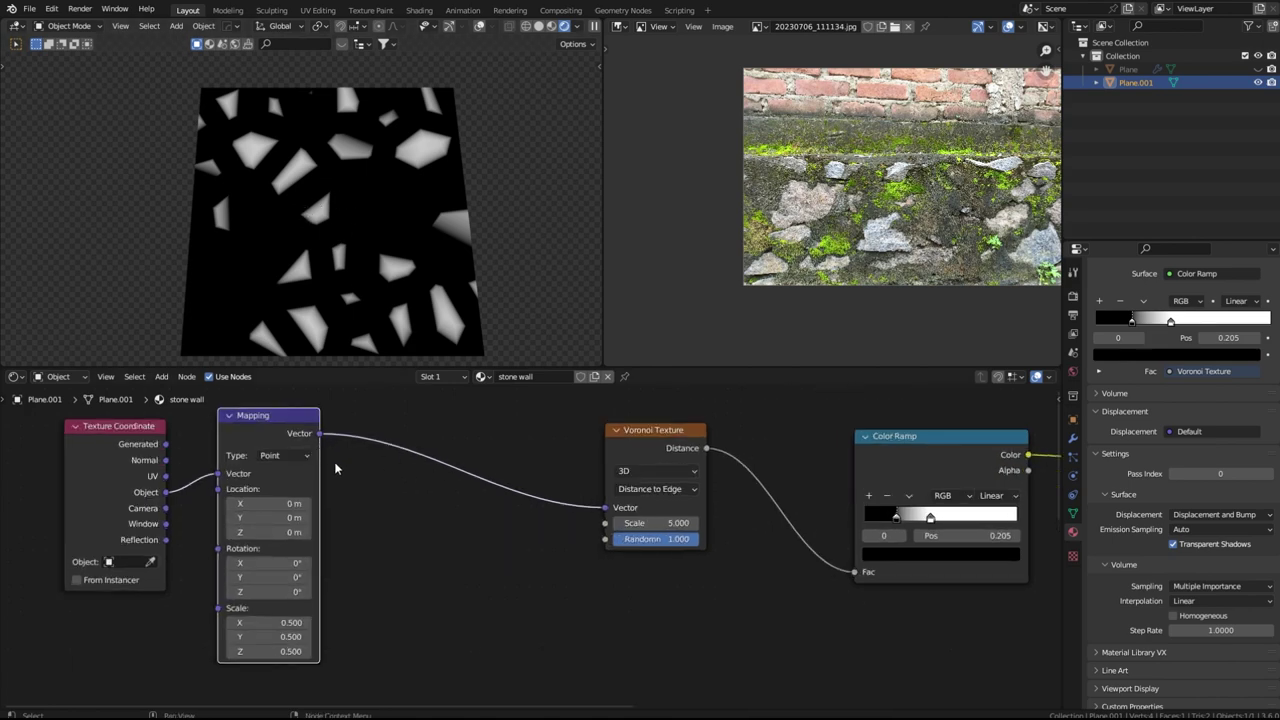
pyautogui.moveTo(319, 436); pyautogui.dragTo(406, 521)
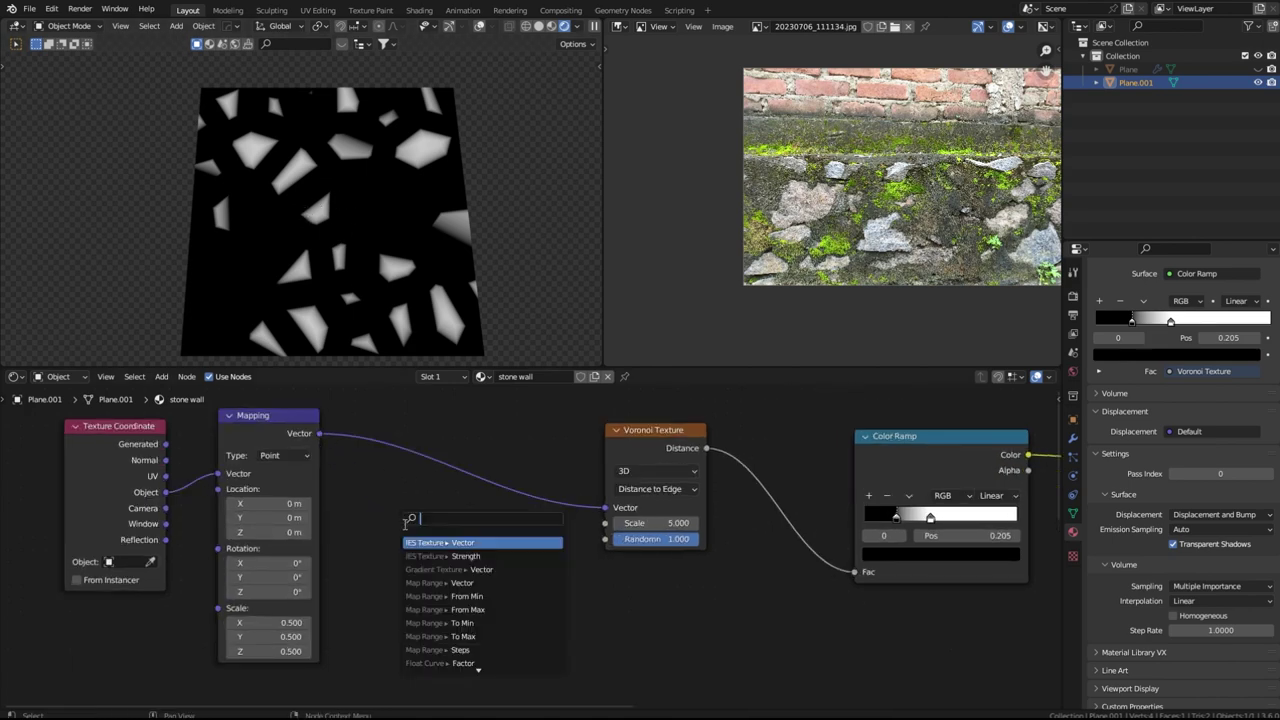
pyautogui.write('noise')
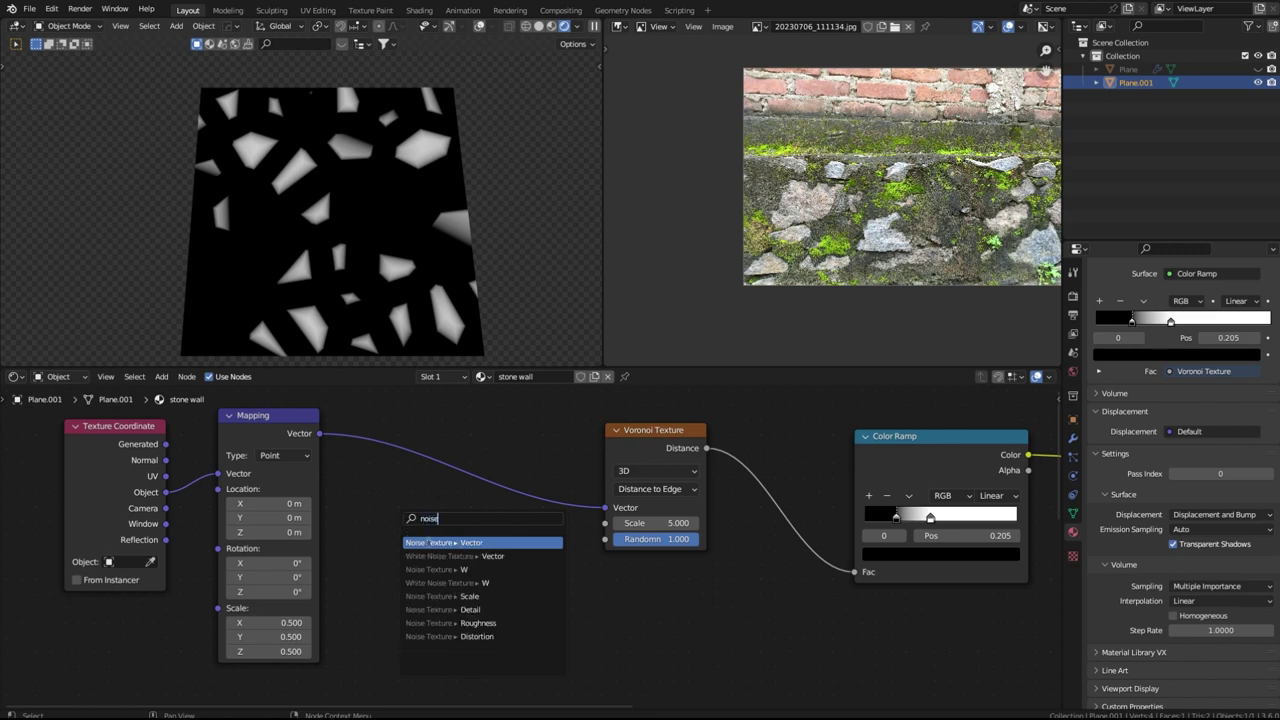
pyautogui.press('Return')
pyautogui.click(426, 482)
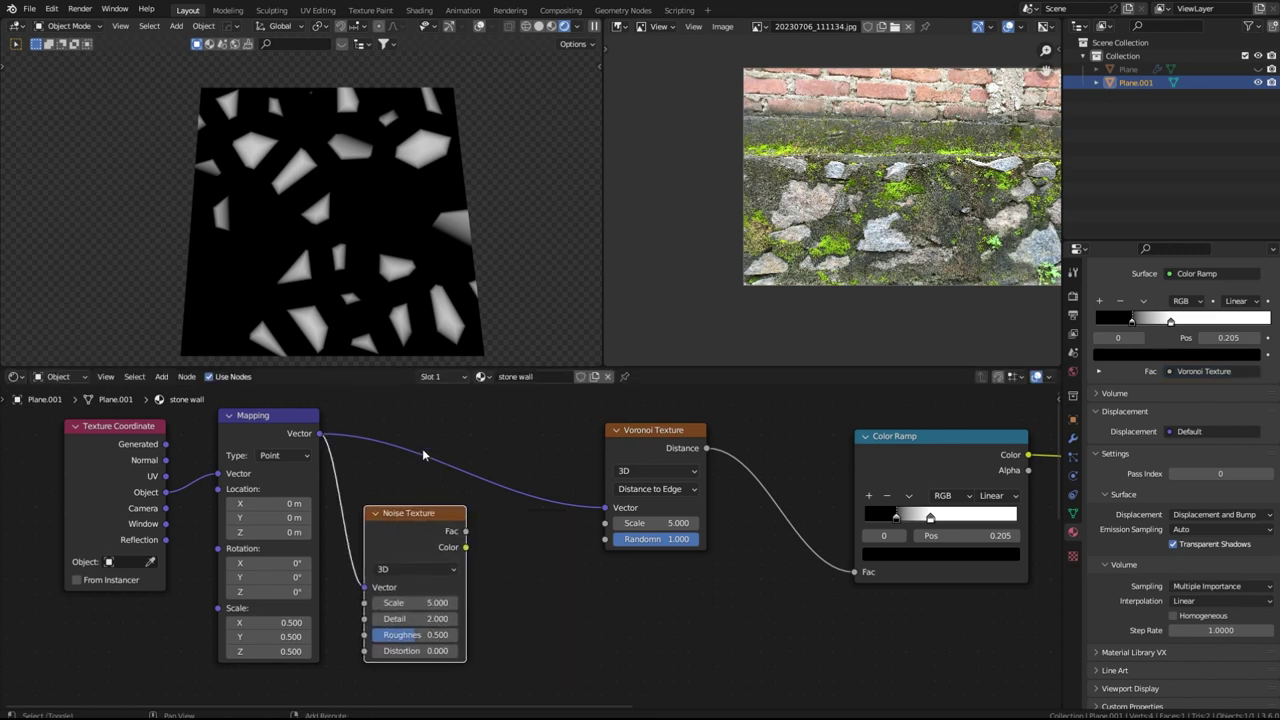
# Add a Mix node beside the Noise Texture, with the Color data type and Linear Light blending
pyautogui.hotkey('shift', 'a')
pyautogui.click(424, 450)
pyautogui.write('mix')
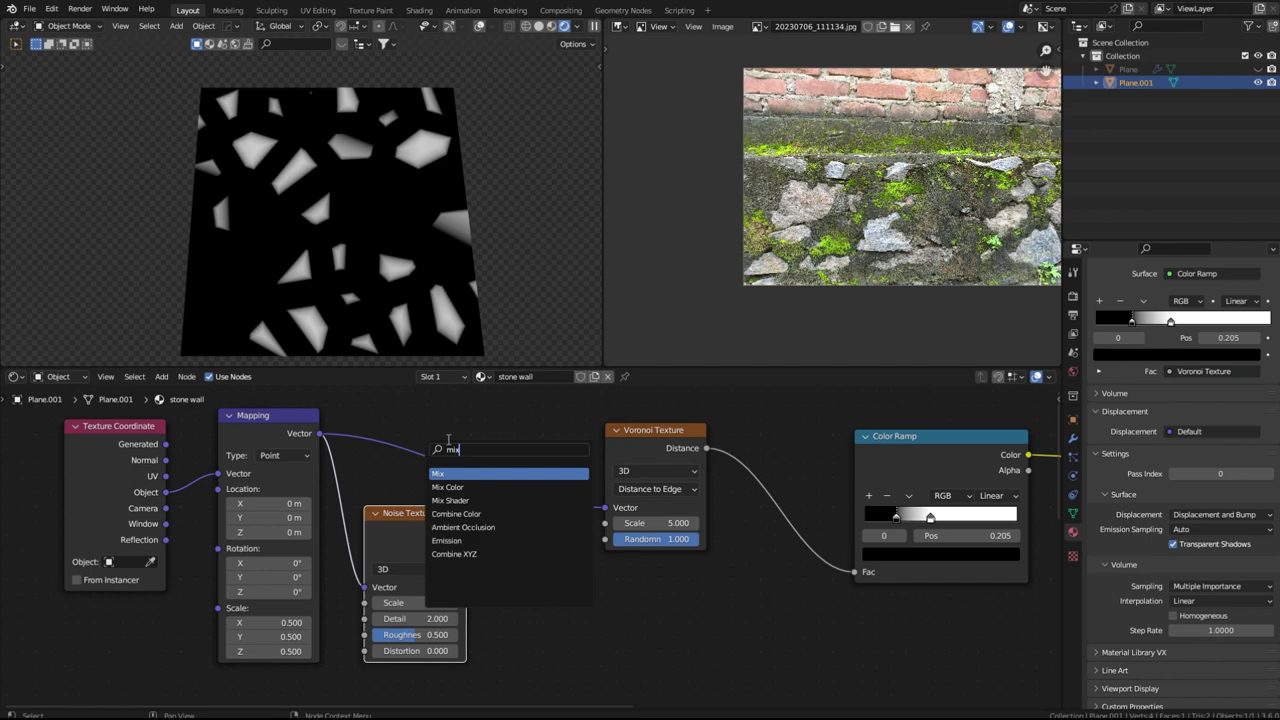
pyautogui.press('Return')
pyautogui.click(545, 565)
pyautogui.click(555, 598)
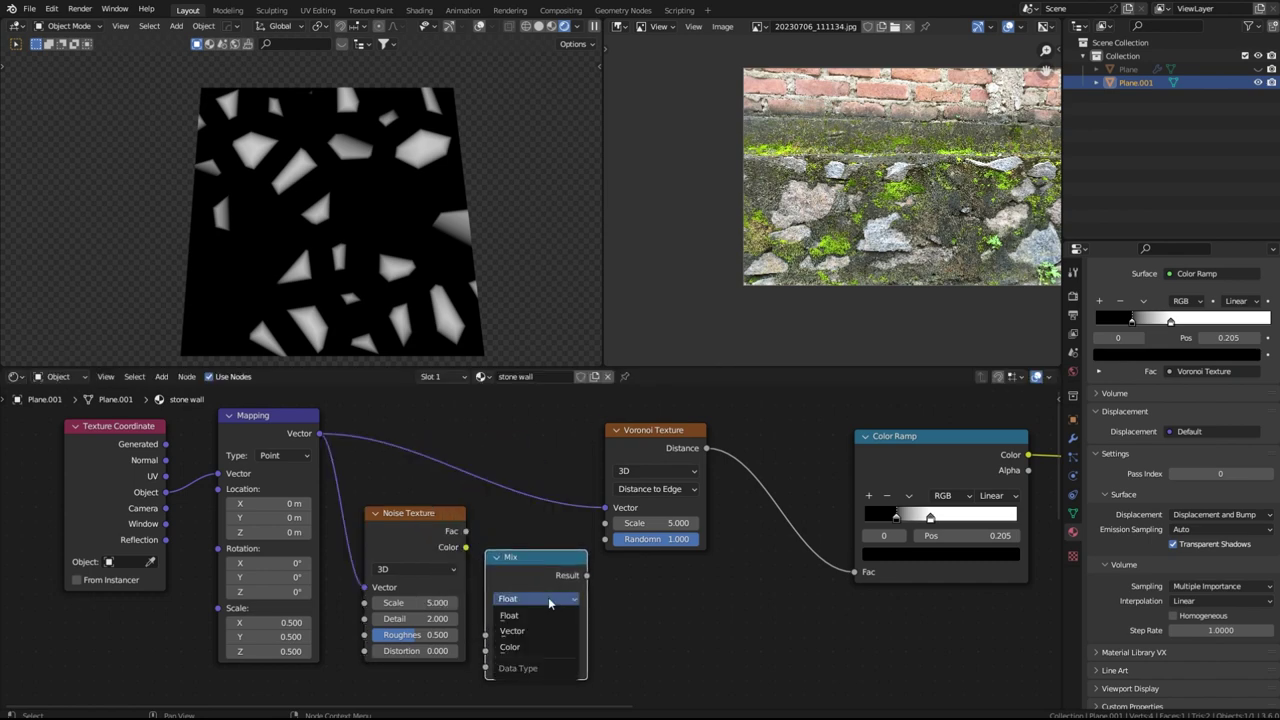
pyautogui.click(530, 646)
pyautogui.click(541, 610)
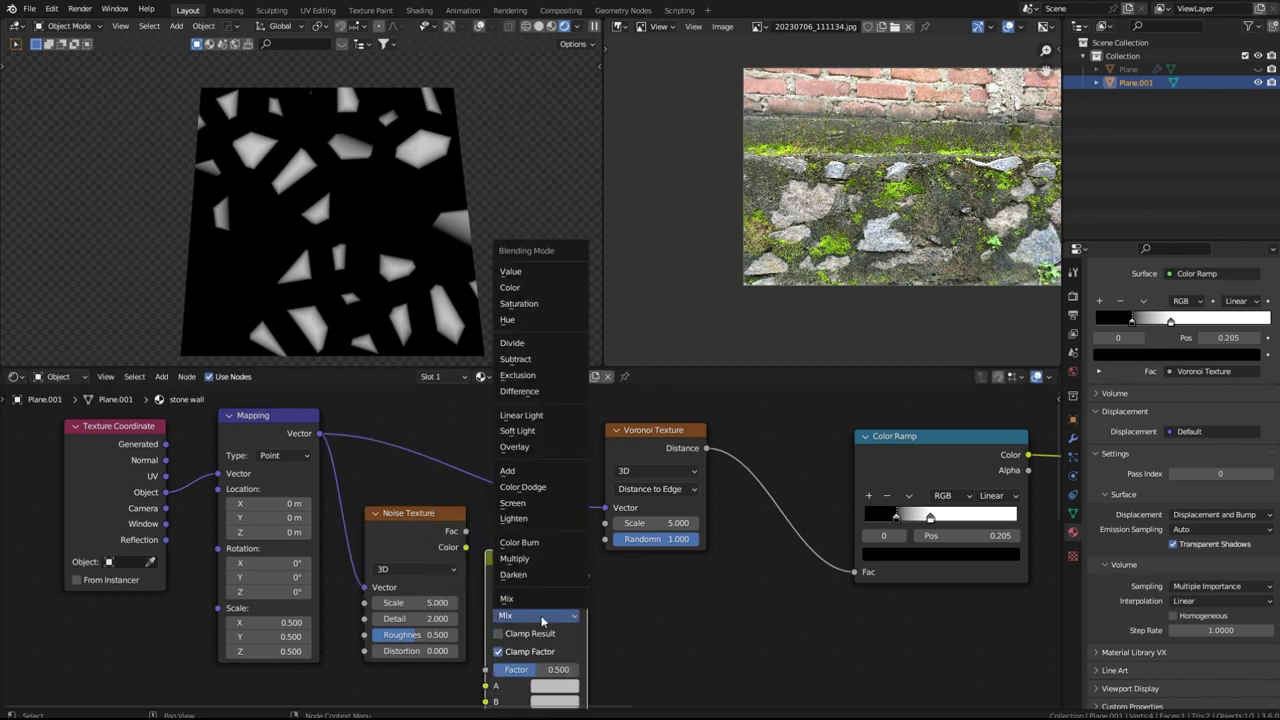
pyautogui.click(521, 415)
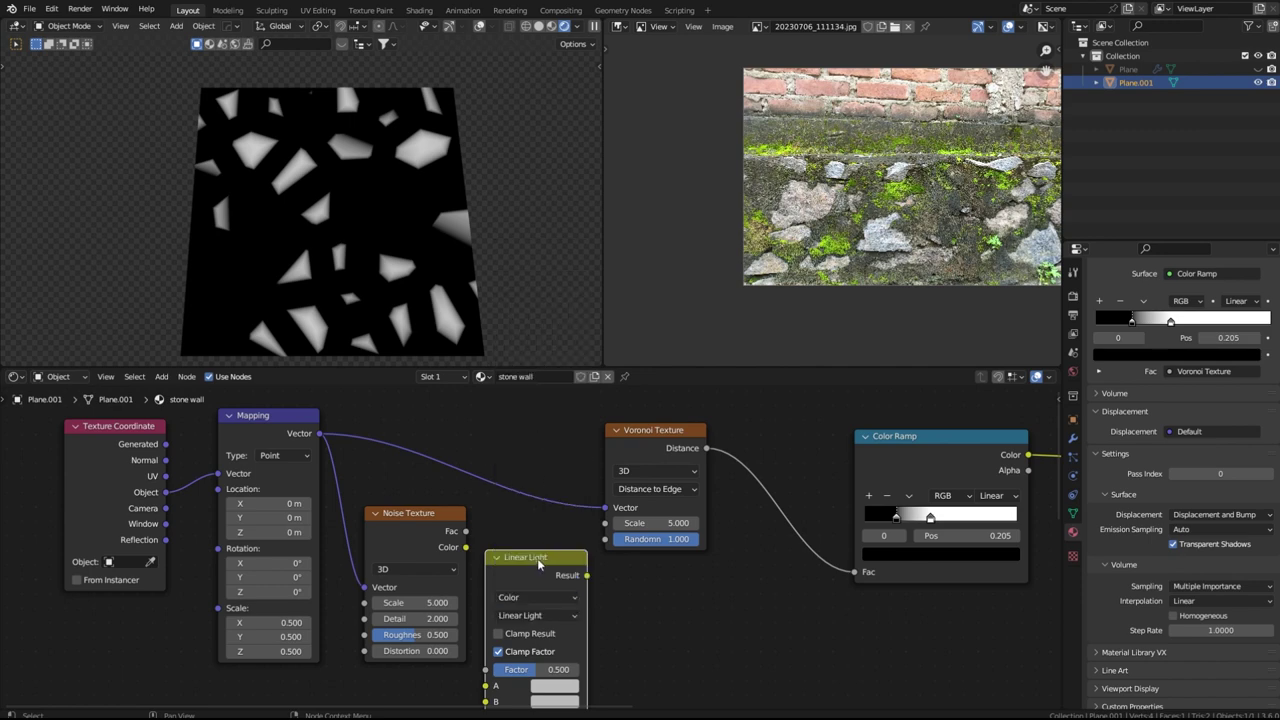
# Insert the Linear Light node between Mapping and Voronoi Texture, and shift the coordinate, mapping and noise nodes away to make room
pyautogui.moveTo(540, 558); pyautogui.dragTo(496, 446)
pyautogui.scroll(-1, 496, 446)
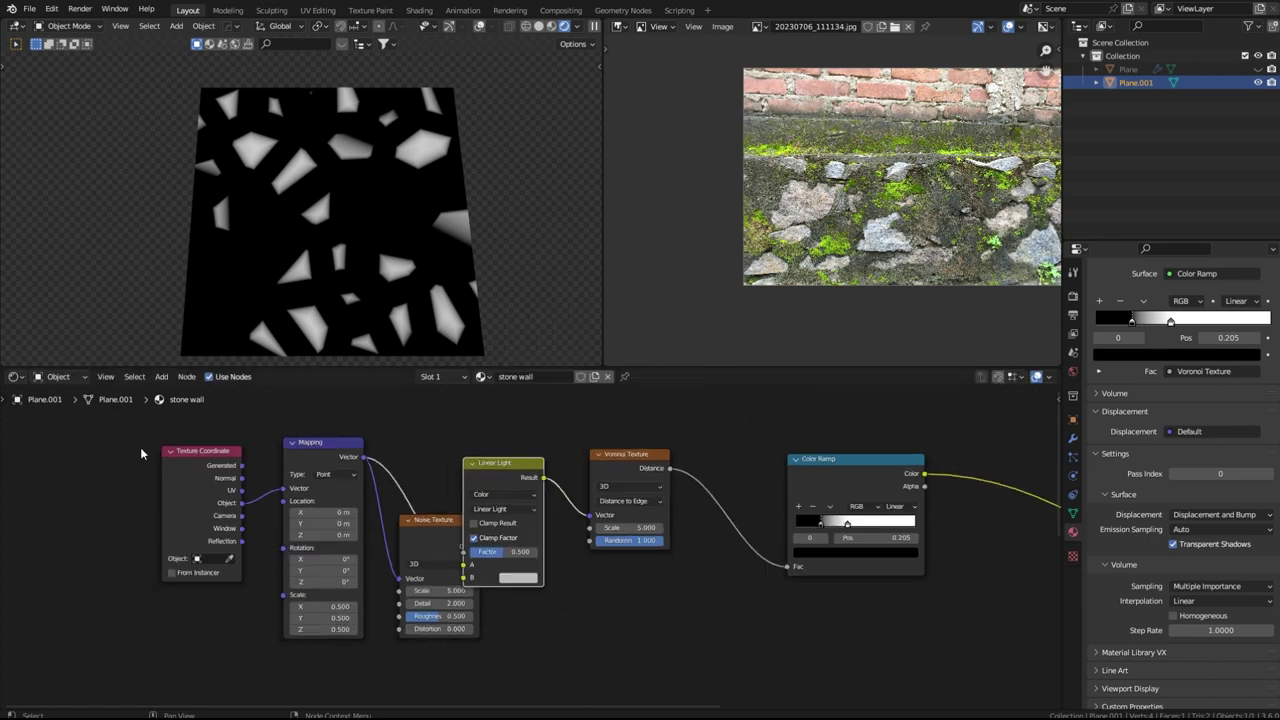
pyautogui.moveTo(90, 415); pyautogui.dragTo(431, 651)
pyautogui.moveTo(443, 543); pyautogui.dragTo(271, 571)
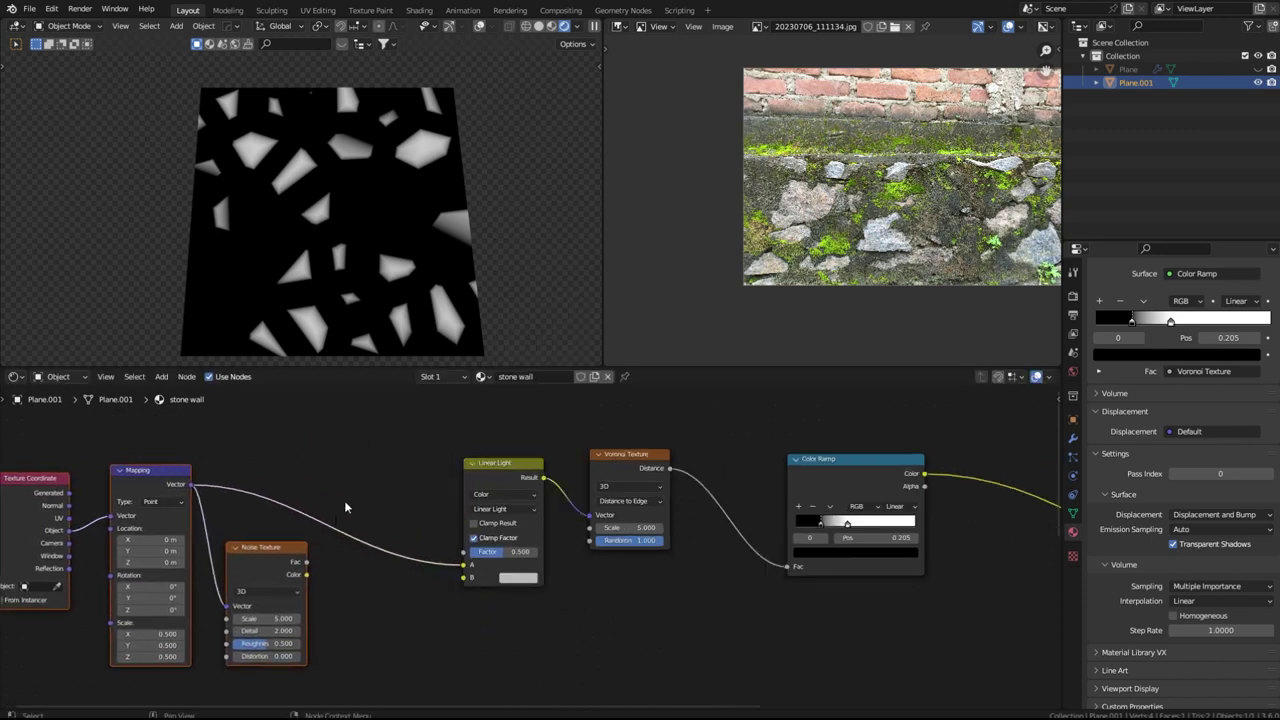
pyautogui.click(348, 507)
pyautogui.moveTo(405, 545); pyautogui.dragTo(406, 545, button='middle')
pyautogui.scroll(1, 406, 545)
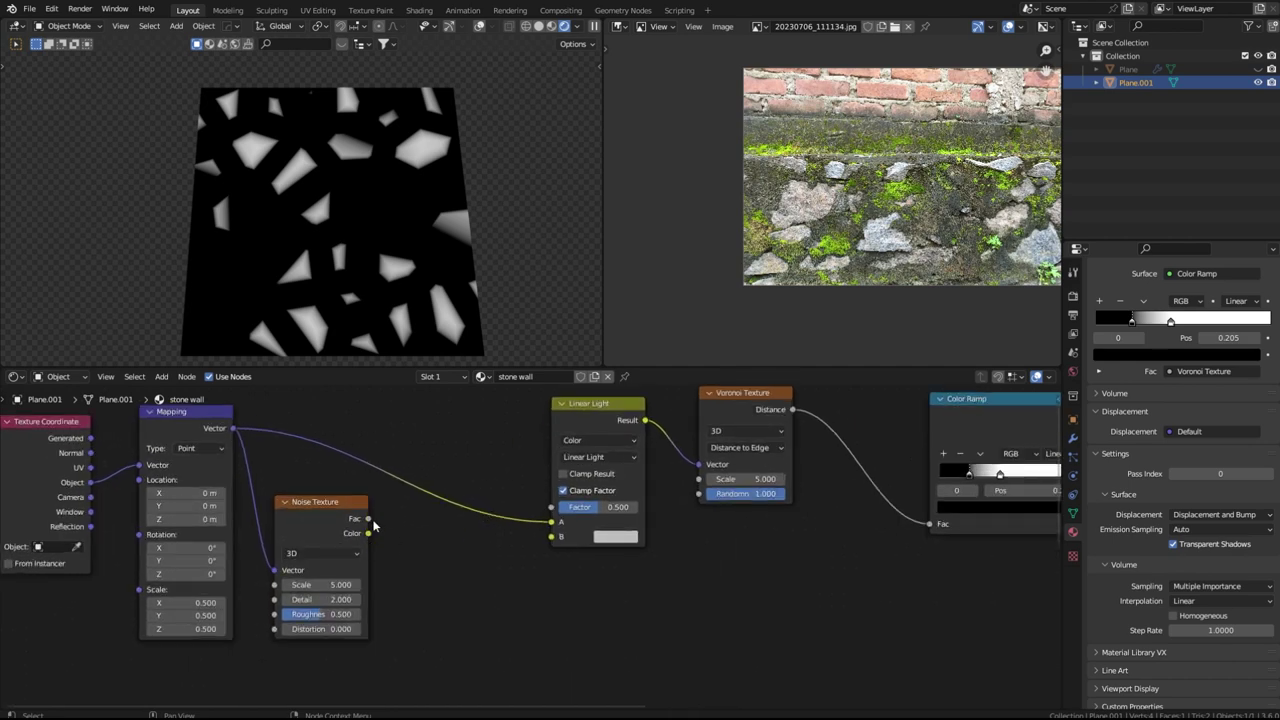
# Connect the noise Fac output to Linear Light's B input, with noise scale 20.7, detail 3.4 and mix factor 0.033
pyautogui.moveTo(369, 520); pyautogui.dragTo(553, 543)
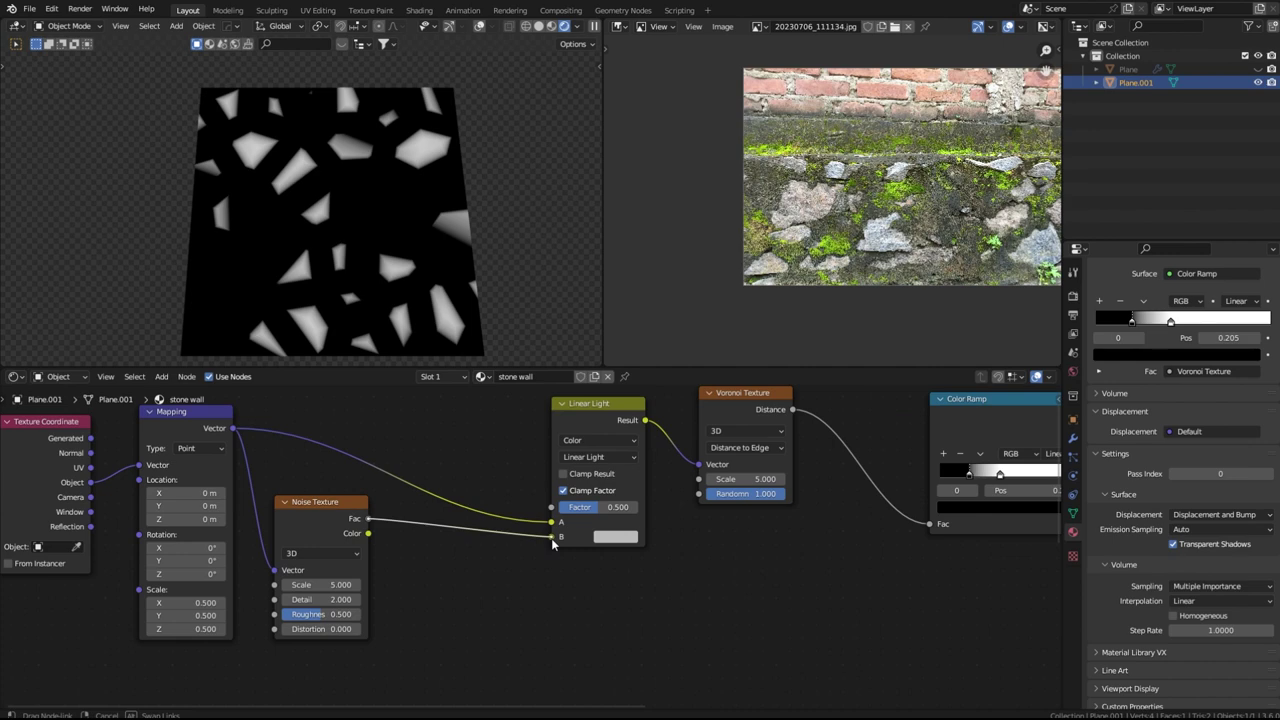
pyautogui.moveTo(553, 543); pyautogui.dragTo(569, 507)
pyautogui.moveTo(320, 585); pyautogui.dragTo(352, 600)
pyautogui.moveTo(610, 507); pyautogui.dragTo(585, 507)
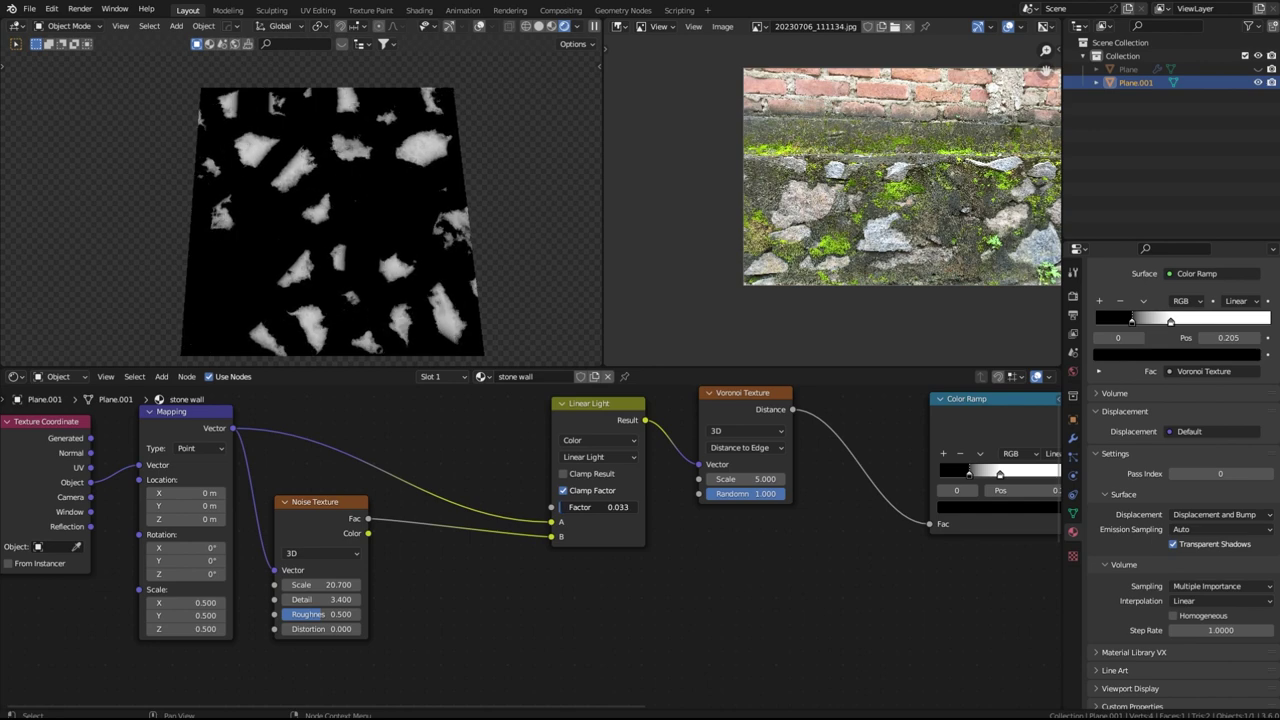
# Set the Voronoi Texture's scale to 4.010 to enlarge the stone shapes
pyautogui.scroll(-1, 628, 532)
pyautogui.scroll(1, 796, 548)
pyautogui.moveTo(796, 548); pyautogui.dragTo(598, 565, button='middle')
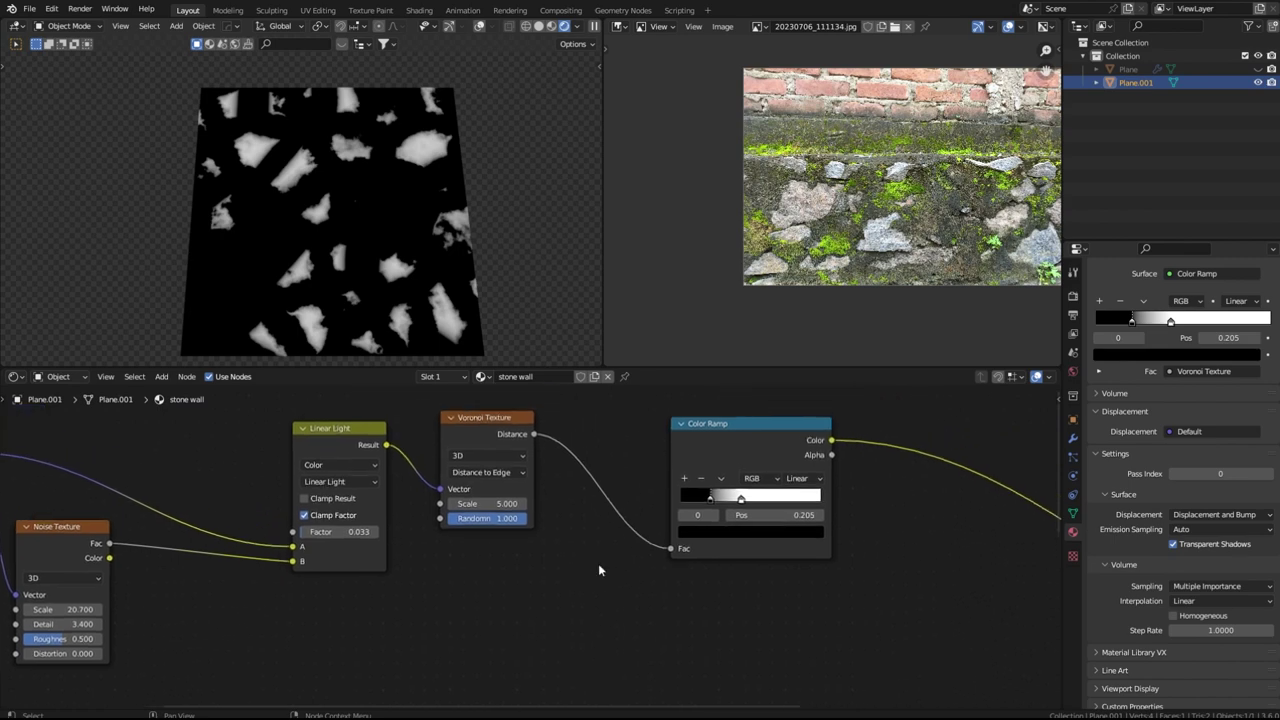
pyautogui.scroll(1, 533, 548)
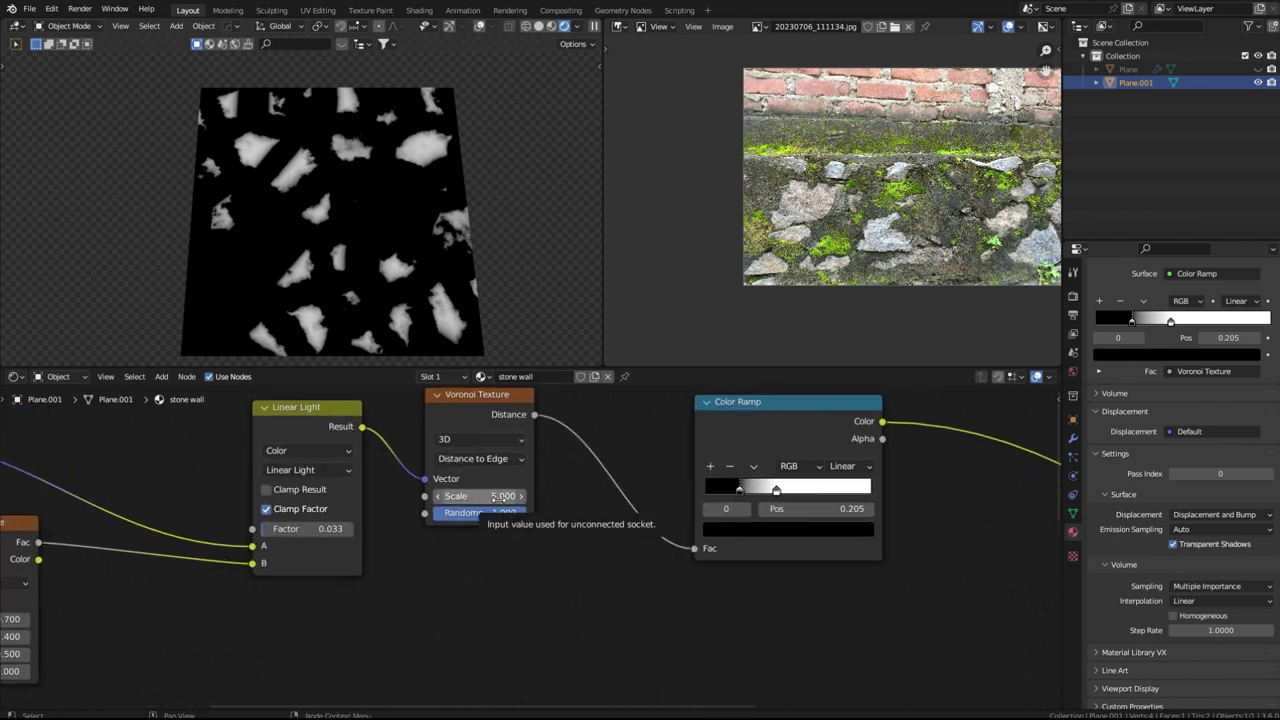
pyautogui.moveTo(497, 497); pyautogui.dragTo(451, 497)
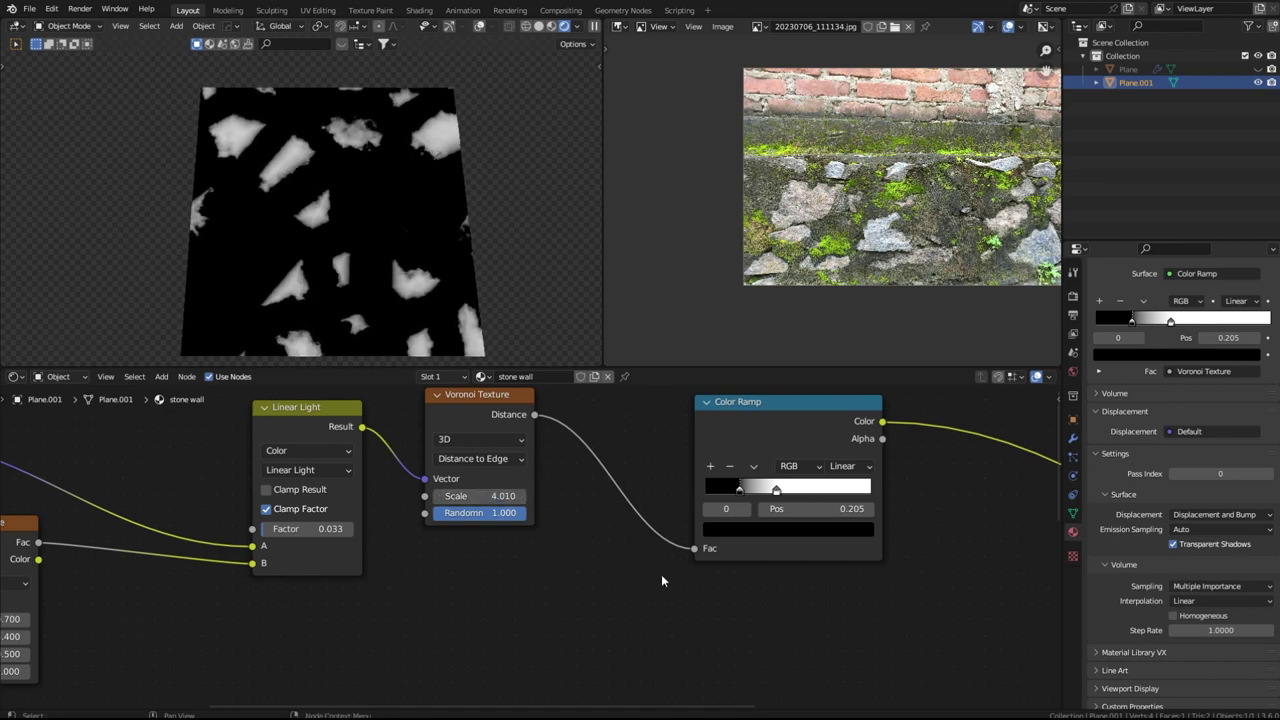
# Tighten the Color Ramp fed by the Voronoi Texture, placing its white stop at position 0.355
pyautogui.moveTo(661, 576); pyautogui.dragTo(524, 601, button='middle')
pyautogui.scroll(1, 524, 601)
pyautogui.moveTo(611, 508)
pyautogui.mouseDown()
pyautogui.moveTo(649, 508)
pyautogui.moveTo(610, 506)
pyautogui.mouseUp()
pyautogui.click(637, 507)
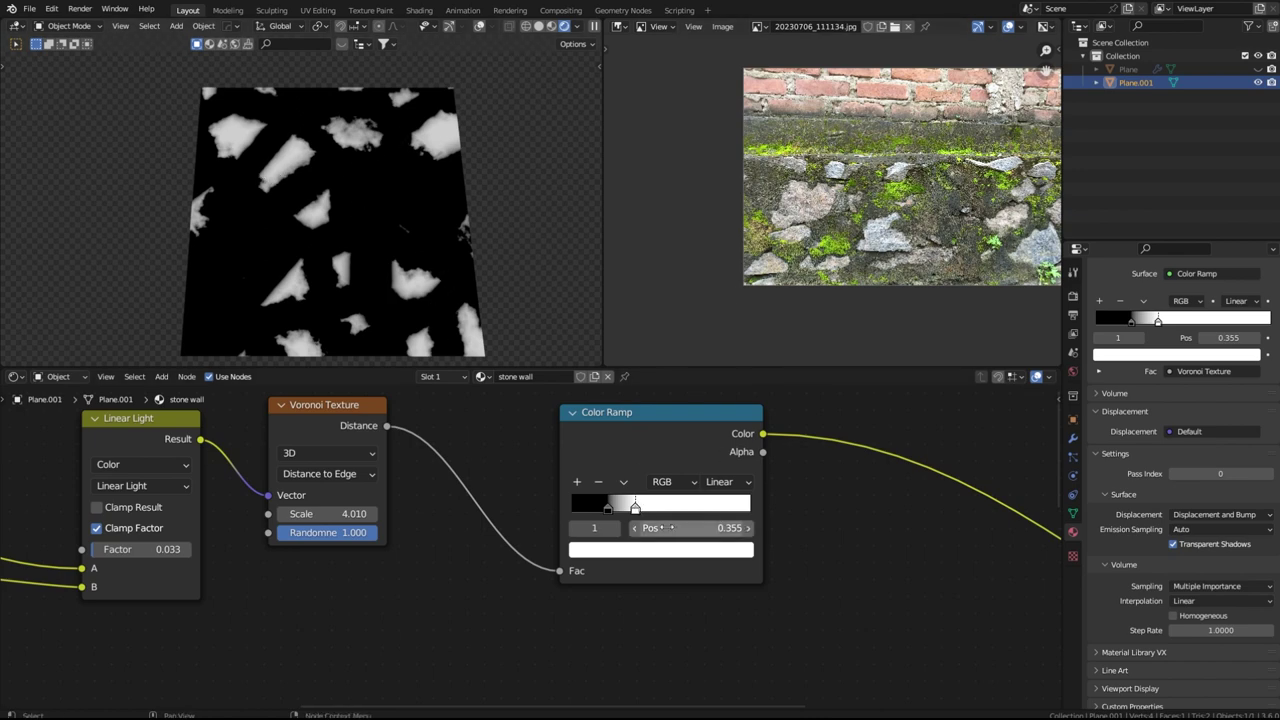
pyautogui.scroll(-2, 372, 236)
pyautogui.keyDown('shift'); pyautogui.moveTo(376, 236); pyautogui.dragTo(353, 230, button='middle'); pyautogui.keyUp('shift')
pyautogui.scroll(2, 353, 230)
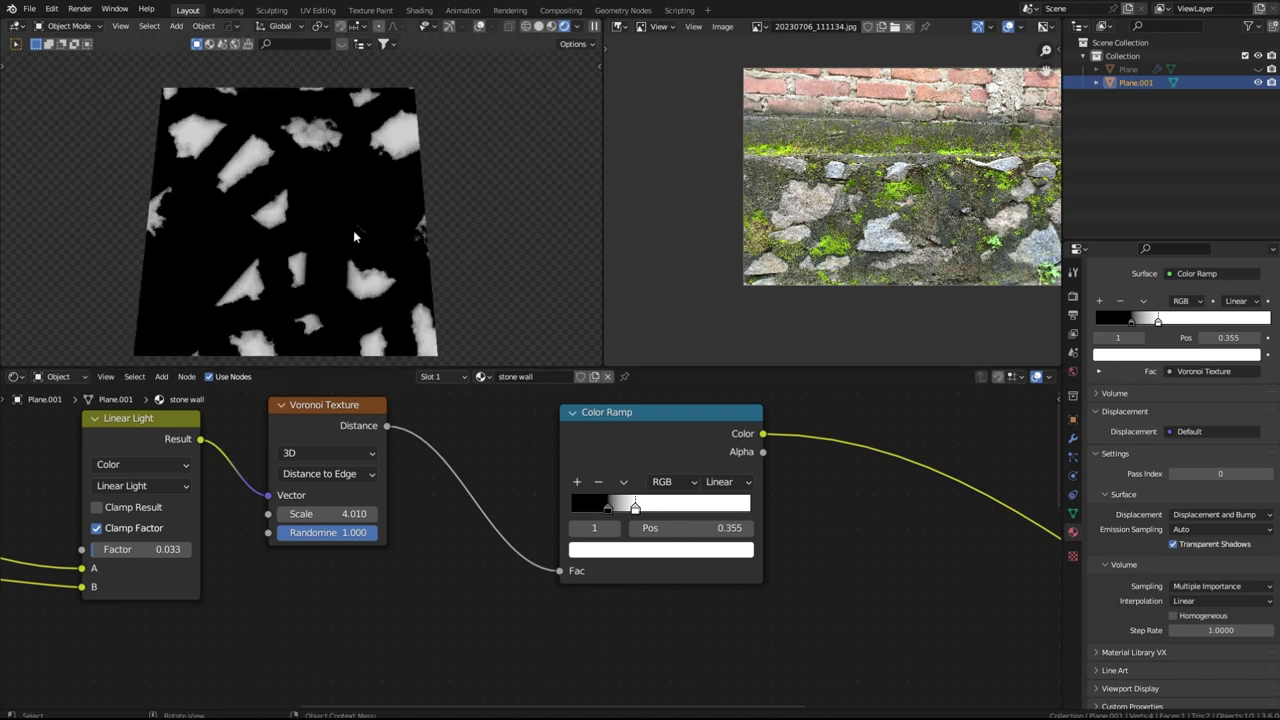
# Move the stone-pattern node chain up to free space below it, and shift the Principled BSDF away from the Material Output
pyautogui.press('Home')
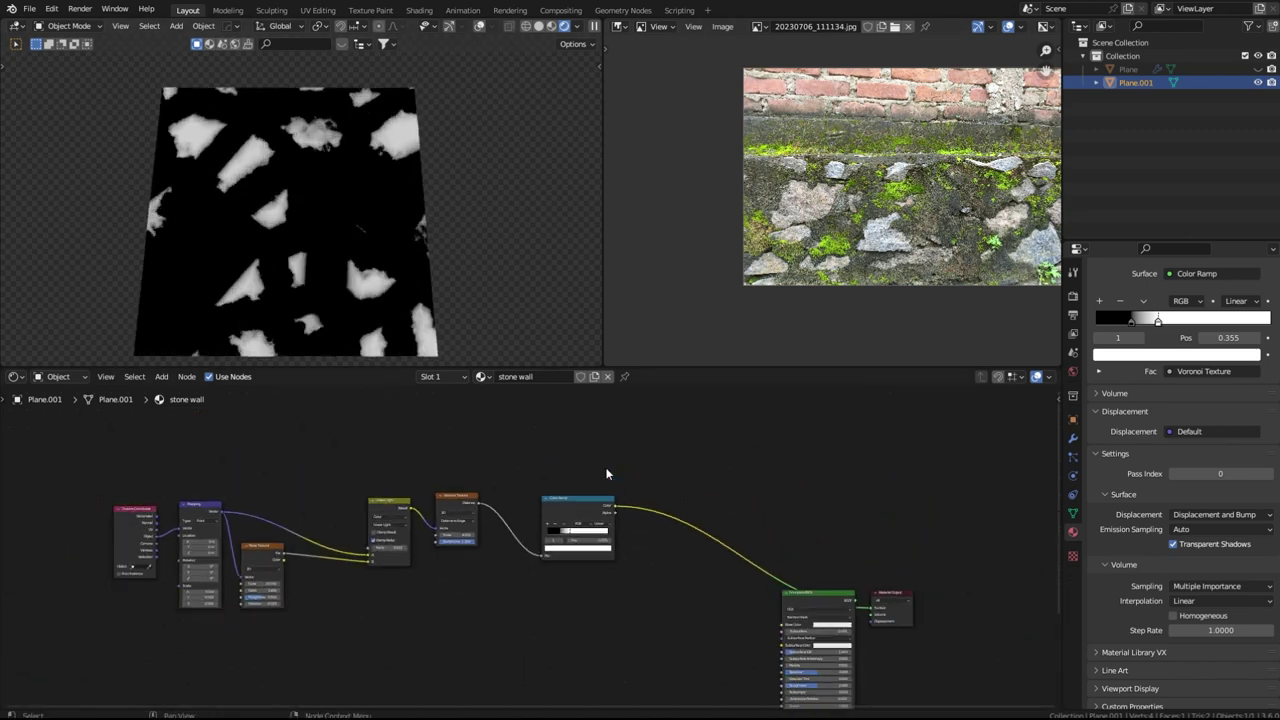
pyautogui.moveTo(202, 492); pyautogui.dragTo(587, 615)
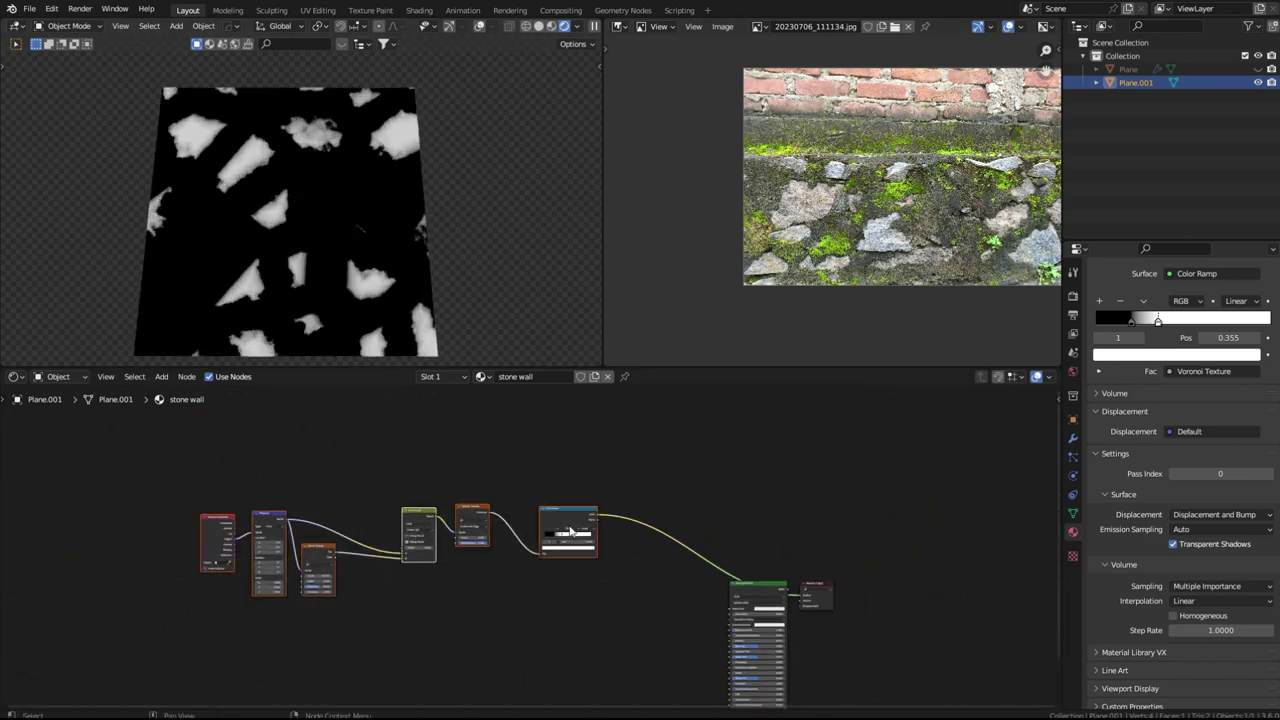
pyautogui.press('g')
pyautogui.click(591, 414)
pyautogui.click(708, 445)
pyautogui.scroll(-2, 748, 588)
pyautogui.moveTo(750, 592); pyautogui.dragTo(686, 455, button='middle')
pyautogui.moveTo(686, 455); pyautogui.dragTo(552, 455)
pyautogui.moveTo(575, 470); pyautogui.dragTo(657, 551, button='middle')
pyautogui.scroll(4, 617, 527)
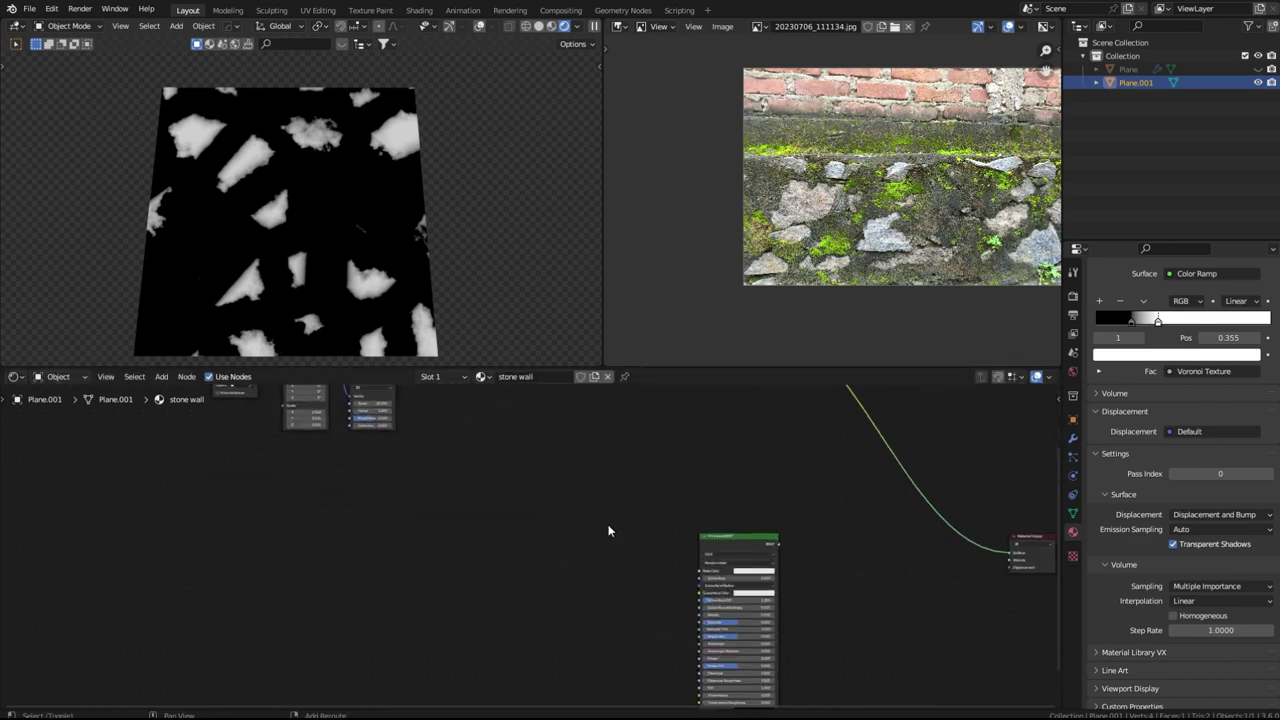
# Examine the stones, moss and dark mortar areas up close in the reference photo
pyautogui.hotkey('shift', 'a')
pyautogui.click(608, 528)
pyautogui.scroll(5, 718, 205)
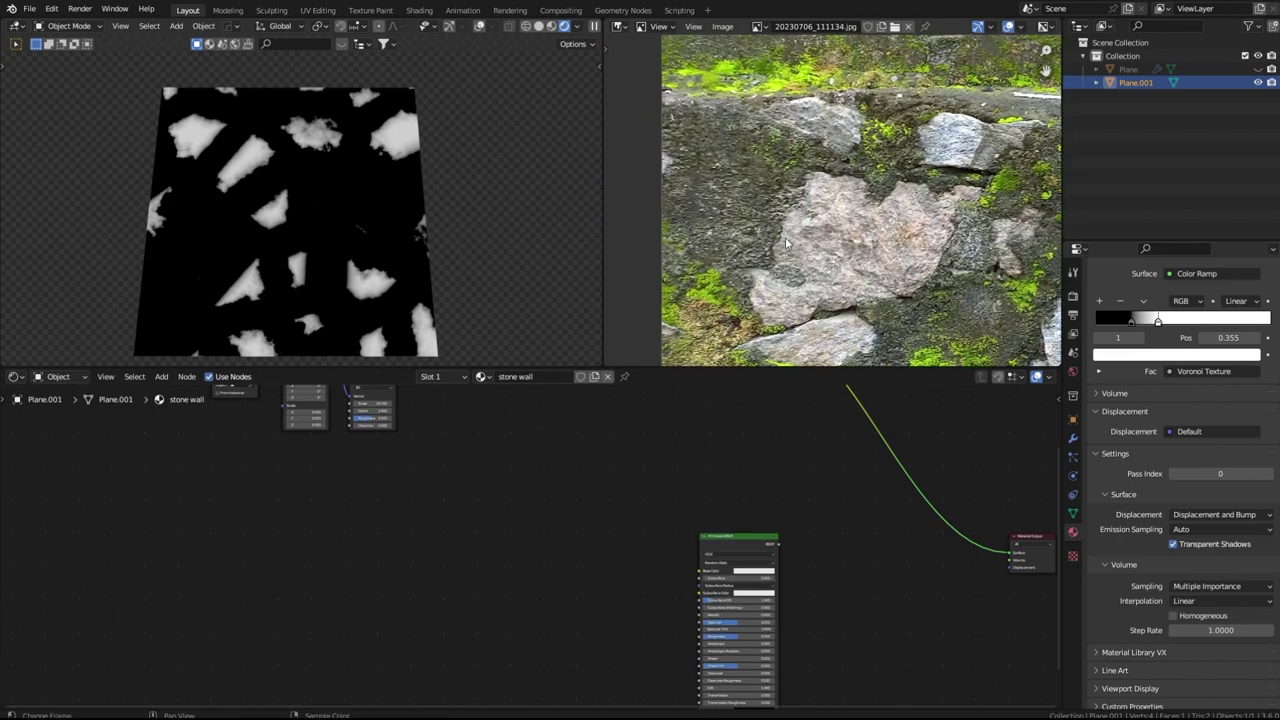
pyautogui.scroll(-1, 786, 242)
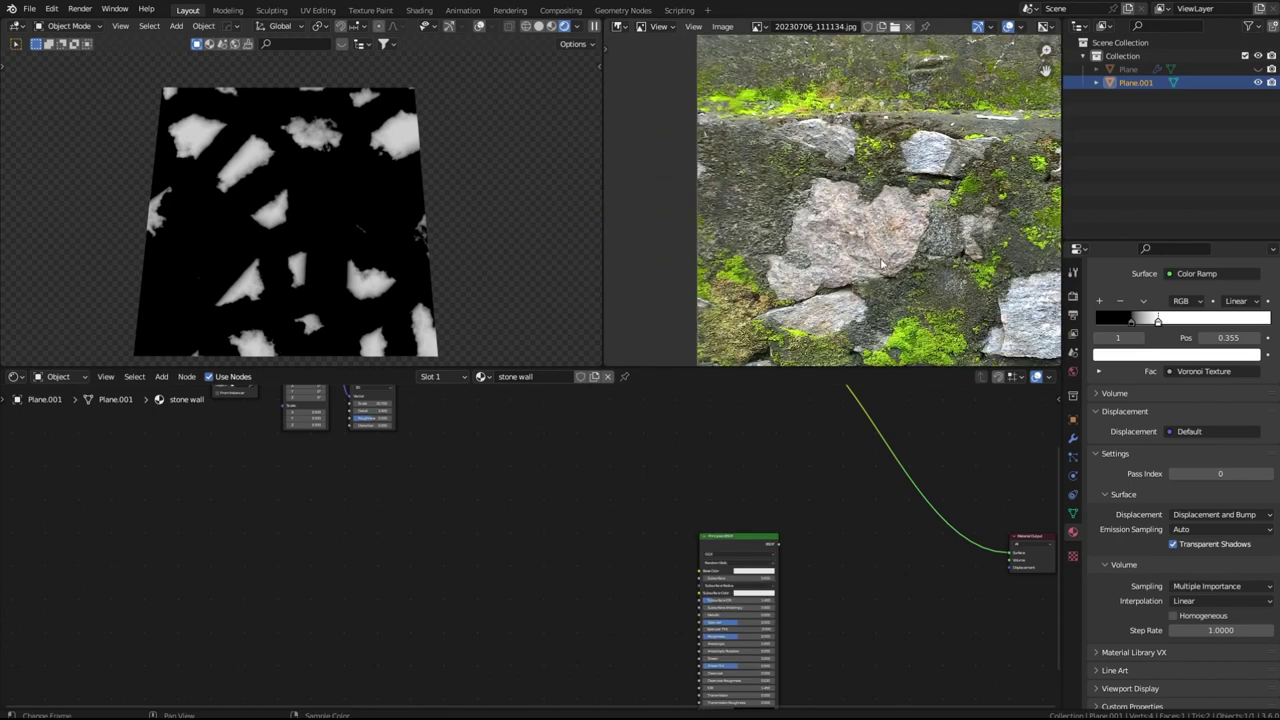
pyautogui.moveTo(890, 256); pyautogui.dragTo(670, 207, button='middle')
pyautogui.moveTo(823, 261); pyautogui.dragTo(741, 228, button='middle')
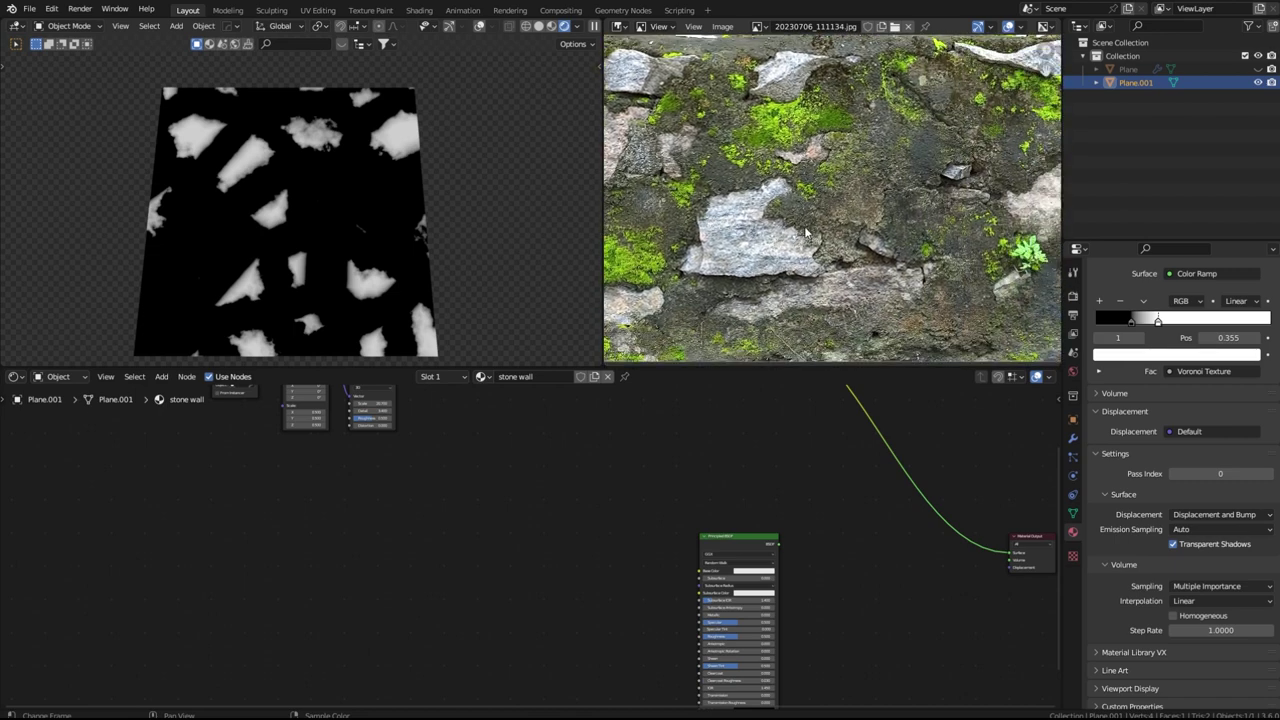
pyautogui.scroll(-2, 780, 212)
pyautogui.moveTo(646, 157); pyautogui.dragTo(712, 165, button='middle')
pyautogui.moveTo(957, 227); pyautogui.dragTo(865, 223, button='middle')
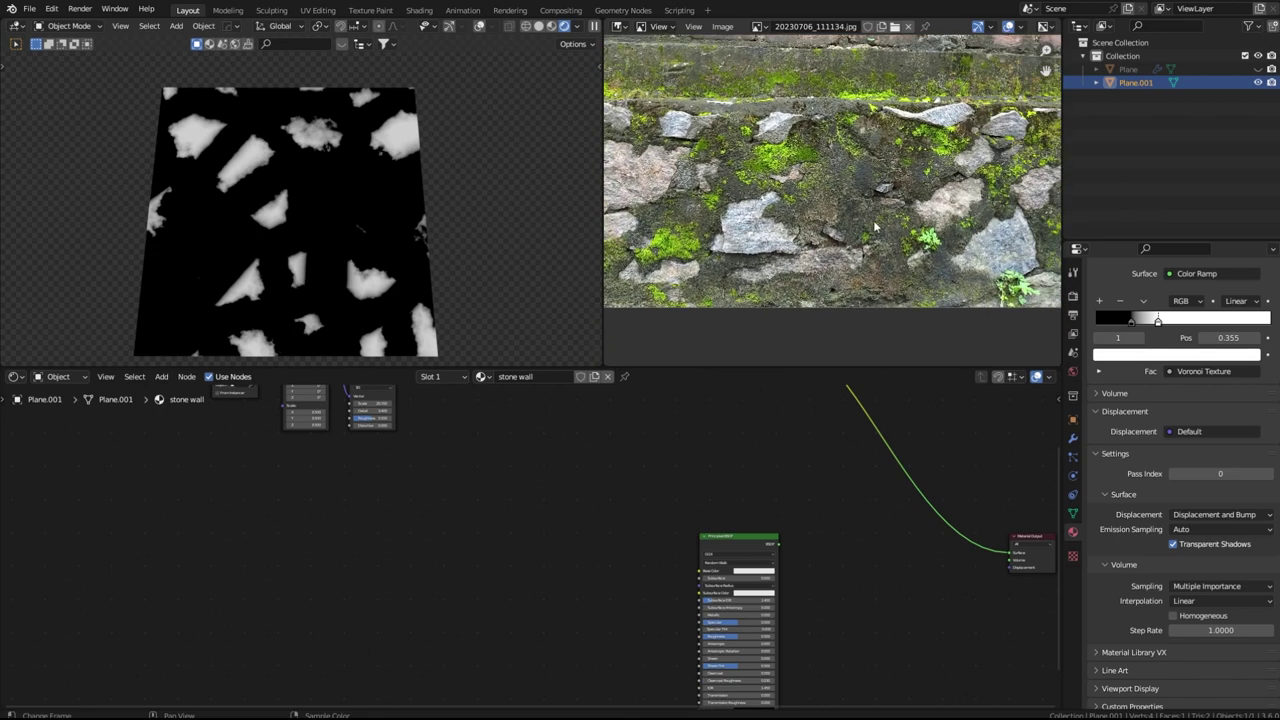
pyautogui.scroll(2, 875, 228)
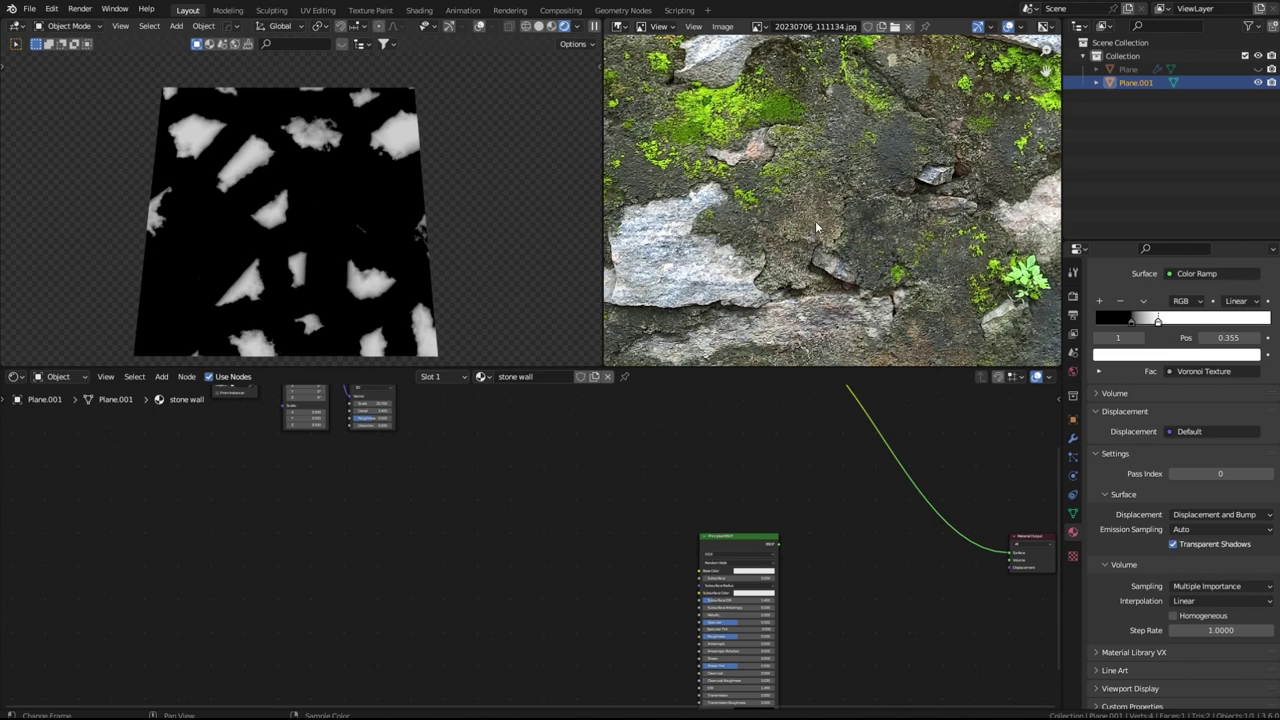
pyautogui.moveTo(842, 275); pyautogui.dragTo(695, 163, button='middle')
pyautogui.scroll(-4, 940, 297)
pyautogui.scroll(2, 490, 630)
# Add a second Noise Texture node in the free space beside the Principled BSDF
pyautogui.hotkey('shift', 'a')
pyautogui.click(603, 548)
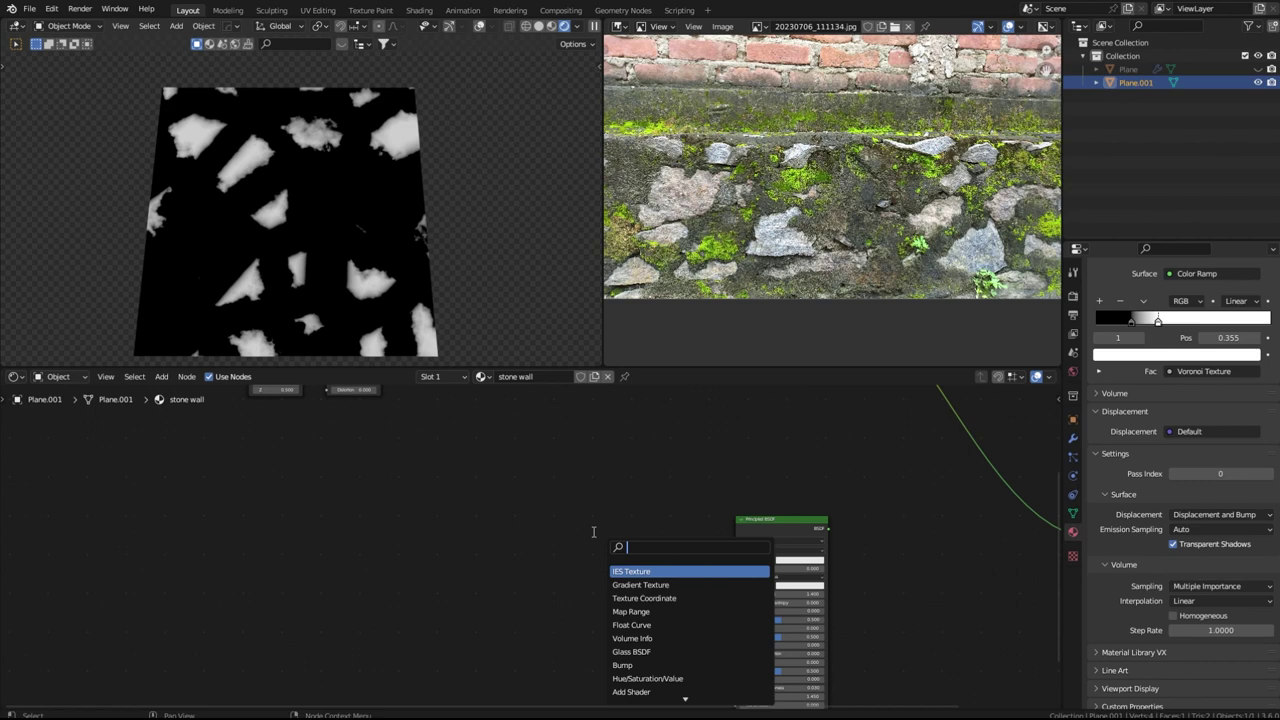
pyautogui.write('noise')
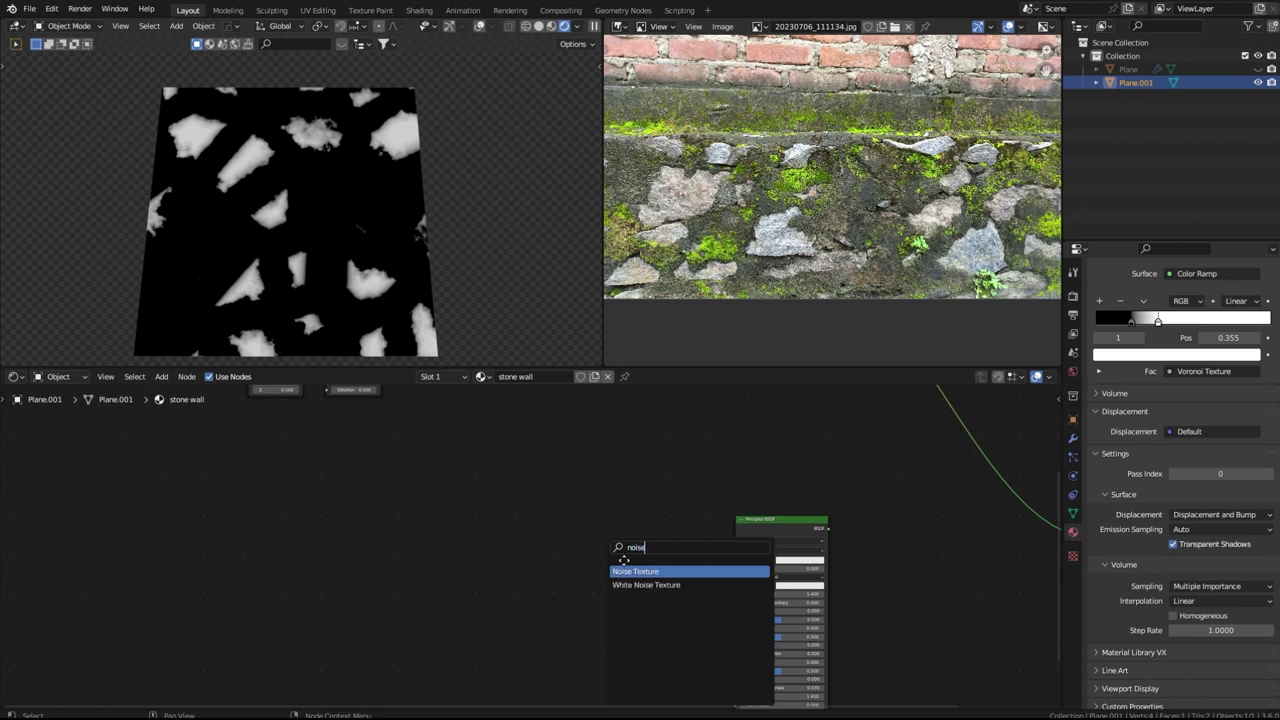
pyautogui.press('Return')
pyautogui.click(380, 514)
# Feed the new noise's Fac output into a new Color Ramp and connect the ramp's Color to the Principled BSDF Base Color
pyautogui.write('colo')
pyautogui.moveTo(430, 524); pyautogui.dragTo(744, 568)
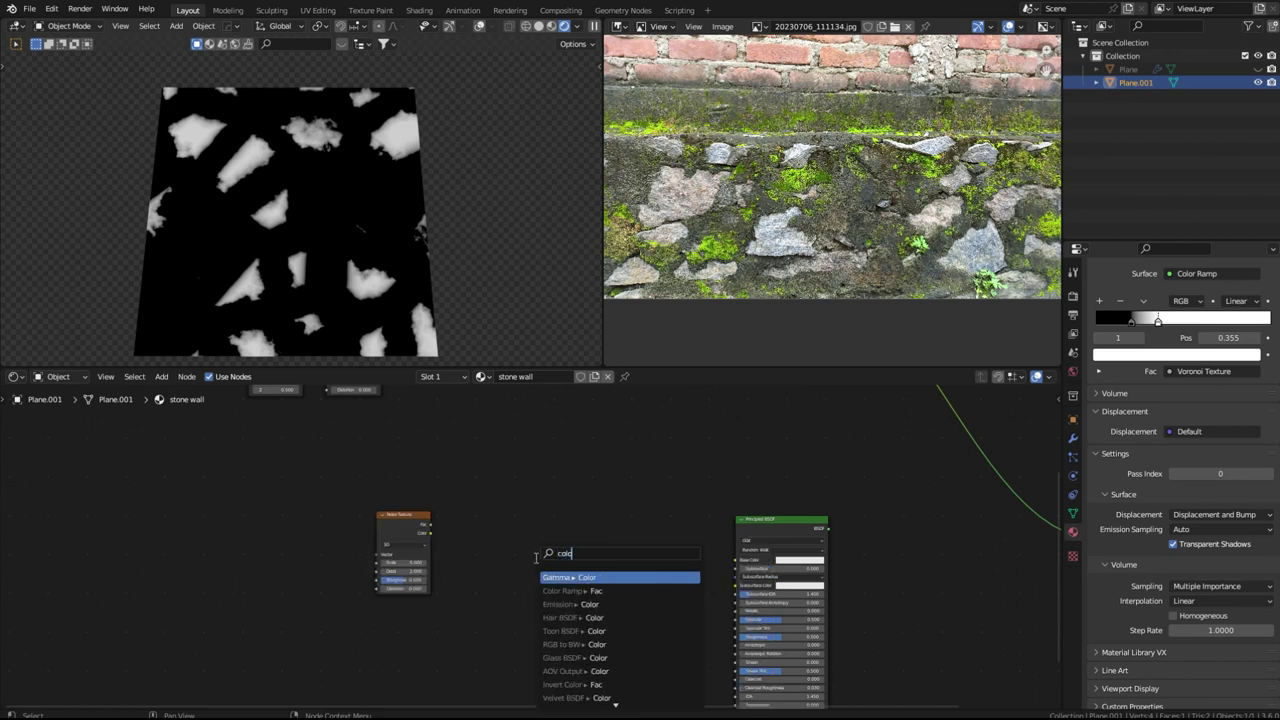
pyautogui.click(570, 591)
pyautogui.moveTo(743, 566); pyautogui.dragTo(743, 564)
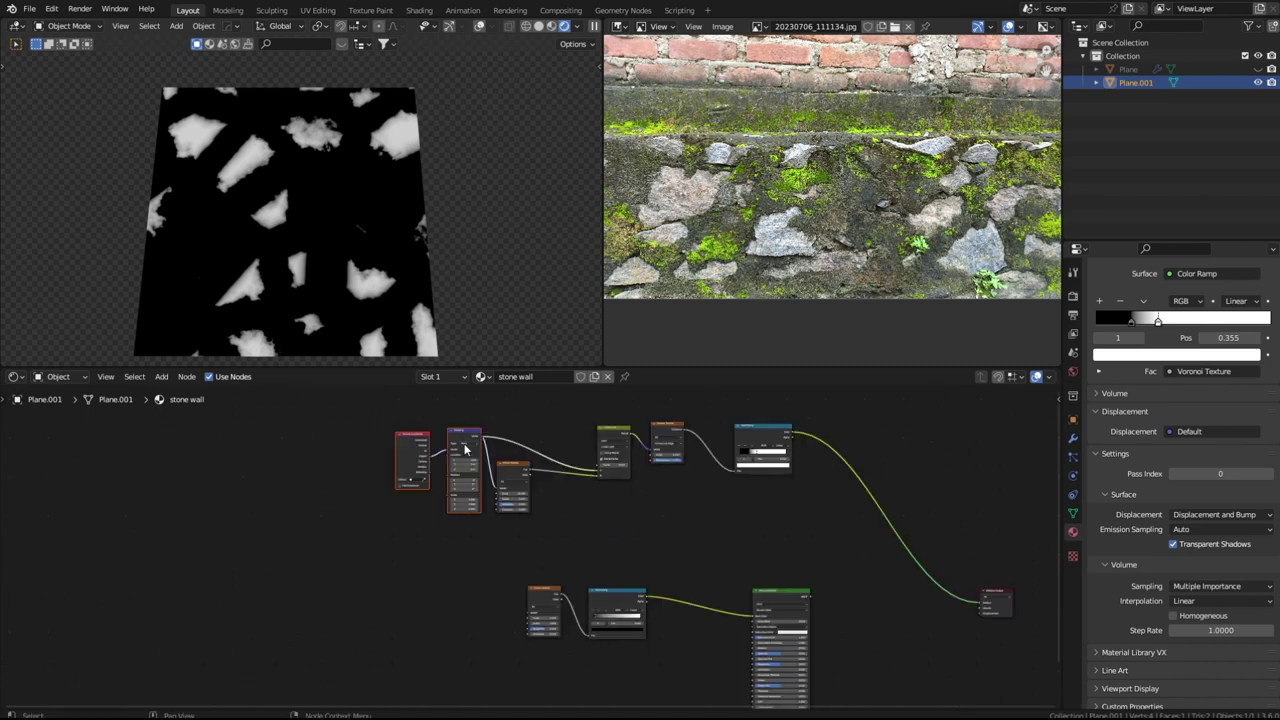
# Shift the Texture Coordinate and Mapping nodes away from the others, and connect Mapping's Vector output to the new Noise Texture
pyautogui.moveTo(464, 442); pyautogui.dragTo(355, 443)
pyautogui.click(376, 454)
pyautogui.scroll(4, 324, 418)
pyautogui.click(306, 402)
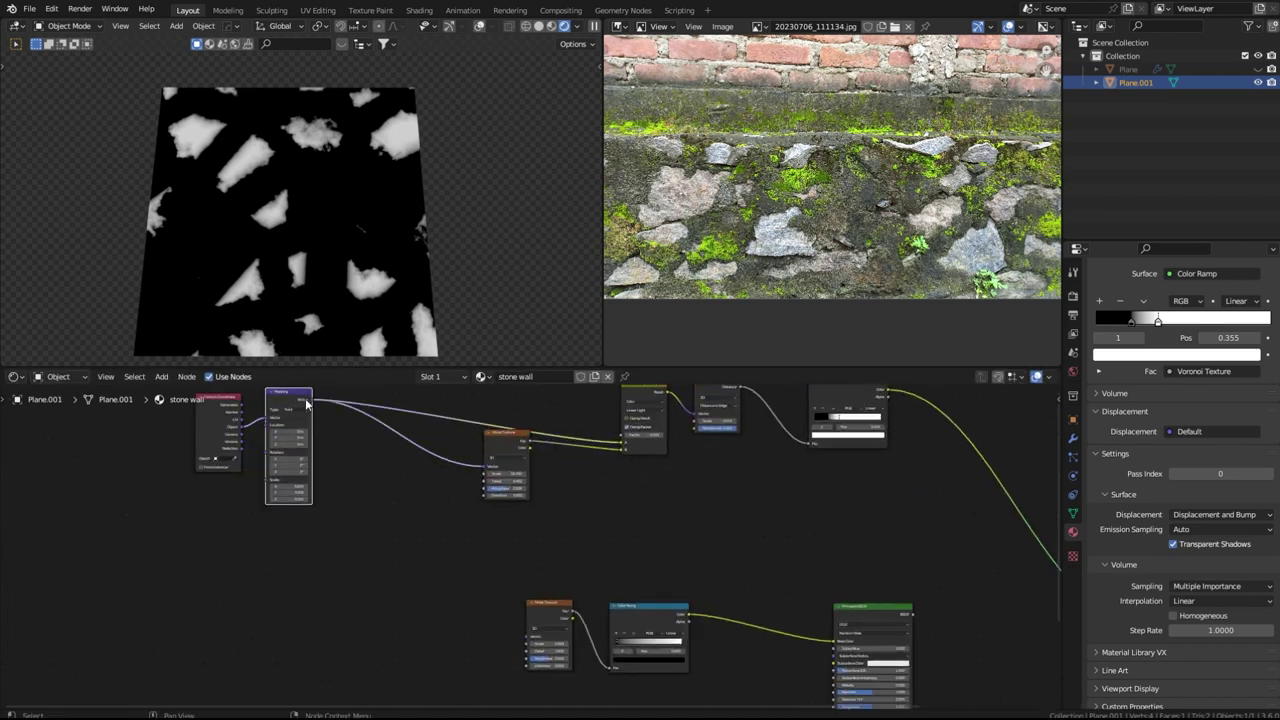
pyautogui.moveTo(314, 402); pyautogui.dragTo(527, 636)
# Preview the Principled BSDF, with noise detail 5.7, roughness 0.558 and the ramp's black stop at position 0.473
pyautogui.keyDown('ctrl'); pyautogui.keyDown('shift'); pyautogui.click(881, 607); pyautogui.keyUp('shift'); pyautogui.keyUp('ctrl')
pyautogui.scroll(5, 574, 662)
pyautogui.moveTo(687, 611); pyautogui.dragTo(744, 611)
pyautogui.moveTo(518, 633); pyautogui.dragTo(555, 633)
pyautogui.moveTo(516, 650); pyautogui.dragTo(521, 650)
pyautogui.moveTo(726, 614); pyautogui.dragTo(747, 618)
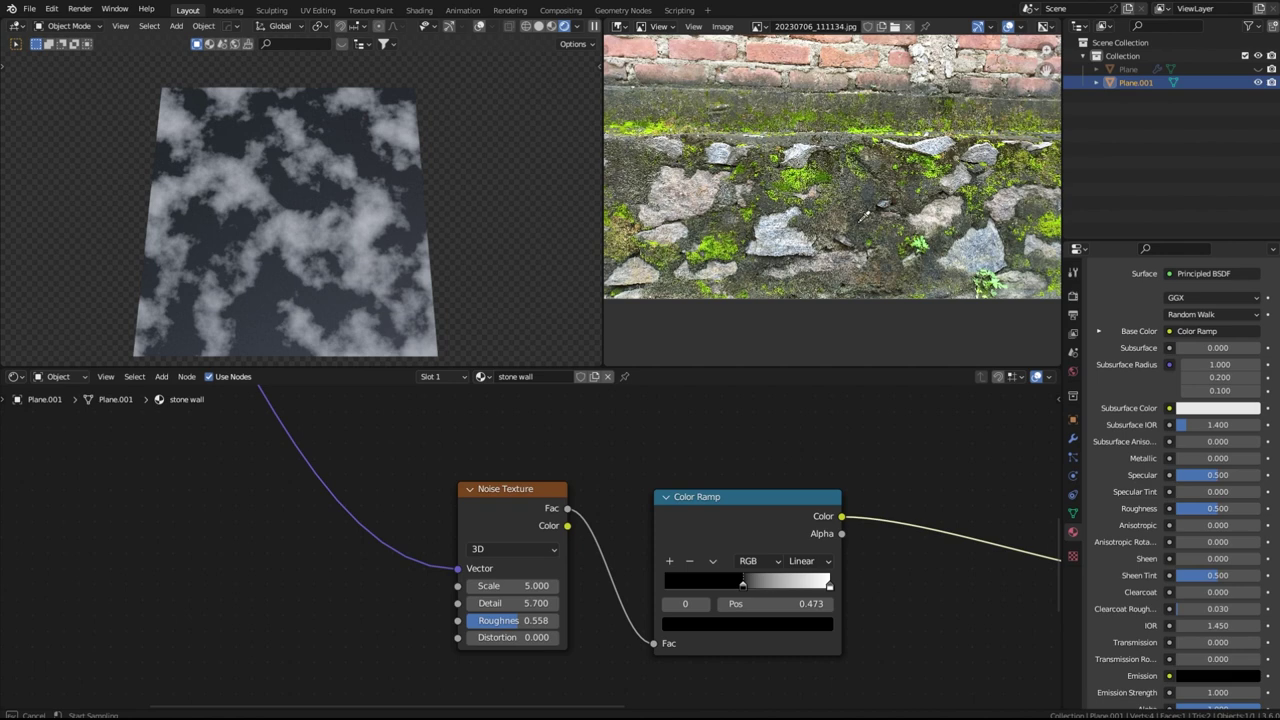
# Sample a dark mortar colour and a light beige from the reference photo for the ramp's black and white stops
pyautogui.click(861, 229)
pyautogui.click(828, 585)
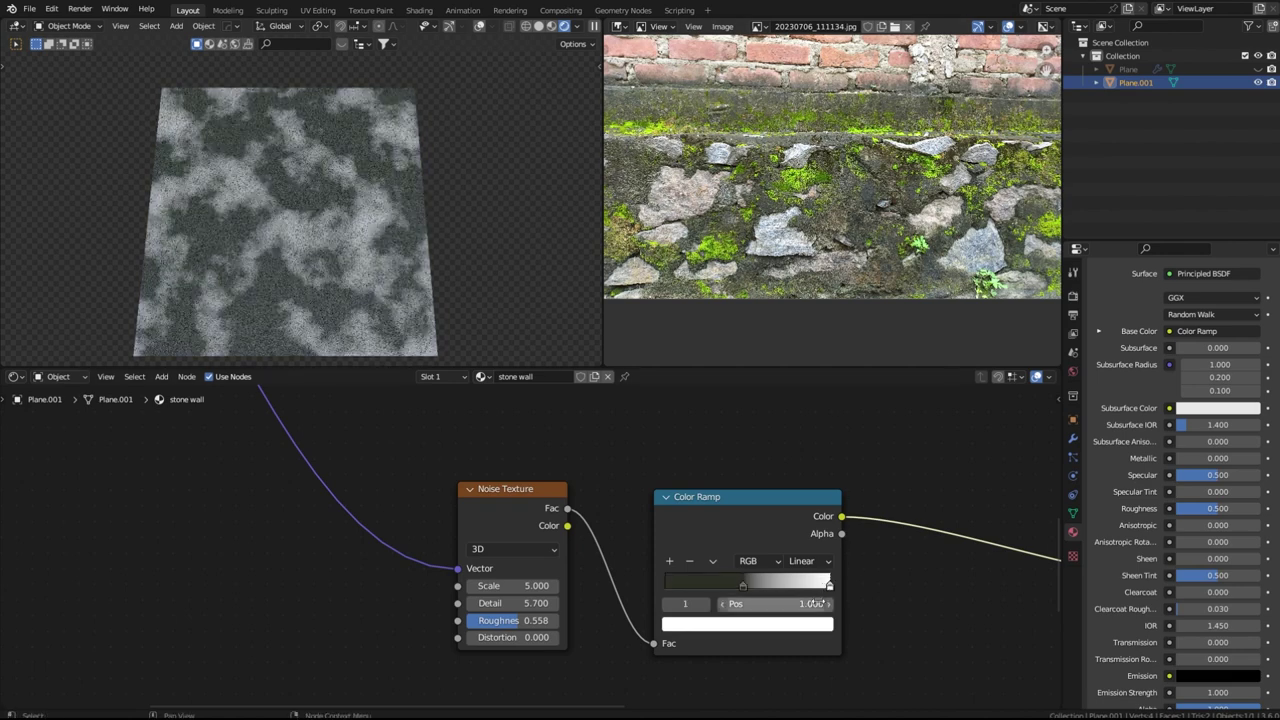
pyautogui.press('e')
pyautogui.click(849, 222)
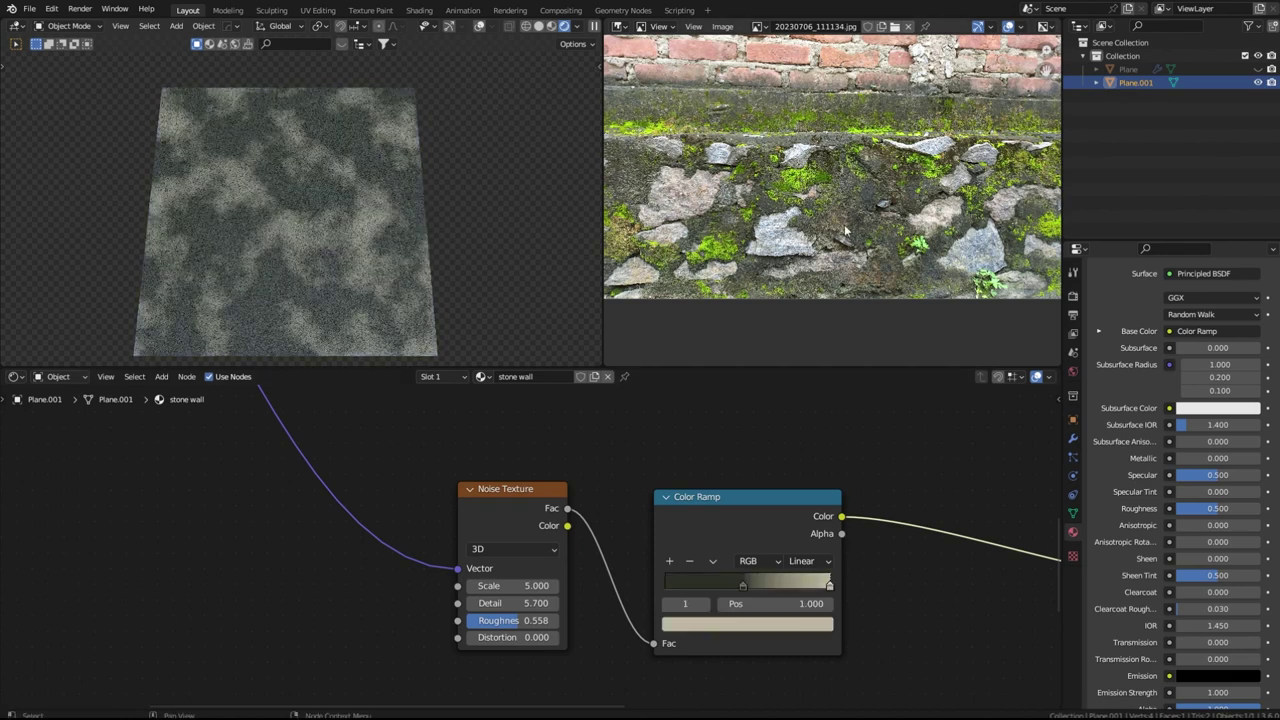
# Add a middle stop to the base-colour ramp and sample its colour from the wall surface in the reference photo
pyautogui.scroll(2, 790, 256)
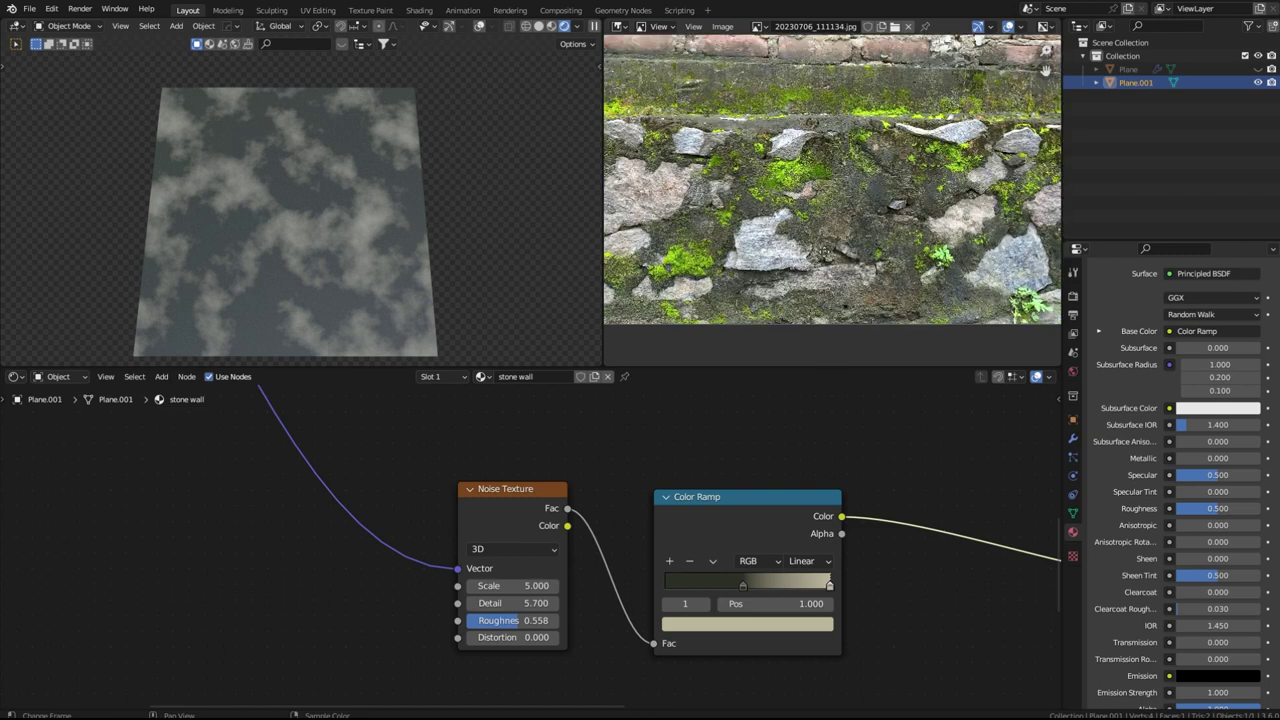
pyautogui.moveTo(820, 246); pyautogui.dragTo(474, 248, button='middle')
pyautogui.scroll(1, 925, 252)
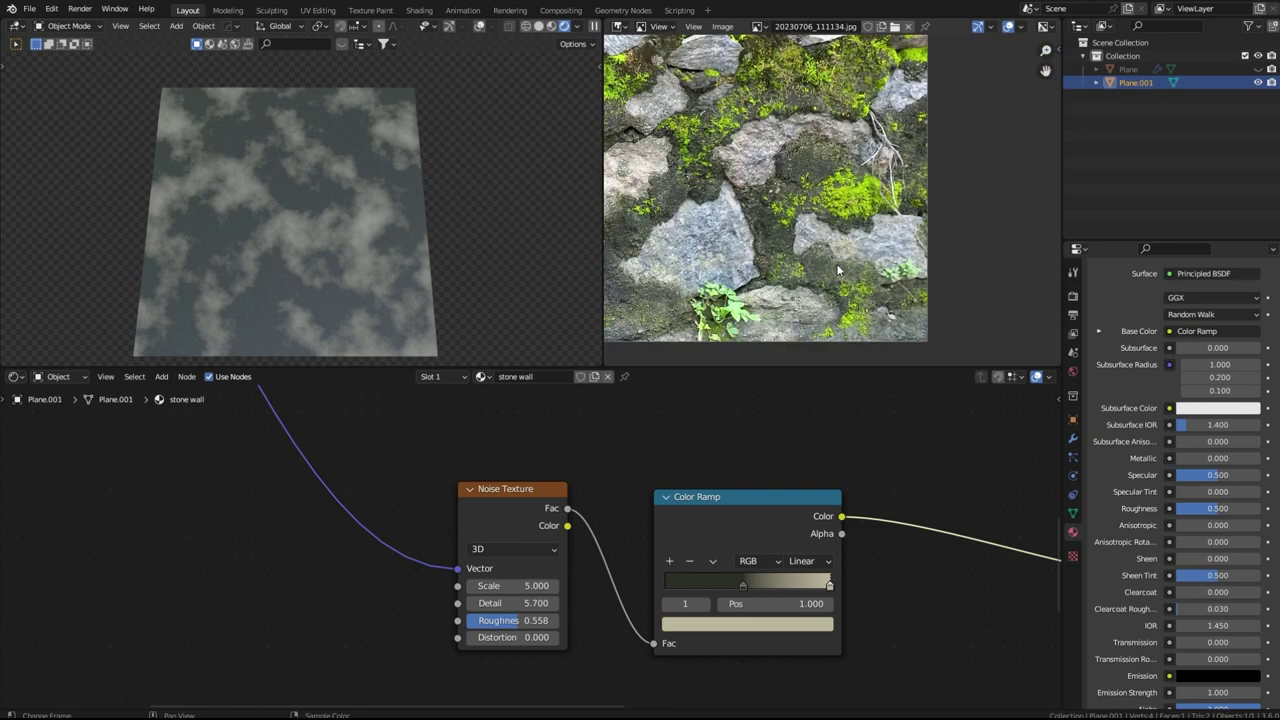
pyautogui.click(784, 581)
pyautogui.click(788, 622)
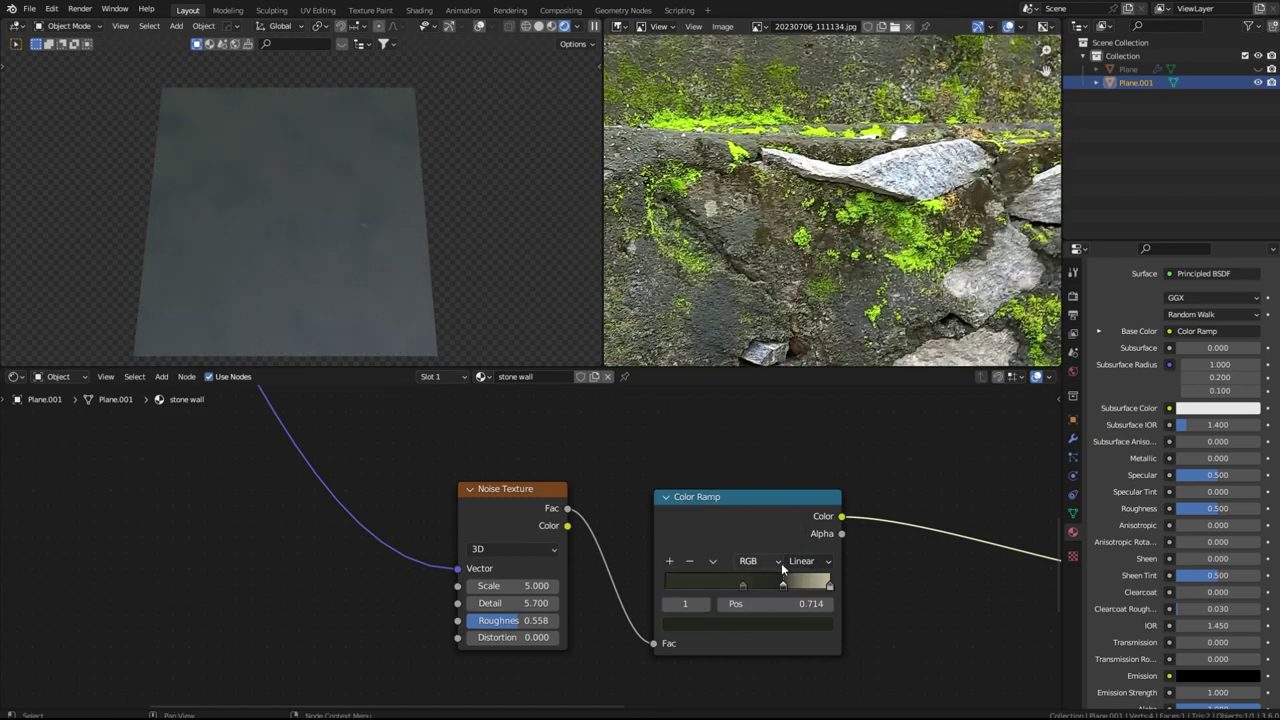
pyautogui.click(788, 622)
pyautogui.click(795, 553)
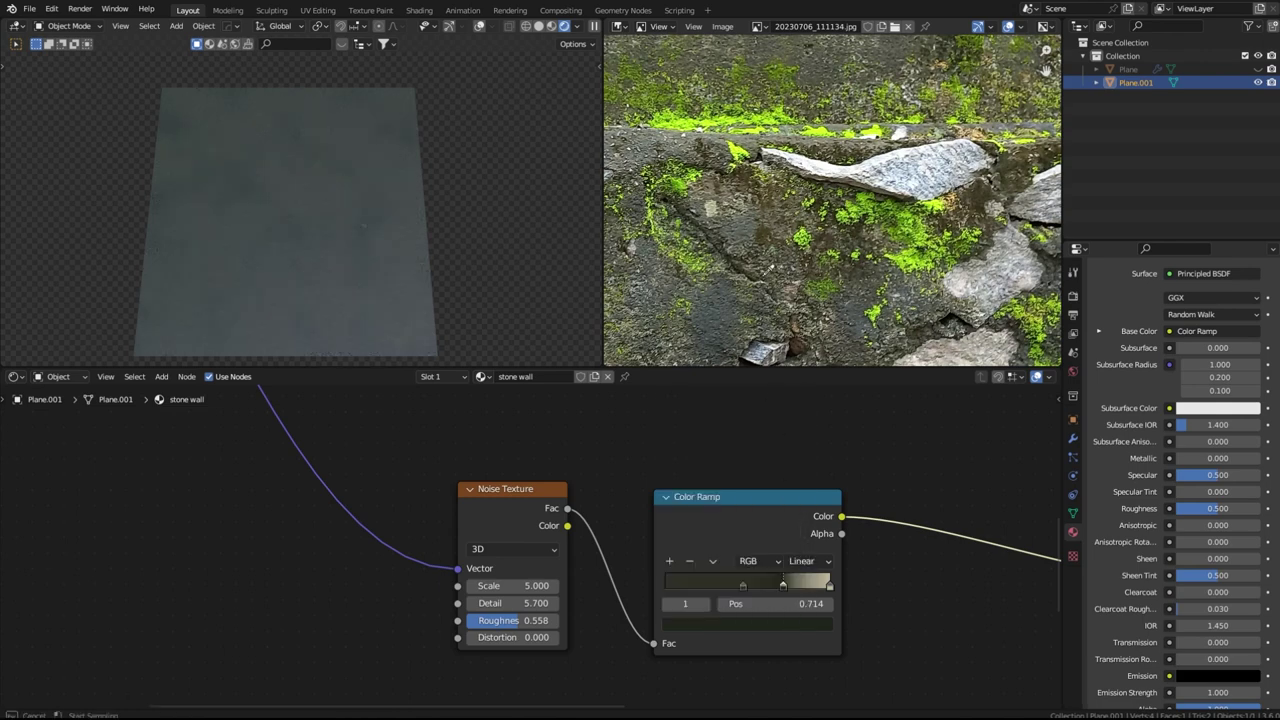
pyautogui.click(769, 237)
# Reposition the ramp stops, with the first at 0.427 and the last at 0.932, and darken the last stop's colour to value 0.246
pyautogui.moveTo(741, 577); pyautogui.dragTo(730, 576)
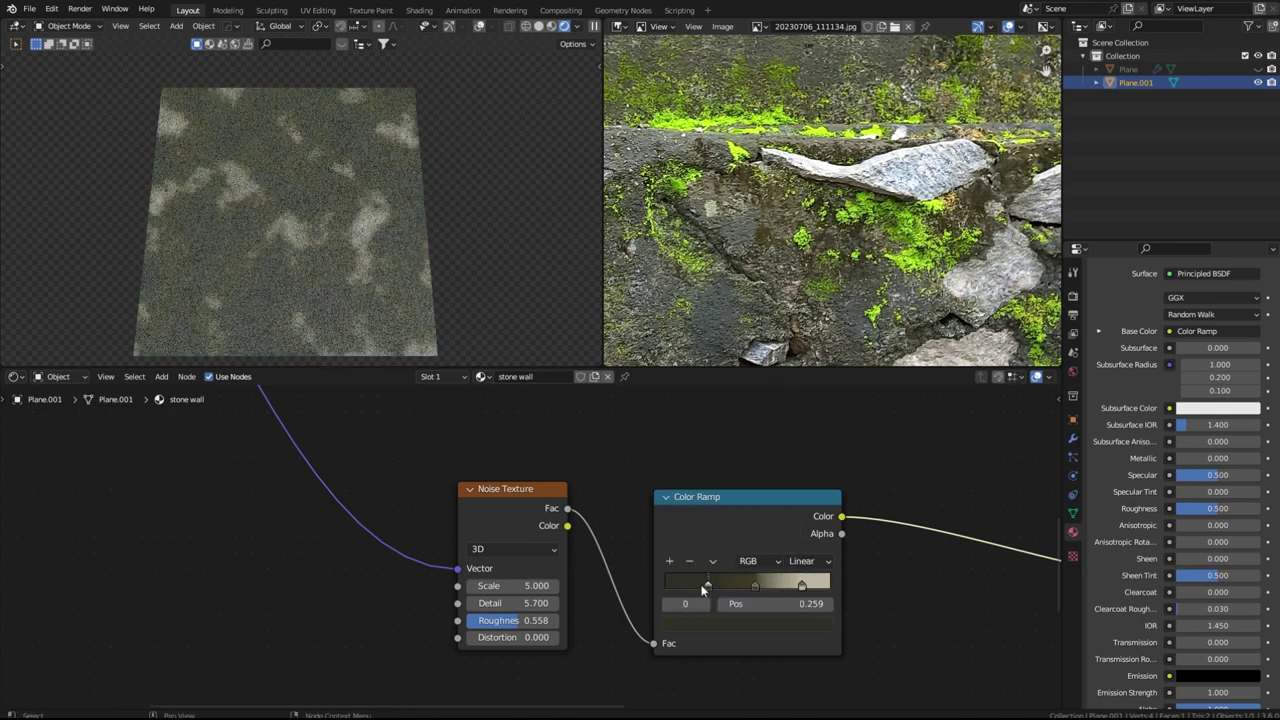
pyautogui.moveTo(716, 587); pyautogui.dragTo(718, 587)
pyautogui.moveTo(757, 586); pyautogui.dragTo(818, 587)
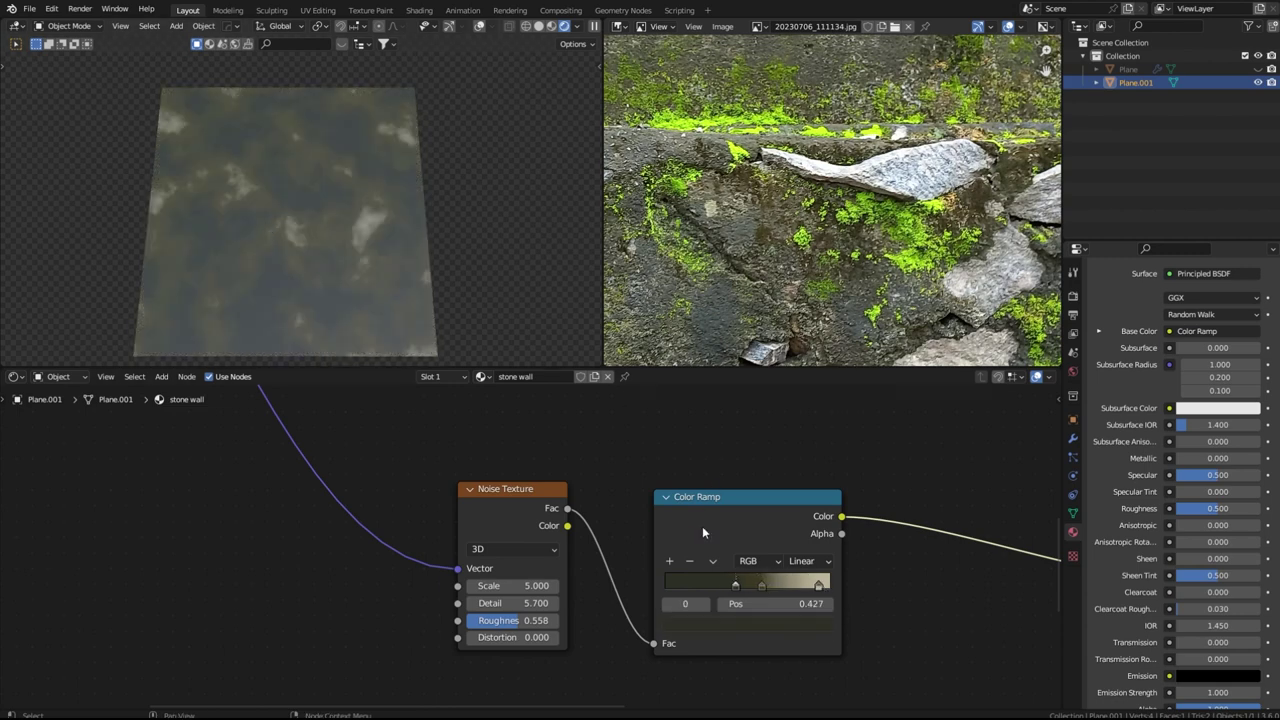
pyautogui.click(819, 585)
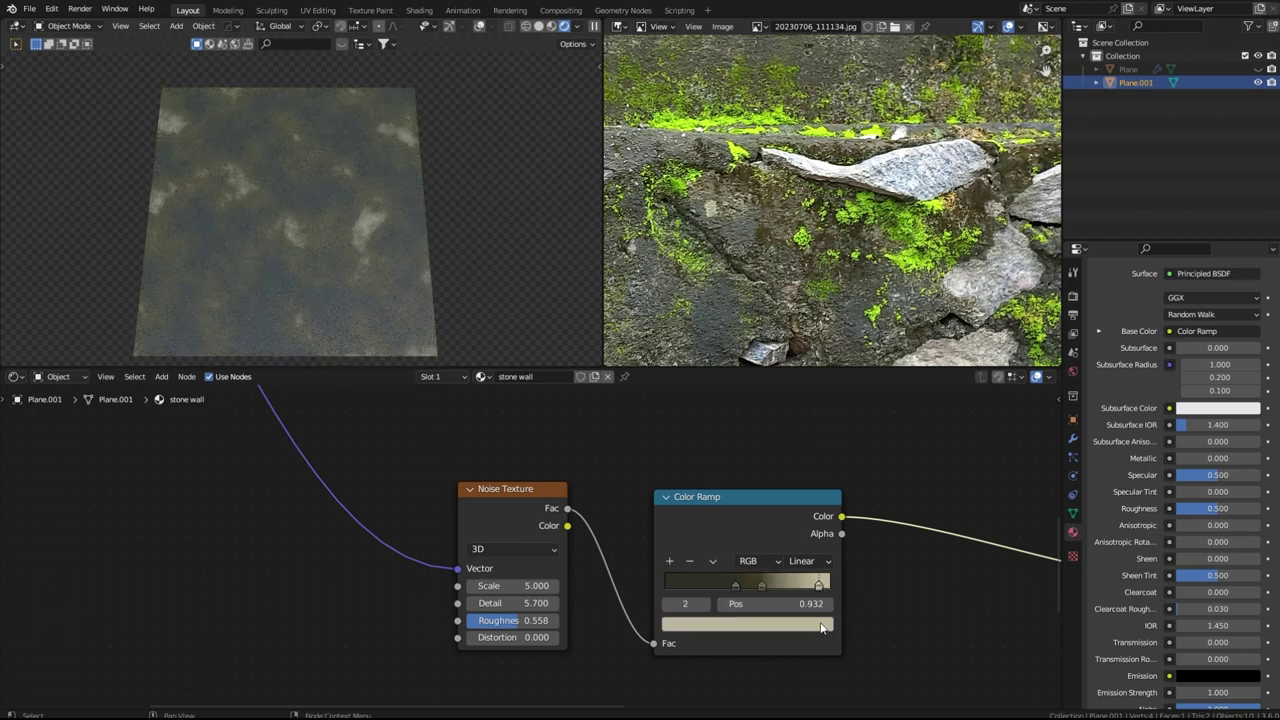
pyautogui.click(790, 624)
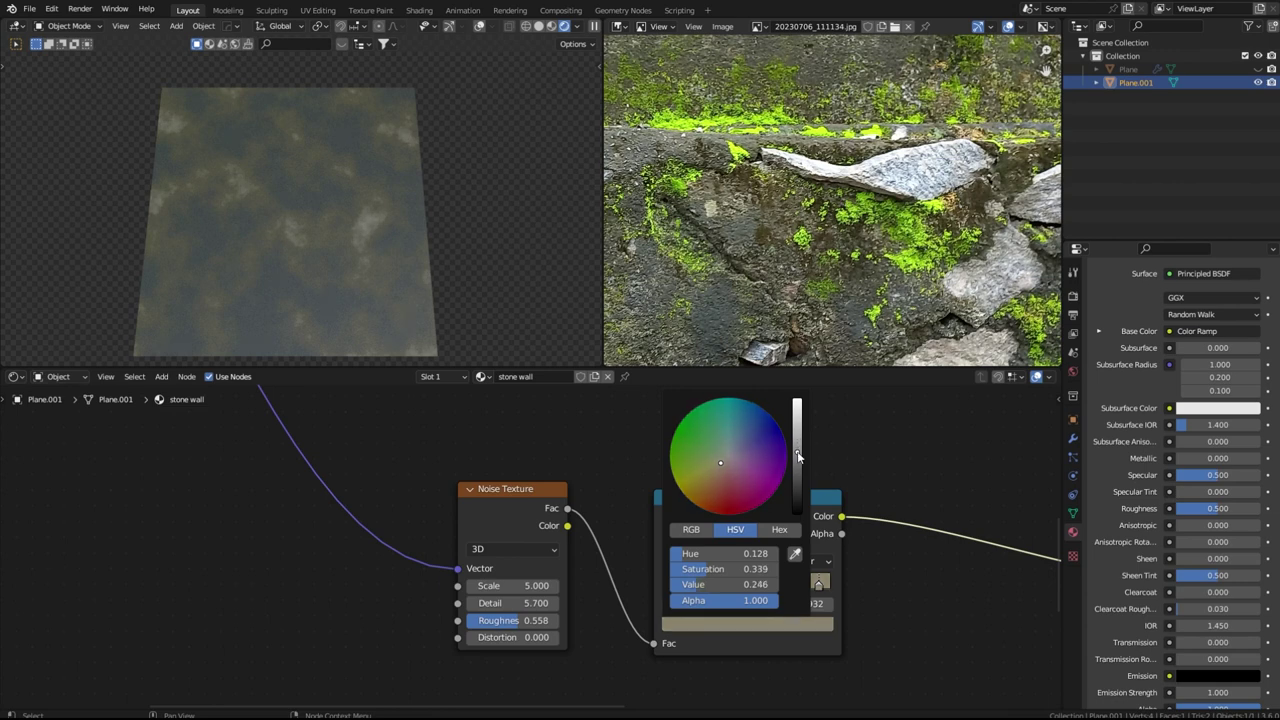
# Duplicate the base-colour Noise Texture, place the copy below the original and feed it from Mapping's Vector output
pyautogui.scroll(-2, 498, 430)
pyautogui.click(309, 428)
pyautogui.hotkey('shift', 'd')
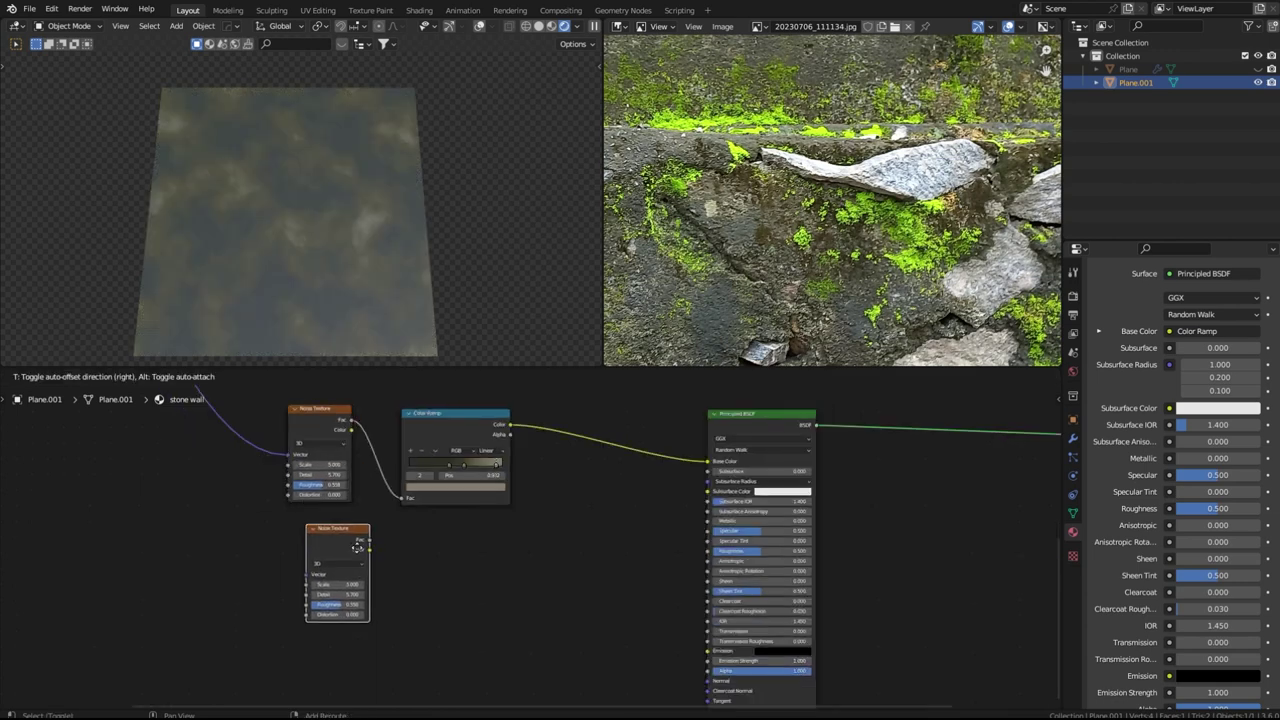
pyautogui.click(331, 537)
pyautogui.scroll(-8, 345, 533)
pyautogui.moveTo(355, 510); pyautogui.dragTo(348, 531, button='middle')
pyautogui.moveTo(328, 417); pyautogui.dragTo(432, 574)
pyautogui.scroll(3, 410, 540)
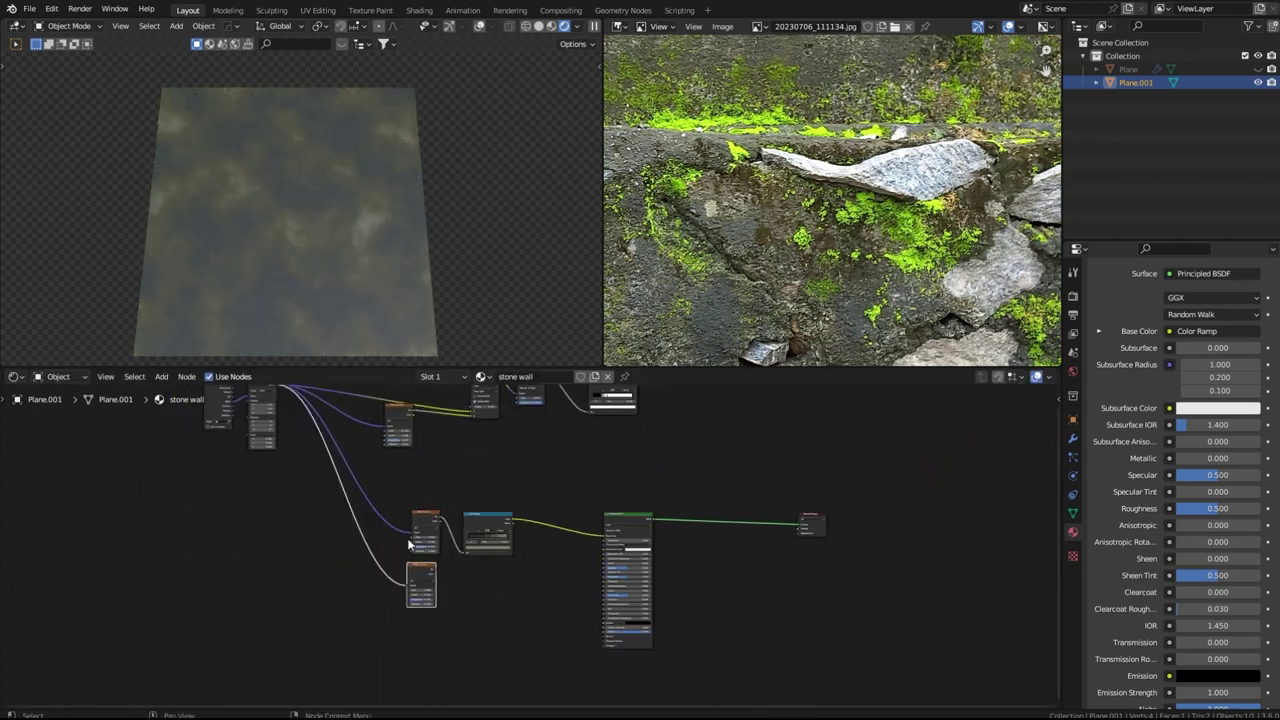
# Preview the duplicated Noise Texture and set its scale to 56.1, detail to 7.5 and roughness to 0.658
pyautogui.click(500, 597)
pyautogui.scroll(-2, 500, 597)
pyautogui.scroll(5, 452, 588)
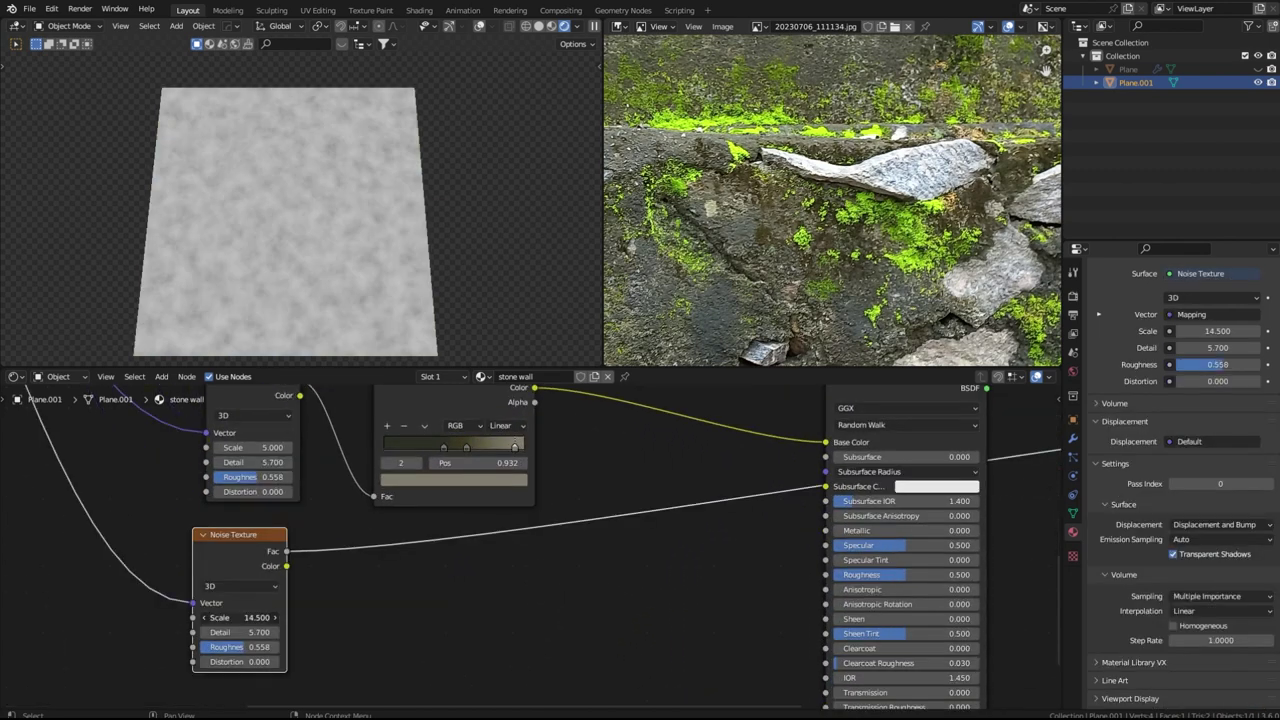
pyautogui.moveTo(242, 618); pyautogui.dragTo(255, 648)
pyautogui.moveTo(305, 446); pyautogui.dragTo(294, 490, button='middle')
pyautogui.scroll(-2, 294, 490)
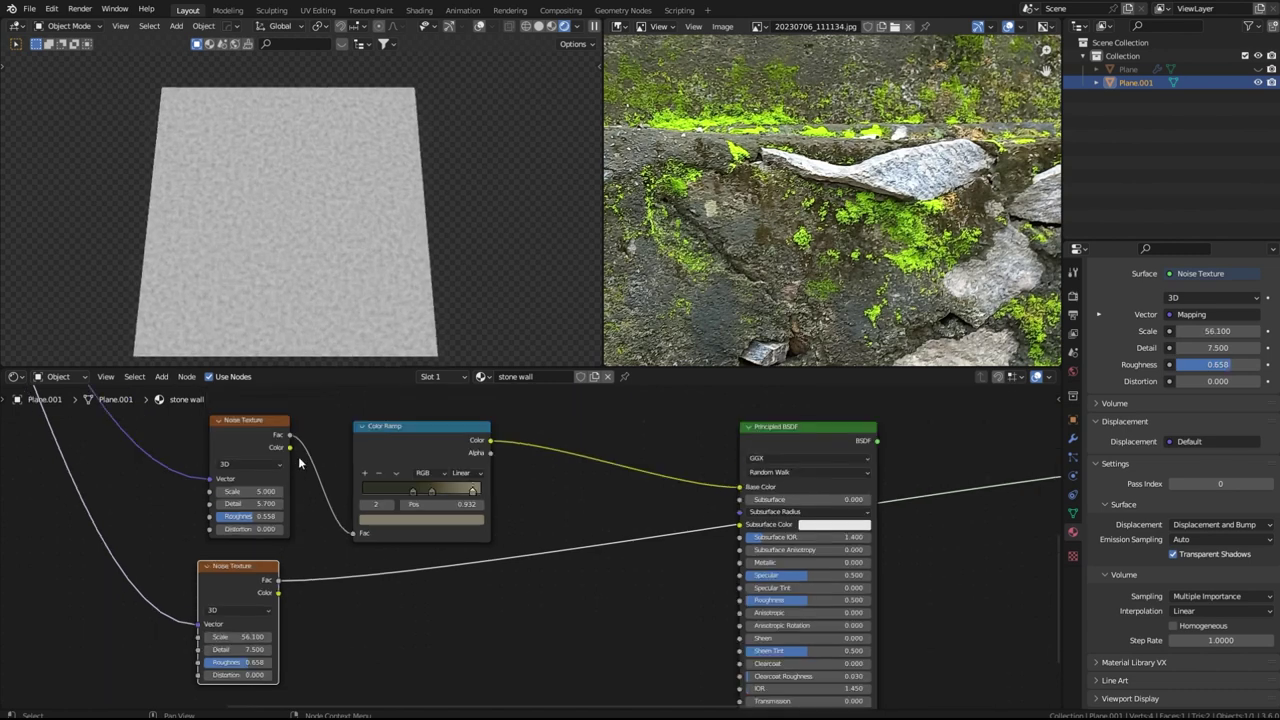
# Insert a Mix node after the duplicated noise, with the Color data type and Multiply blending
pyautogui.hotkey('shift', 'a')
pyautogui.write('mix')
pyautogui.press('Return')
pyautogui.click(468, 618)
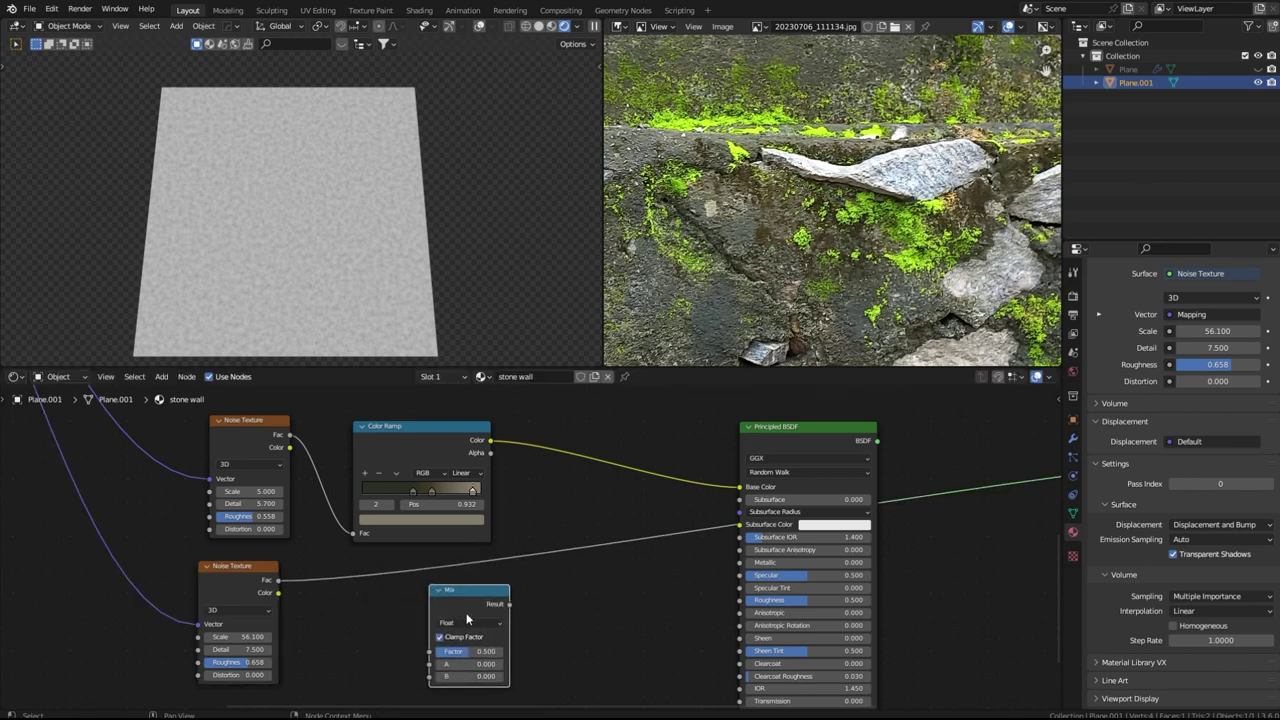
pyautogui.click(469, 620)
pyautogui.click(479, 660)
pyautogui.moveTo(472, 591); pyautogui.dragTo(489, 555)
pyautogui.click(487, 601)
pyautogui.click(491, 555)
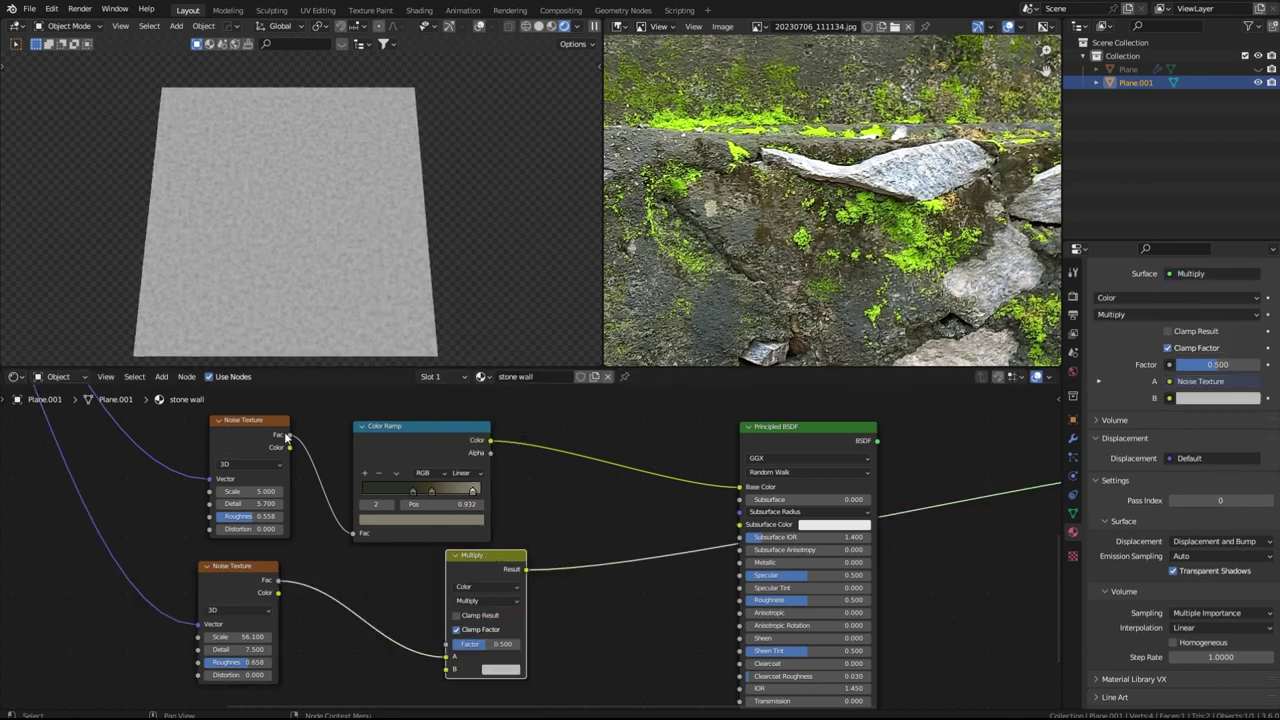
# Feed the base-colour Noise Texture's Fac into the Multiply node's B input and set the blend factor to 1
pyautogui.moveTo(285, 436); pyautogui.dragTo(452, 658)
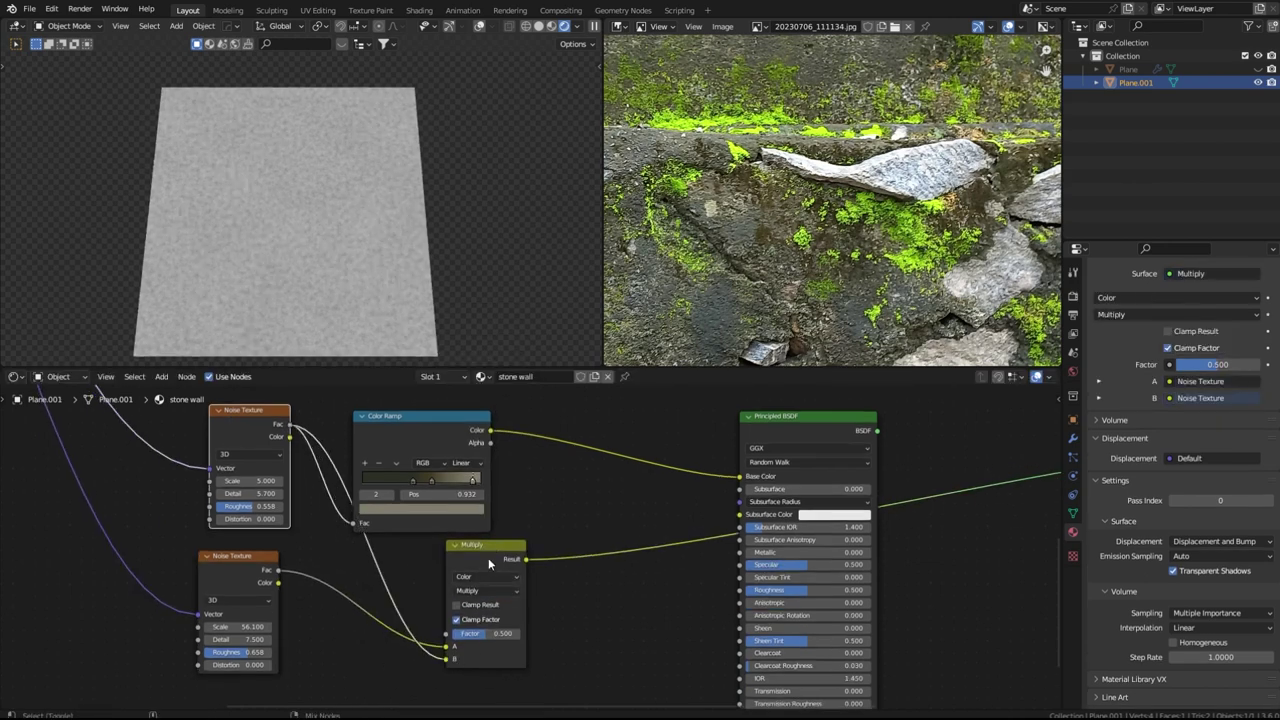
pyautogui.scroll(3, 516, 565)
pyautogui.moveTo(505, 621); pyautogui.dragTo(511, 613, button='middle')
pyautogui.moveTo(486, 646); pyautogui.dragTo(530, 644)
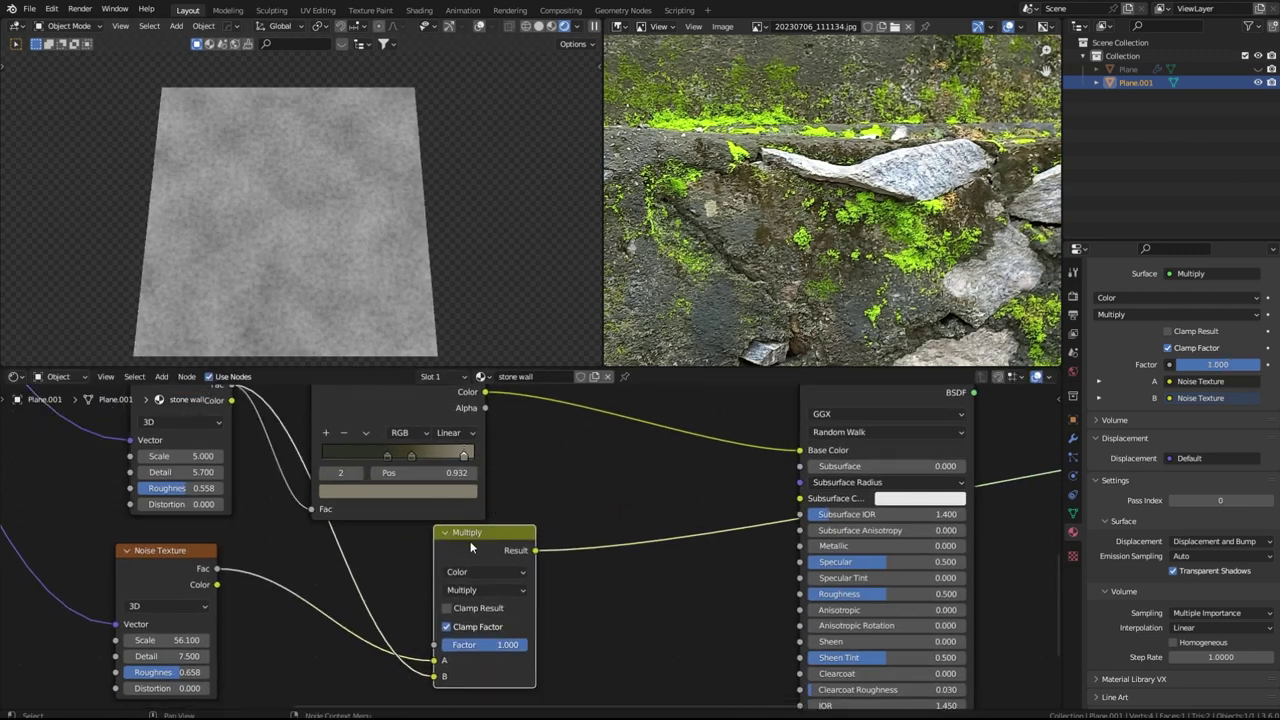
# Shift the Multiply node closer to the noise nodes and insert a Color Ramp after its Result output
pyautogui.scroll(-2, 470, 541)
pyautogui.moveTo(142, 554); pyautogui.dragTo(484, 625)
pyautogui.moveTo(496, 555); pyautogui.dragTo(411, 569)
pyautogui.click(542, 522)
pyautogui.hotkey('shift', 'a')
pyautogui.click(542, 518)
pyautogui.write('color')
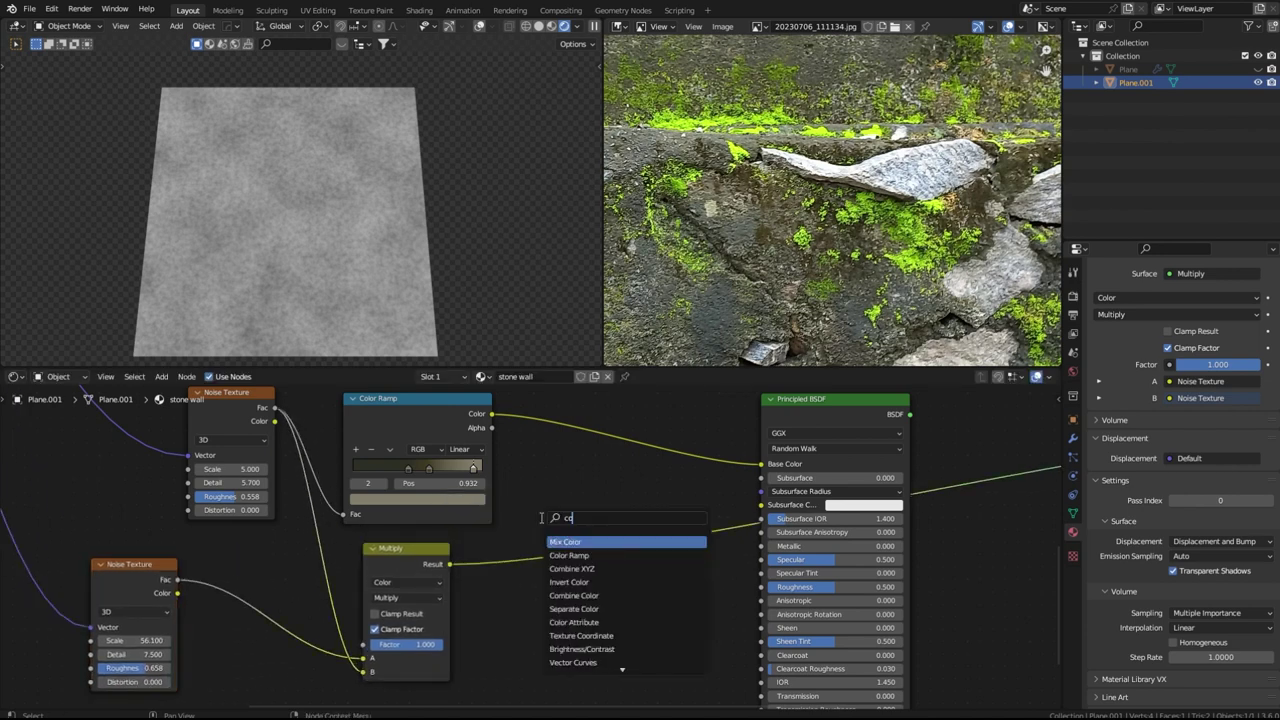
pyautogui.press('Return')
pyautogui.click(568, 575)
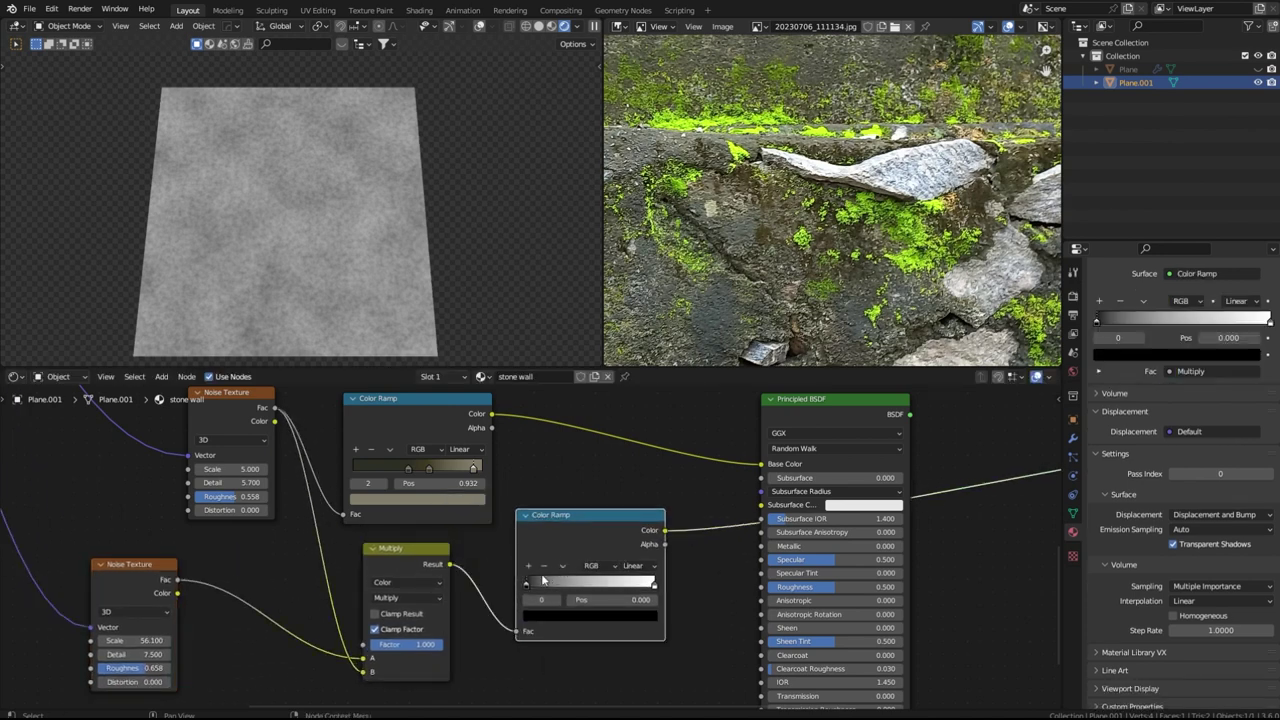
# Set the new ramp's first stop to dark grey at 0.177 and its last stop to light grey at 0.564
pyautogui.moveTo(526, 583); pyautogui.dragTo(555, 589)
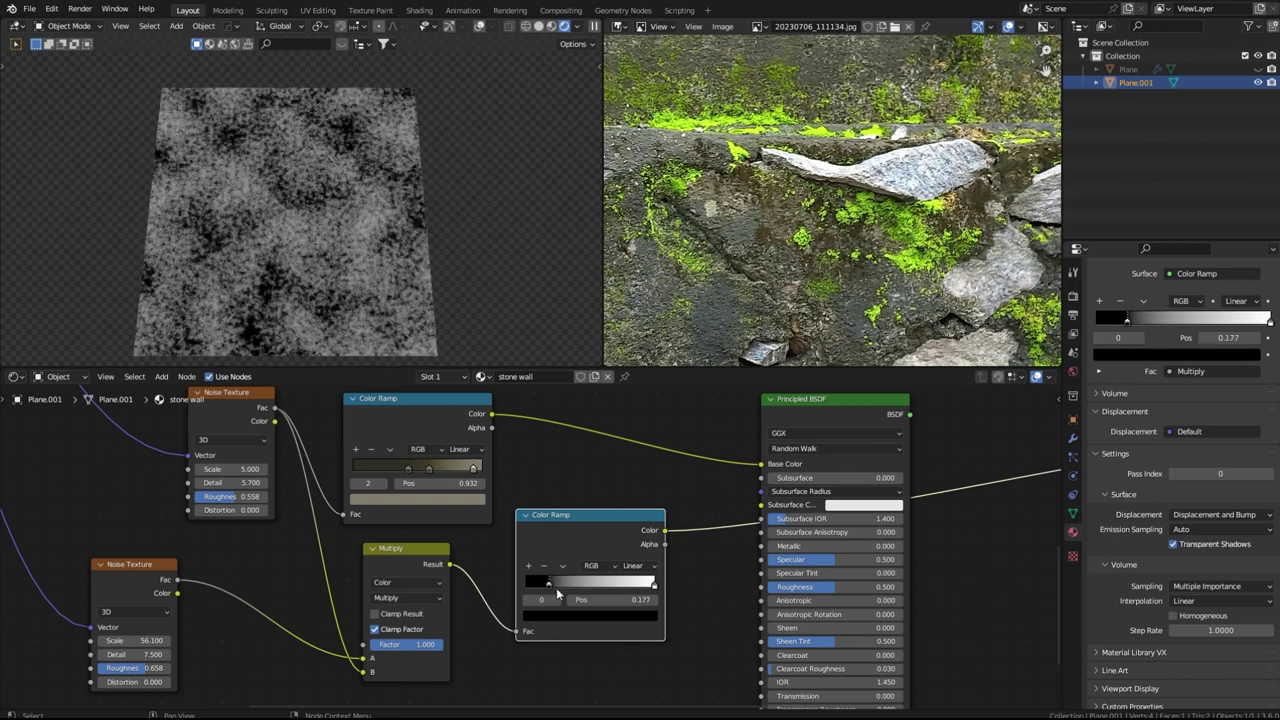
pyautogui.click(562, 615)
pyautogui.moveTo(597, 585)
pyautogui.mouseDown()
pyautogui.moveTo(620, 586)
pyautogui.moveTo(598, 585)
pyautogui.mouseUp()
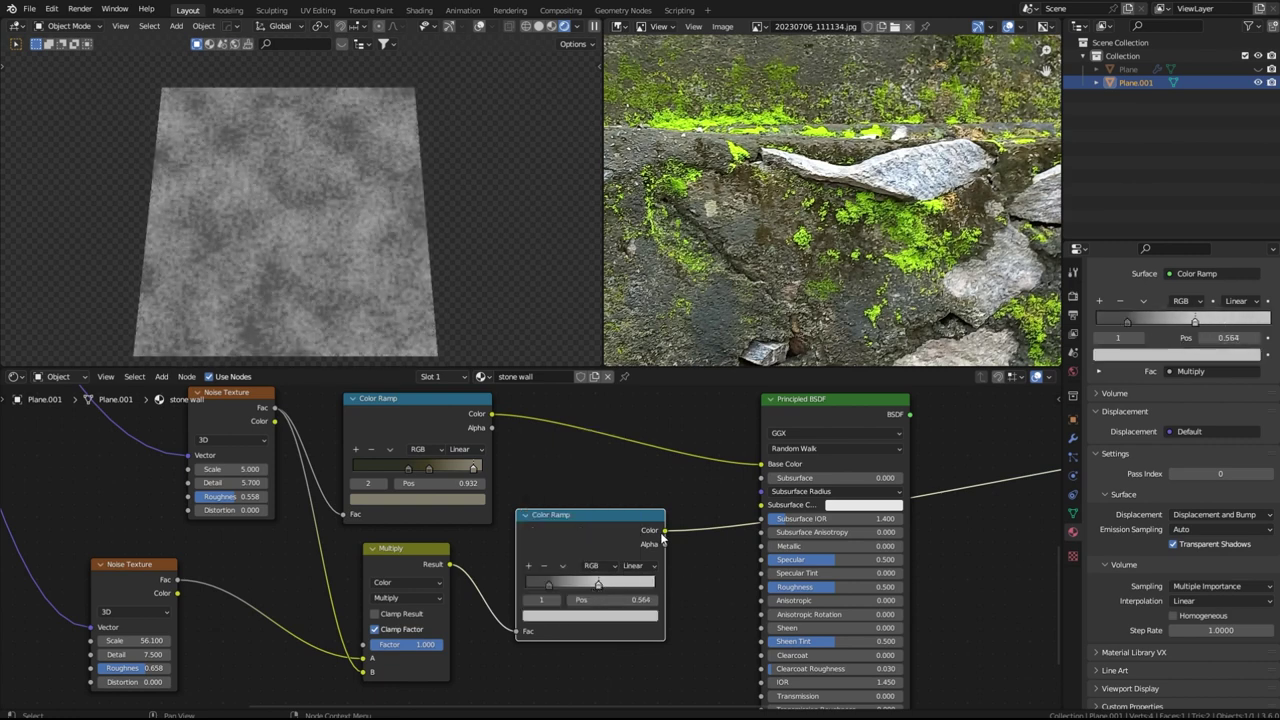
# Connect the new Color Ramp to the Principled BSDF's Roughness input and preview the shader on the plane
pyautogui.moveTo(664, 530); pyautogui.dragTo(762, 587)
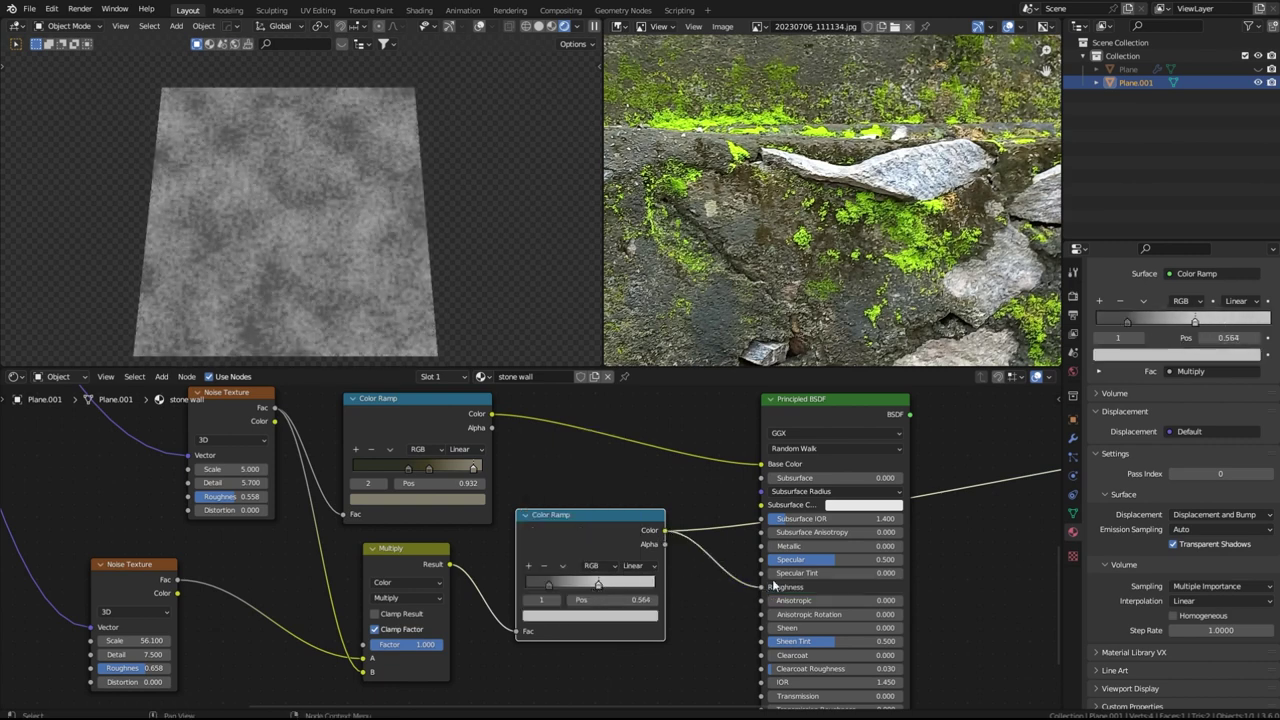
pyautogui.click(828, 422)
pyautogui.moveTo(337, 271); pyautogui.dragTo(349, 214, button='middle')
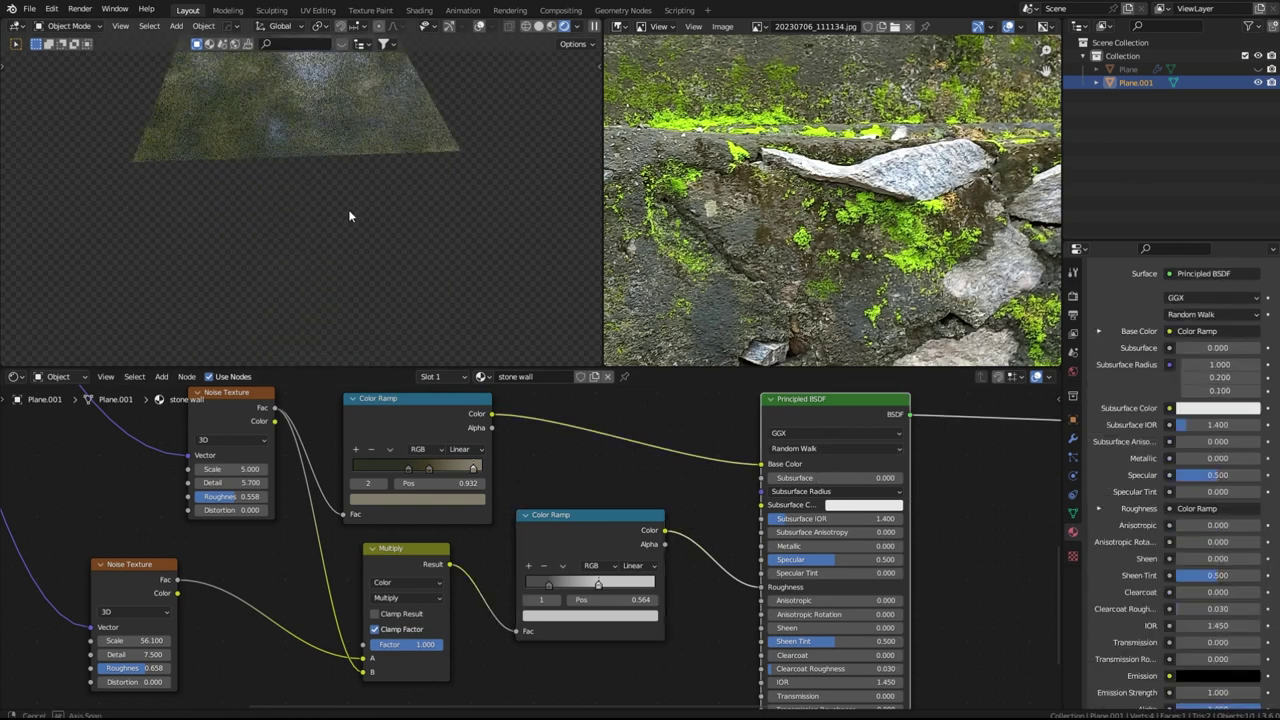
pyautogui.scroll(3, 349, 214)
# Brighten the roughness ramp's last stop to white and reposition the stops to 0.127 and 0.309
pyautogui.click(618, 619)
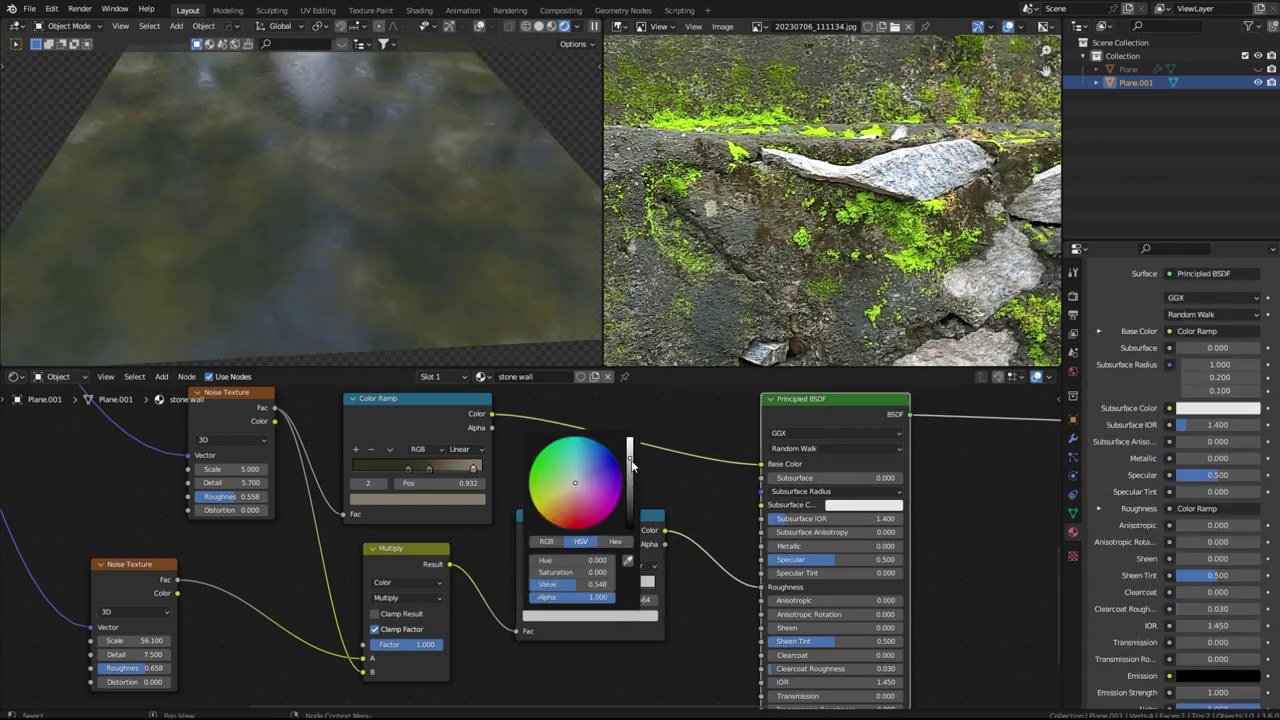
pyautogui.moveTo(632, 462); pyautogui.dragTo(632, 434)
pyautogui.click(547, 581)
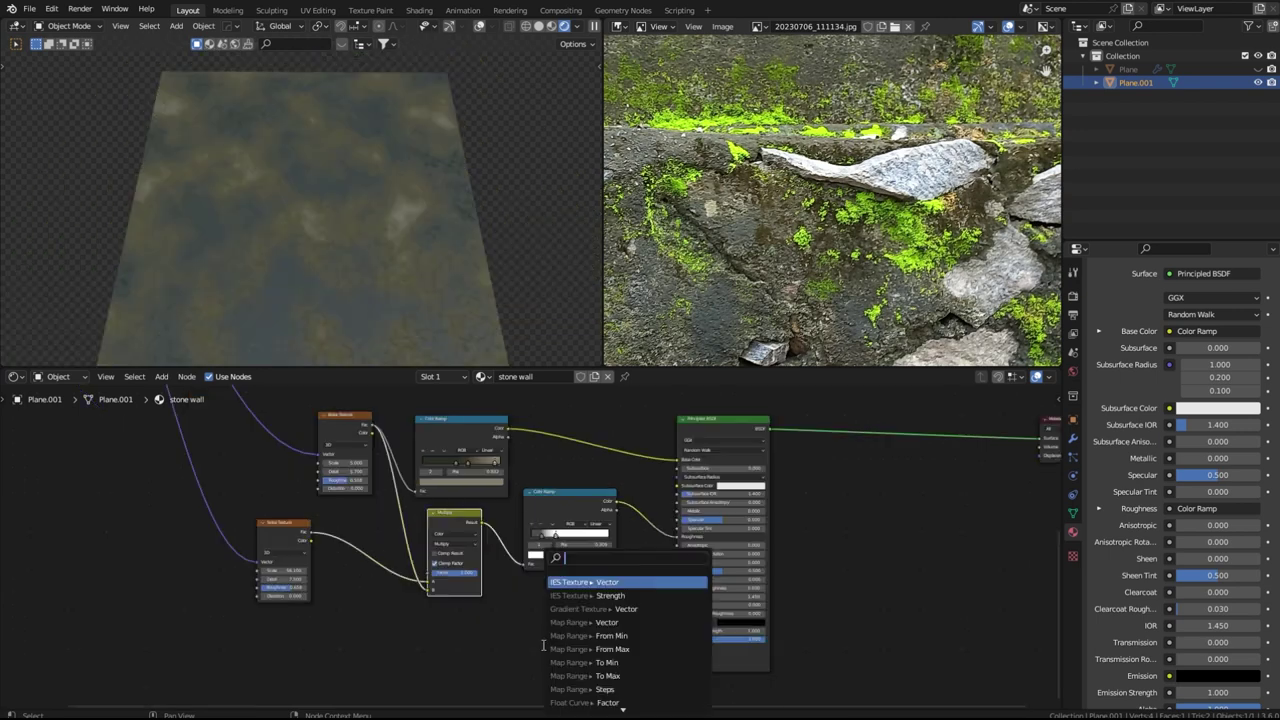
# Add a Bump node with Multiply's Result feeding its Height, and connect it to the Principled BSDF's Normal input
pyautogui.write('um')
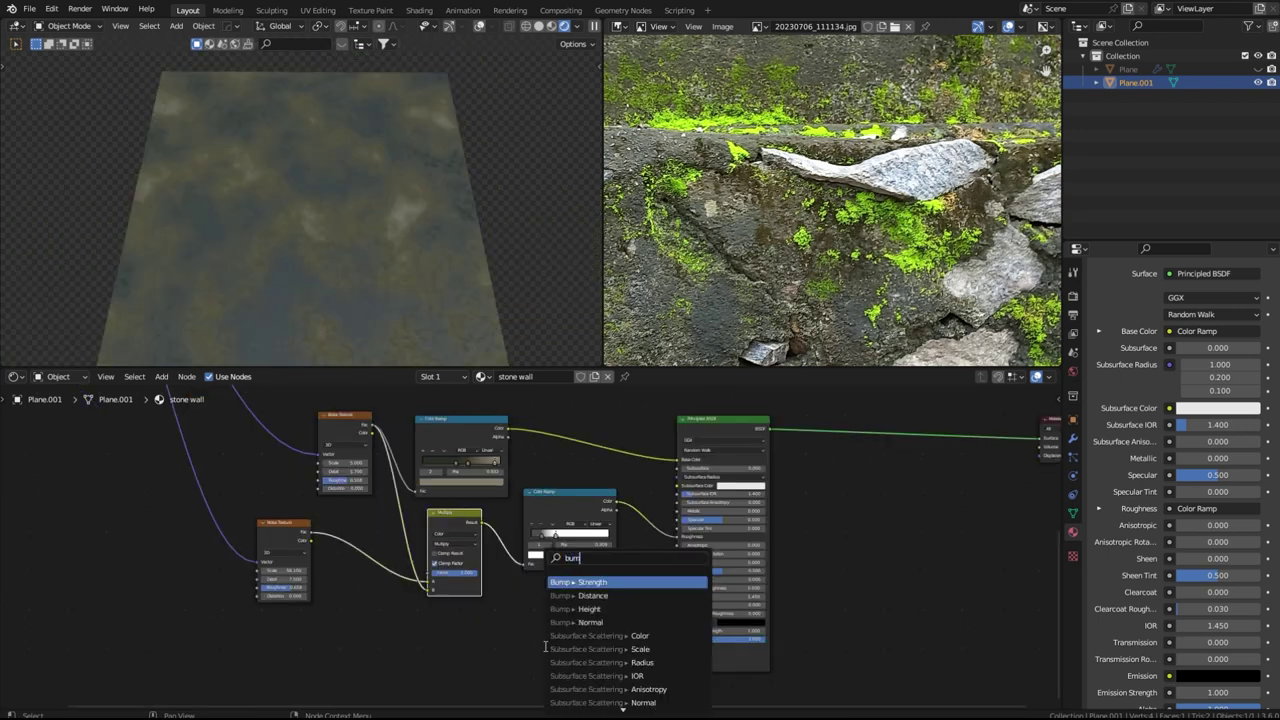
pyautogui.write('p')
pyautogui.click(574, 609)
pyautogui.click(600, 574)
pyautogui.scroll(3, 612, 608)
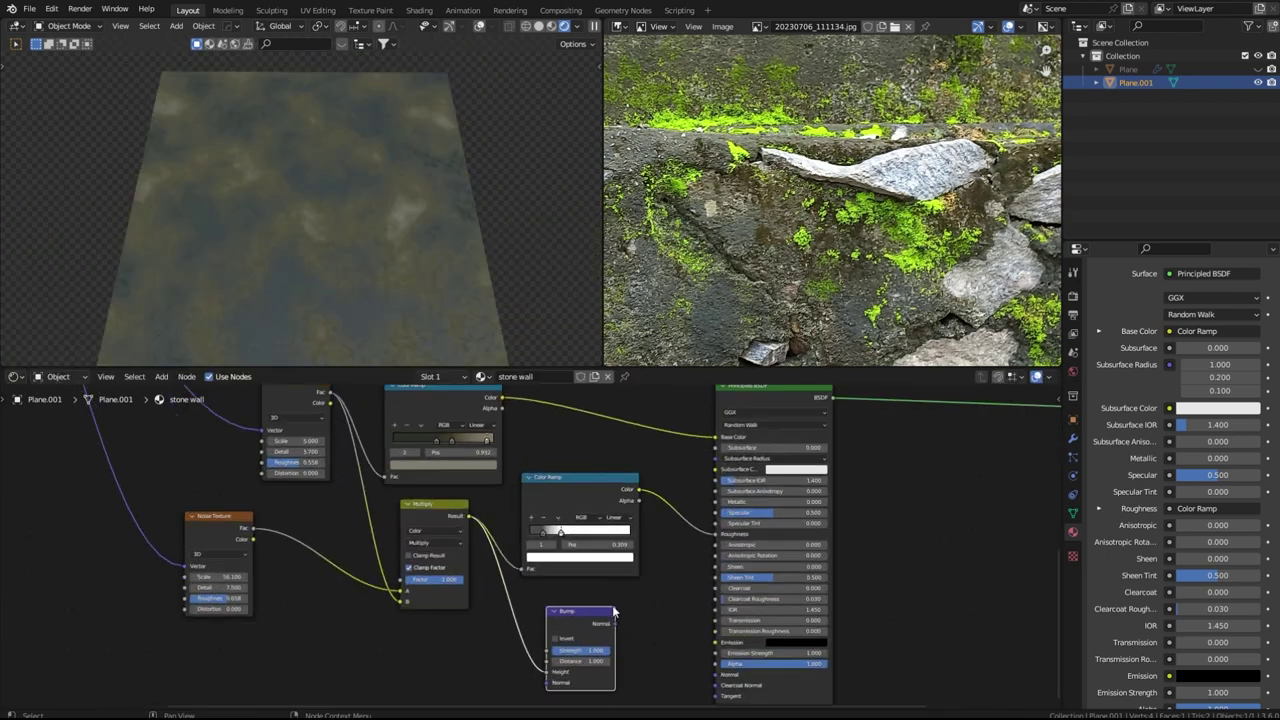
# Set the lower Noise Texture's scale to -34.2 and roughness to 0.808, and the upper Noise Texture's roughness to 0.642
pyautogui.moveTo(283, 563); pyautogui.dragTo(283, 563)
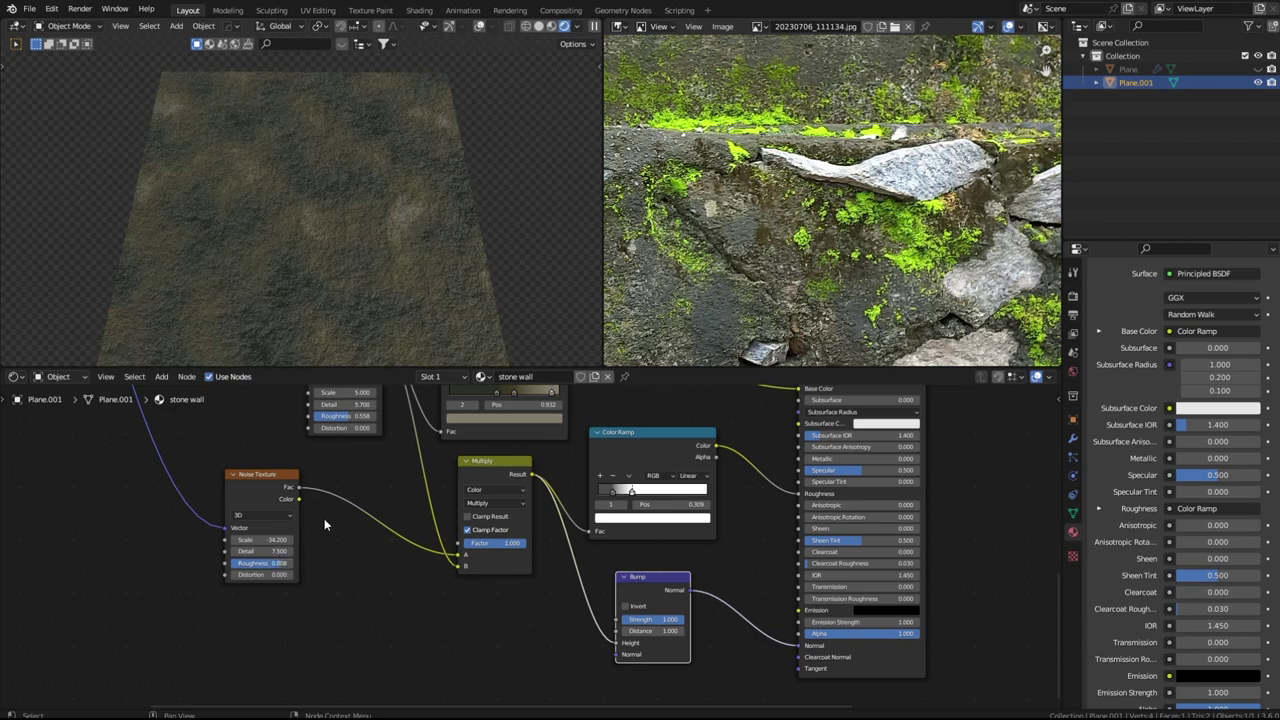
pyautogui.moveTo(324, 518); pyautogui.dragTo(299, 632, button='middle')
pyautogui.scroll(2, 299, 632)
pyautogui.moveTo(326, 518); pyautogui.dragTo(334, 517)
pyautogui.scroll(3, 390, 275)
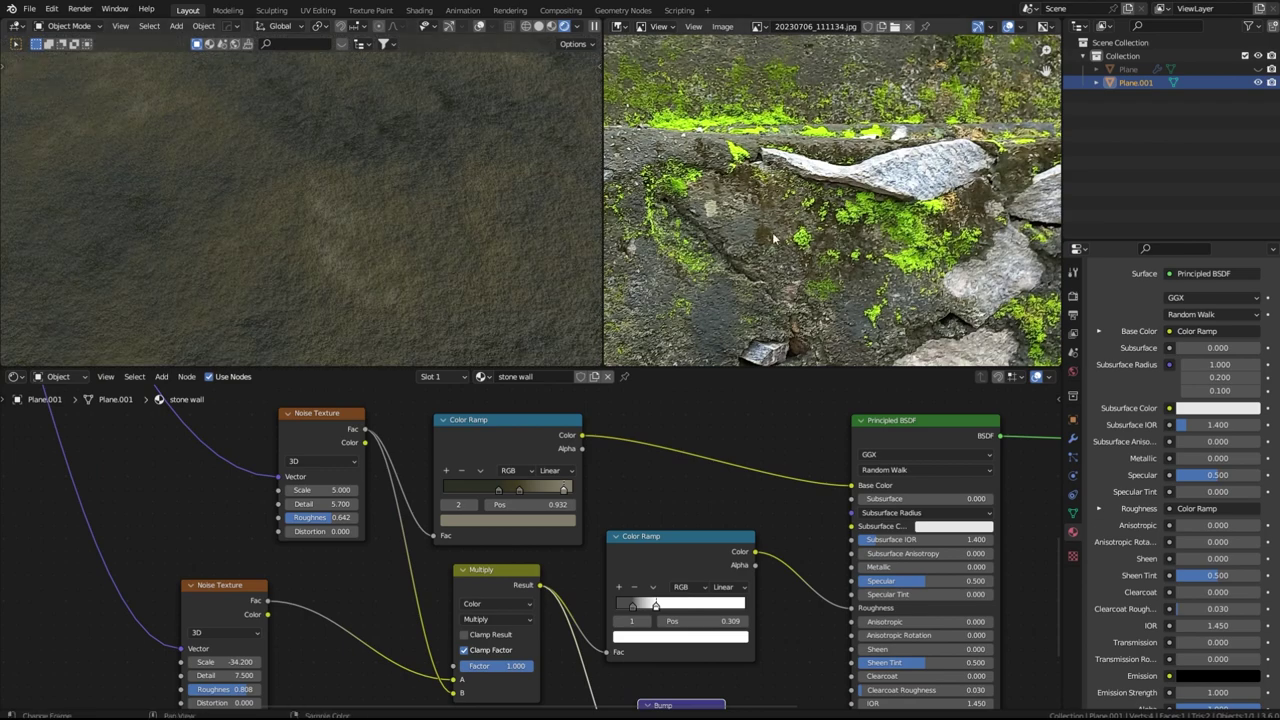
pyautogui.moveTo(681, 525); pyautogui.dragTo(658, 466, button='middle')
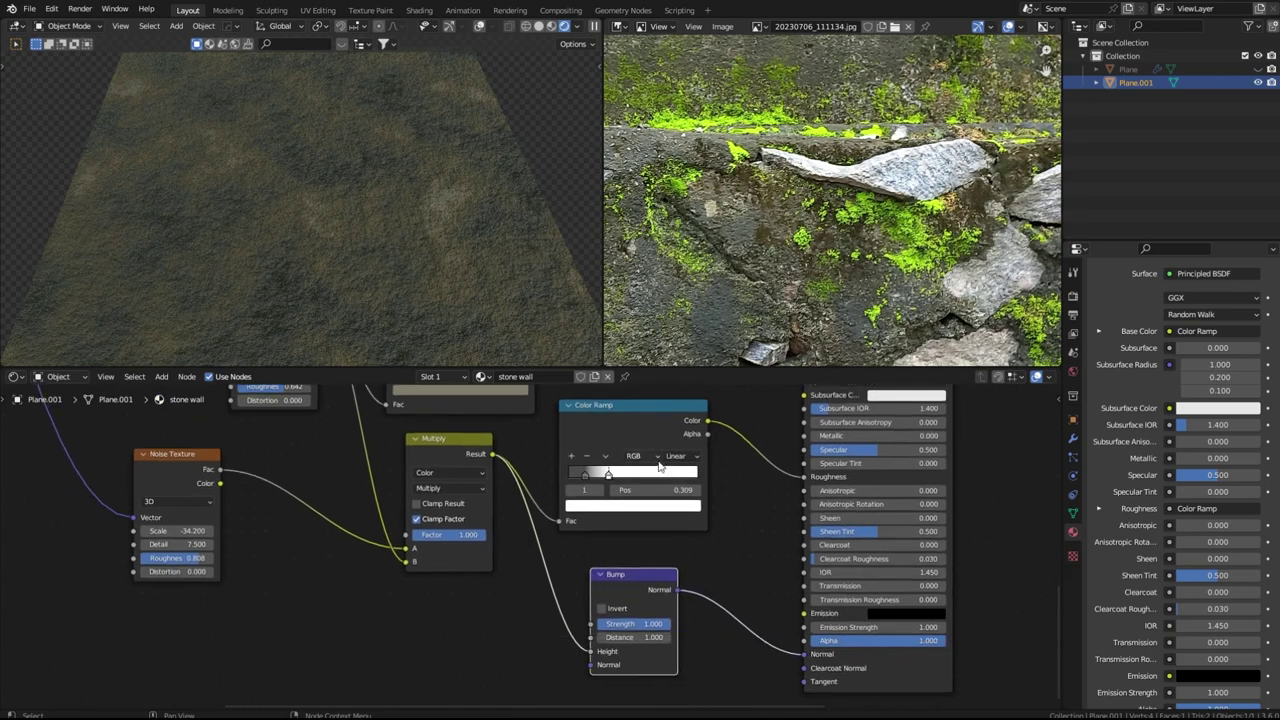
# Adjust the Bump node's strength and slightly darken the last stop of the base-colour ramp
pyautogui.doubleClick(640, 623)
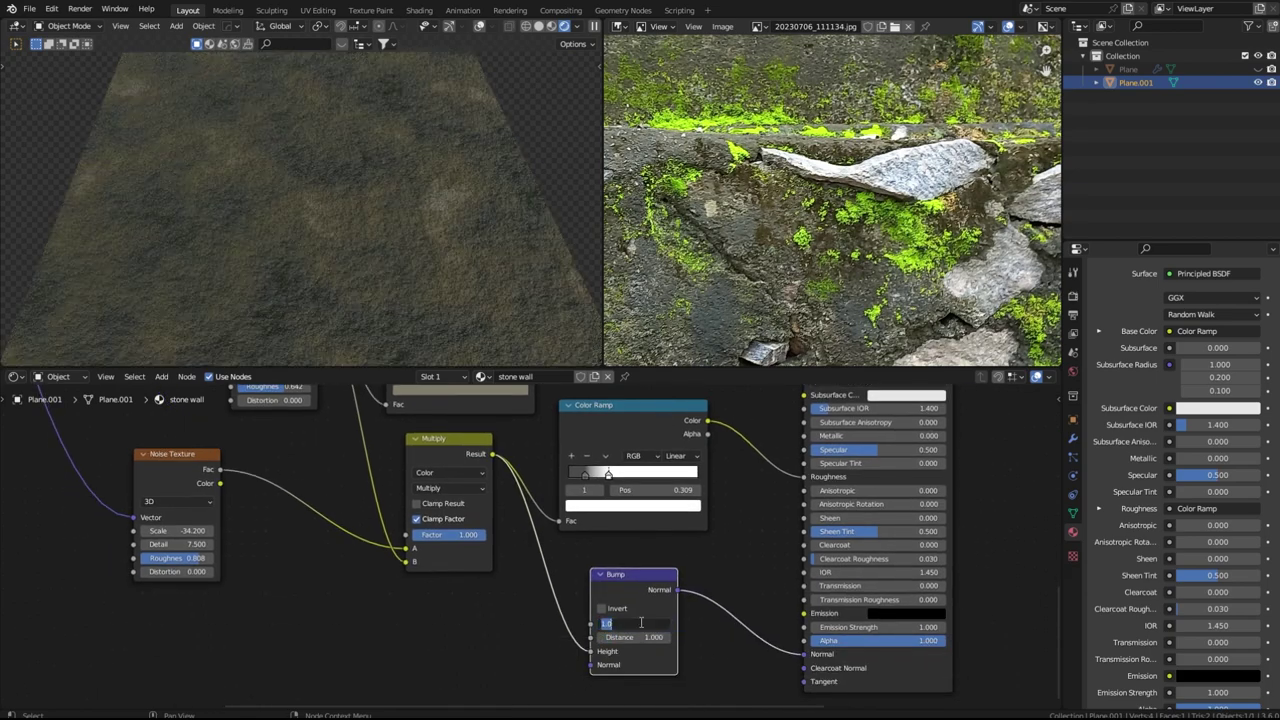
pyautogui.press('Return')
pyautogui.click(457, 540)
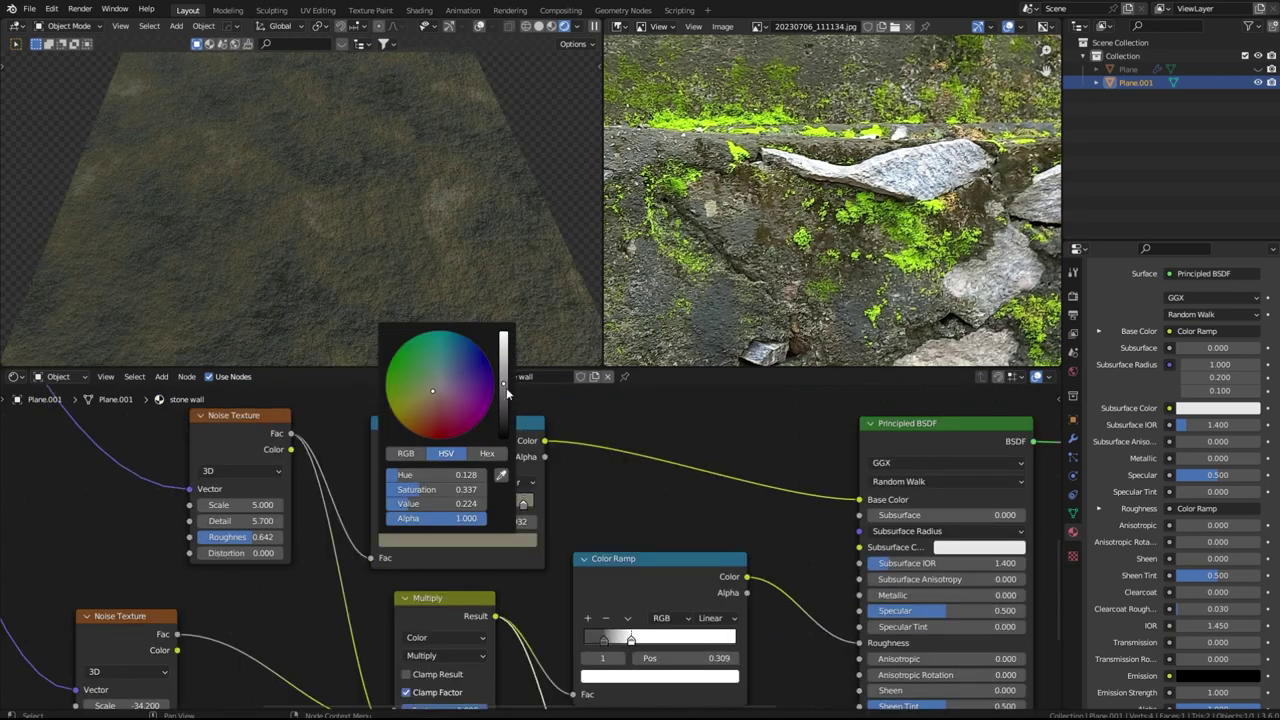
pyautogui.moveTo(507, 389); pyautogui.dragTo(508, 396)
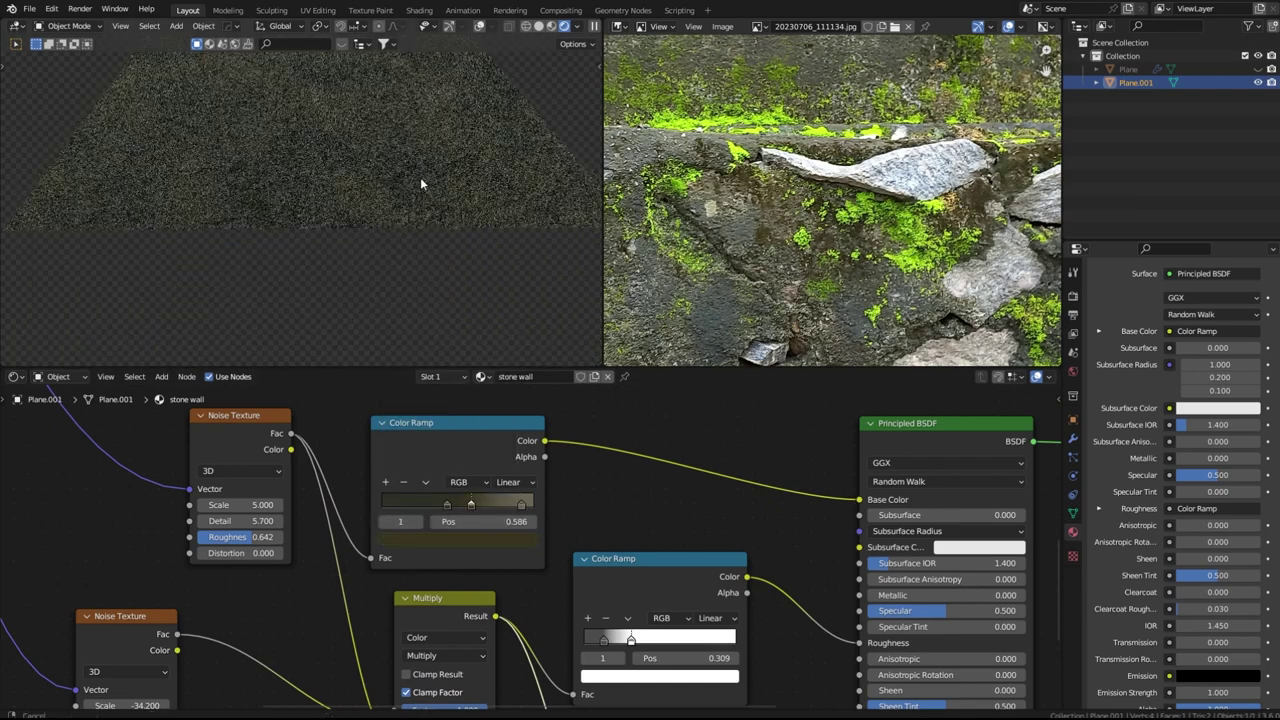
pyautogui.moveTo(421, 178); pyautogui.dragTo(470, 280, button='middle')
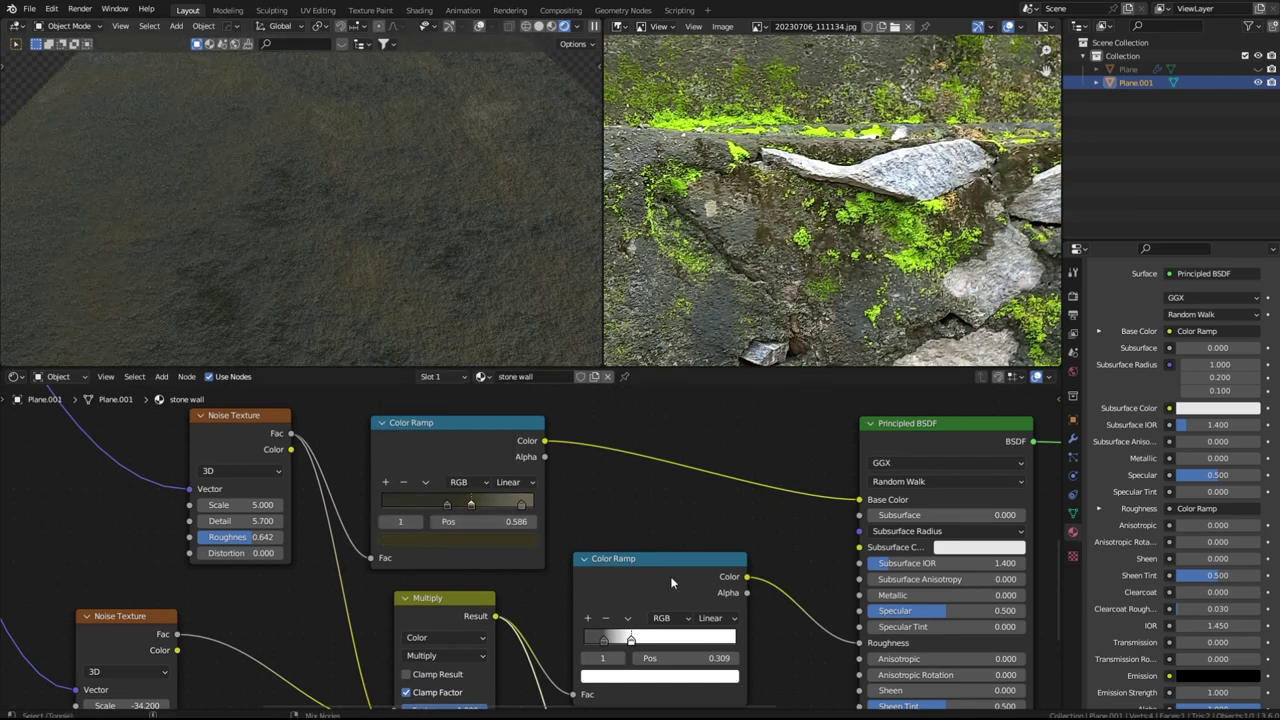
# Preview the roughness ramp, darken its first stop to about value 0.038, and return the preview to the Principled BSDF
pyautogui.keyDown('ctrl'); pyautogui.keyDown('shift'); pyautogui.click(672, 582); pyautogui.keyUp('shift'); pyautogui.keyUp('ctrl')
pyautogui.click(604, 640)
pyautogui.click(660, 677)
pyautogui.moveTo(706, 550); pyautogui.dragTo(706, 557)
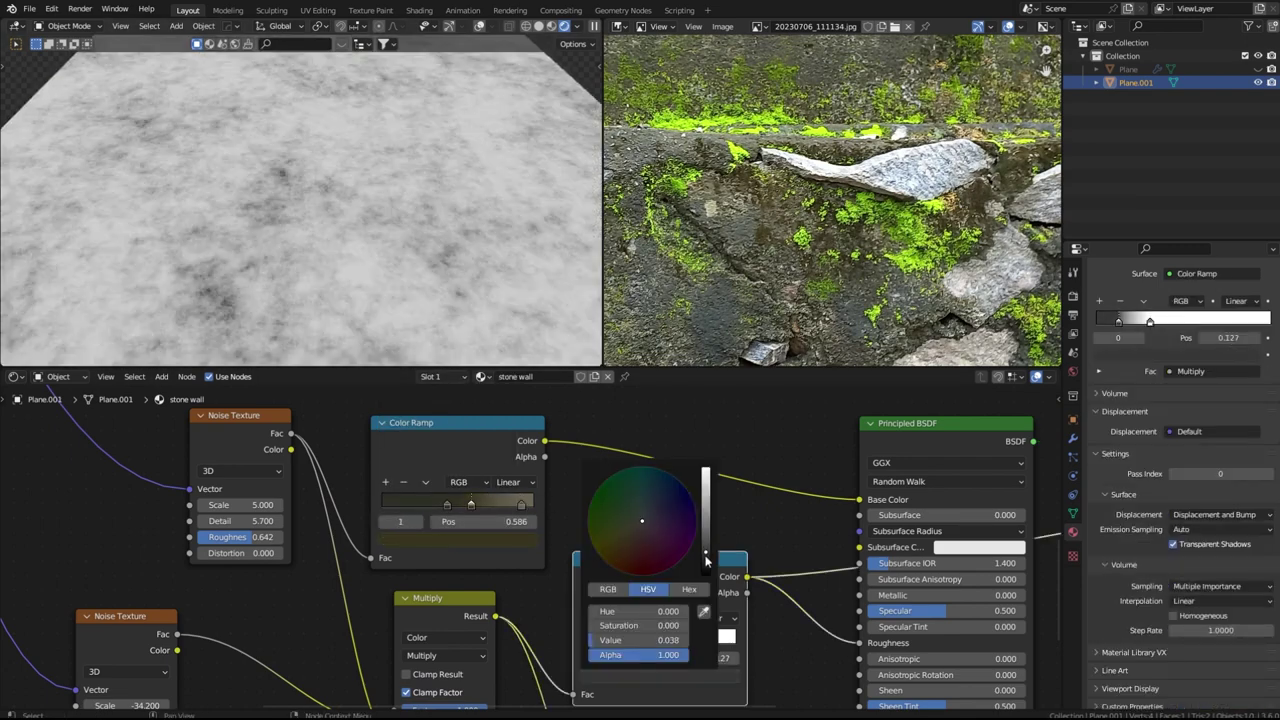
pyautogui.keyDown('ctrl'); pyautogui.keyDown('shift'); pyautogui.click(986, 437); pyautogui.keyUp('shift'); pyautogui.keyUp('ctrl')
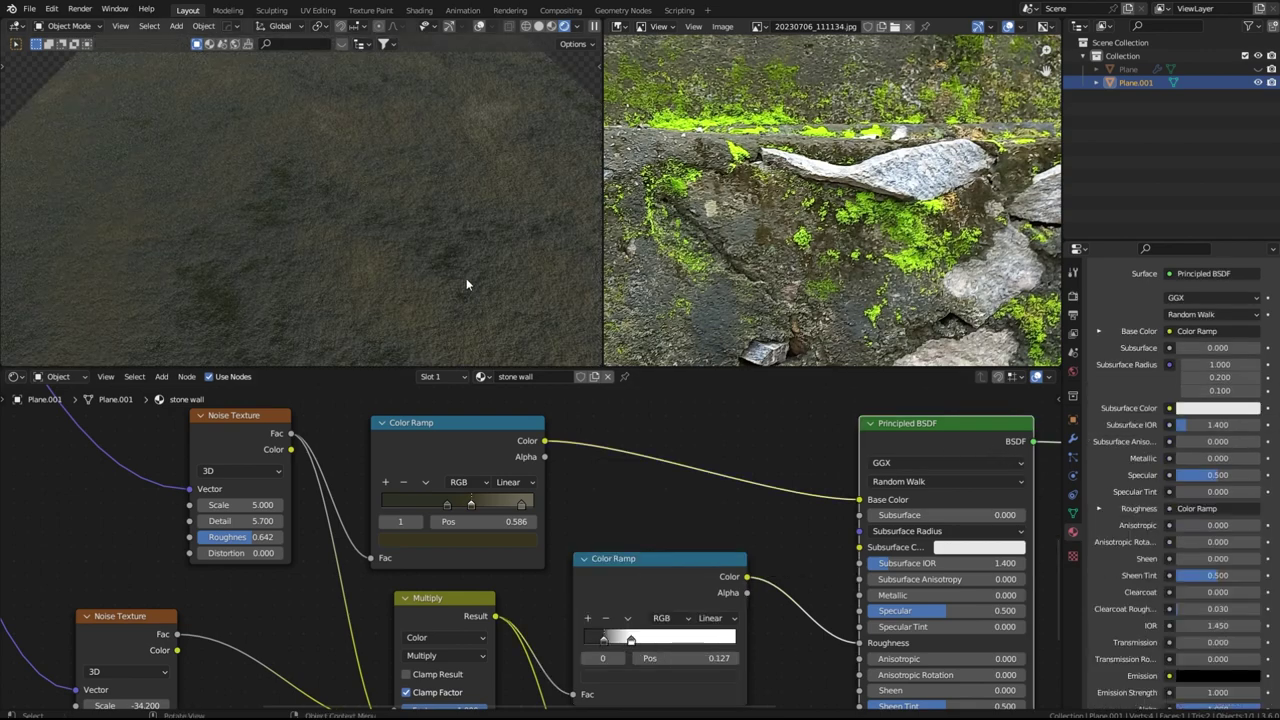
pyautogui.moveTo(466, 278); pyautogui.dragTo(457, 247, button='middle')
# Slightly darken the white last stop of the roughness ramp and check the surface's shine
pyautogui.click(631, 640)
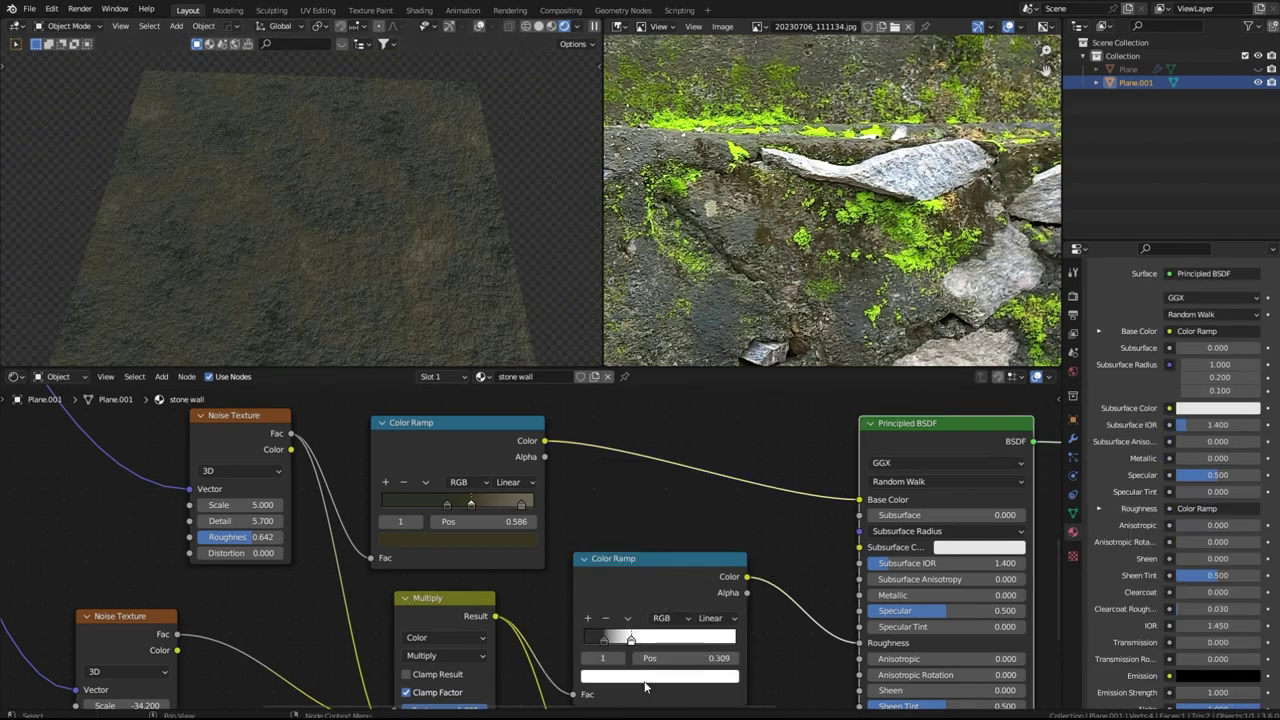
pyautogui.click(648, 677)
pyautogui.moveTo(706, 476); pyautogui.dragTo(706, 485)
pyautogui.moveTo(460, 262)
pyautogui.mouseDown(button='middle')
pyautogui.moveTo(454, 229)
pyautogui.moveTo(467, 266)
pyautogui.moveTo(471, 253)
pyautogui.mouseUp(button='middle')
# Add a Frame node and resize it to enclose the wall's noise, ramp, Bump and Principled BSDF nodes
pyautogui.scroll(-3, 471, 252)
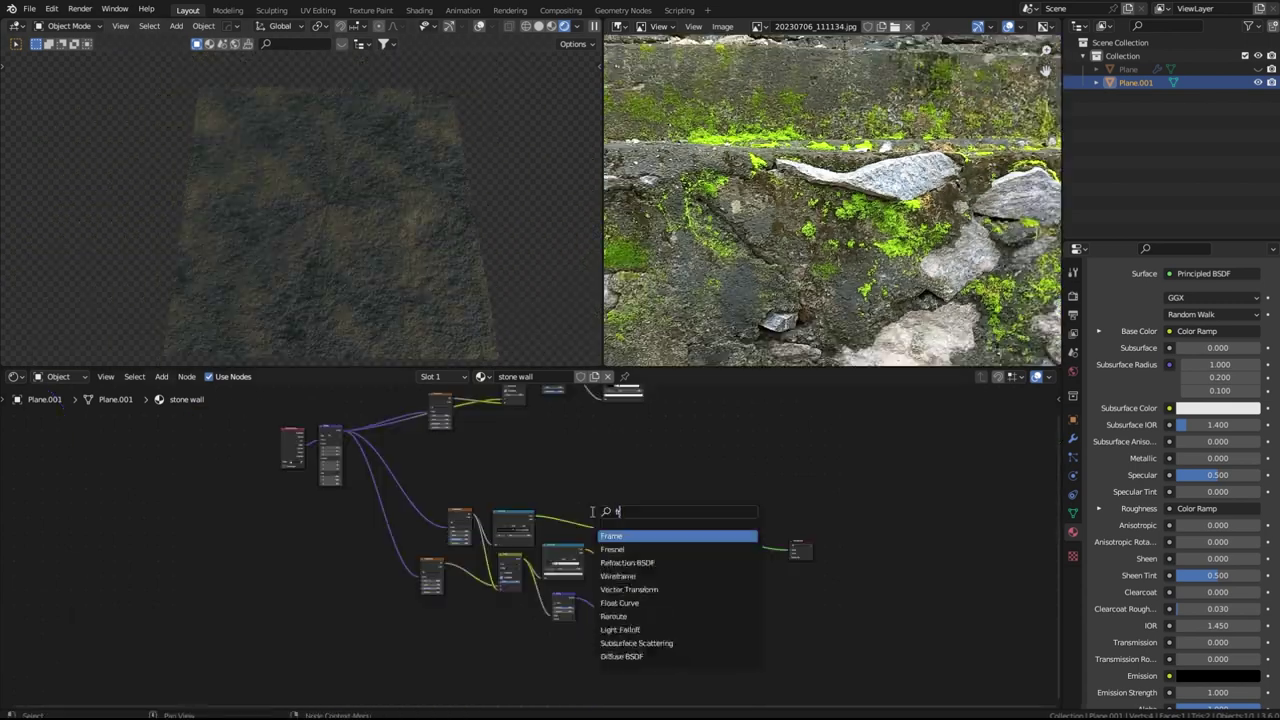
pyautogui.press('Return')
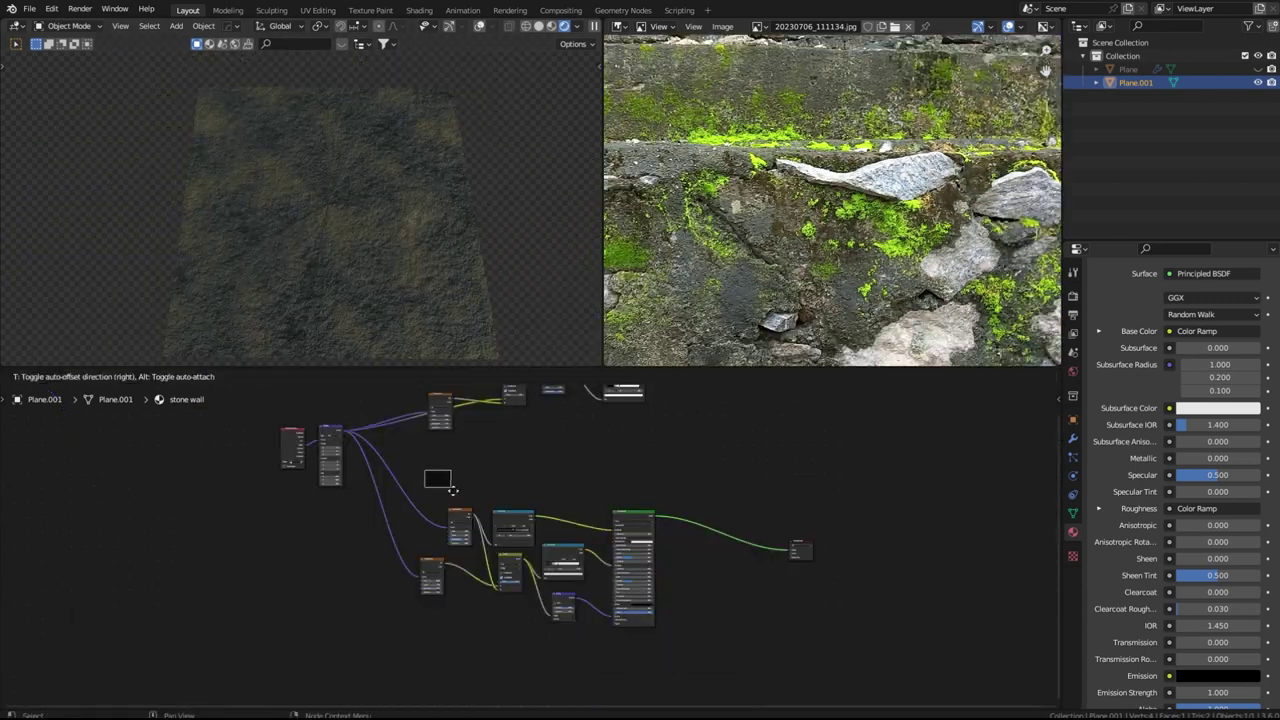
pyautogui.click(453, 490)
pyautogui.scroll(3, 453, 490)
pyautogui.moveTo(415, 477); pyautogui.dragTo(410, 630)
pyautogui.moveTo(397, 535); pyautogui.dragTo(351, 525)
pyautogui.moveTo(431, 484); pyautogui.dragTo(717, 515)
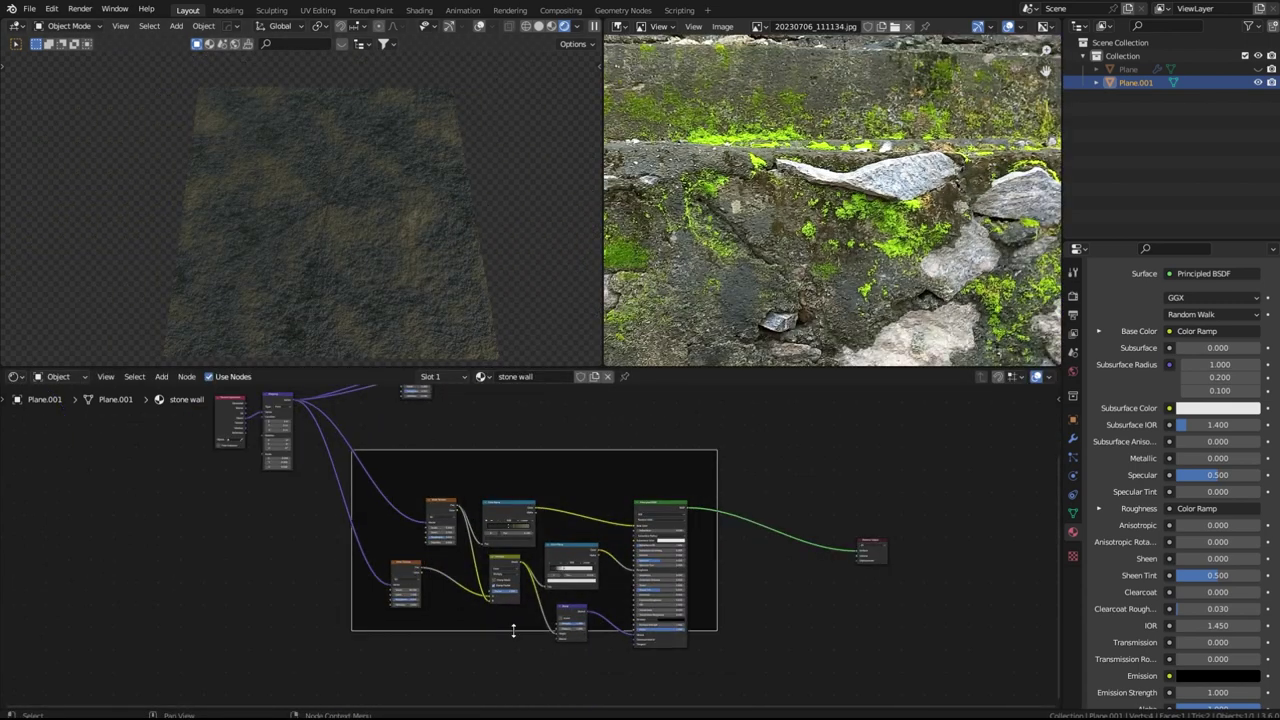
pyautogui.moveTo(513, 630); pyautogui.dragTo(513, 663)
# Label the new frame "plaster" and give it a custom olive-yellow colour
pyautogui.press('n')
pyautogui.click(996, 457)
pyautogui.scroll(-2, 852, 452)
pyautogui.click(947, 477)
pyautogui.click(938, 477)
pyautogui.click(971, 496)
pyautogui.click(990, 368)
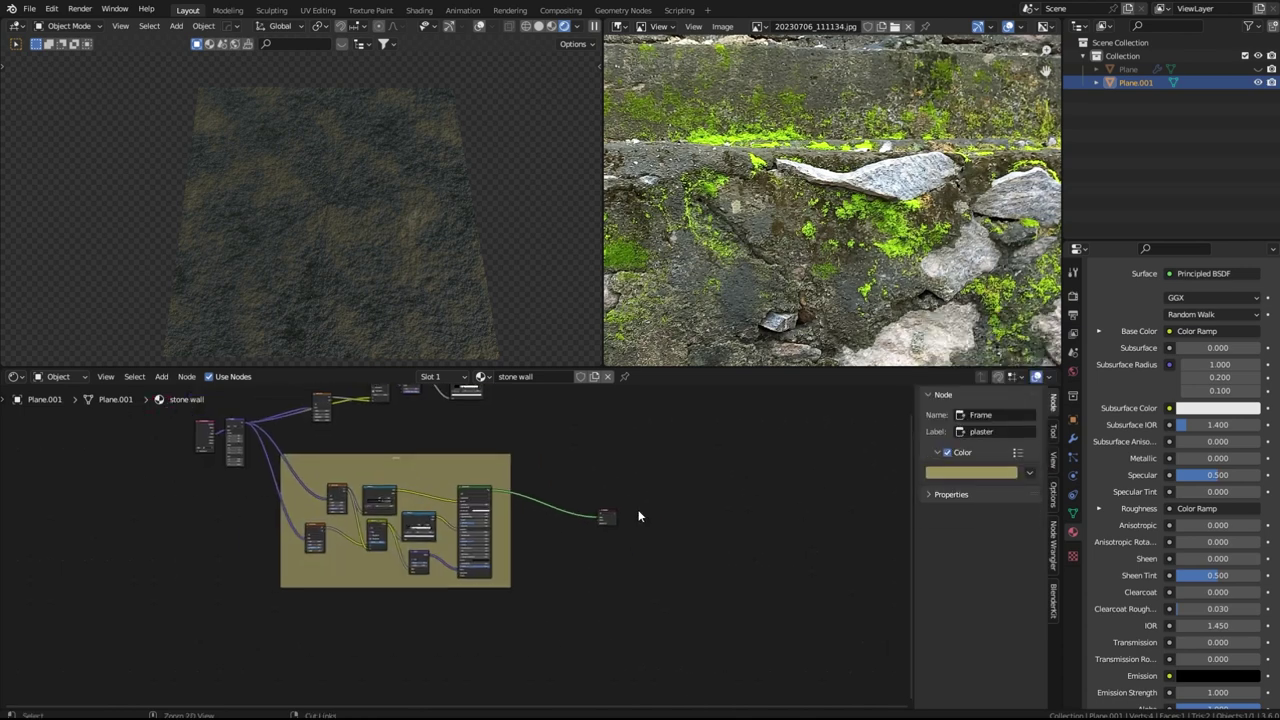
# Group the stone mask nodes in a frame labelled "stone mask" with a custom olive-yellow colour
pyautogui.moveTo(638, 514); pyautogui.dragTo(668, 682, button='middle')
pyautogui.press('g')
pyautogui.click(463, 616)
pyautogui.hotkey('ctrl', 'j')
pyautogui.click(1001, 457)
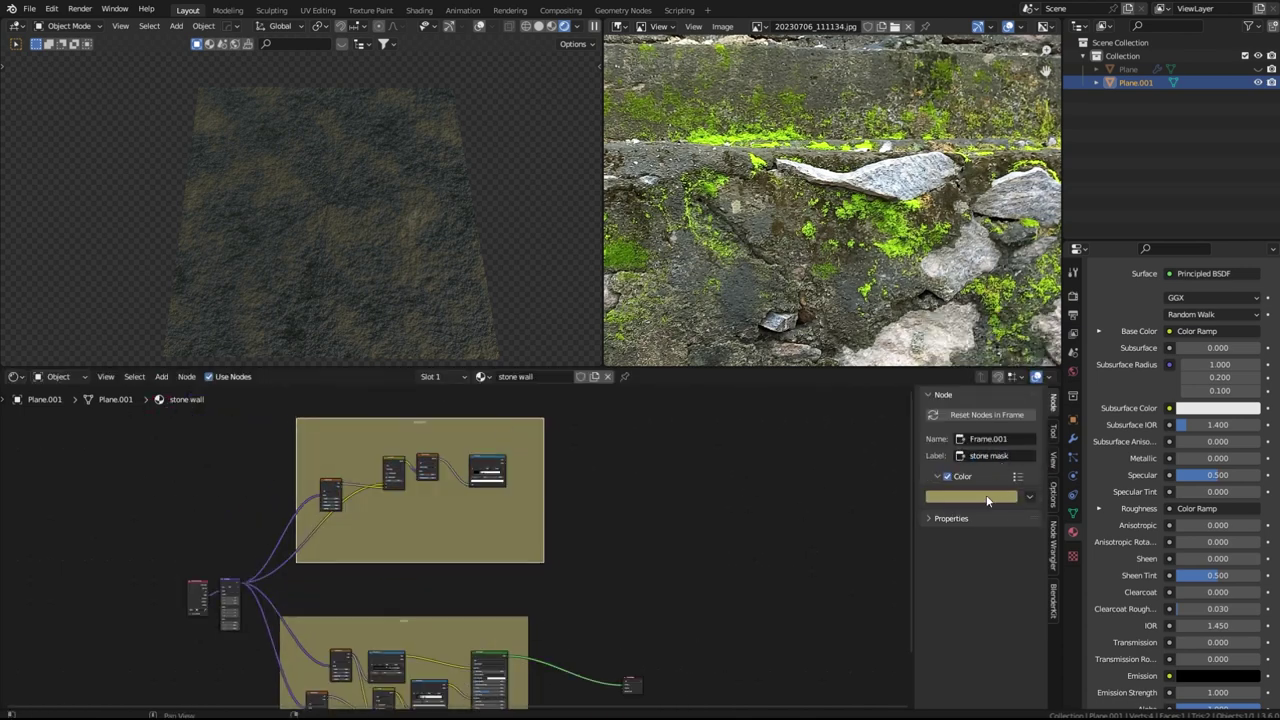
pyautogui.click(987, 499)
# Tighten the stone mask frame's edges around its nodes and save the file
pyautogui.moveTo(507, 562); pyautogui.dragTo(507, 523)
pyautogui.moveTo(432, 419); pyautogui.dragTo(432, 438)
pyautogui.moveTo(297, 466); pyautogui.dragTo(309, 466)
pyautogui.moveTo(546, 488); pyautogui.dragTo(521, 488)
pyautogui.click(574, 492)
pyautogui.hotkey('ctrl', 's')
# Duplicate the Principled BSDF, place the copy below the plaster frame and preview it on the plane
pyautogui.hotkey('shift', 'd')
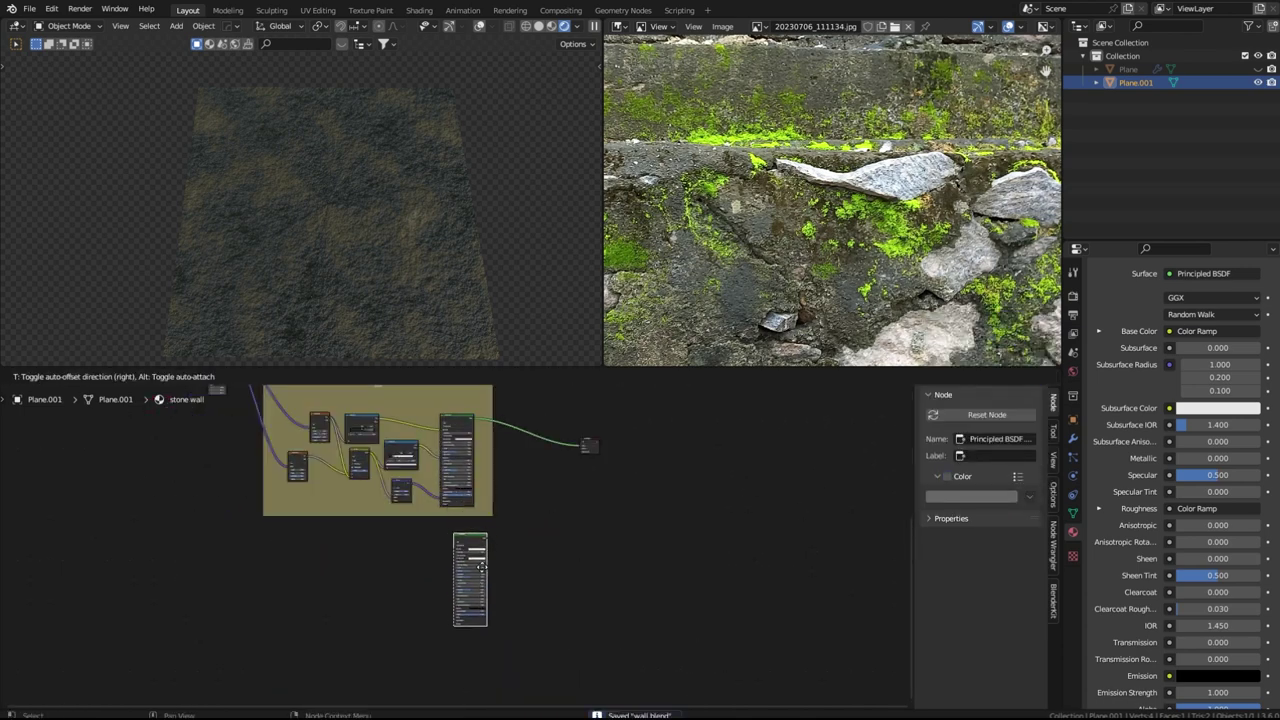
pyautogui.click(469, 560)
pyautogui.moveTo(463, 537); pyautogui.dragTo(464, 546)
pyautogui.click(511, 557)
pyautogui.scroll(2, 508, 557)
pyautogui.moveTo(503, 558); pyautogui.dragTo(523, 607, button='middle')
pyautogui.scroll(8, 557, 543)
pyautogui.keyDown('ctrl'); pyautogui.keyDown('shift'); pyautogui.click(523, 604); pyautogui.keyUp('shift'); pyautogui.keyUp('ctrl')
pyautogui.moveTo(400, 597); pyautogui.dragTo(466, 575, button='middle')
pyautogui.scroll(-2, 458, 577)
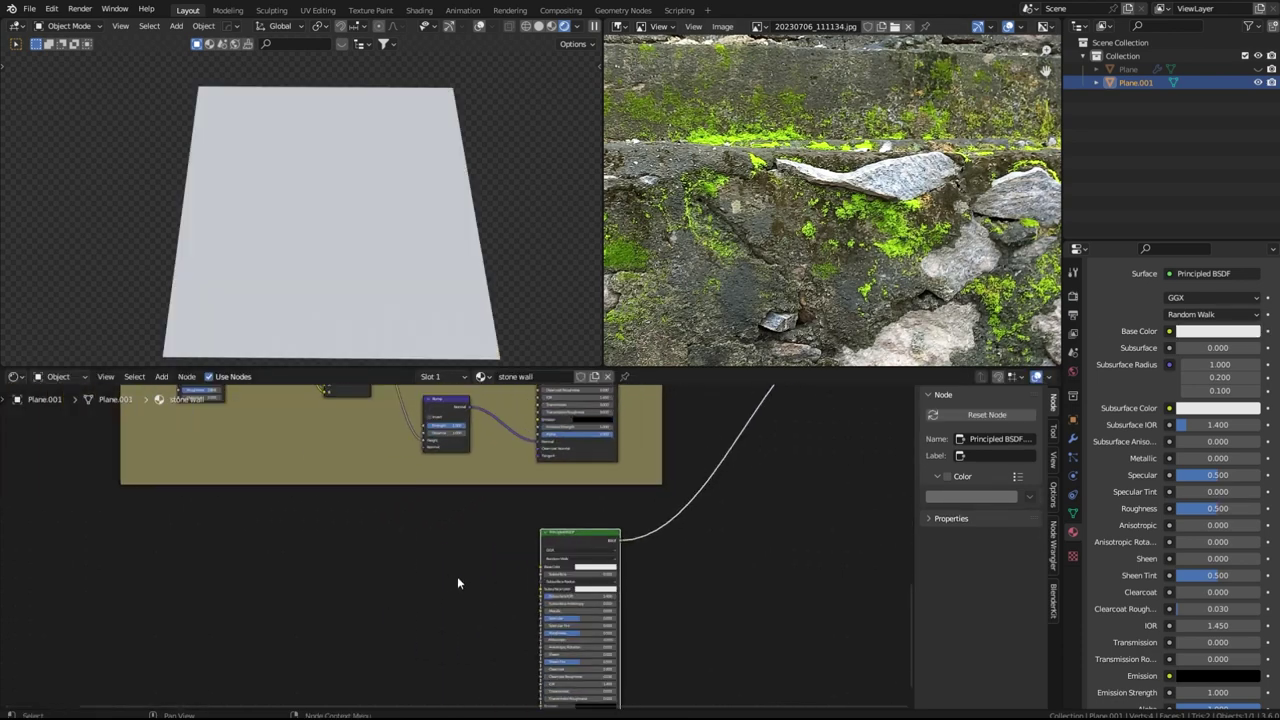
# Check the stones in the reference photo and add a Noise Texture before the duplicated Principled BSDF
pyautogui.scroll(-3, 835, 300)
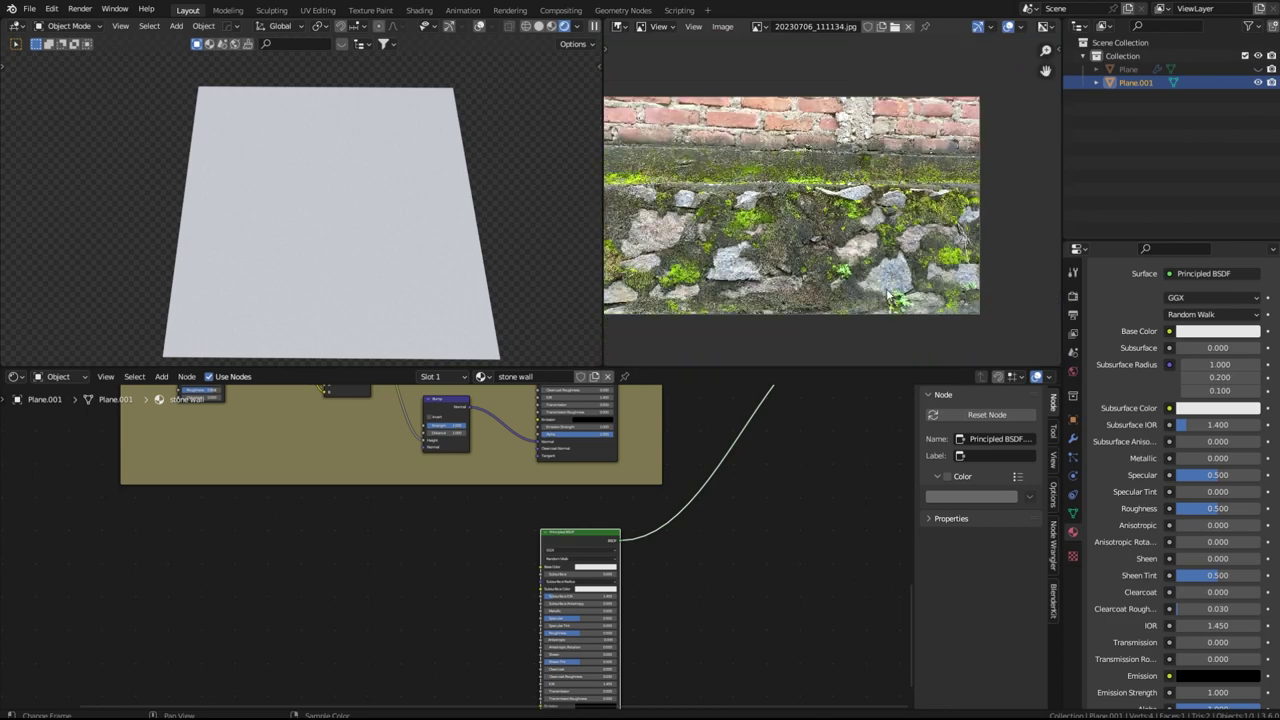
pyautogui.scroll(4, 835, 300)
pyautogui.scroll(-2, 867, 290)
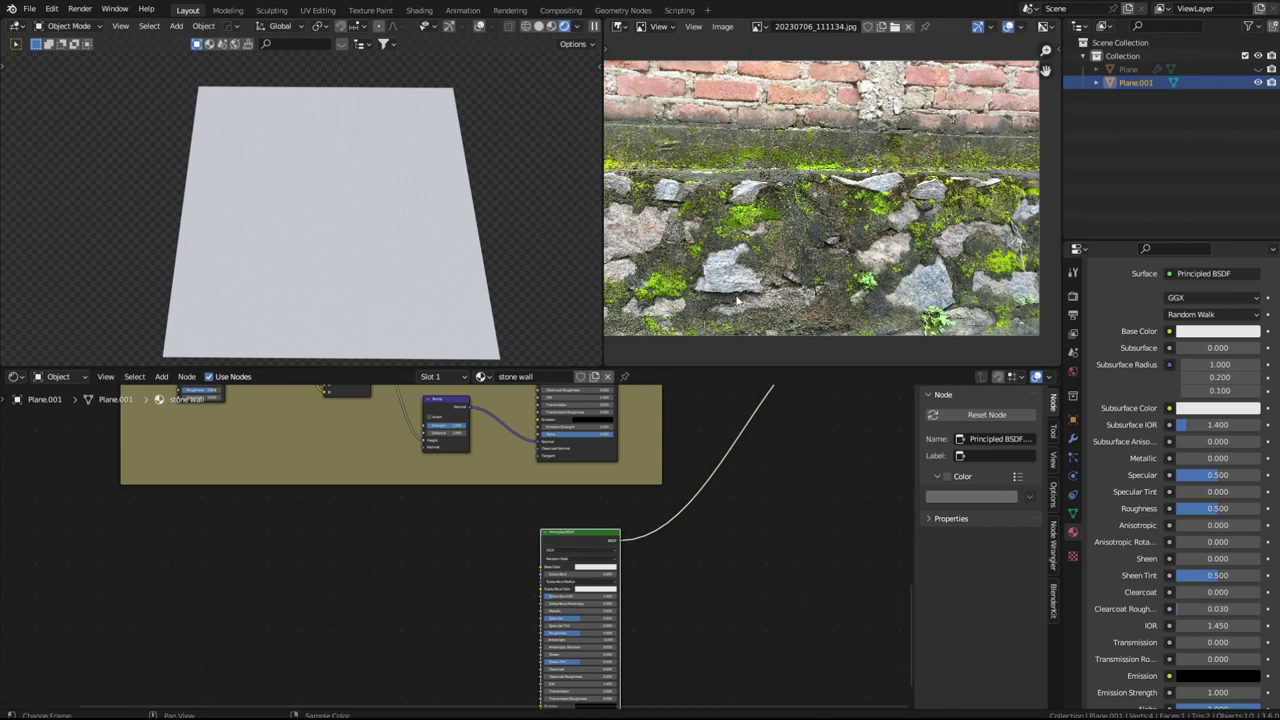
pyautogui.hotkey('shift', 'a')
pyautogui.click(463, 532)
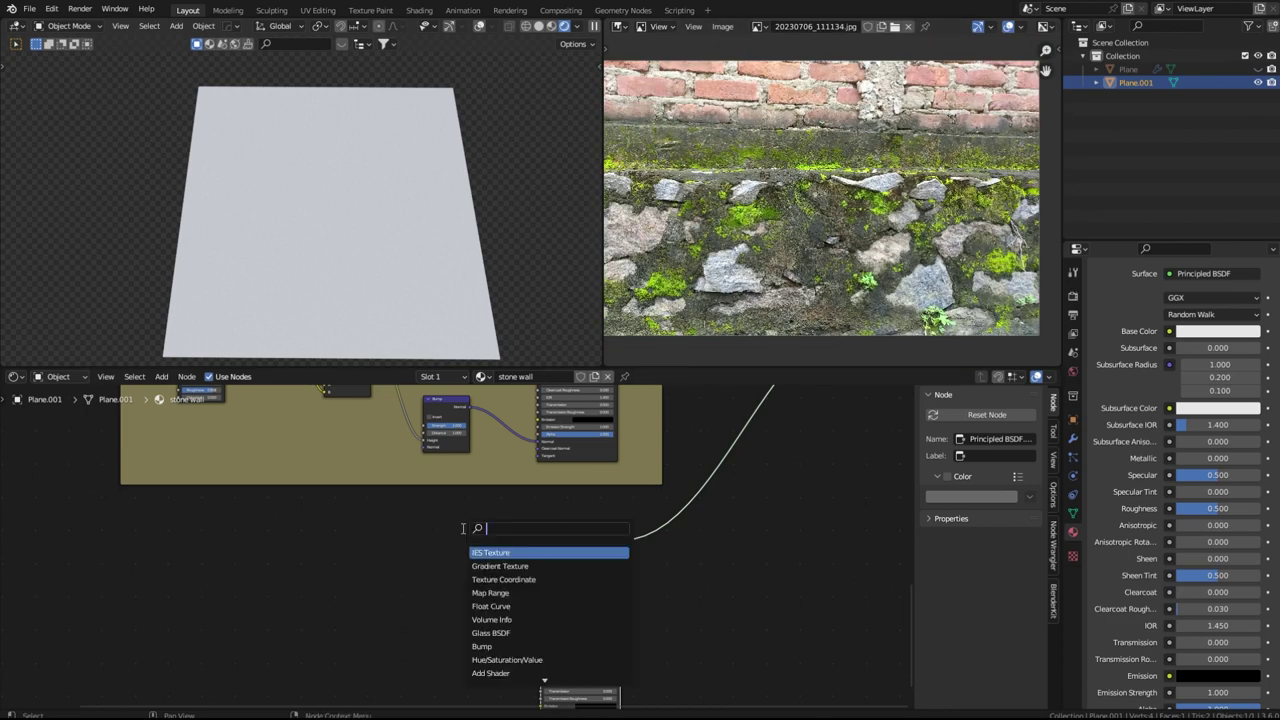
pyautogui.write('noi')
pyautogui.press('Return')
pyautogui.click(334, 549)
# Add a Color Ramp fed by the new noise's Fac and connect its Color to the duplicated shader's Base Color
pyautogui.hotkey('shift', 'a')
pyautogui.write('colo')
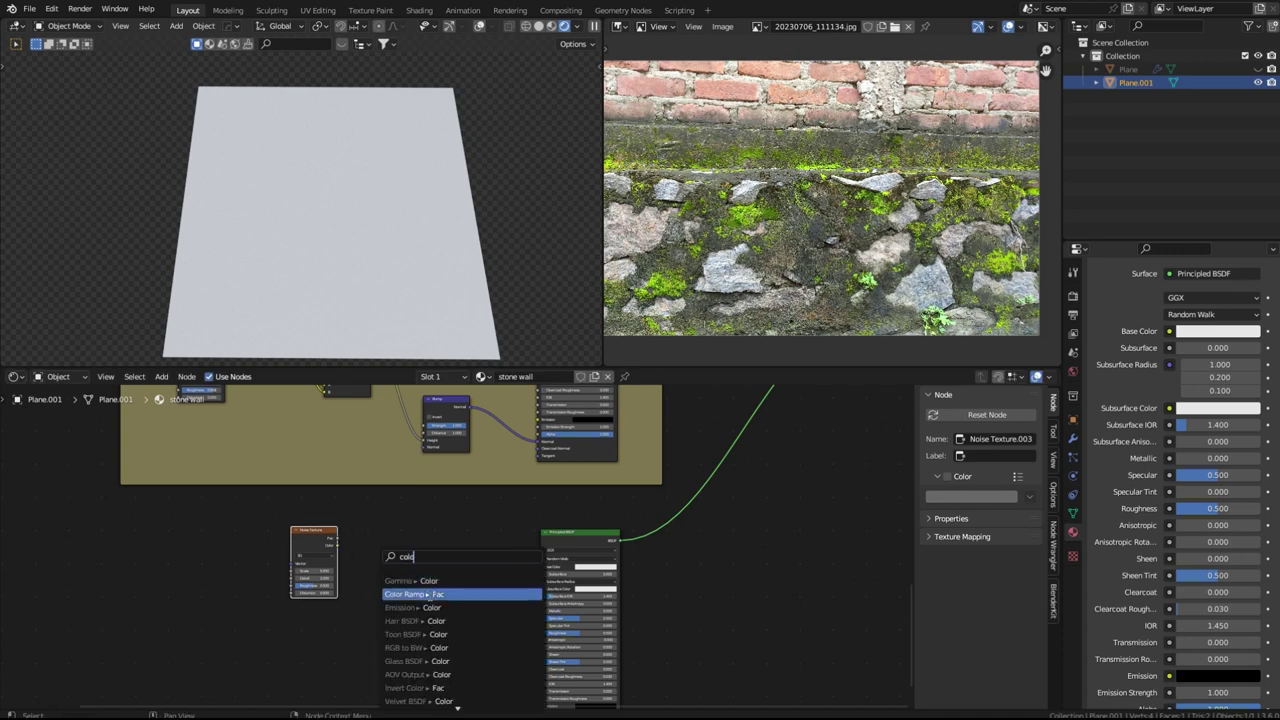
pyautogui.press('Return')
pyautogui.click(465, 525)
pyautogui.scroll(1, 465, 525)
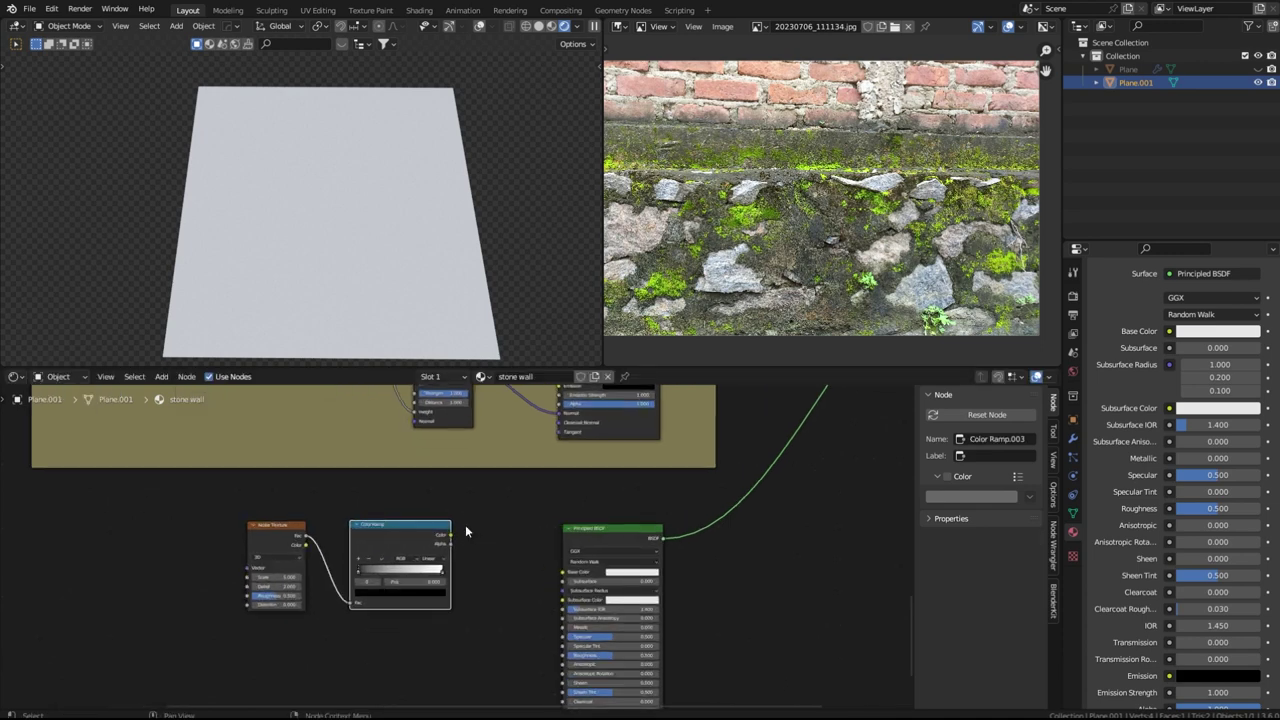
pyautogui.moveTo(560, 572); pyautogui.dragTo(562, 573)
# Feed the new Noise Texture from Mapping's Vector output and move its ramp's first stop to 0.455
pyautogui.scroll(-6, 560, 580)
pyautogui.moveTo(363, 460); pyautogui.dragTo(477, 659)
pyautogui.moveTo(549, 631); pyautogui.dragTo(612, 525, button='middle')
pyautogui.scroll(6, 556, 590)
pyautogui.scroll(4, 558, 608)
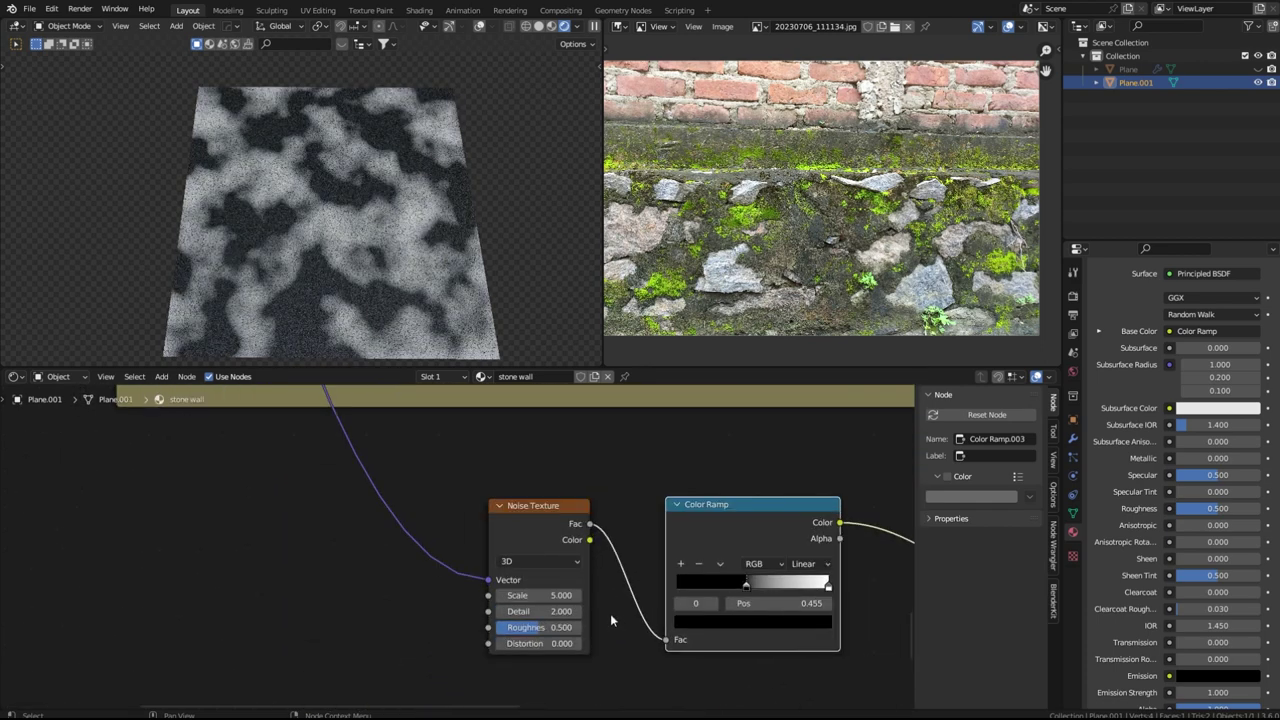
# Set the noise to scale 3.140, detail 8.200 and roughness 0.575, and sample the pinkish reference stone for the ramp's first stop
pyautogui.moveTo(560, 595); pyautogui.dragTo(532, 595)
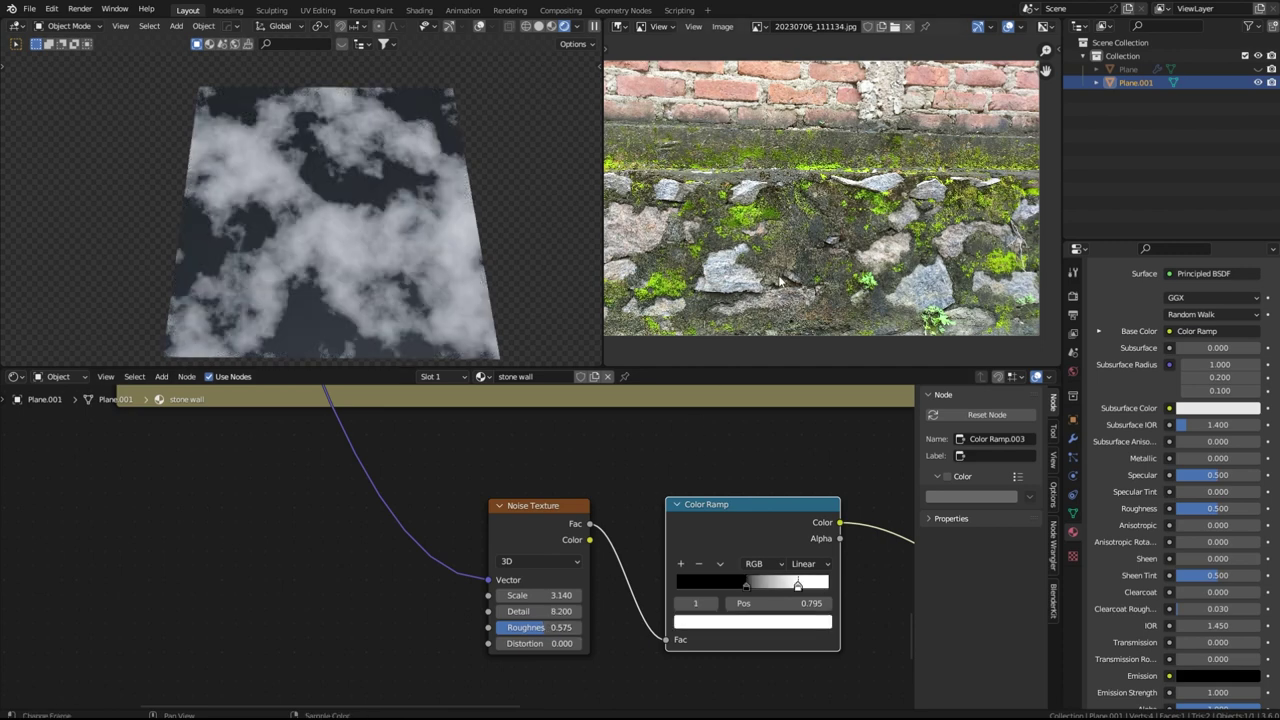
pyautogui.moveTo(780, 282); pyautogui.dragTo(814, 262, button='middle')
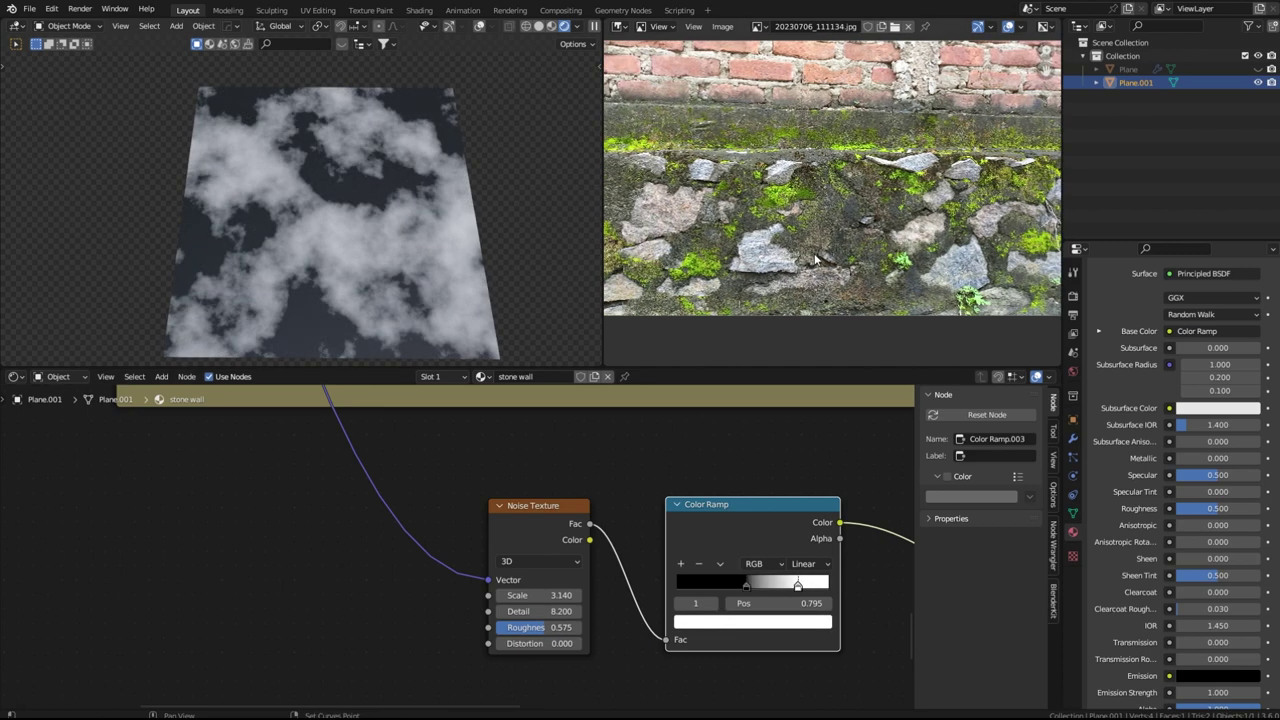
pyautogui.scroll(2, 814, 250)
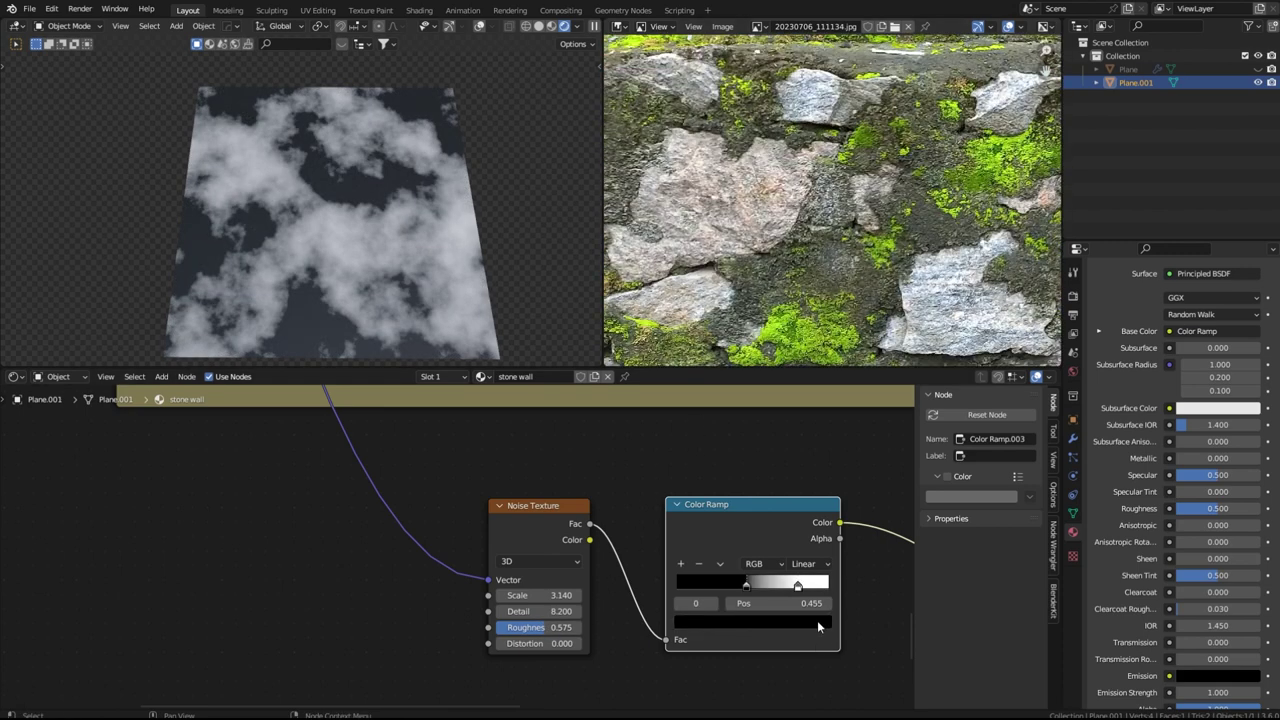
pyautogui.click(817, 620)
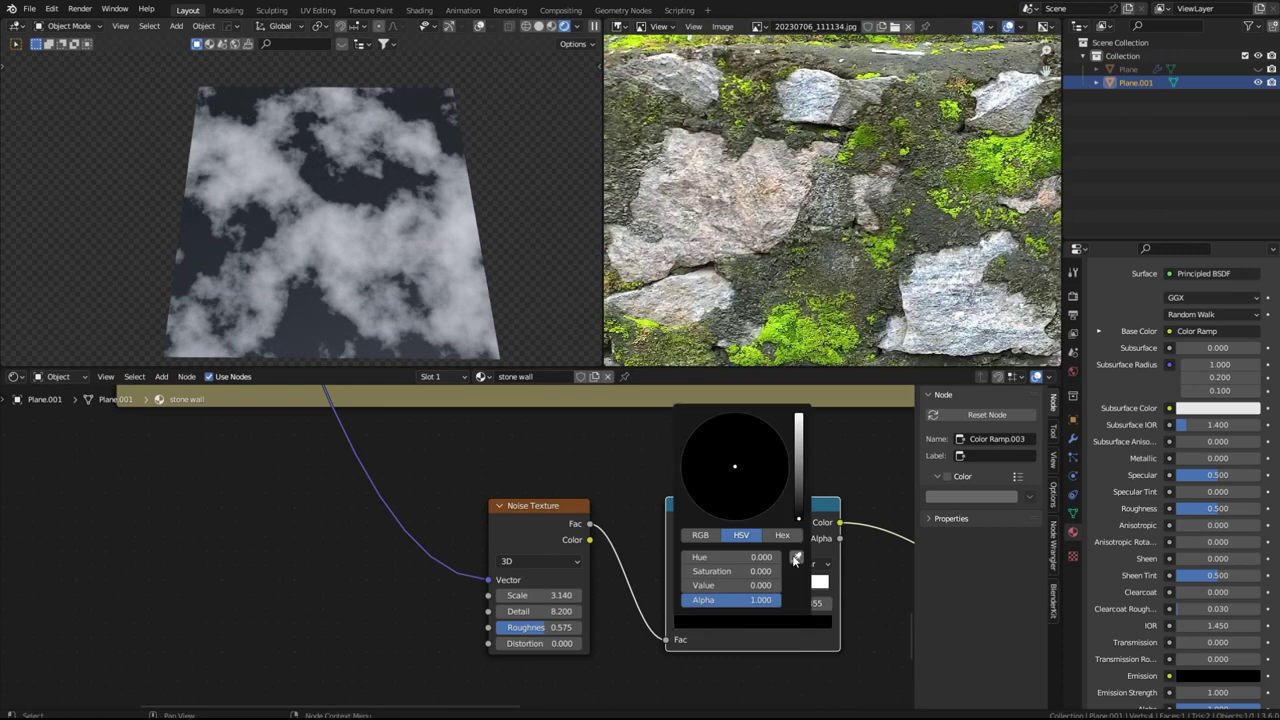
pyautogui.click(795, 557)
pyautogui.click(772, 196)
pyautogui.click(751, 619)
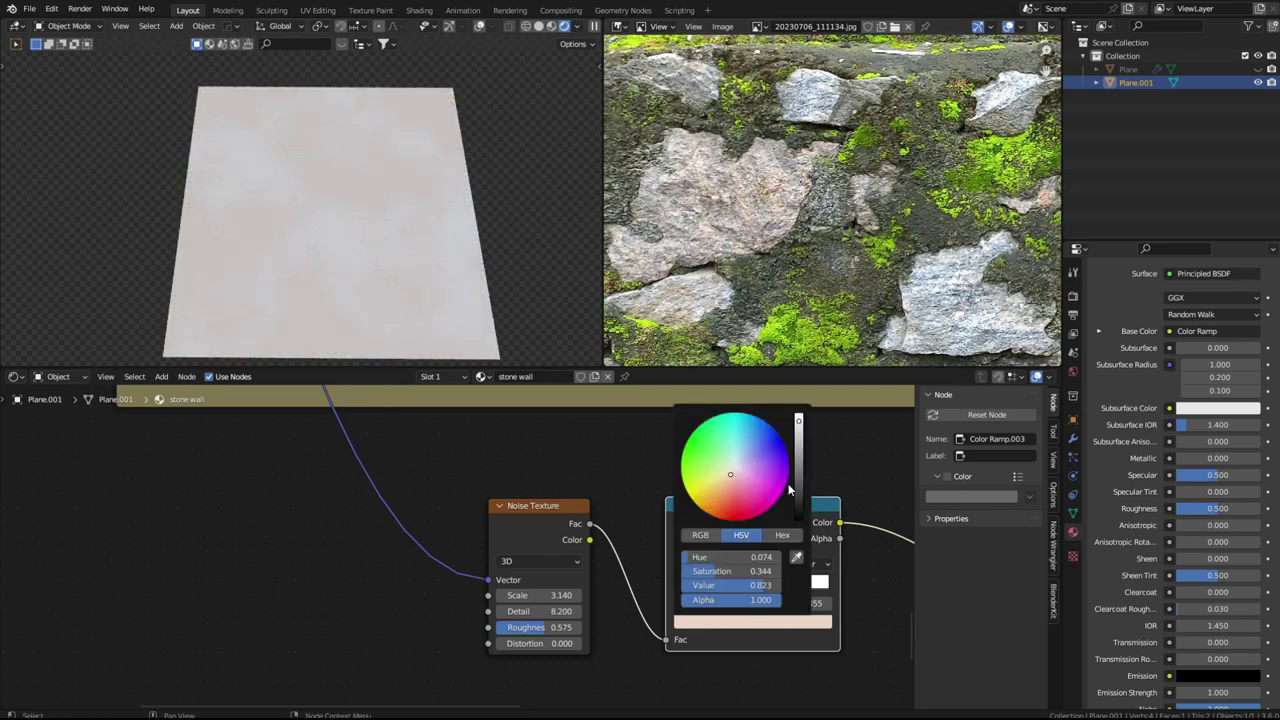
# Sample a reference stone's grey for the ramp's second stop, darken it, and move the first stop to 0.405
pyautogui.click(796, 587)
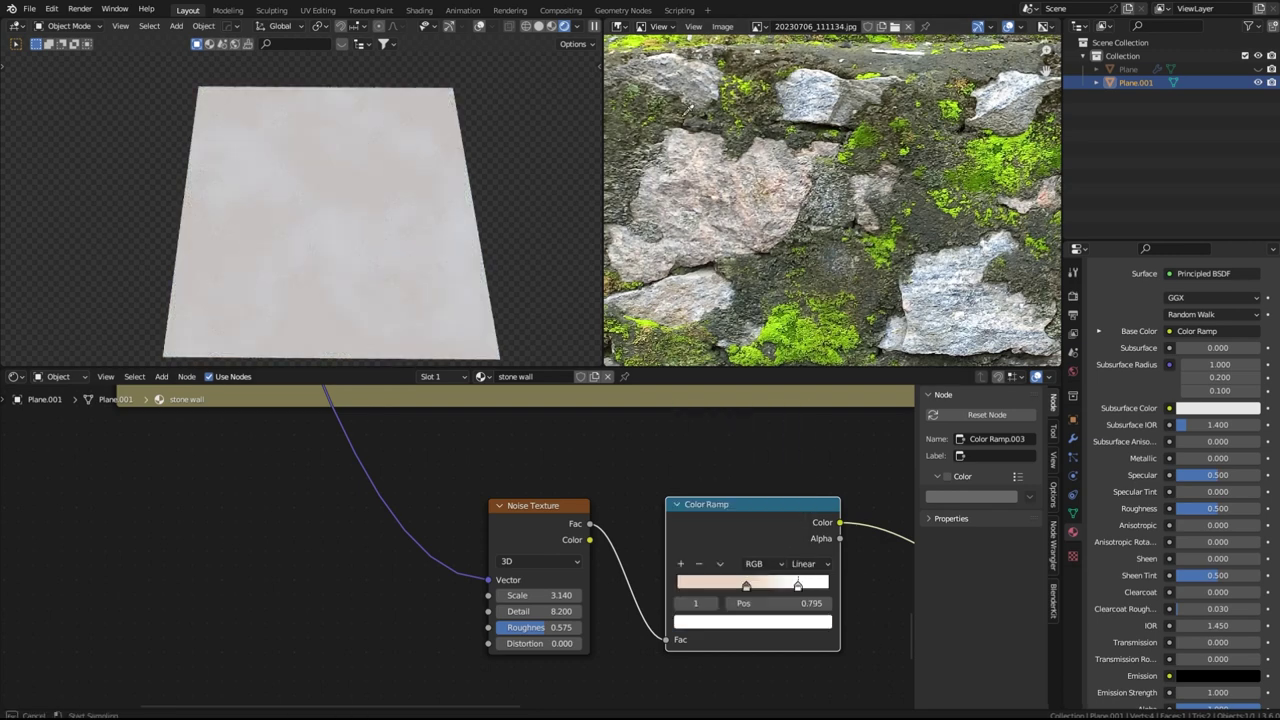
pyautogui.click(690, 82)
pyautogui.click(801, 622)
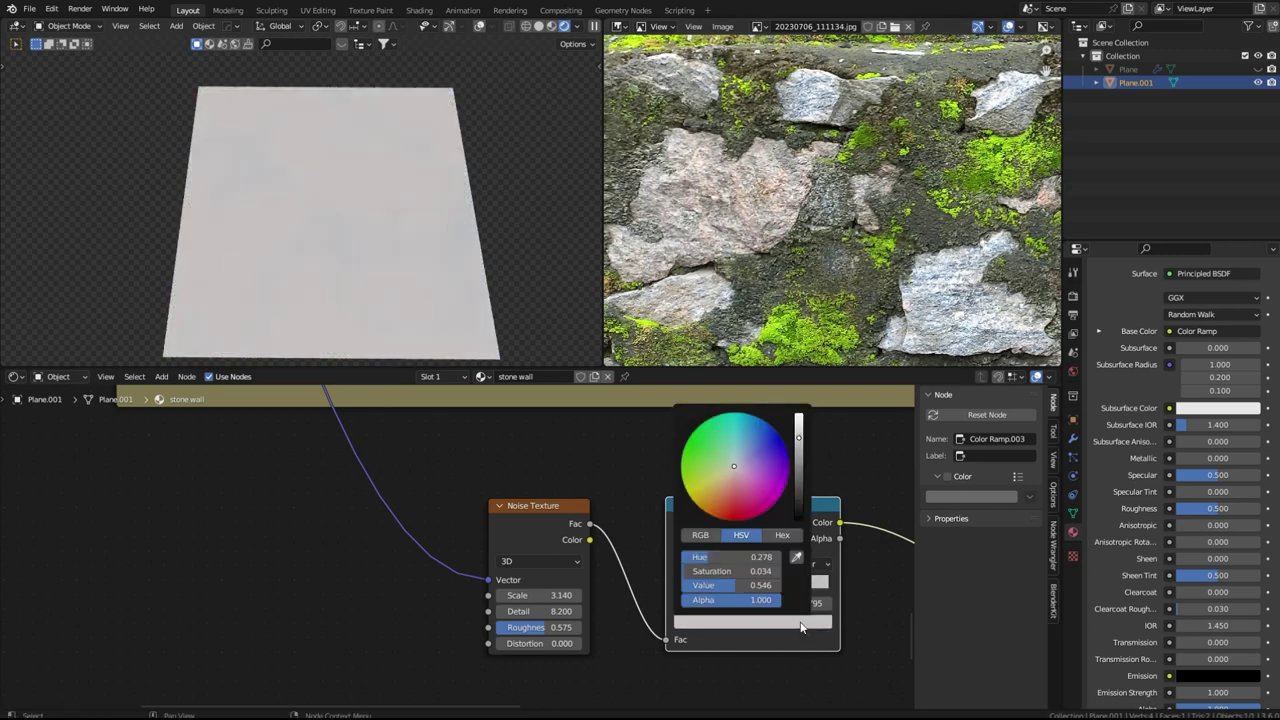
pyautogui.moveTo(800, 438); pyautogui.dragTo(803, 507)
# Duplicate the stone's Noise Texture, place the copy below the original and zoom in on the reference stones
pyautogui.moveTo(588, 540); pyautogui.dragTo(502, 485, button='middle')
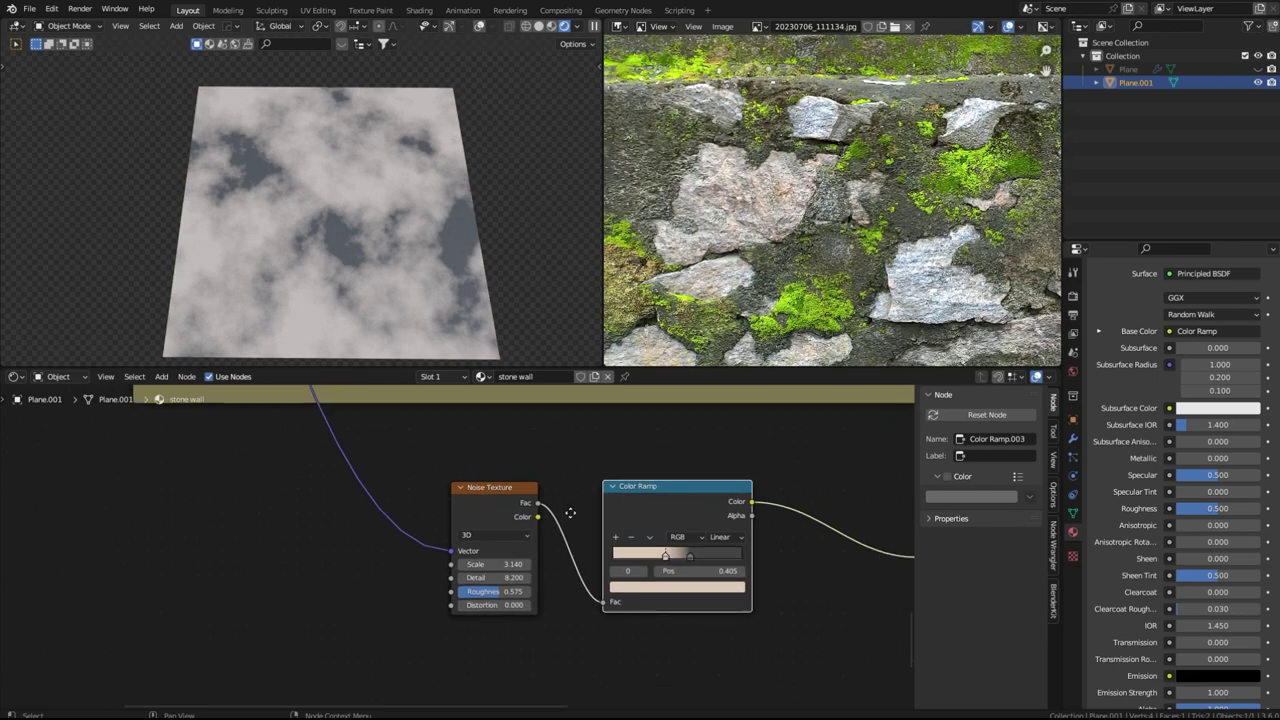
pyautogui.scroll(-1, 545, 503)
pyautogui.click(508, 508)
pyautogui.hotkey('shift', 'd')
pyautogui.click(498, 606)
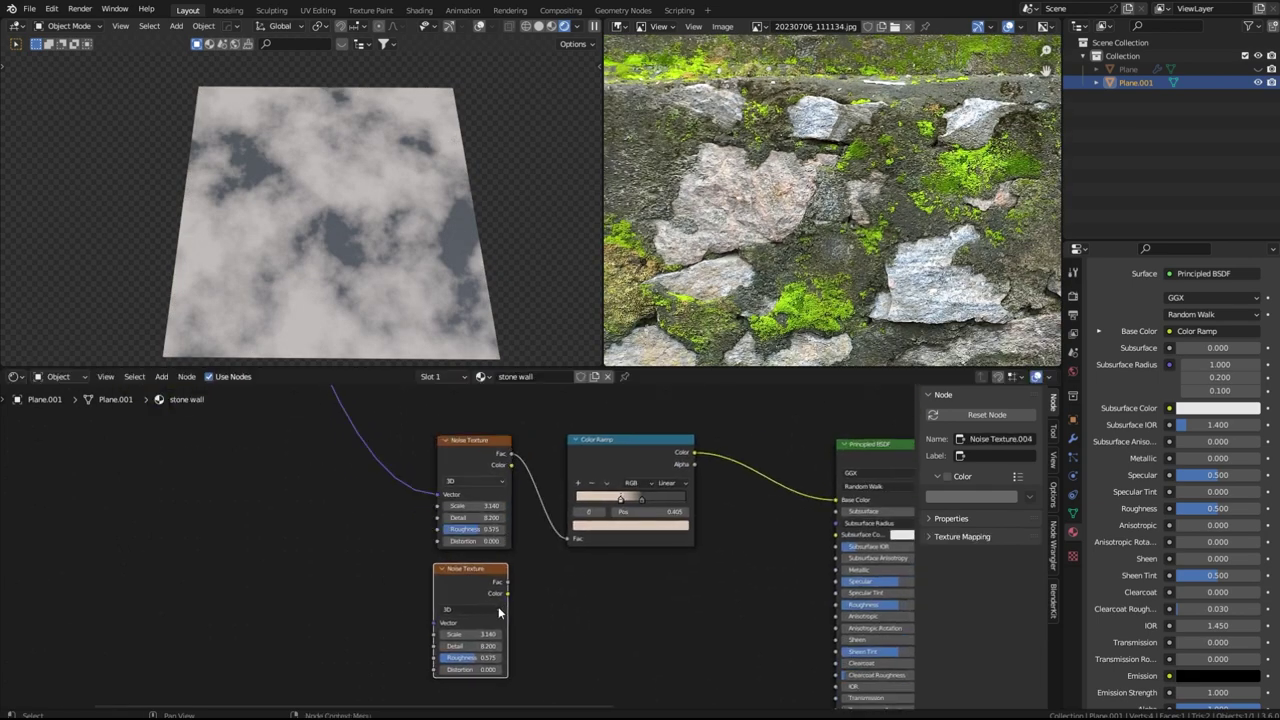
pyautogui.scroll(1, 498, 606)
pyautogui.scroll(-1, 490, 636)
pyautogui.scroll(3, 736, 190)
pyautogui.scroll(1, 586, 583)
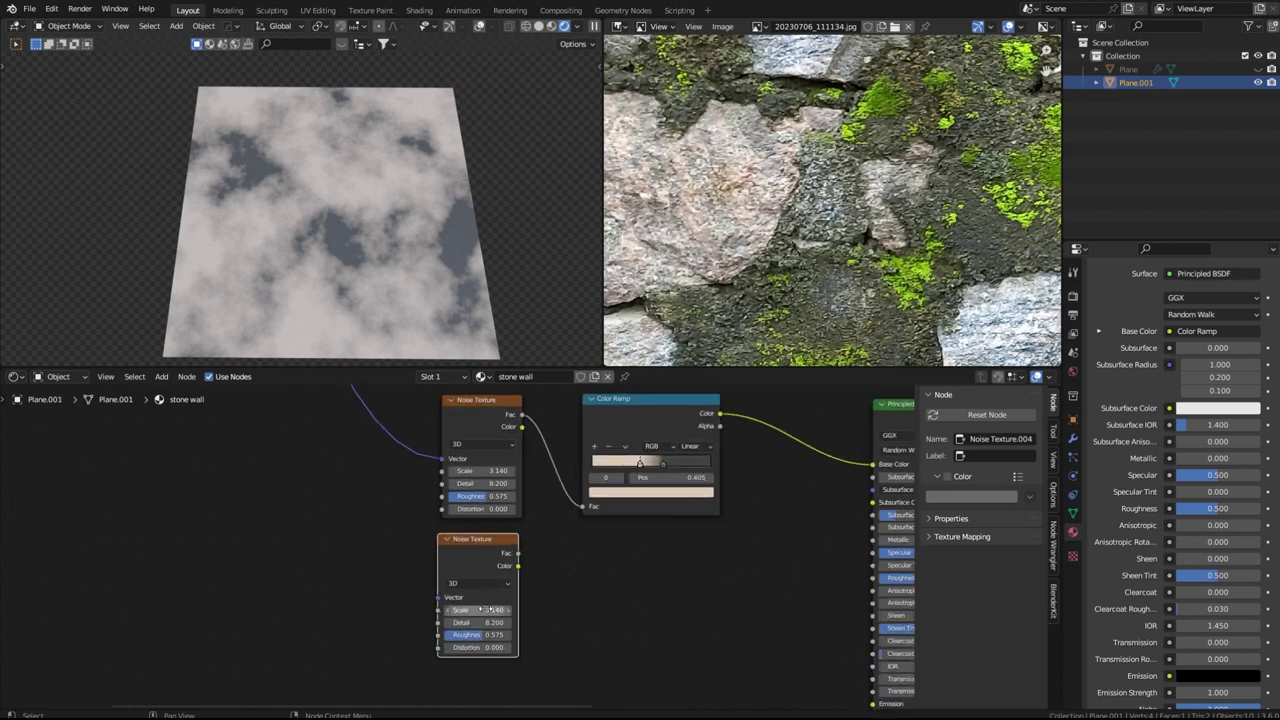
# Combine the ramp's Color and the duplicated noise's Fac in a colour Mix node set to Multiply before Base Color
pyautogui.scroll(-2, 485, 609)
pyautogui.click(630, 483)
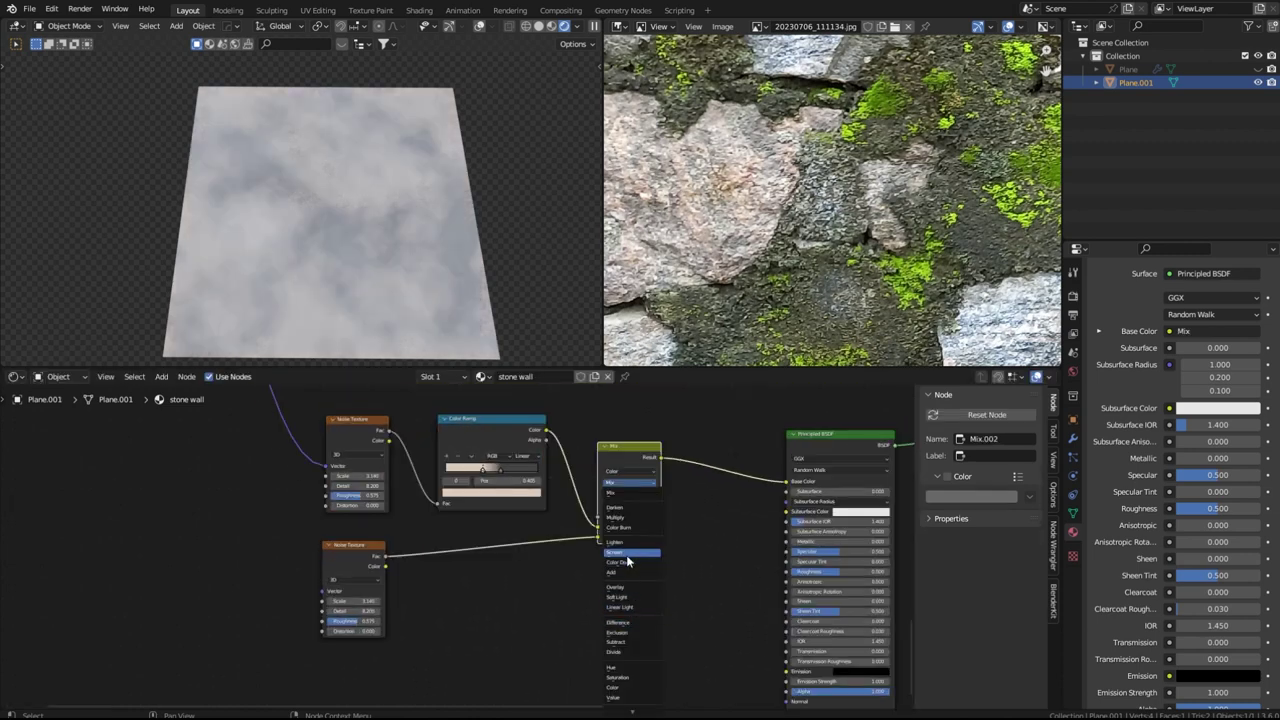
pyautogui.click(629, 520)
# Duplicate the Color Ramp and insert the copy between the lower Noise Texture and the Multiply node's B input
pyautogui.scroll(2, 521, 488)
pyautogui.hotkey('shift', 'd')
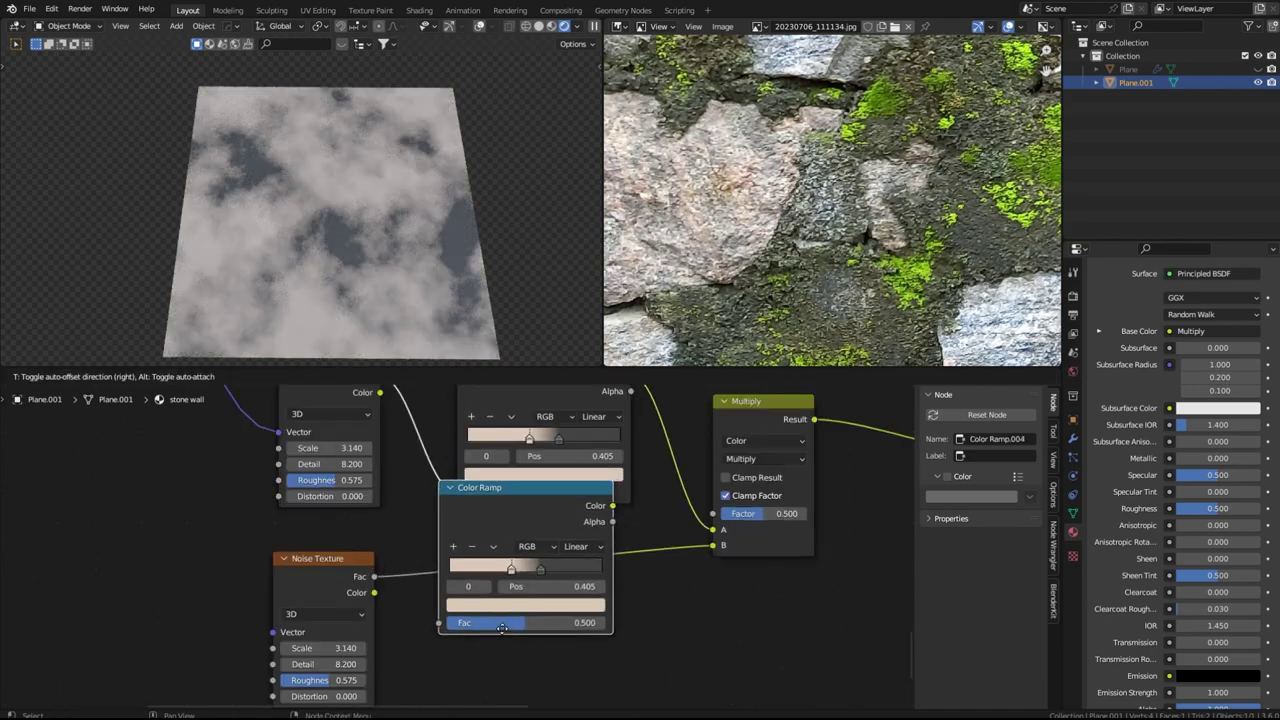
pyautogui.click(490, 604)
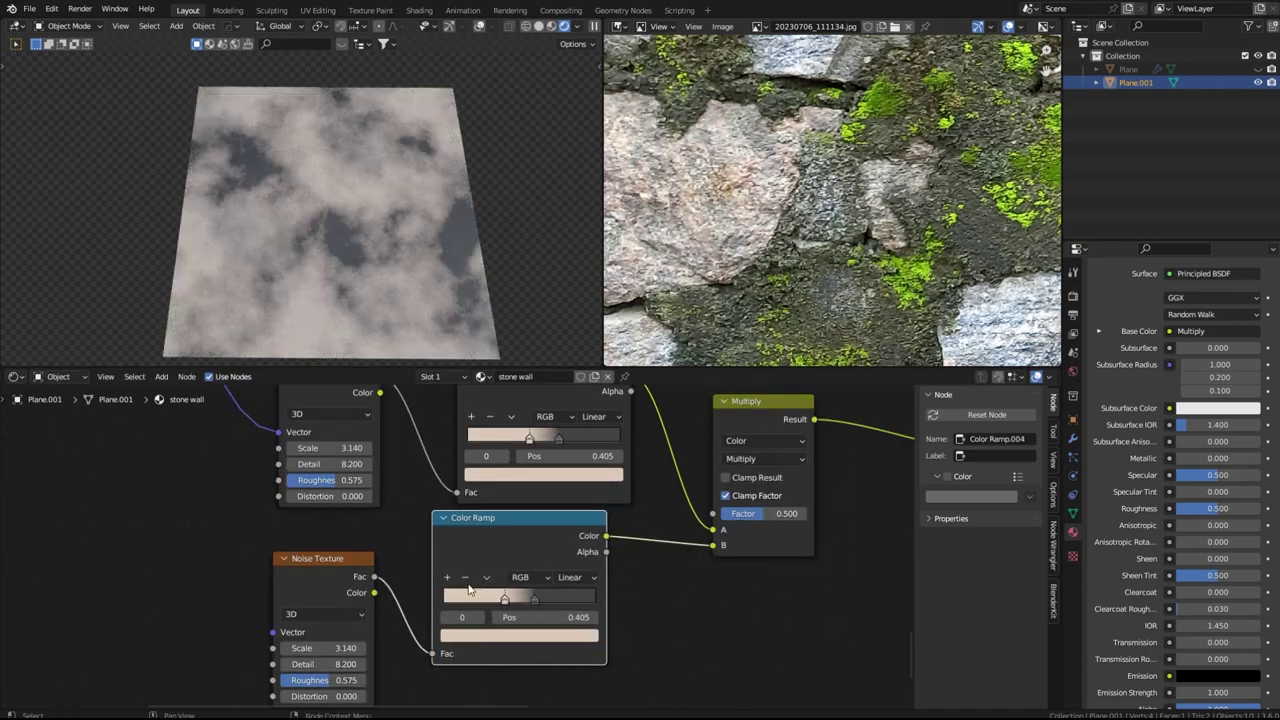
# Preview the duplicated ramp, swap its light and dark stops with the light one at 0.940, and set its noise's scale to 20.040
pyautogui.keyDown('ctrl'); pyautogui.keyDown('shift'); pyautogui.click(510, 548); pyautogui.keyUp('shift'); pyautogui.keyUp('ctrl')
pyautogui.moveTo(505, 600)
pyautogui.mouseDown()
pyautogui.moveTo(455, 606)
pyautogui.moveTo(503, 606)
pyautogui.mouseUp()
pyautogui.click(510, 636)
pyautogui.click(563, 571)
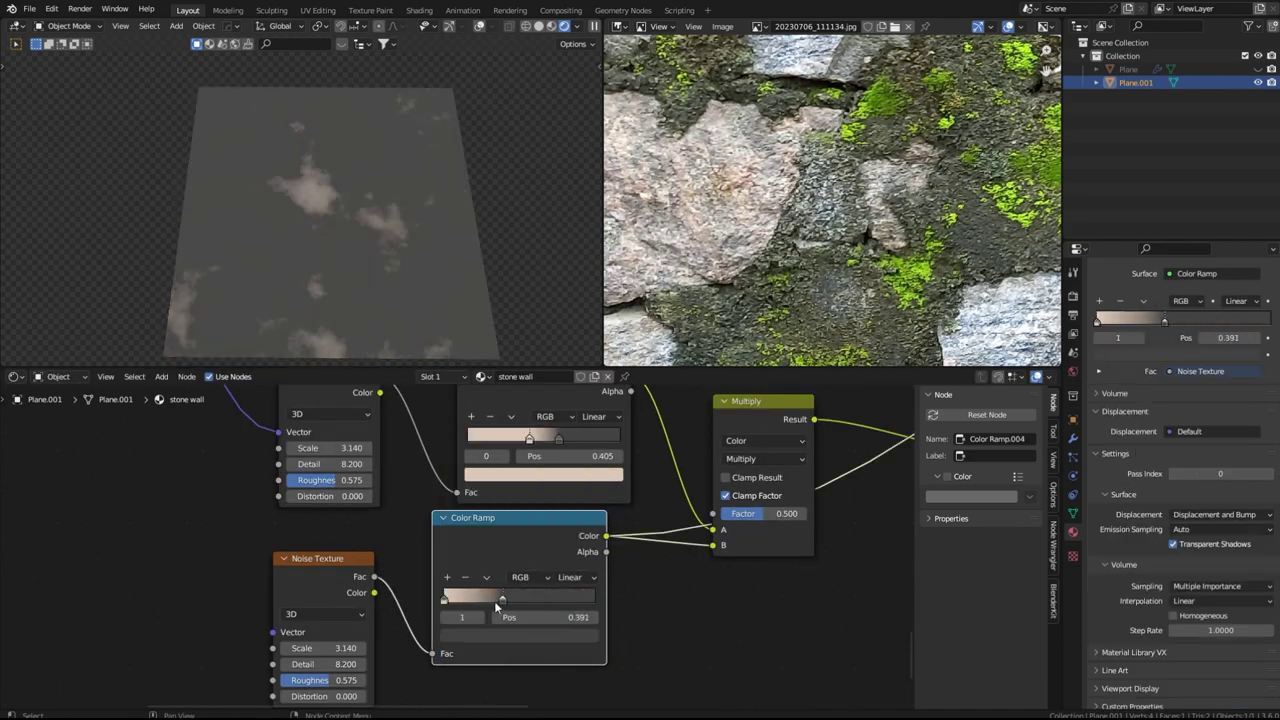
pyautogui.moveTo(590, 601)
pyautogui.mouseDown()
pyautogui.moveTo(543, 603)
pyautogui.moveTo(587, 605)
pyautogui.mouseUp()
pyautogui.moveTo(509, 602); pyautogui.dragTo(530, 606)
pyautogui.moveTo(587, 602)
pyautogui.mouseDown()
pyautogui.moveTo(563, 603)
pyautogui.moveTo(587, 604)
pyautogui.mouseUp()
pyautogui.moveTo(530, 602)
pyautogui.mouseDown()
pyautogui.moveTo(519, 605)
pyautogui.moveTo(530, 605)
pyautogui.mouseUp()
pyautogui.moveTo(350, 647); pyautogui.dragTo(697, 681)
# Recolour the lower ramp's last stop brown and preview the Multiply node on the plane
pyautogui.click(586, 599)
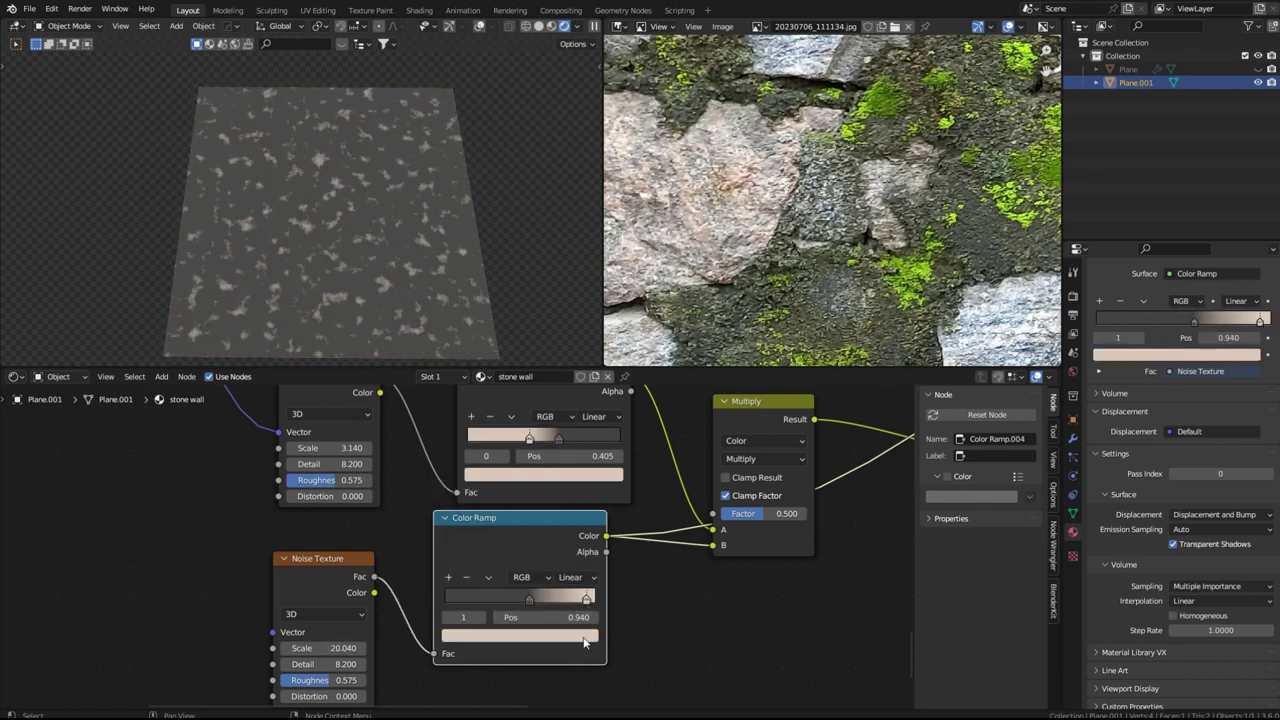
pyautogui.scroll(-3, 709, 565)
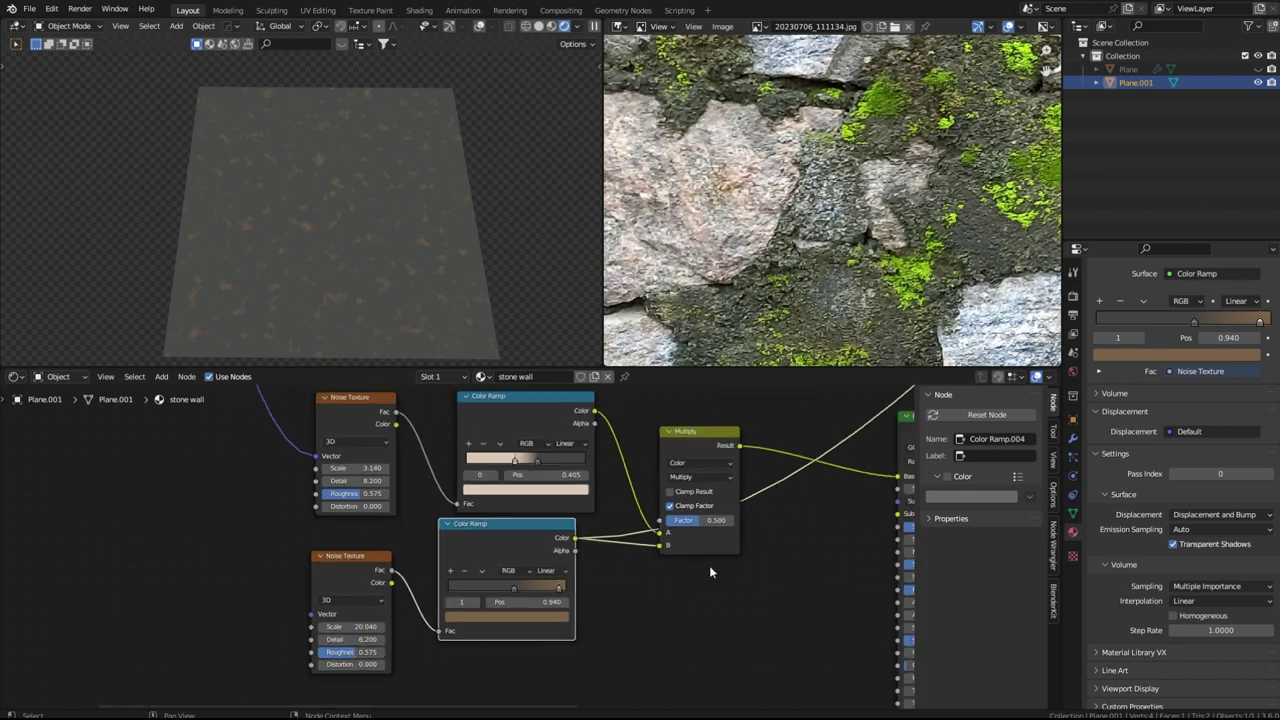
pyautogui.moveTo(709, 565); pyautogui.dragTo(664, 599, button='middle')
pyautogui.keyDown('ctrl'); pyautogui.keyDown('shift'); pyautogui.click(640, 465); pyautogui.keyUp('shift'); pyautogui.keyUp('ctrl')
# Try the colour mix at factor 1.000 with the Add and Multiply blend modes
pyautogui.moveTo(650, 554); pyautogui.dragTo(690, 554)
pyautogui.click(648, 511)
pyautogui.click(638, 396)
pyautogui.click(648, 514)
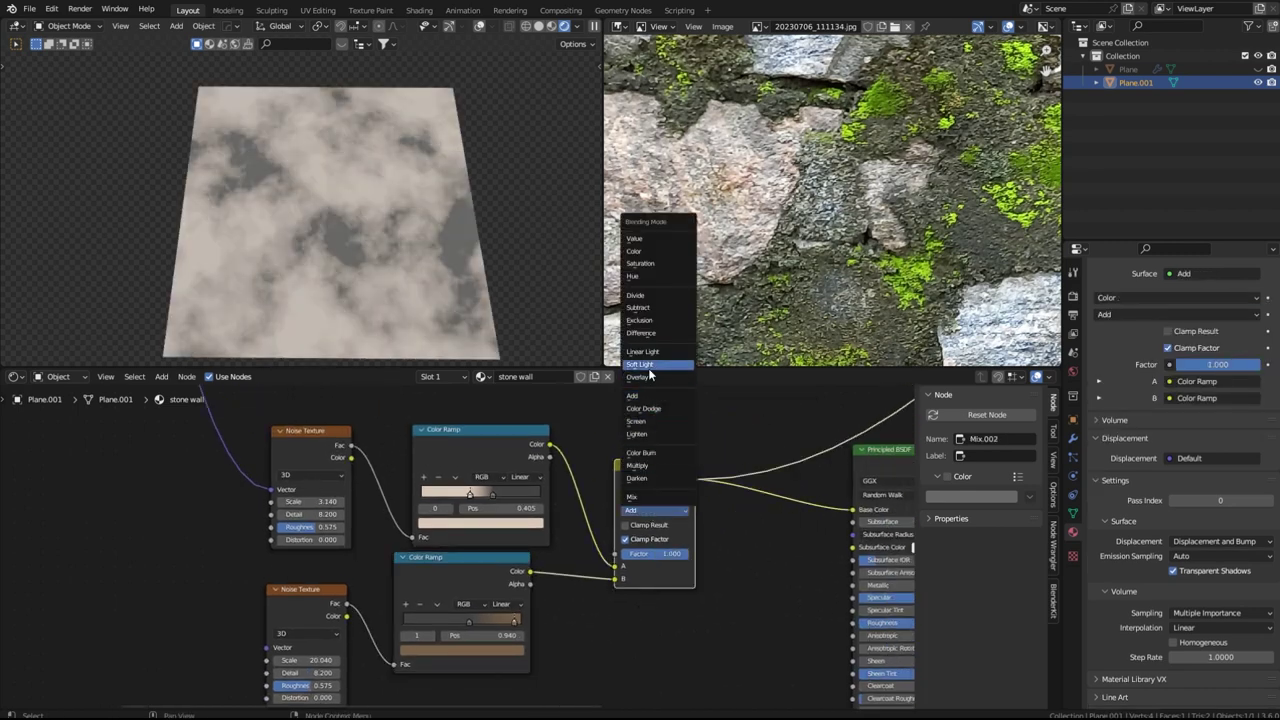
pyautogui.click(637, 465)
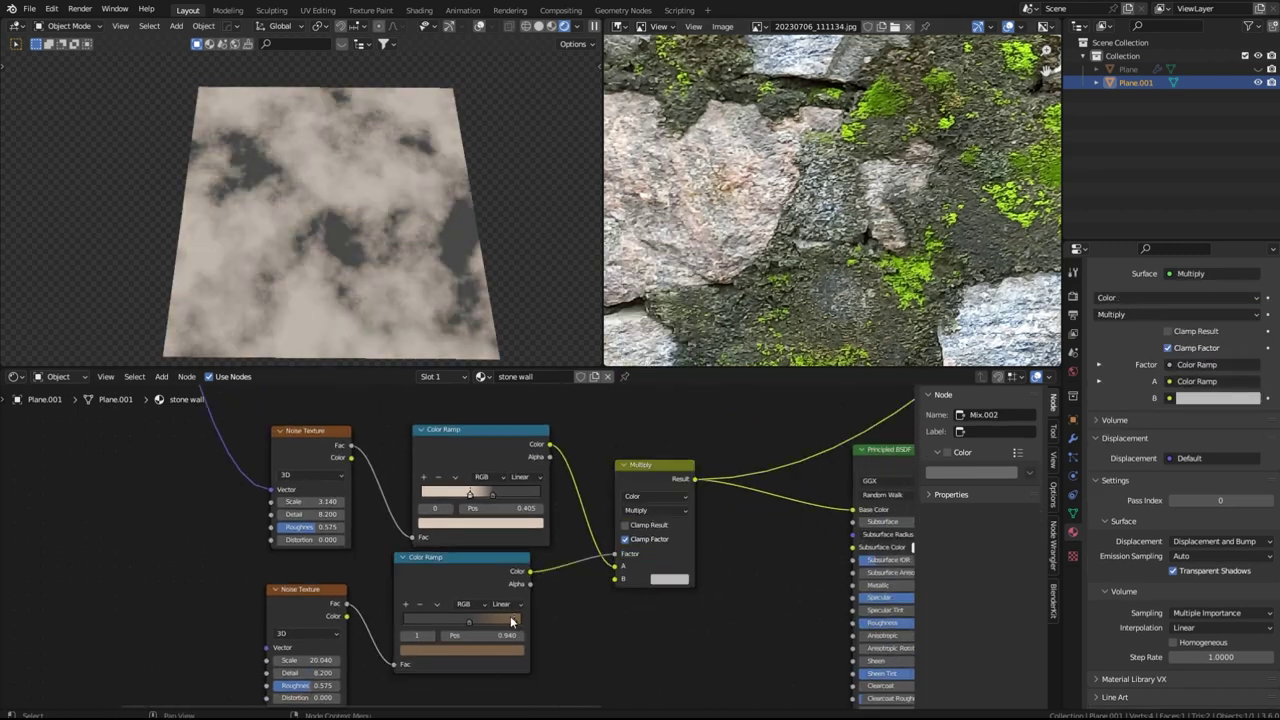
# Drive the mix's Factor with the lower ramp, switch it to Mix blending, and use brown for A and the upper ramp for B
pyautogui.click(667, 580)
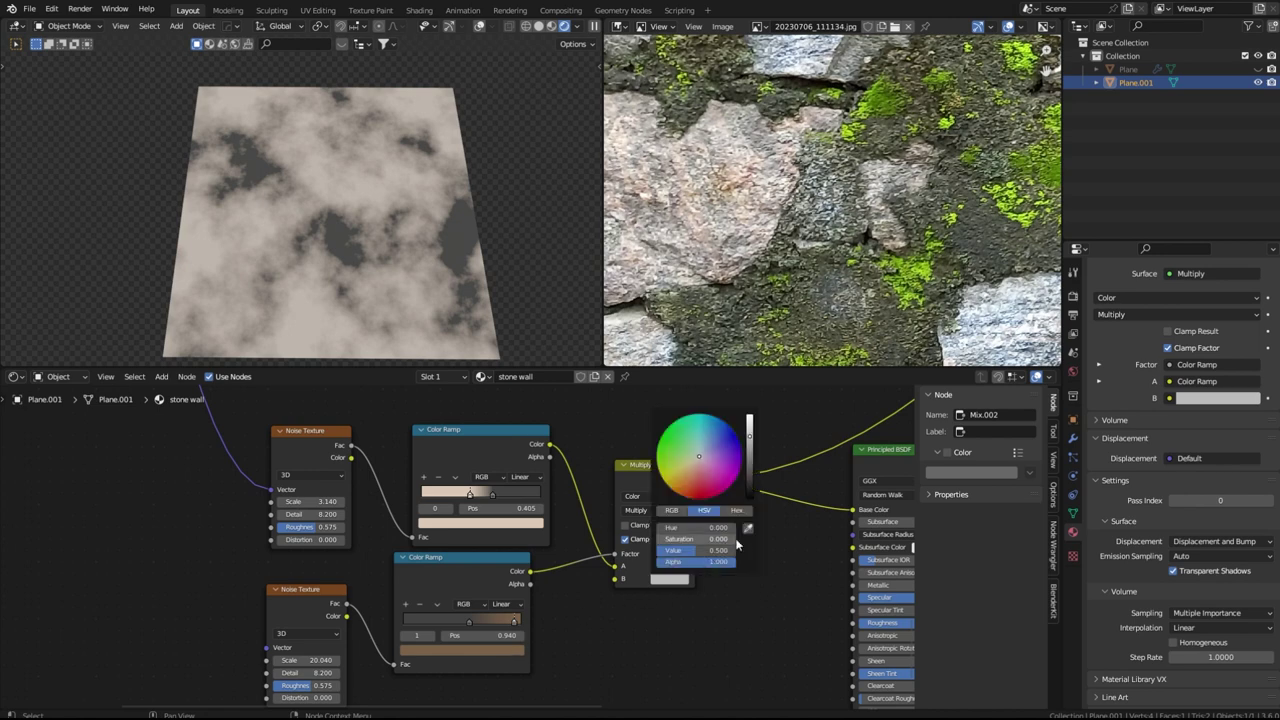
pyautogui.click(748, 529)
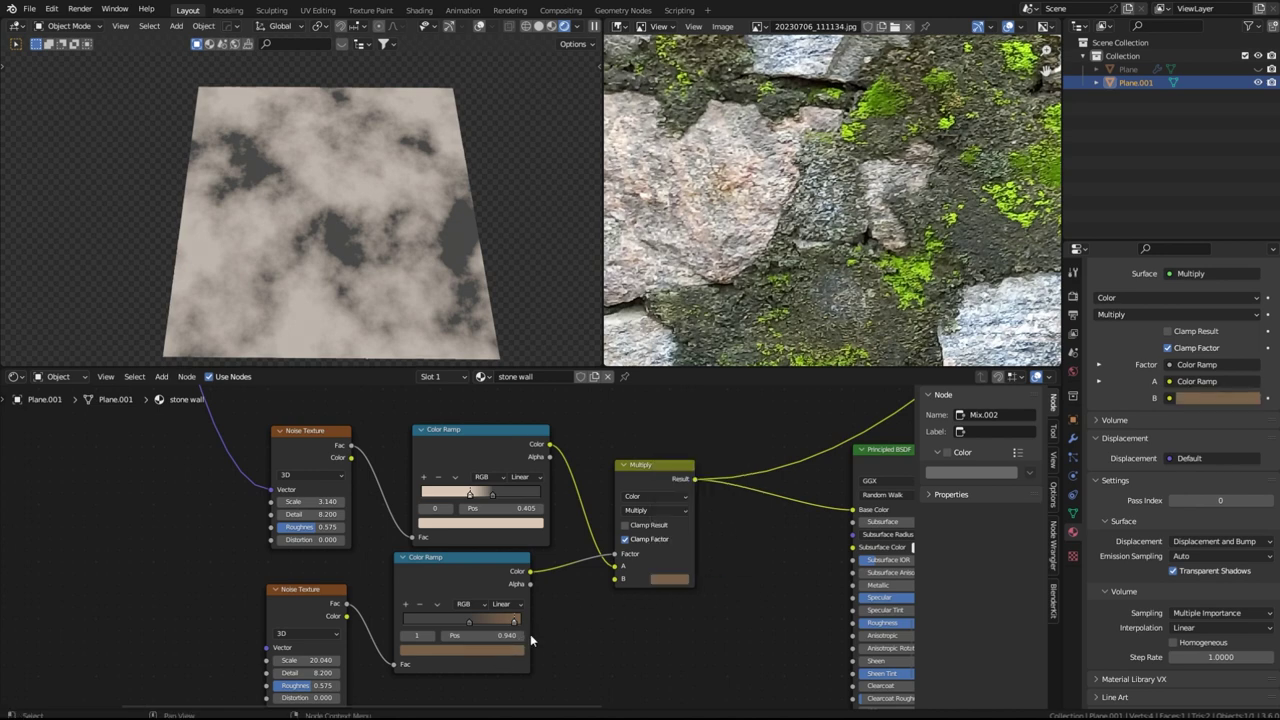
pyautogui.click(505, 651)
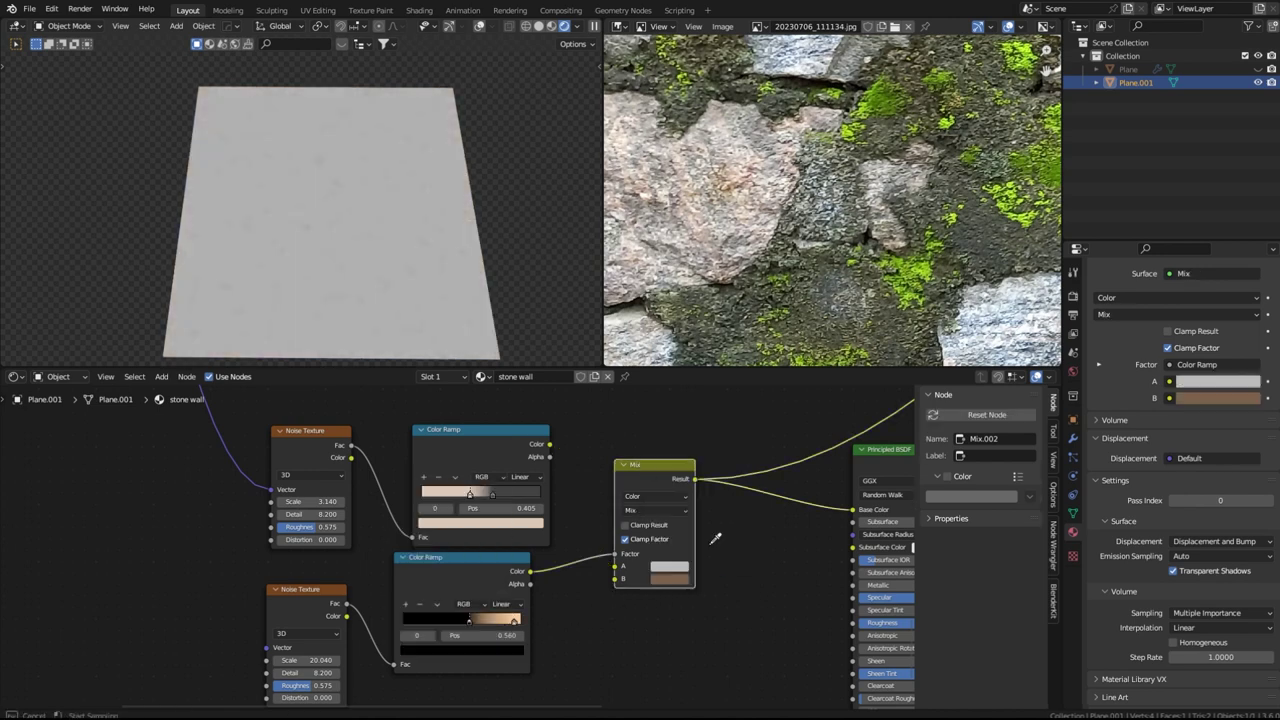
pyautogui.click(673, 577)
pyautogui.moveTo(548, 445); pyautogui.dragTo(619, 583)
# Reverse the lower ramp to run from white to grey with its first stop at 0.555, and save the file
pyautogui.moveTo(514, 621); pyautogui.dragTo(422, 627)
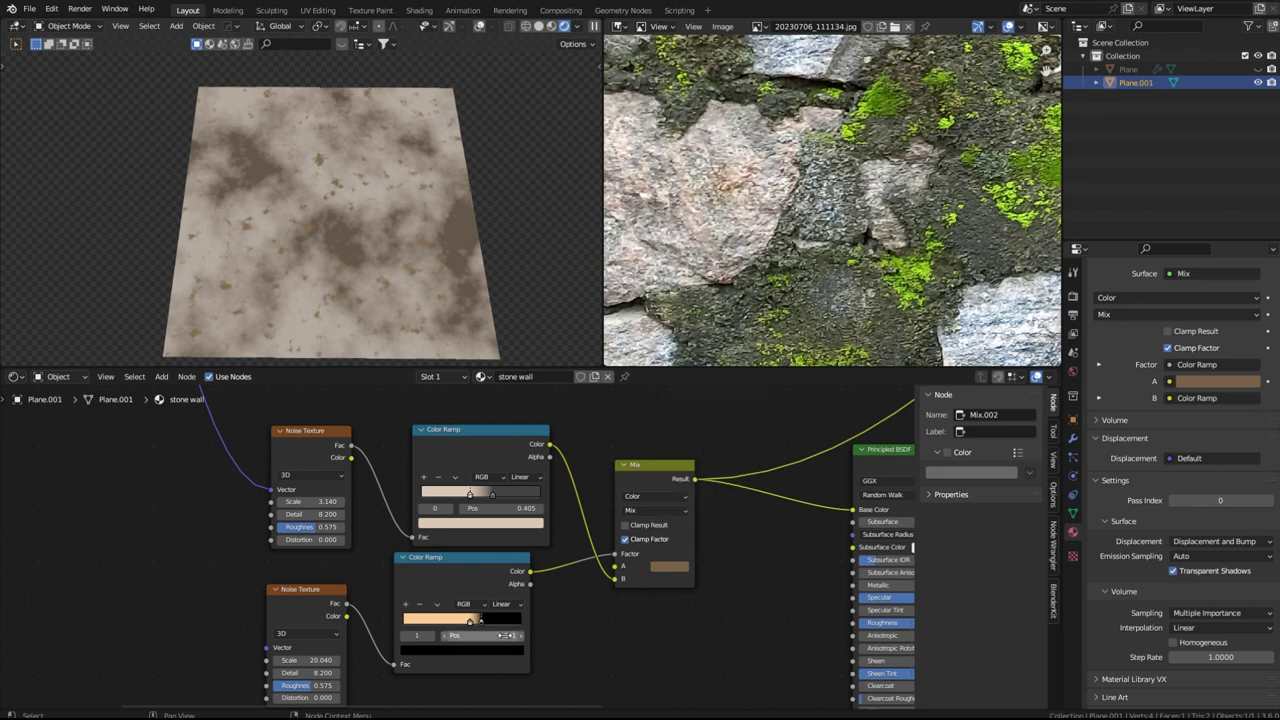
pyautogui.click(471, 624)
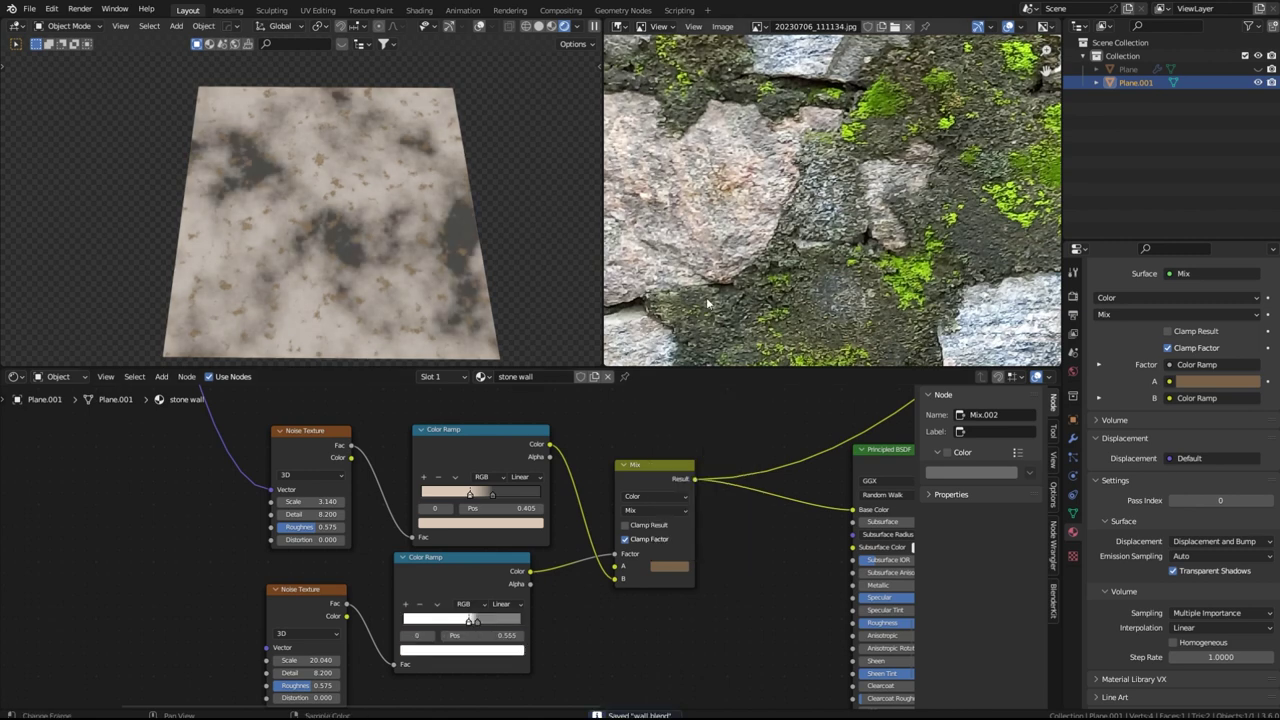
# Connect the Mapping node's Vector output to the second stone Noise Texture
pyautogui.scroll(-11, 650, 537)
pyautogui.moveTo(348, 530); pyautogui.dragTo(380, 593, button='middle')
pyautogui.scroll(-8, 381, 593)
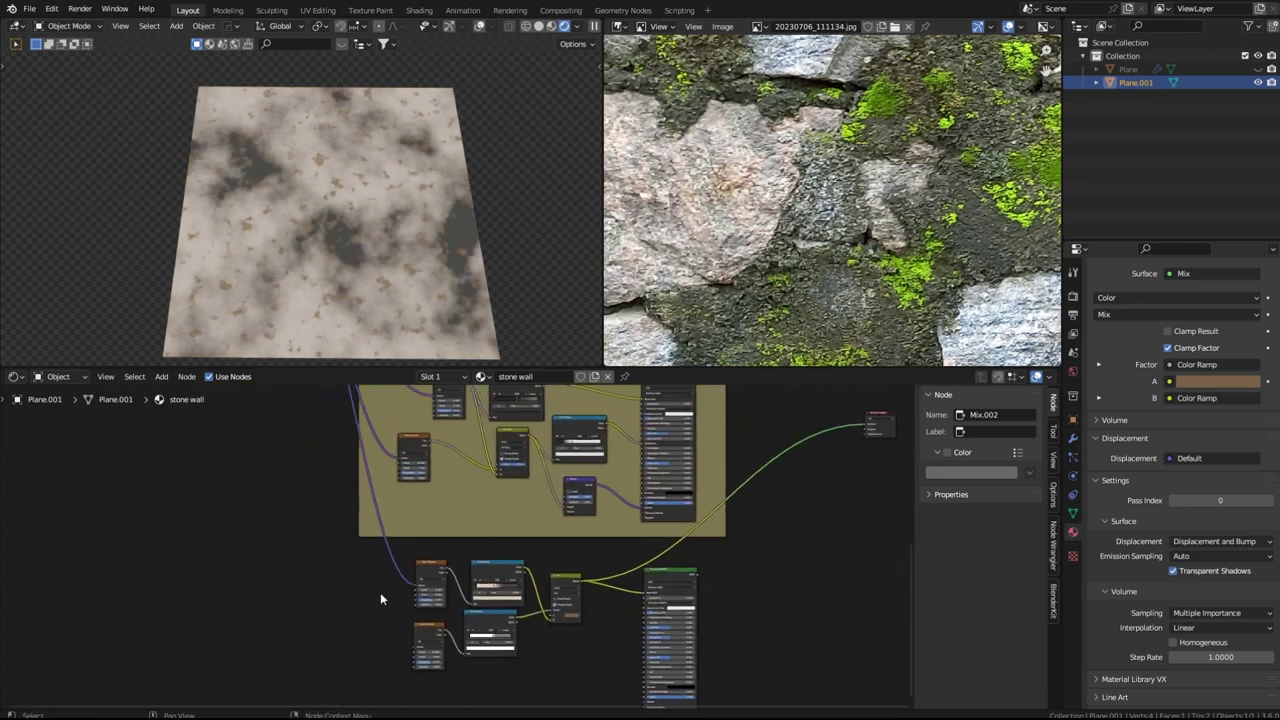
pyautogui.moveTo(368, 394); pyautogui.dragTo(437, 612)
# Duplicate the second stone Noise Texture and place the copy beneath it
pyautogui.scroll(9, 443, 625)
pyautogui.click(447, 564)
pyautogui.hotkey('shift', 'd')
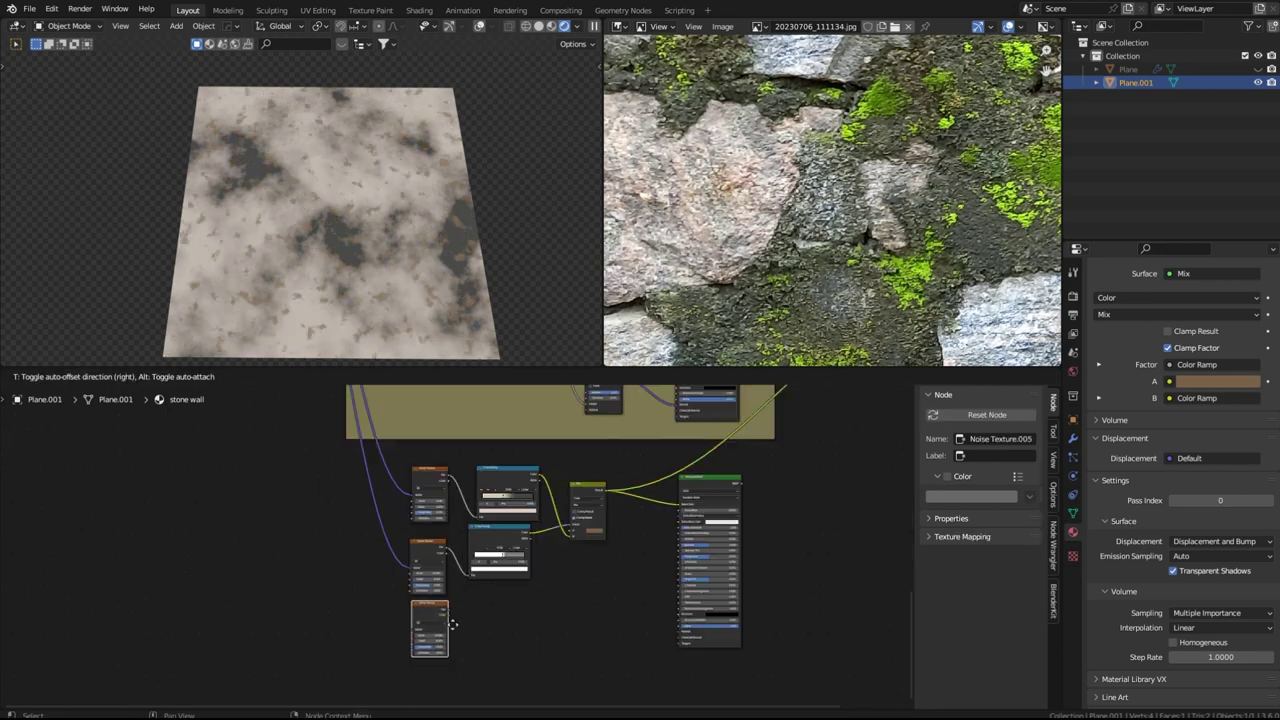
pyautogui.click(449, 634)
# Link the third Noise Texture's Vector input and insert a new Mapping node on that link
pyautogui.scroll(-14, 448, 615)
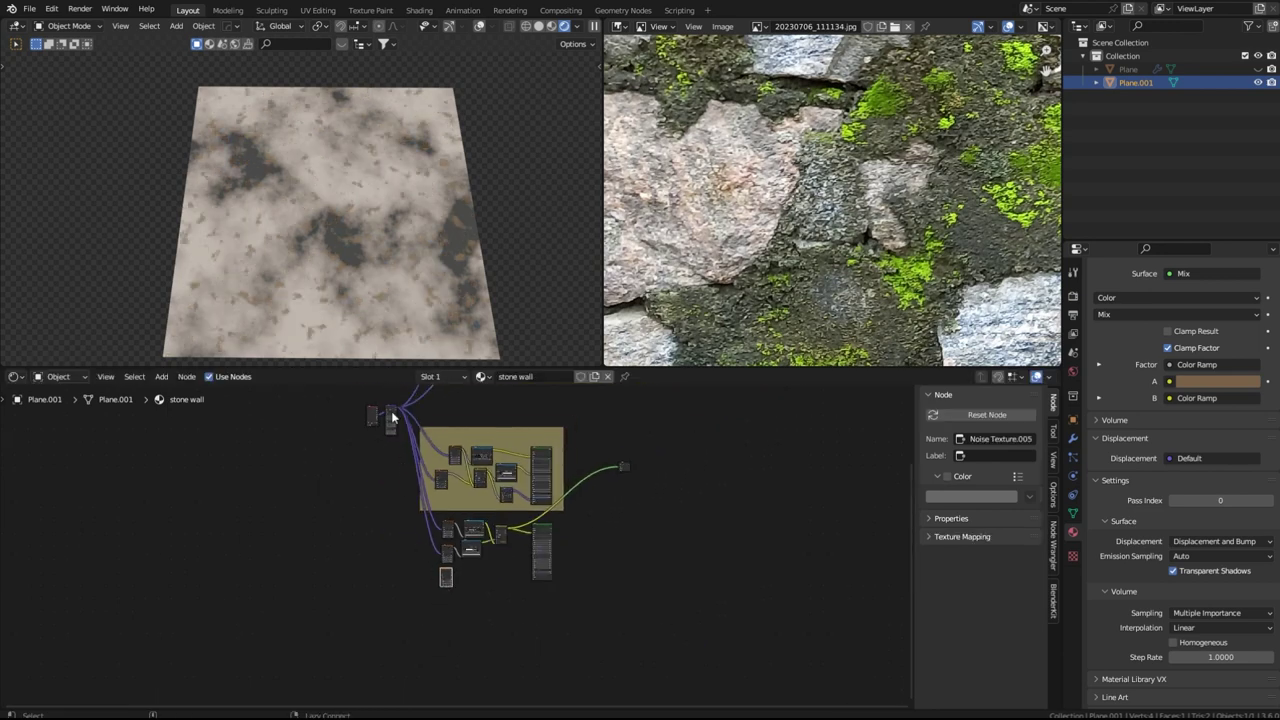
pyautogui.press('KP_Decimal')
pyautogui.hotkey('shift', 'a')
pyautogui.write('mapp')
pyautogui.click(417, 560)
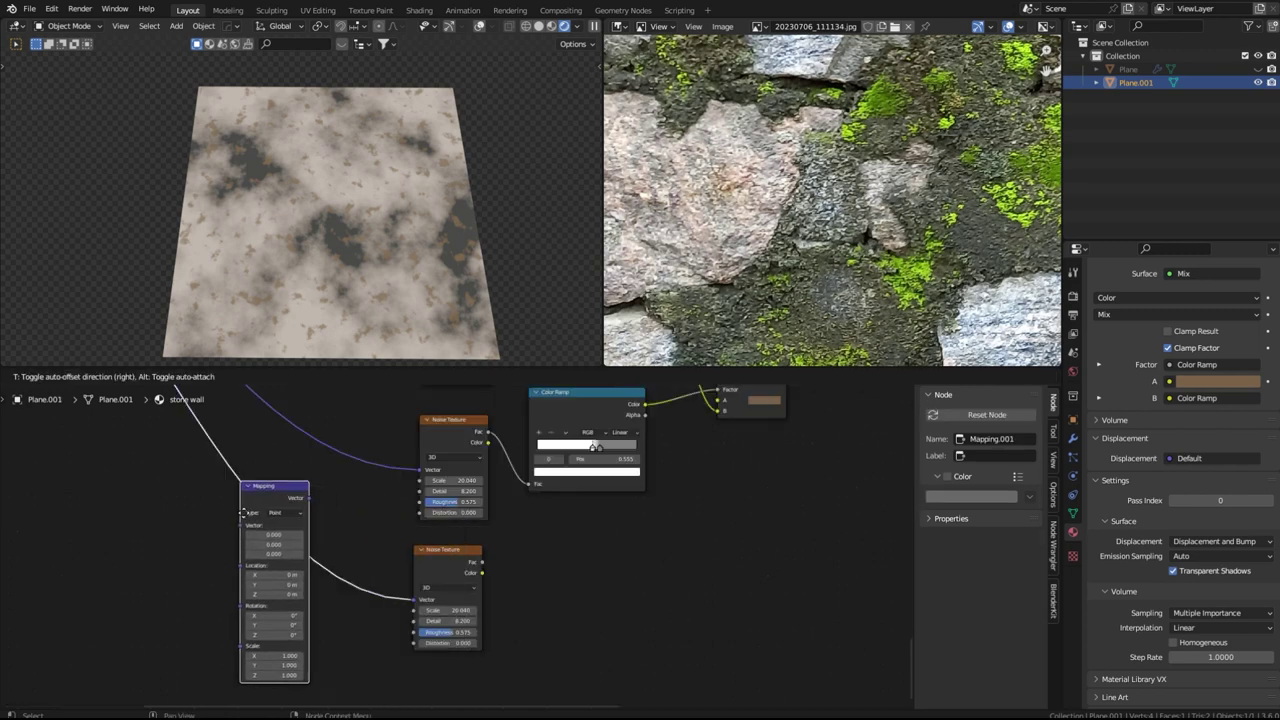
pyautogui.click(241, 514)
# Preview the third Noise Texture and stretch it by setting the new Mapping's Y scale to 3.840
pyautogui.scroll(3, 308, 528)
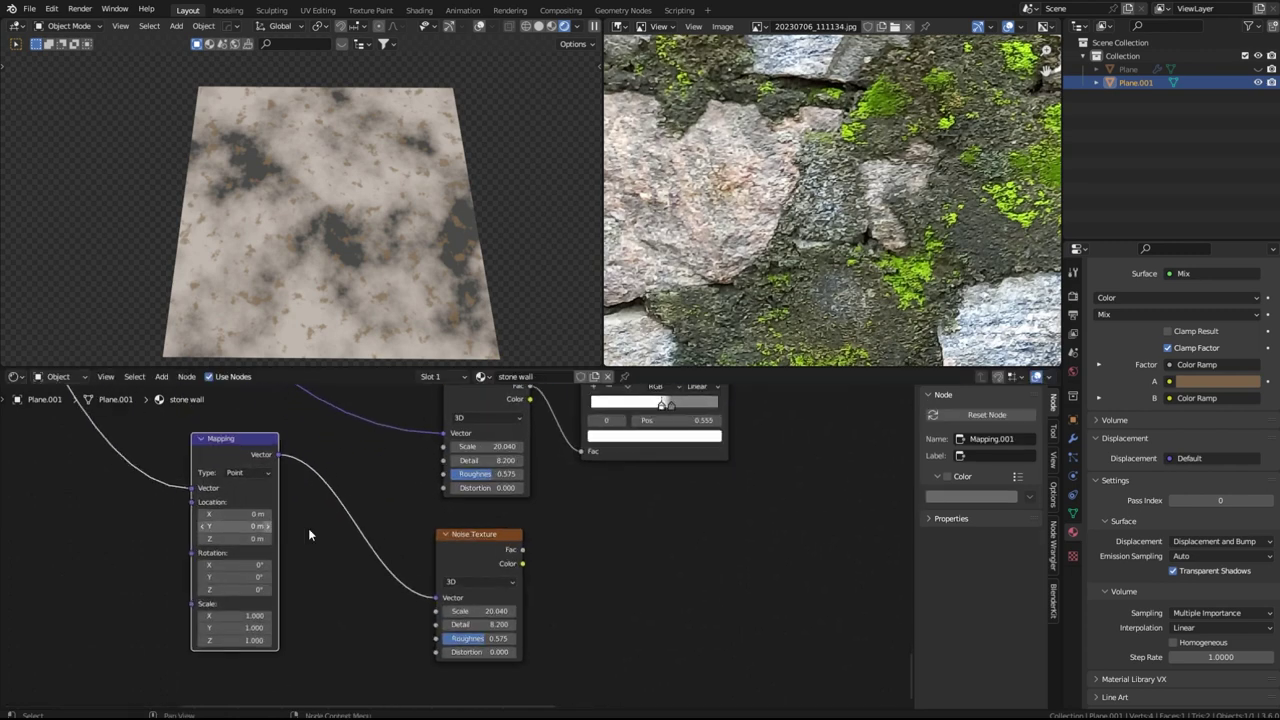
pyautogui.keyDown('ctrl'); pyautogui.keyDown('shift'); pyautogui.click(482, 534); pyautogui.keyUp('shift'); pyautogui.keyUp('ctrl')
pyautogui.moveTo(248, 627); pyautogui.dragTo(321, 627)
# Add a Color Ramp after the third Noise Texture, move its black stop to about the middle, and set the noise's scale to 14.110
pyautogui.scroll(-1, 590, 525)
pyautogui.hotkey('shift', 'a')
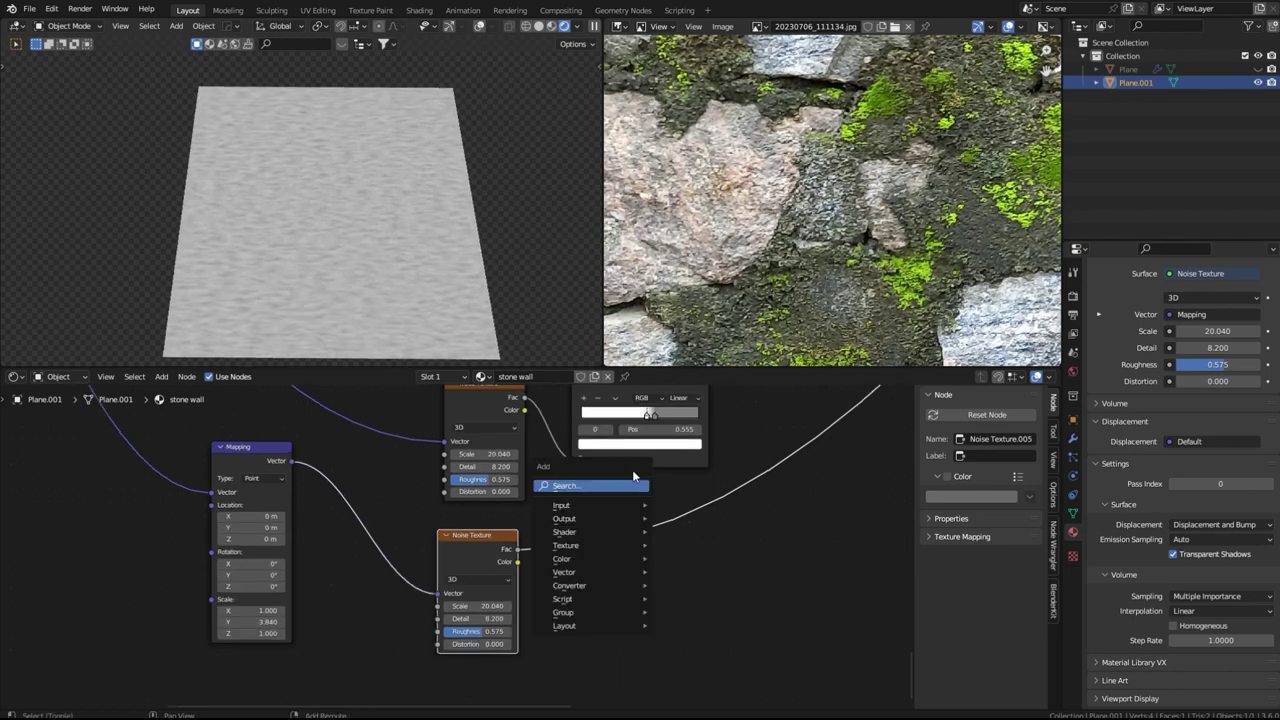
pyautogui.click(617, 484)
pyautogui.click(590, 505)
pyautogui.scroll(1, 610, 540)
pyautogui.moveTo(612, 571); pyautogui.dragTo(686, 578)
pyautogui.moveTo(498, 616); pyautogui.dragTo(455, 616)
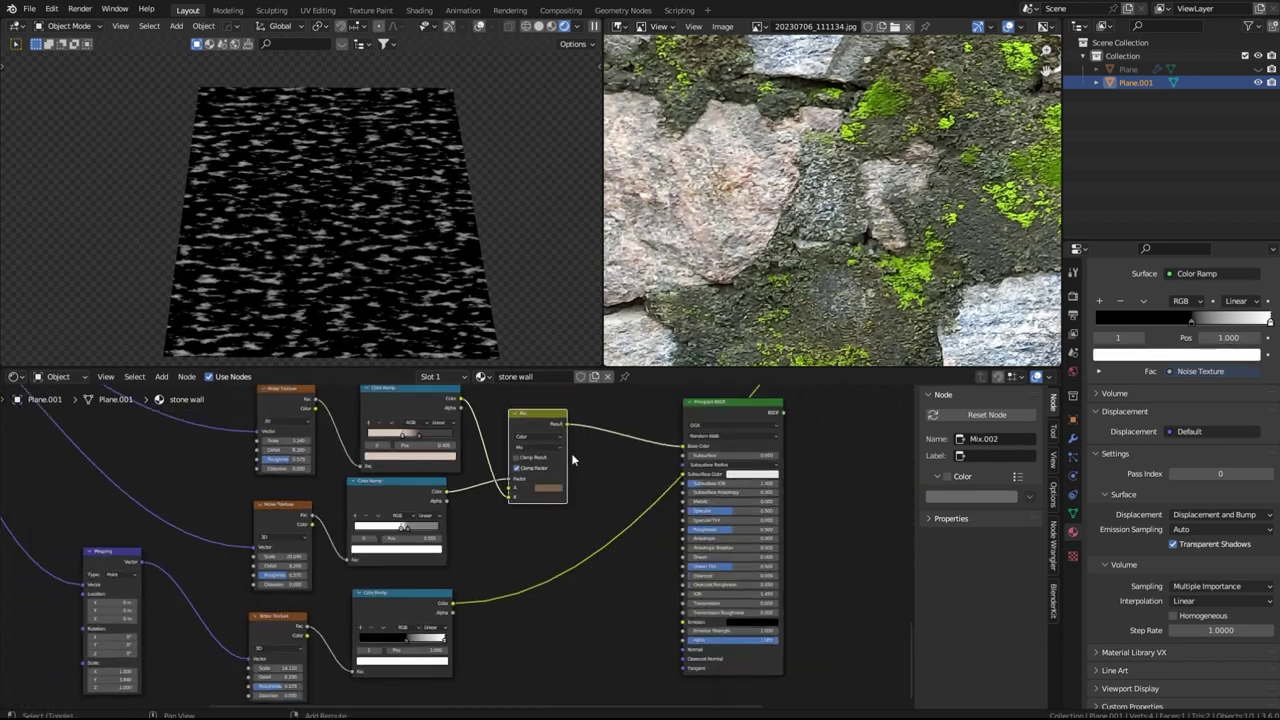
# Duplicate the Mix node onto the Base Color link and sample light blue from the reference stone for its B colour
pyautogui.hotkey('shift', 'd')
pyautogui.click(656, 445)
pyautogui.click(642, 488)
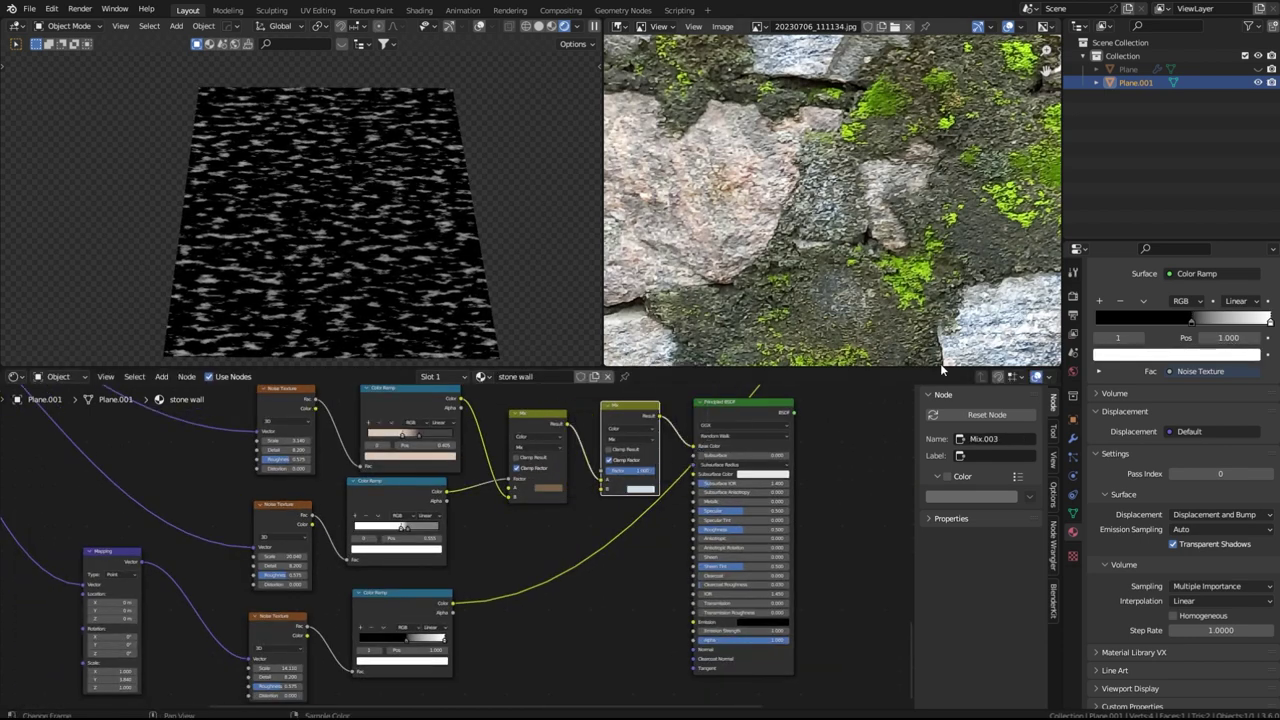
# Make the second Mix's B colour a stronger blue, feed the third ramp into its Factor and preview the stone shader
pyautogui.scroll(2, 658, 500)
pyautogui.click(684, 532)
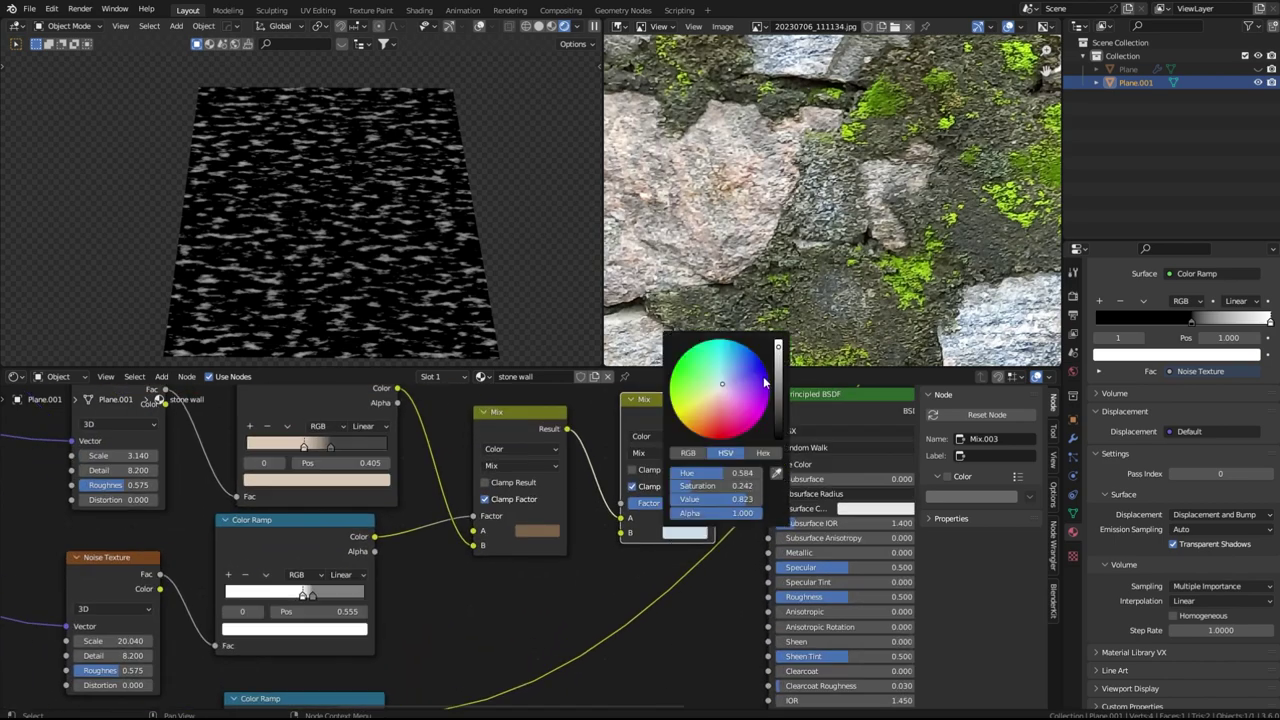
pyautogui.scroll(-1, 579, 446)
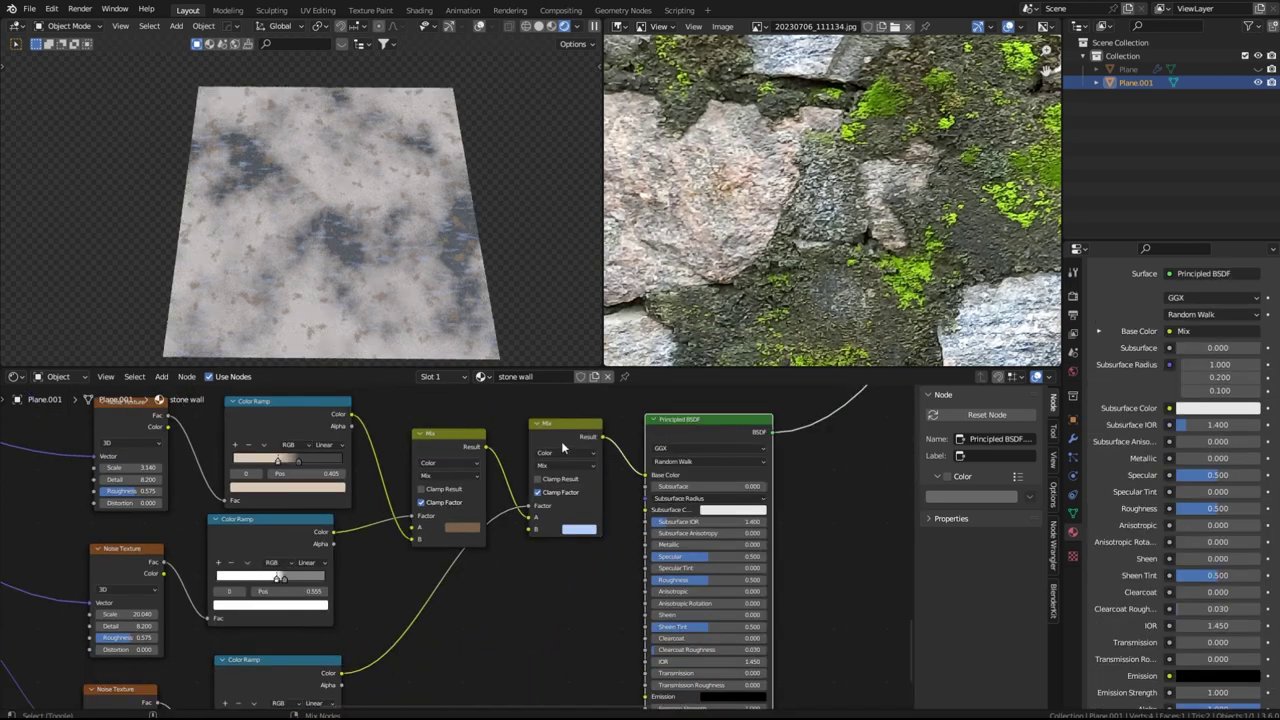
# Move the third Color Ramp's white stop to 0.800 to strengthen the blue streaks
pyautogui.click(565, 445)
pyautogui.moveTo(445, 593); pyautogui.dragTo(525, 500, button='middle')
pyautogui.scroll(1, 431, 586)
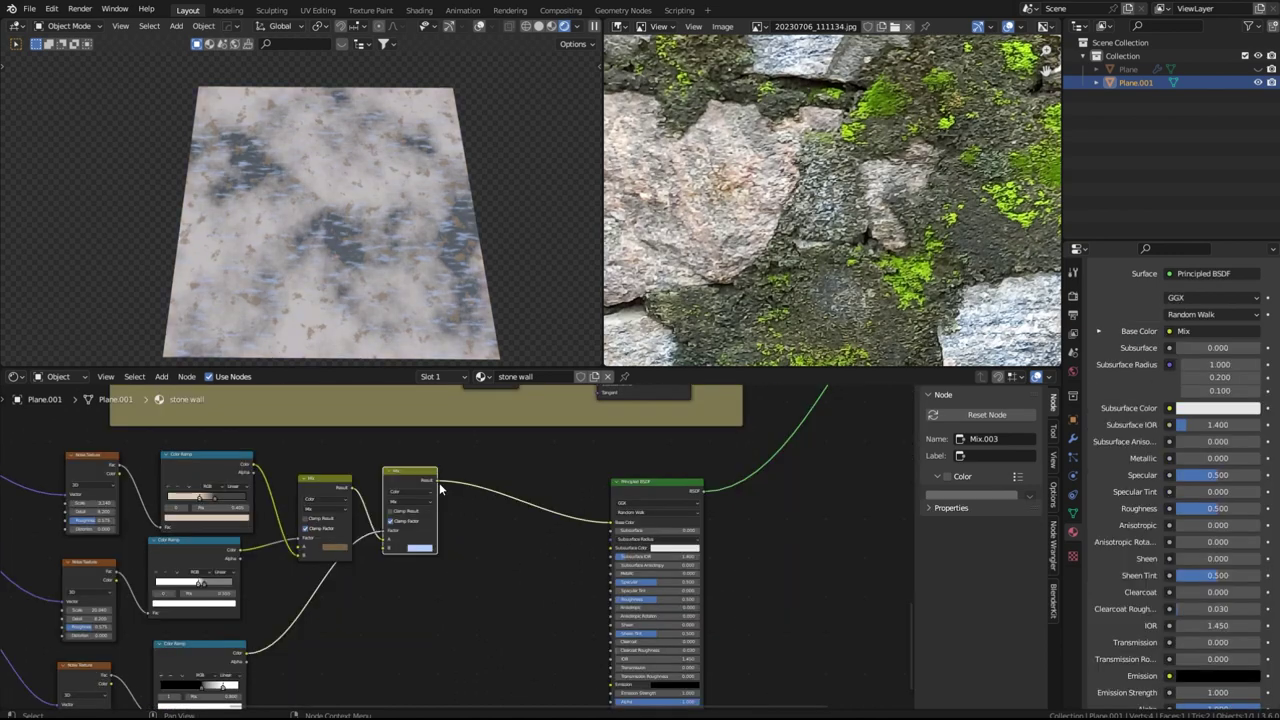
# Feed the second Mix's Result into the stone shader's Roughness through a new Color Ramp with its last stop at 0.645
pyautogui.moveTo(438, 481); pyautogui.dragTo(611, 599)
pyautogui.write('col')
pyautogui.click(524, 596)
pyautogui.moveTo(572, 616); pyautogui.dragTo(599, 576, button='middle')
pyautogui.scroll(6, 583, 618)
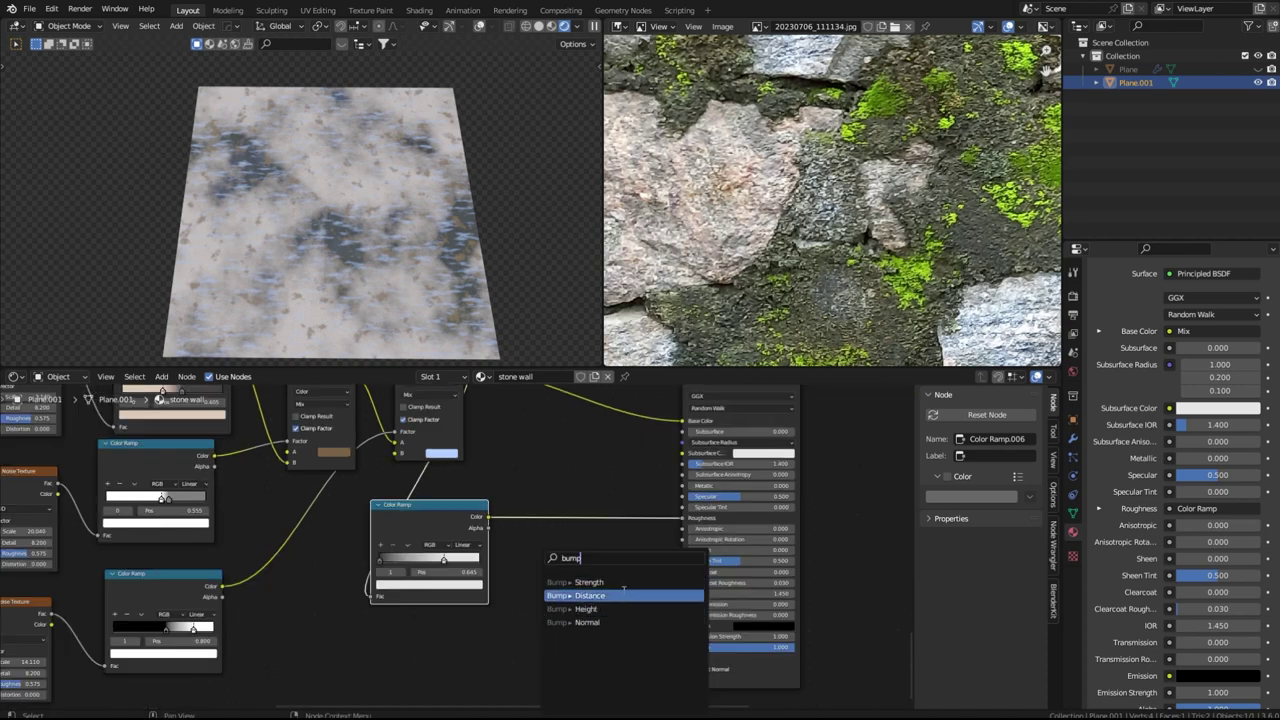
# Add a Bump node that takes the second Mix's Result as Height and connect it to the stone shader's Normal
pyautogui.click(620, 607)
pyautogui.click(508, 668)
pyautogui.moveTo(495, 646); pyautogui.dragTo(684, 658)
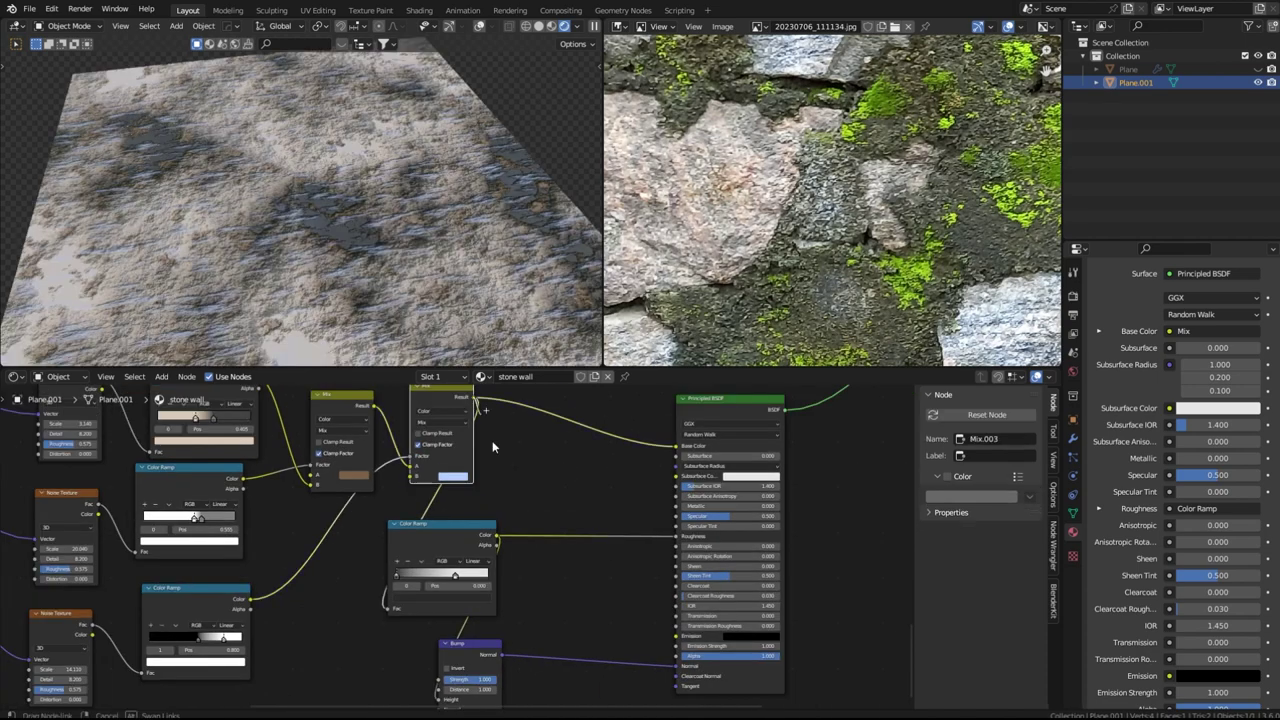
# Move the roughness Color Ramp's first stop to 0.264 and darken its last stop to a light grey
pyautogui.scroll(3, 488, 582)
pyautogui.moveTo(410, 577); pyautogui.dragTo(435, 582)
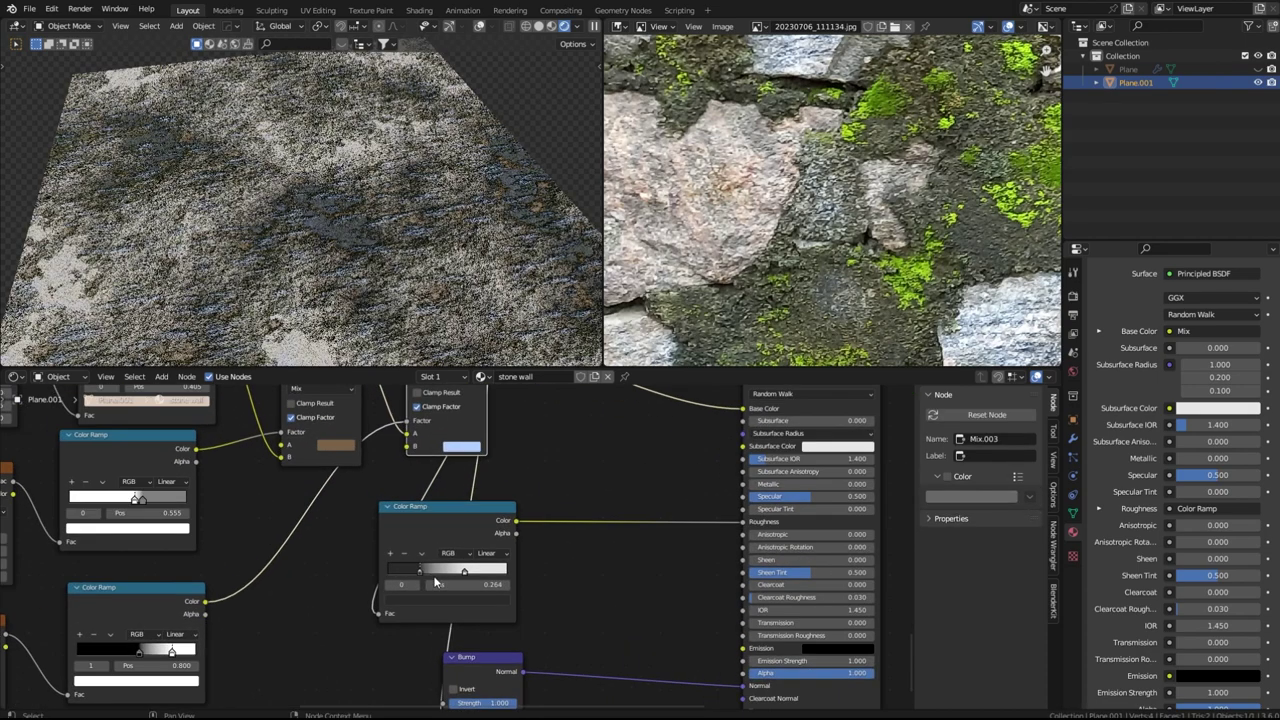
pyautogui.click(465, 572)
pyautogui.click(464, 600)
pyautogui.moveTo(481, 440); pyautogui.dragTo(481, 457)
pyautogui.scroll(-3, 560, 550)
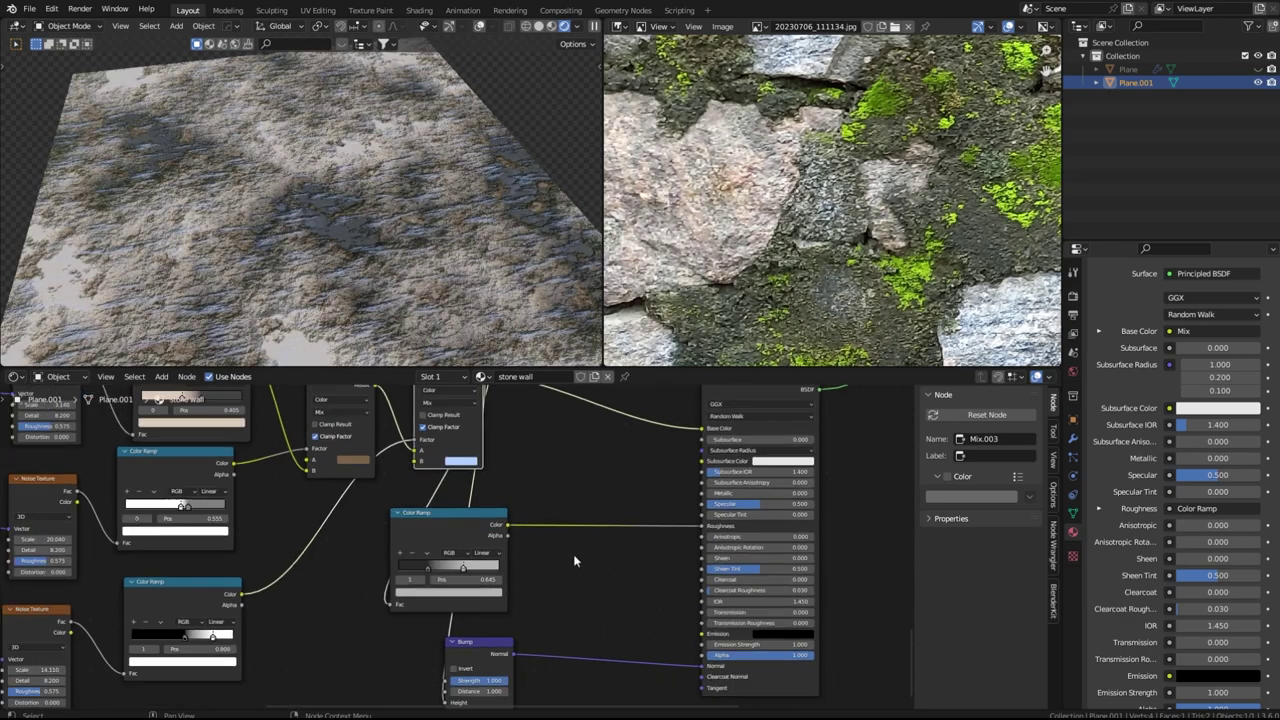
# Move the first stop of the stone's beige Color Ramp to 0.382 and open that stop's colour for editing
pyautogui.moveTo(554, 483); pyautogui.dragTo(552, 522, button='middle')
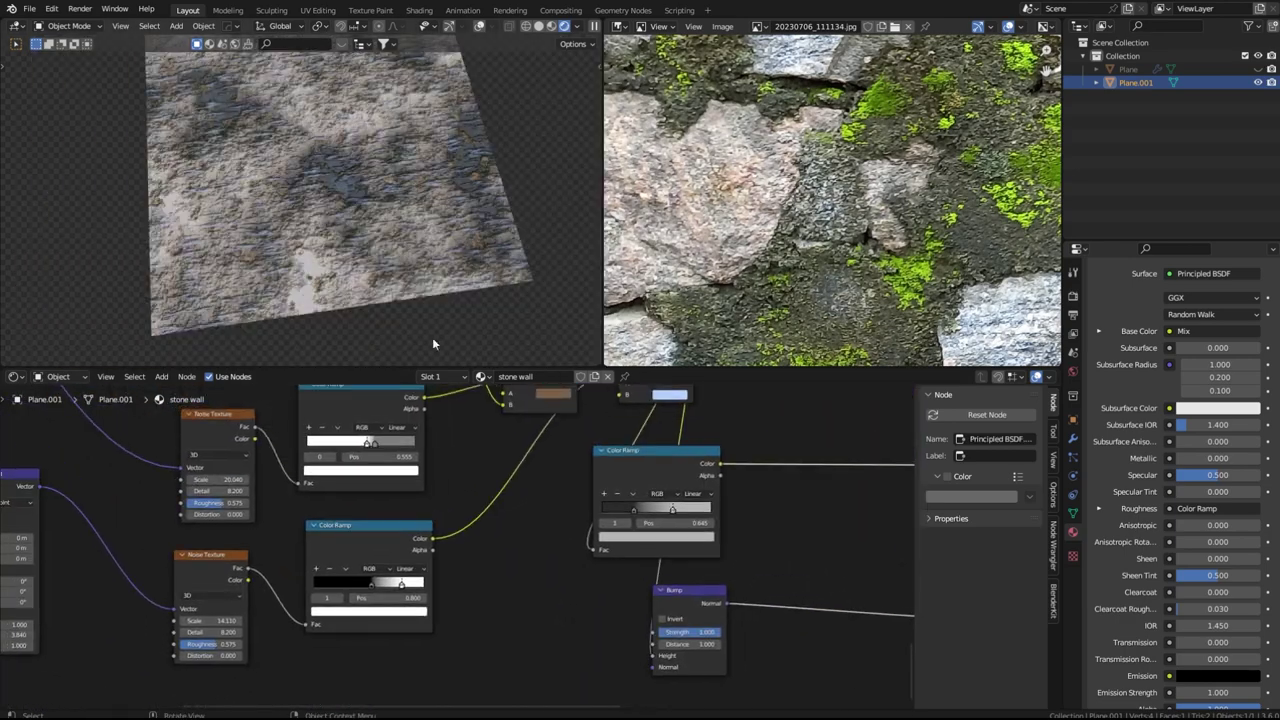
pyautogui.moveTo(432, 337); pyautogui.dragTo(431, 219, button='middle')
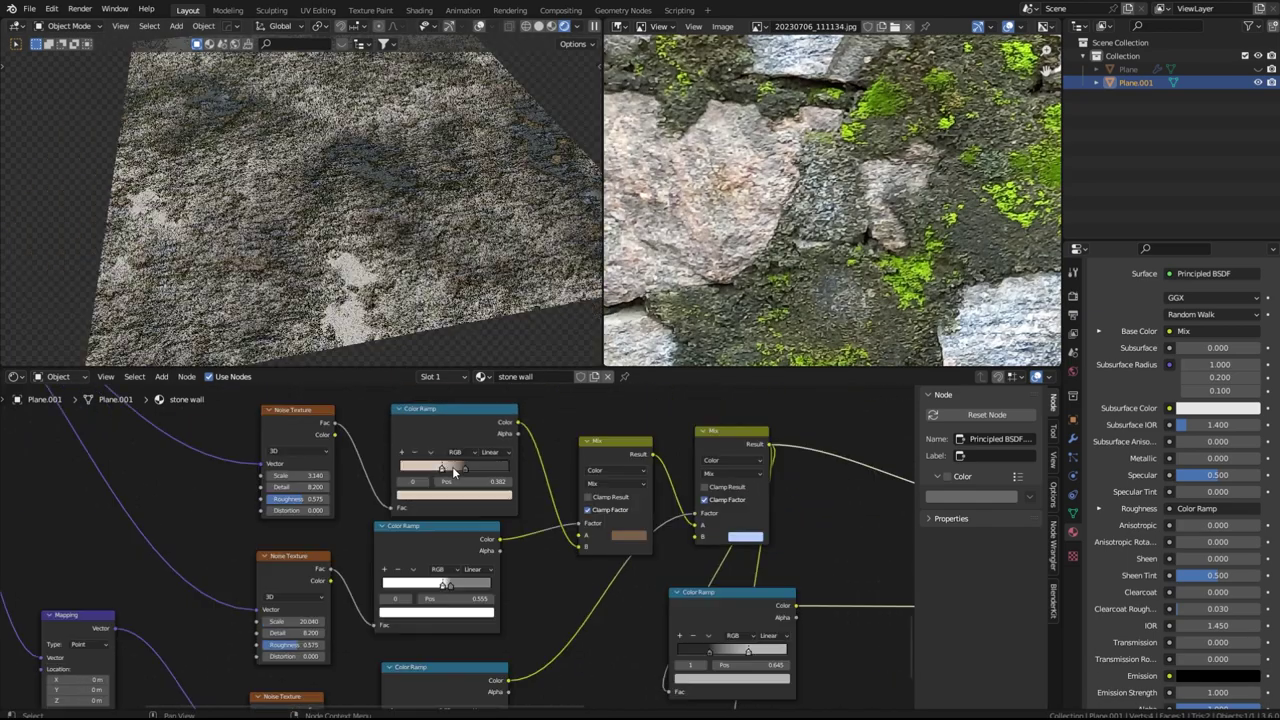
pyautogui.click(463, 497)
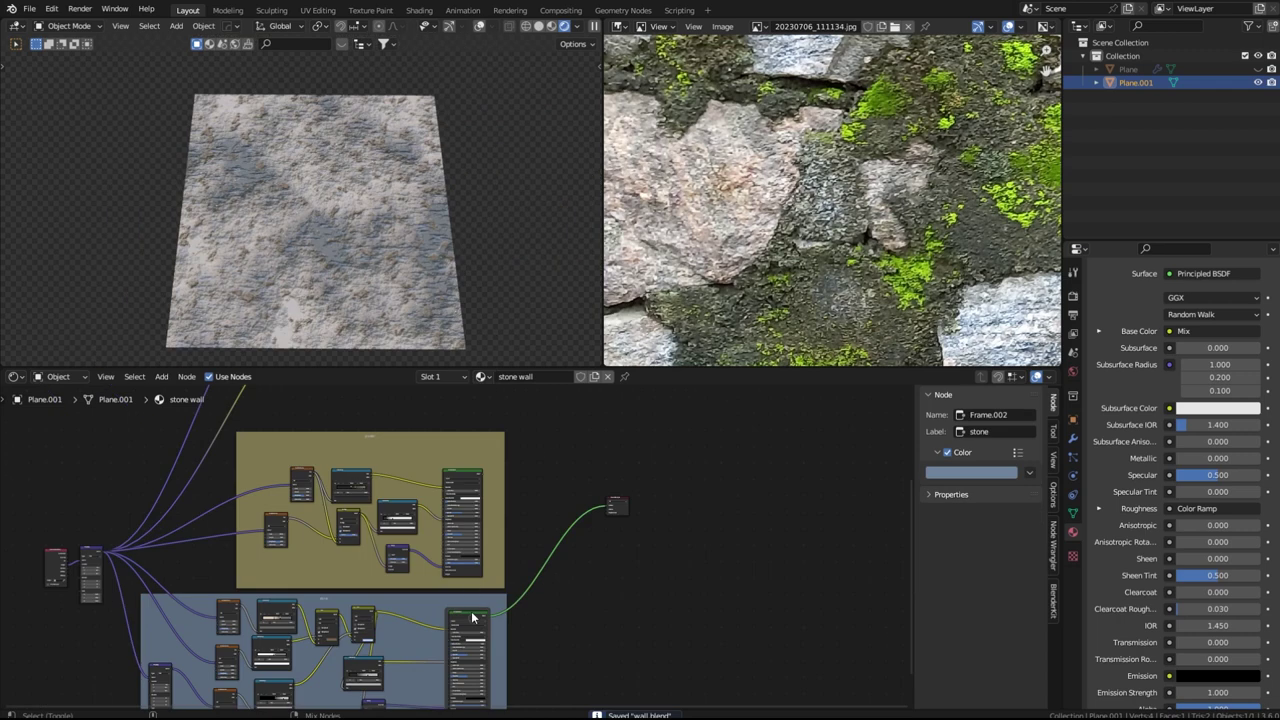
# Combine the plaster and stone Principled BSDF shaders with a Mix Shader feeding the Material Output
pyautogui.click(514, 543)
pyautogui.scroll(2, 520, 543)
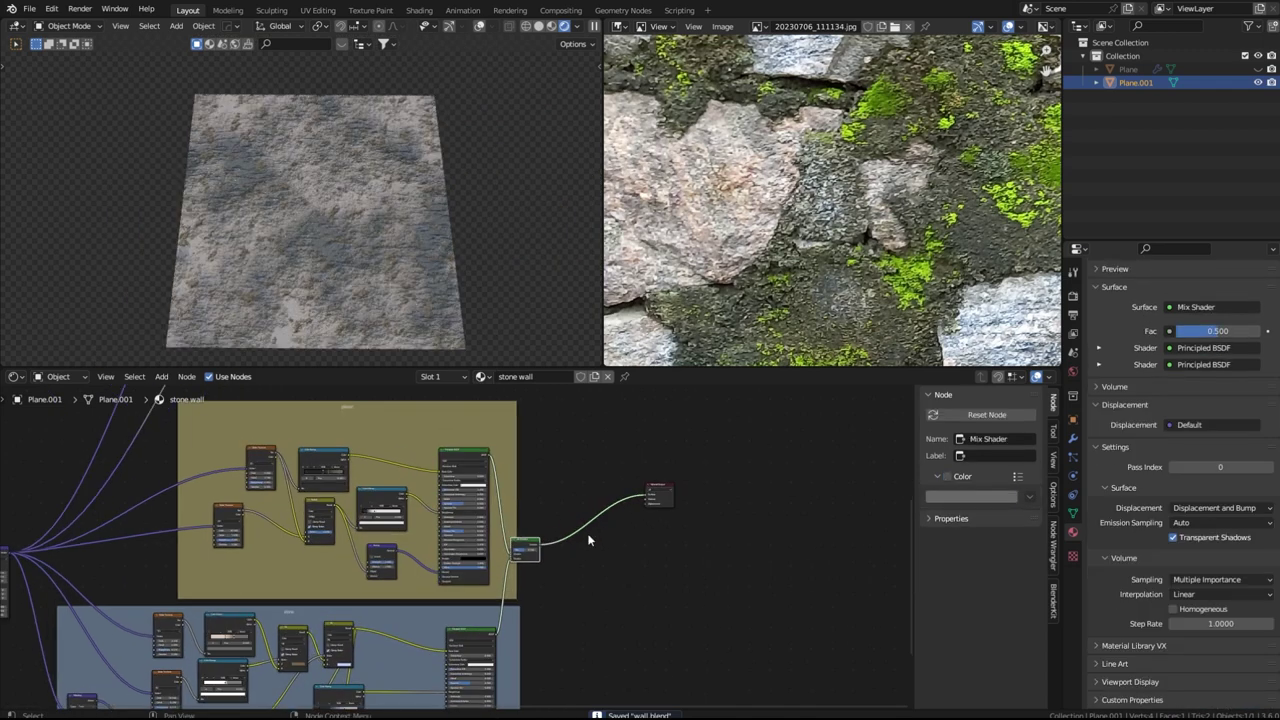
pyautogui.moveTo(523, 543); pyautogui.dragTo(595, 500)
# Connect the stone mask's Color Ramp to the Mix Shader's Fac
pyautogui.scroll(-5, 620, 540)
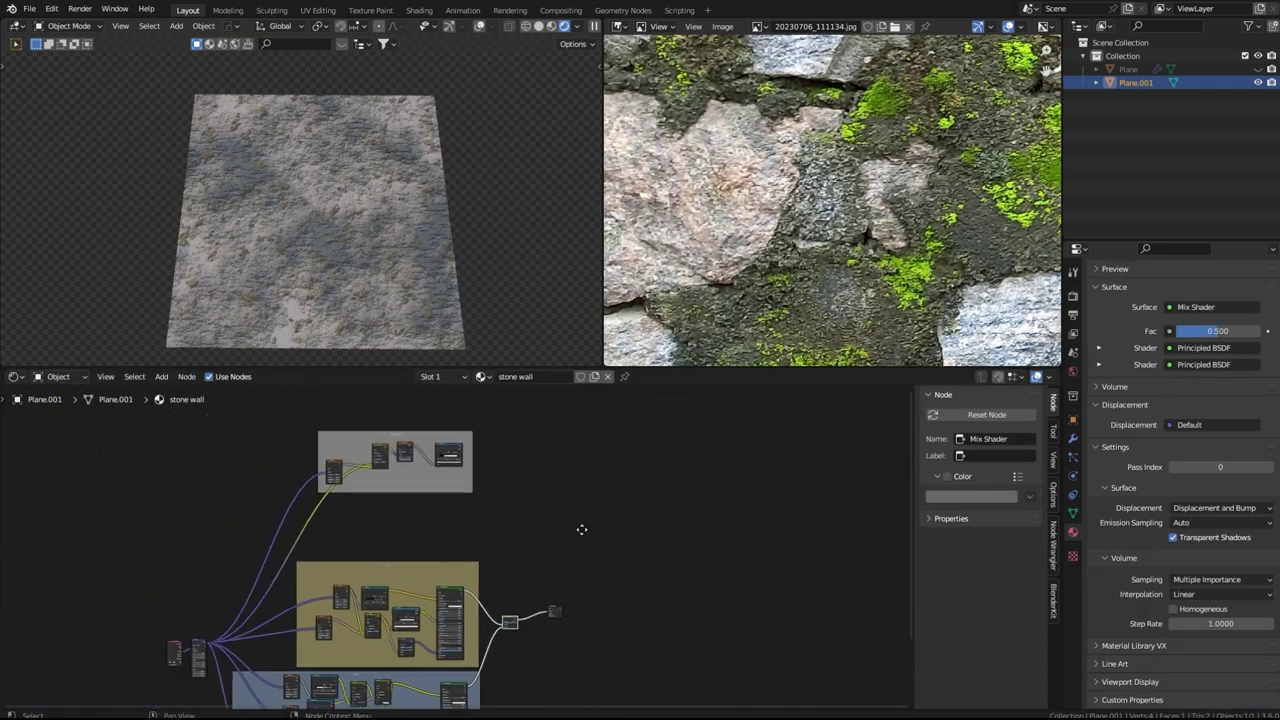
pyautogui.scroll(5, 516, 479)
pyautogui.moveTo(394, 438); pyautogui.dragTo(498, 654)
pyautogui.scroll(8, 423, 260)
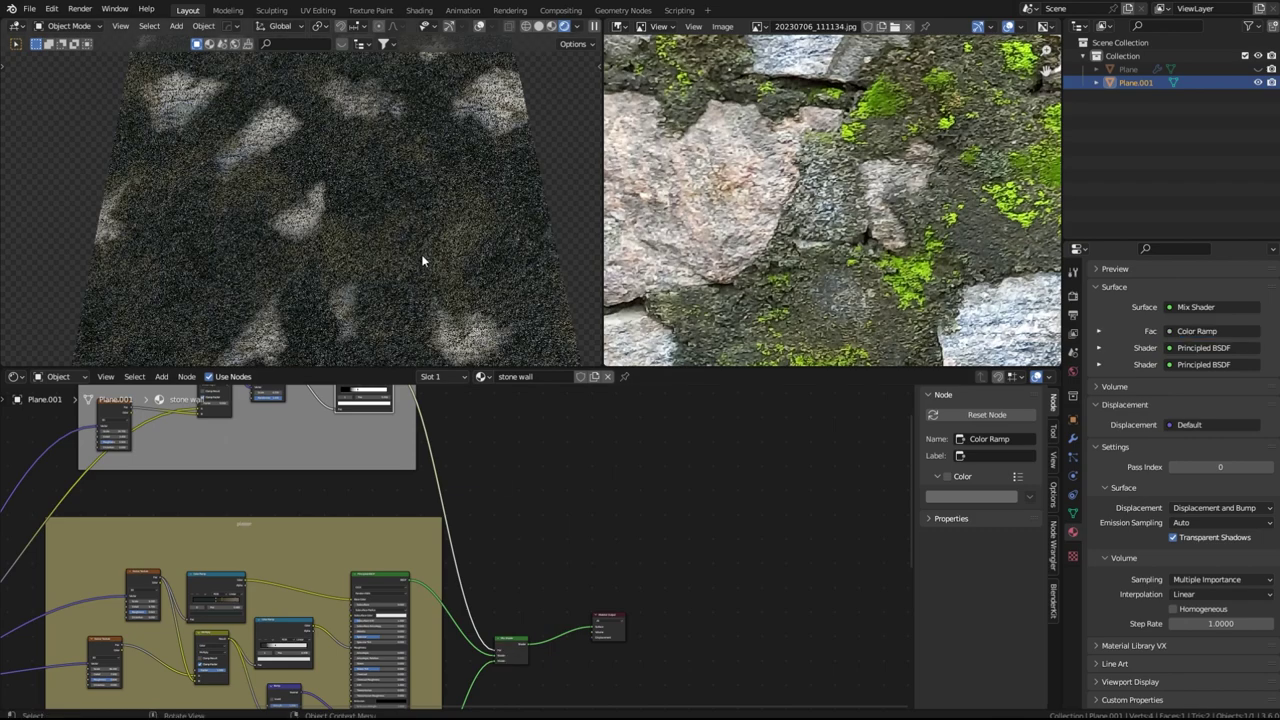
# Preview the stone mask and adjust its Color Ramp, placing the black stop at 0.186
pyautogui.scroll(-5, 438, 278)
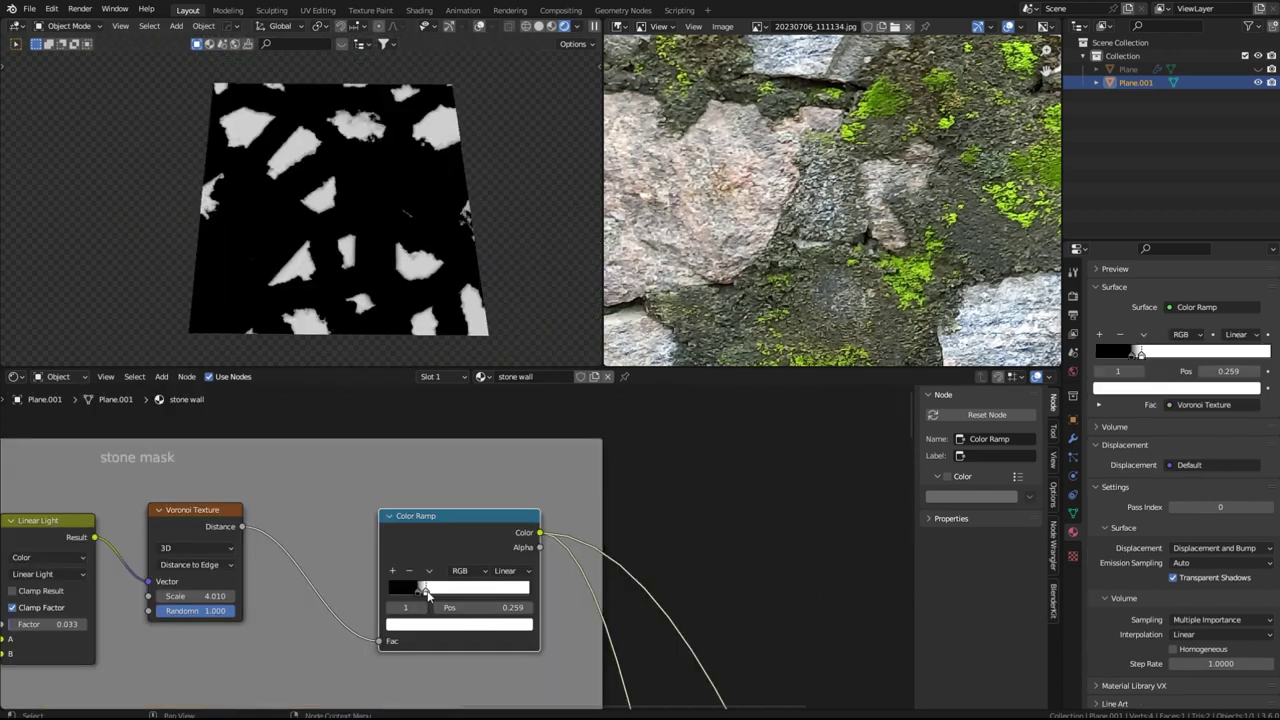
pyautogui.click(420, 593)
pyautogui.moveTo(419, 594); pyautogui.dragTo(419, 592)
pyautogui.click(422, 592)
pyautogui.scroll(-5, 440, 588)
pyautogui.moveTo(506, 597); pyautogui.dragTo(491, 520, button='middle')
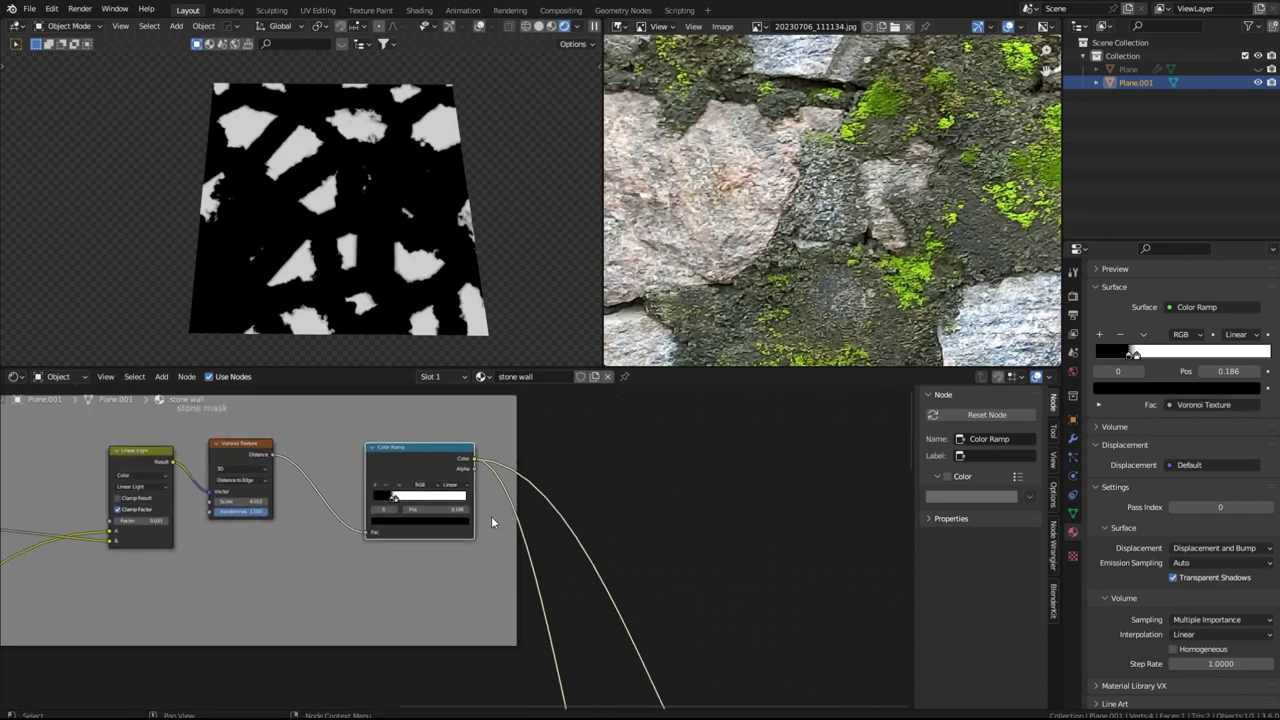
# Return to the combined shader preview, save the file and inspect the blended stones on the plane
pyautogui.scroll(7, 420, 517)
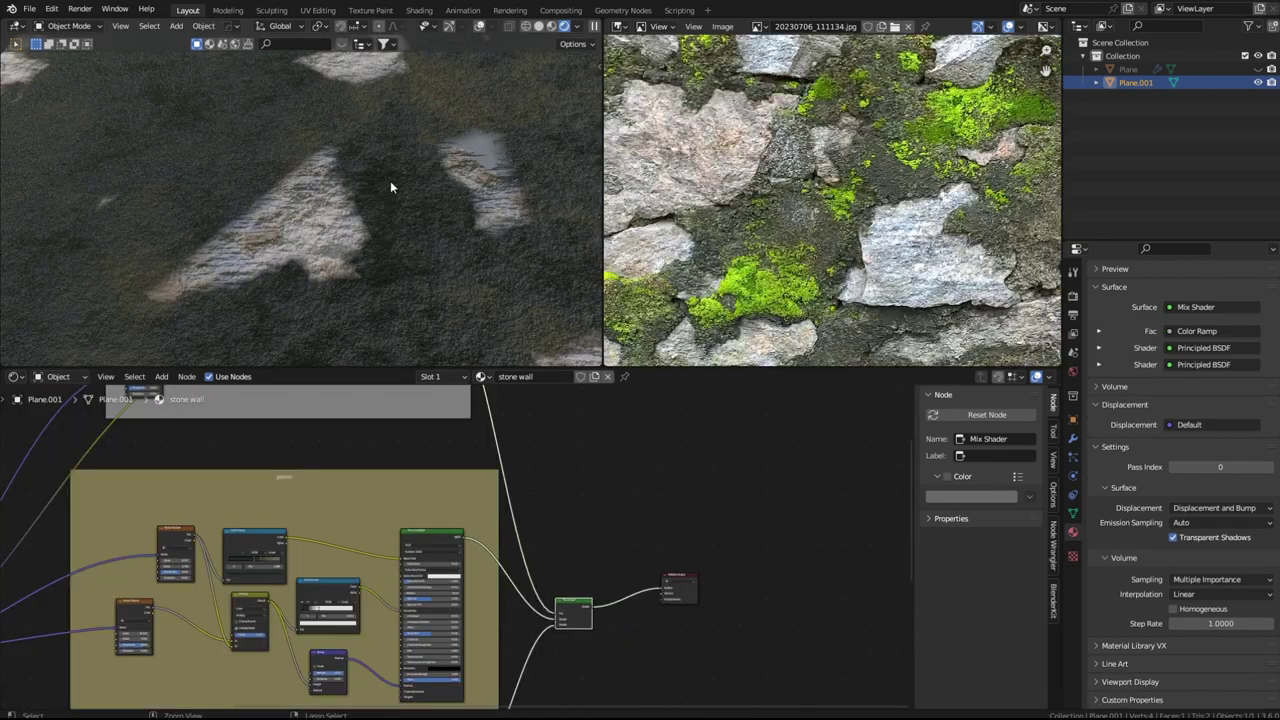
pyautogui.hotkey('ctrl', 's')
pyautogui.scroll(-4, 397, 192)
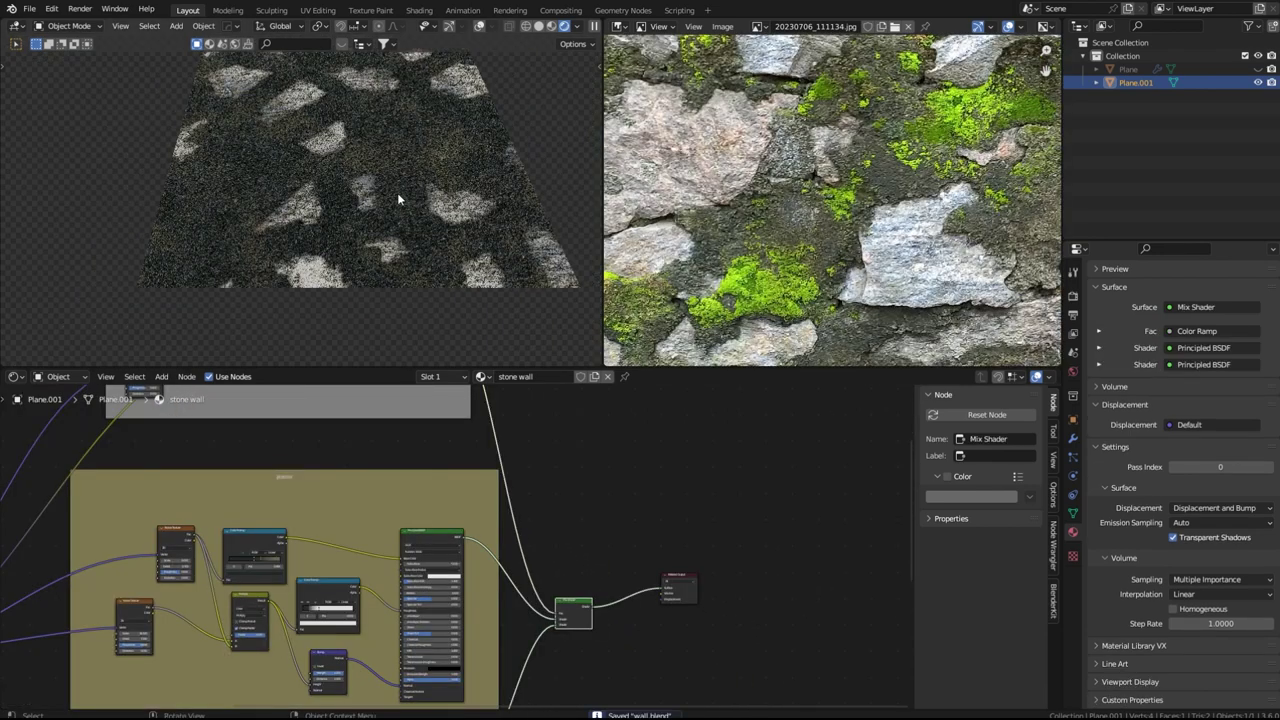
pyautogui.scroll(5, 393, 235)
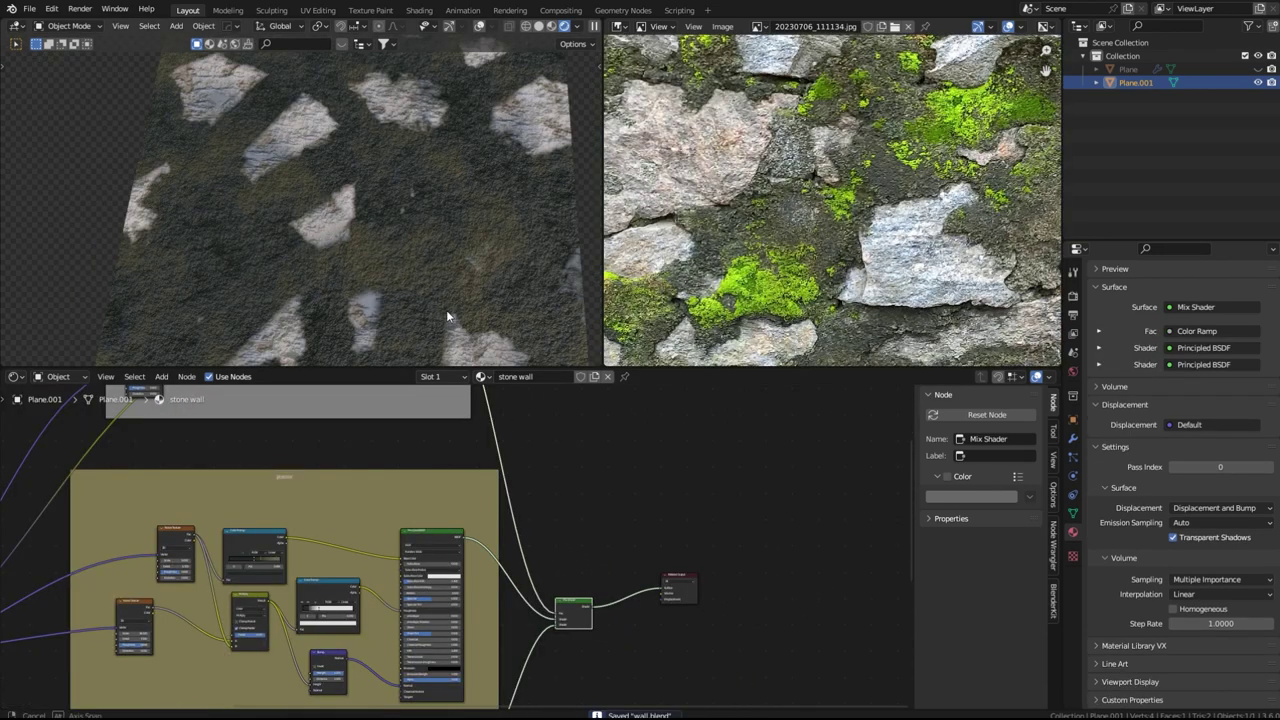
pyautogui.moveTo(446, 310); pyautogui.dragTo(334, 122, button='middle')
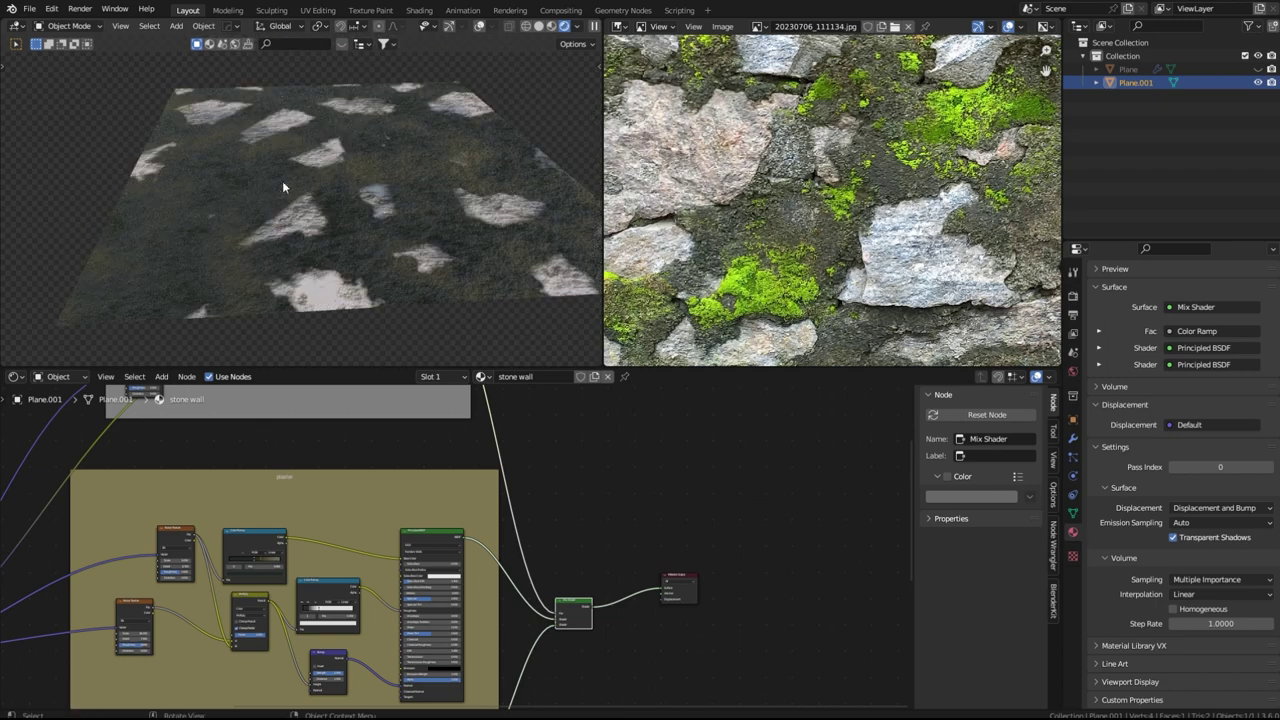
# Move the Material Output node farther from the Mix Shader to make room between them
pyautogui.scroll(-4, 556, 556)
pyautogui.moveTo(556, 562); pyautogui.dragTo(420, 543, button='middle')
pyautogui.scroll(3, 424, 545)
pyautogui.moveTo(493, 571); pyautogui.dragTo(564, 580)
pyautogui.scroll(-2, 638, 490)
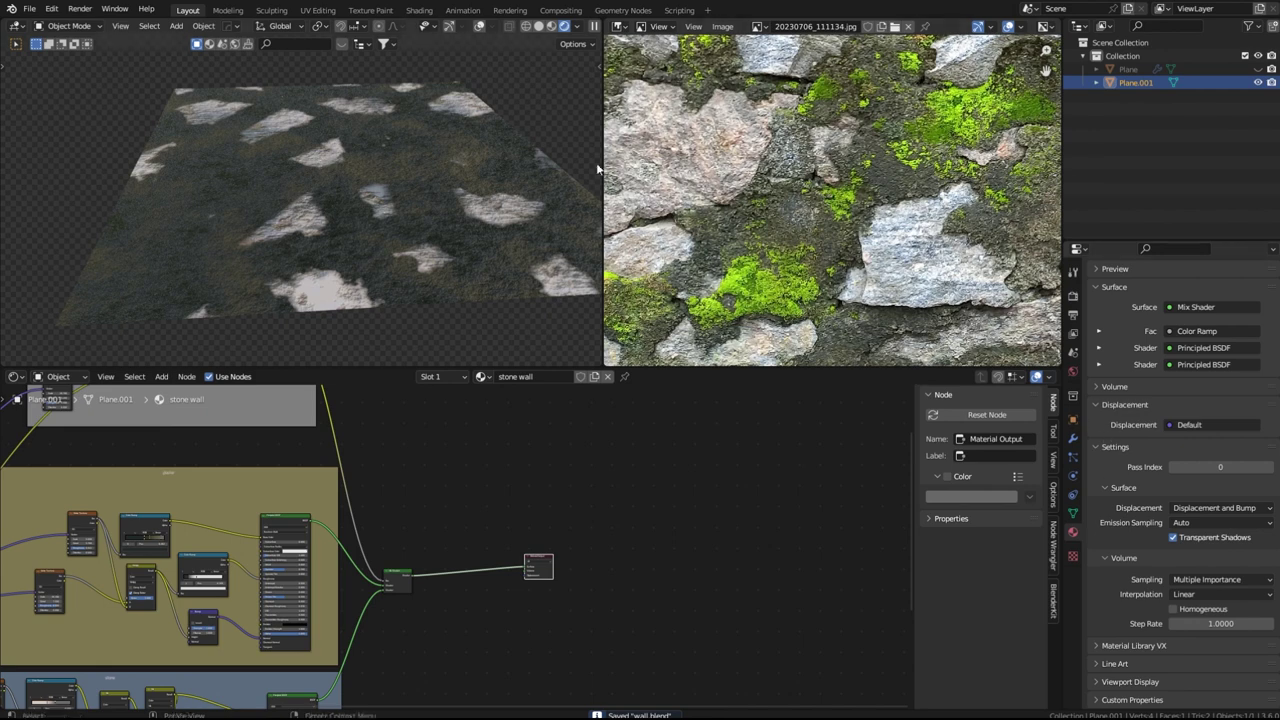
# Show the viewport overlays and give the plane a Subdivision Surface modifier set to Simple with Adaptive Subdivision
pyautogui.click(479, 27)
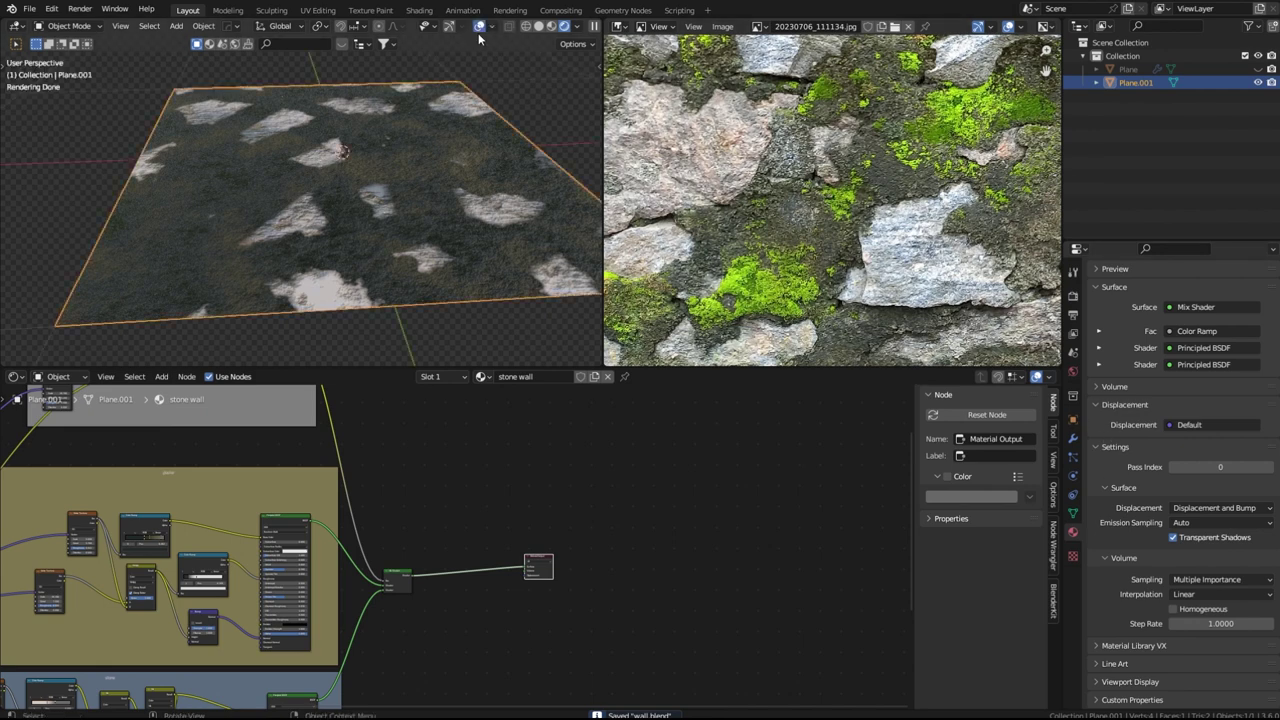
pyautogui.click(1073, 438)
pyautogui.click(1148, 292)
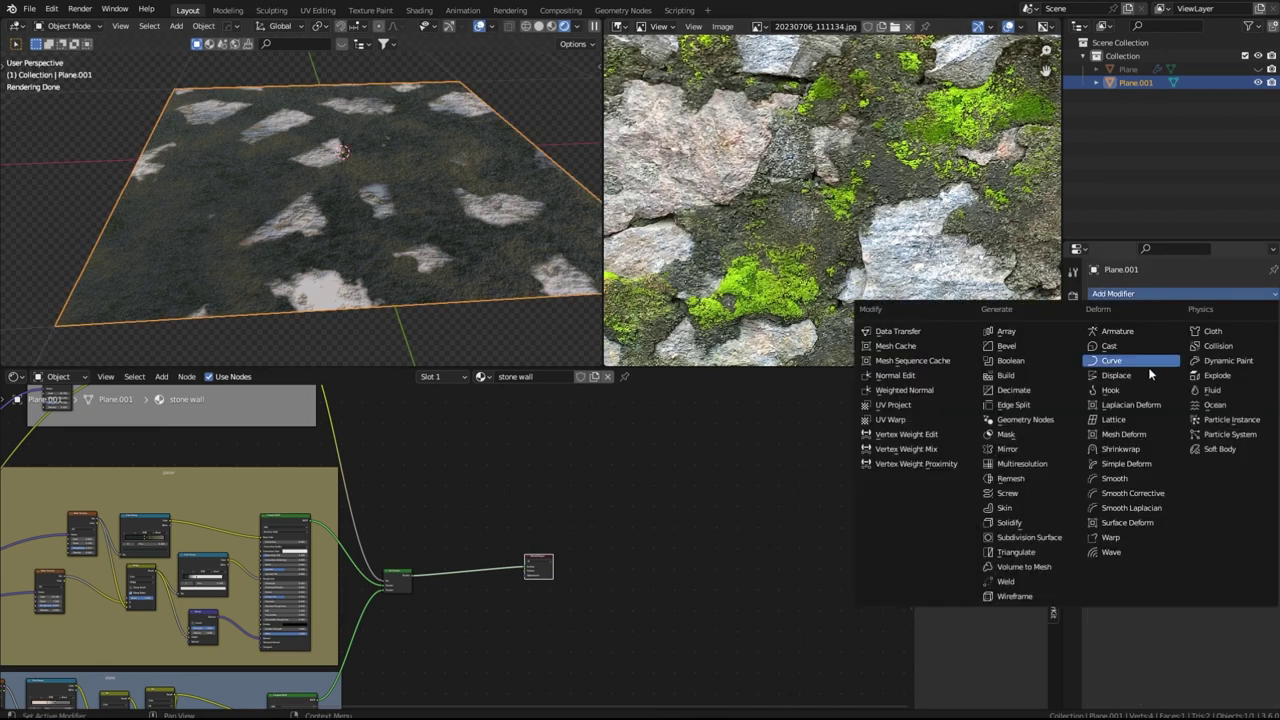
pyautogui.click(1037, 539)
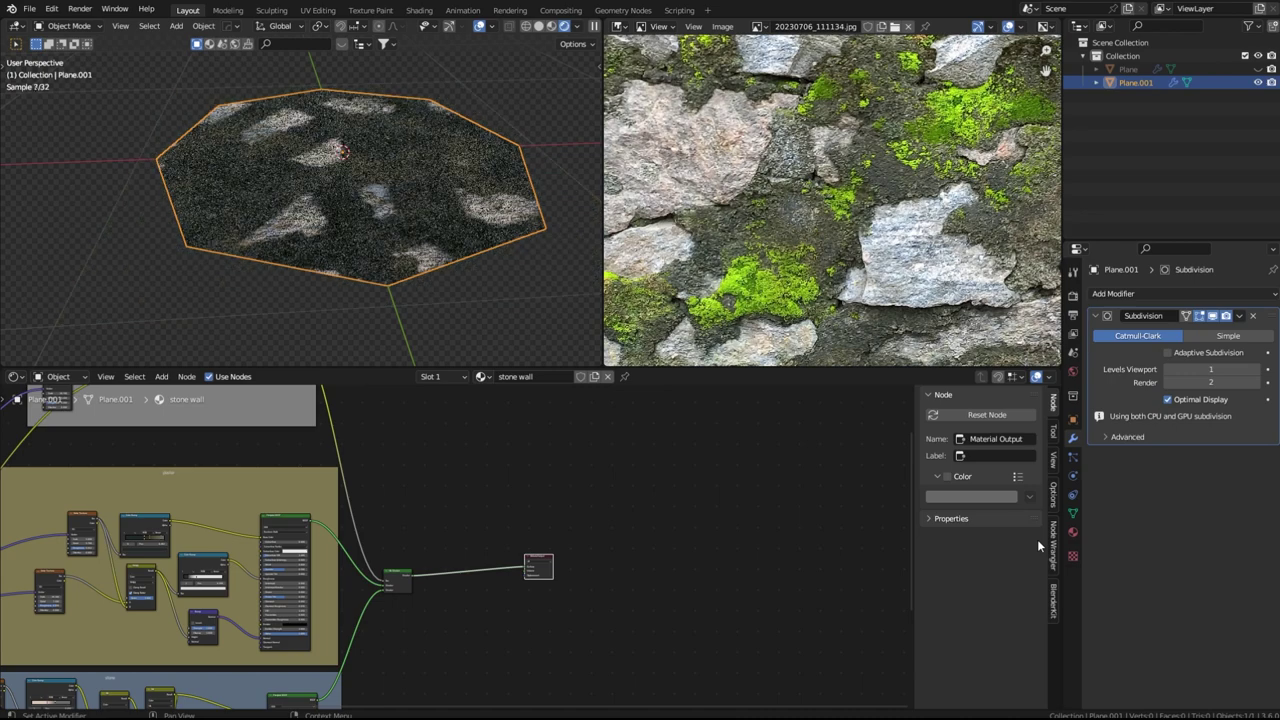
pyautogui.click(1226, 338)
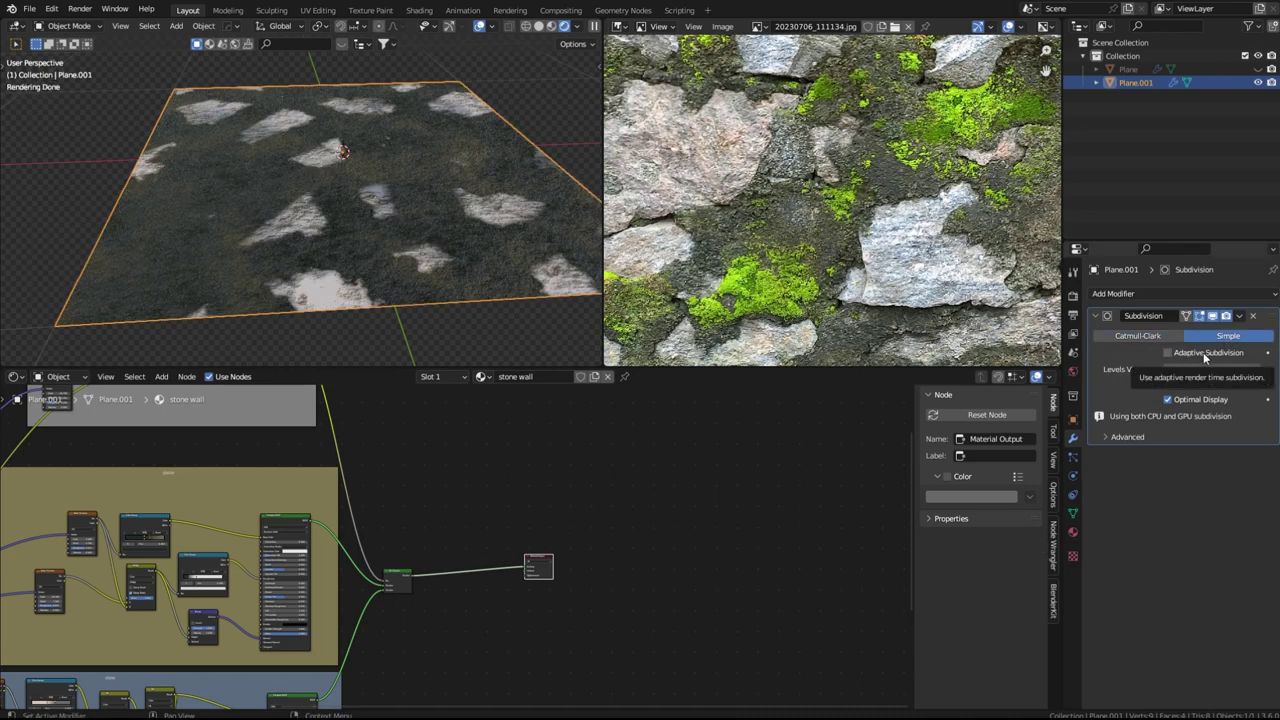
pyautogui.click(1203, 352)
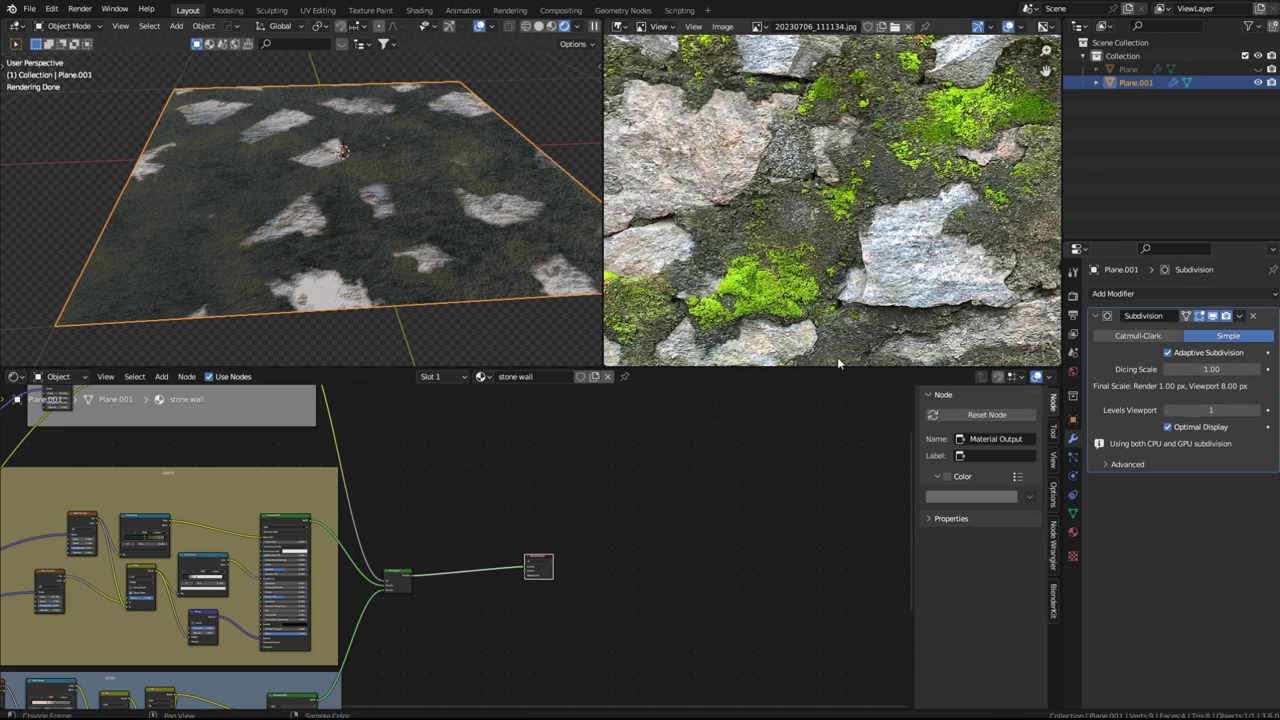
# Add a Displacement node, feed the stone mask's Color Ramp into its Height and connect it to the Material Output's Displacement
pyautogui.hotkey('shift', 'a')
pyautogui.write('d')
pyautogui.moveTo(311, 480); pyautogui.dragTo(437, 668)
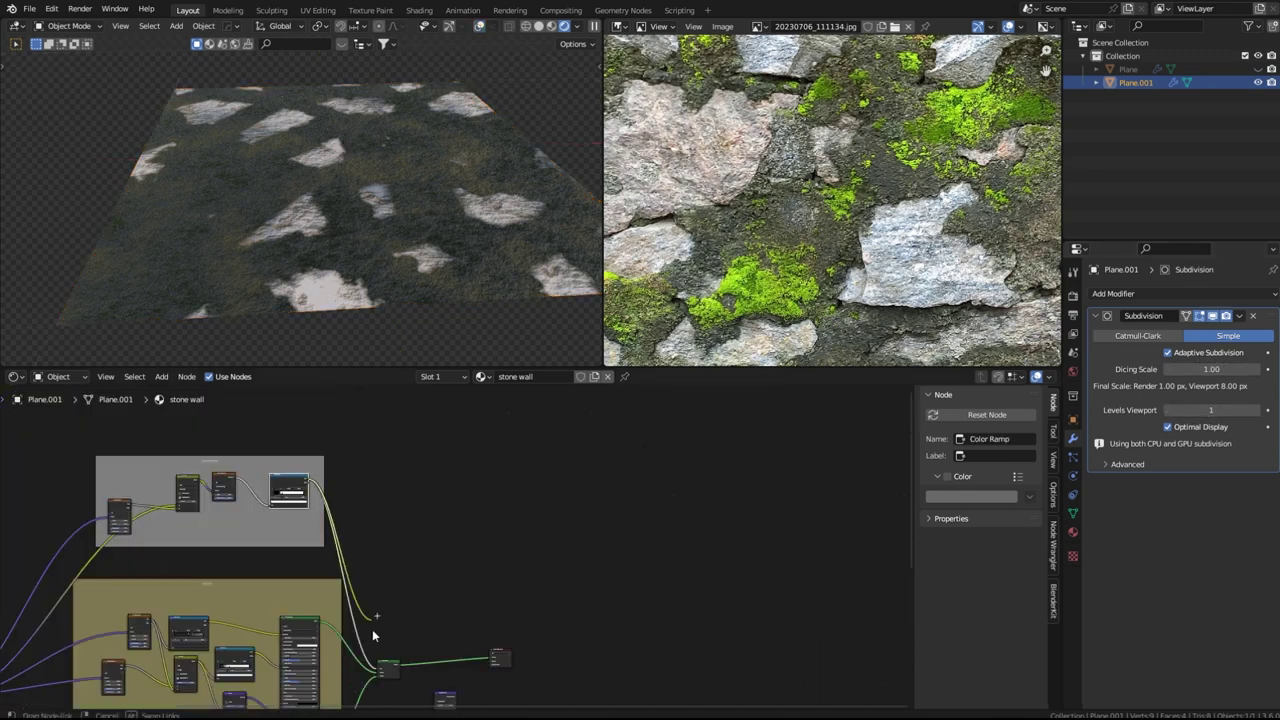
pyautogui.scroll(7, 437, 668)
pyautogui.moveTo(437, 668); pyautogui.dragTo(467, 608, button='middle')
pyautogui.scroll(-2, 510, 530)
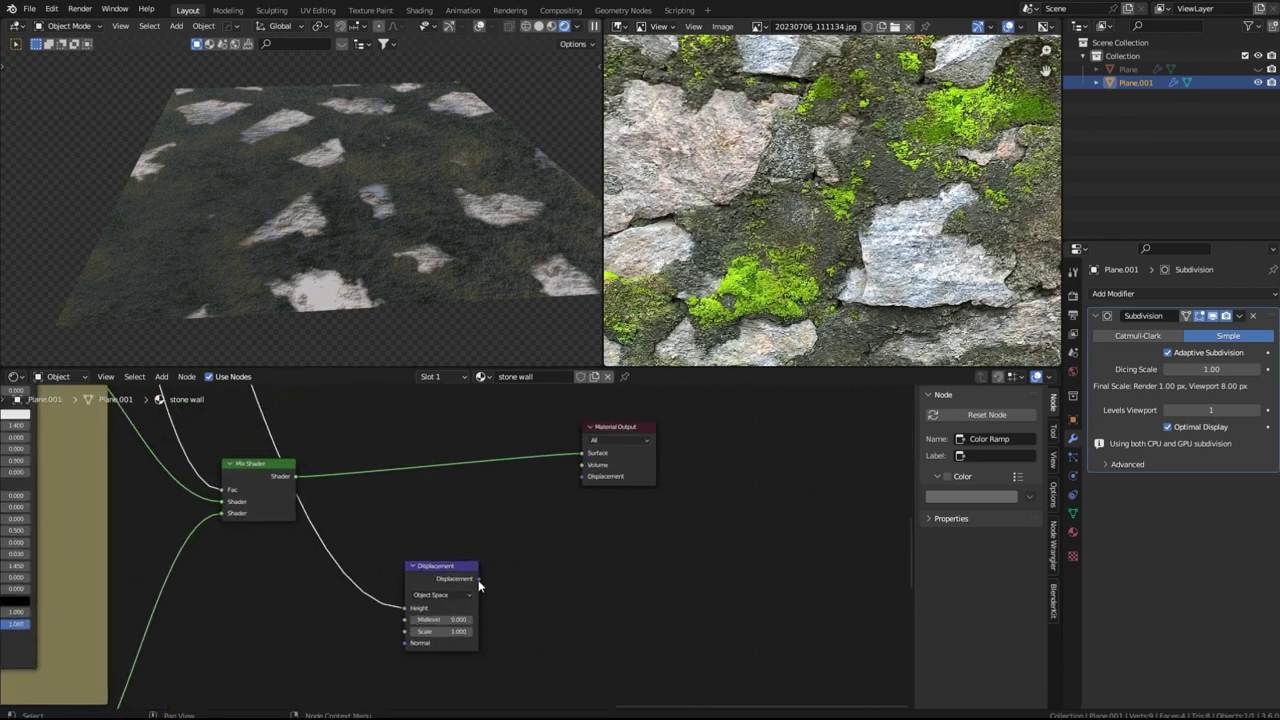
pyautogui.moveTo(479, 580); pyautogui.dragTo(582, 476)
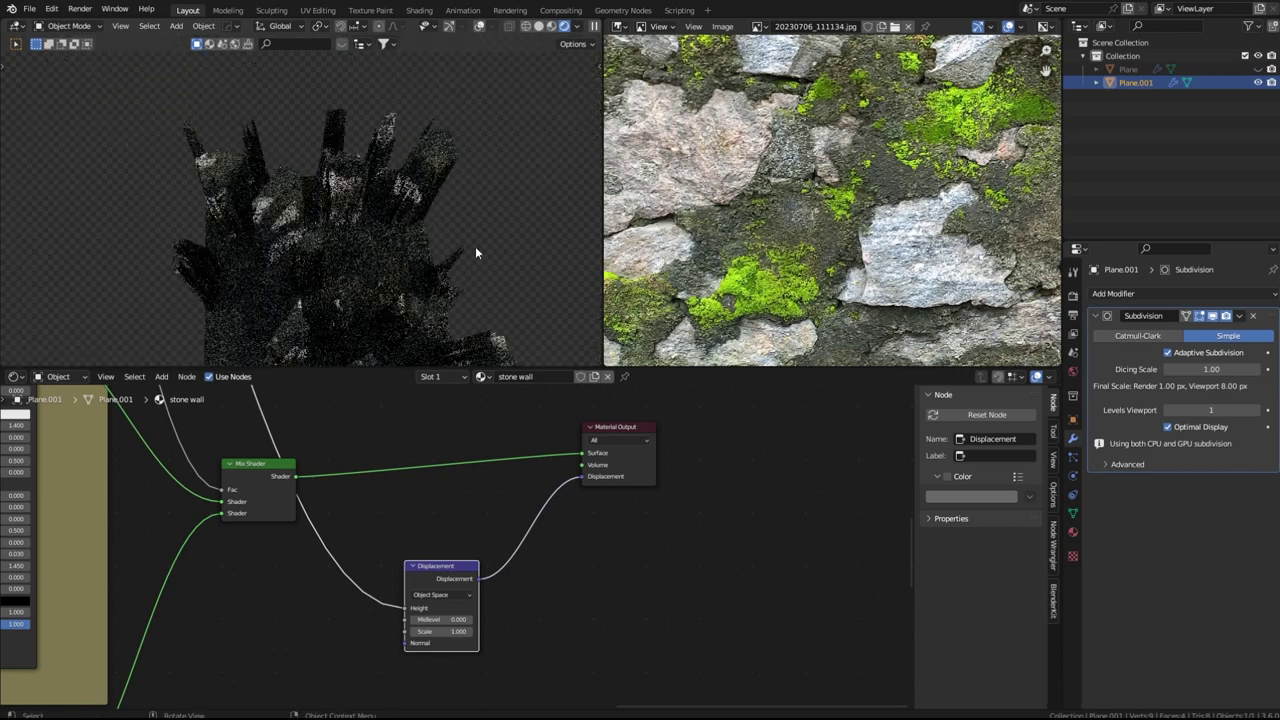
# Inspect the displaced plane and set the Displacement node's Scale to 0.1
pyautogui.moveTo(475, 247); pyautogui.dragTo(475, 197, button='middle')
pyautogui.scroll(2, 469, 239)
pyautogui.scroll(-9, 440, 549)
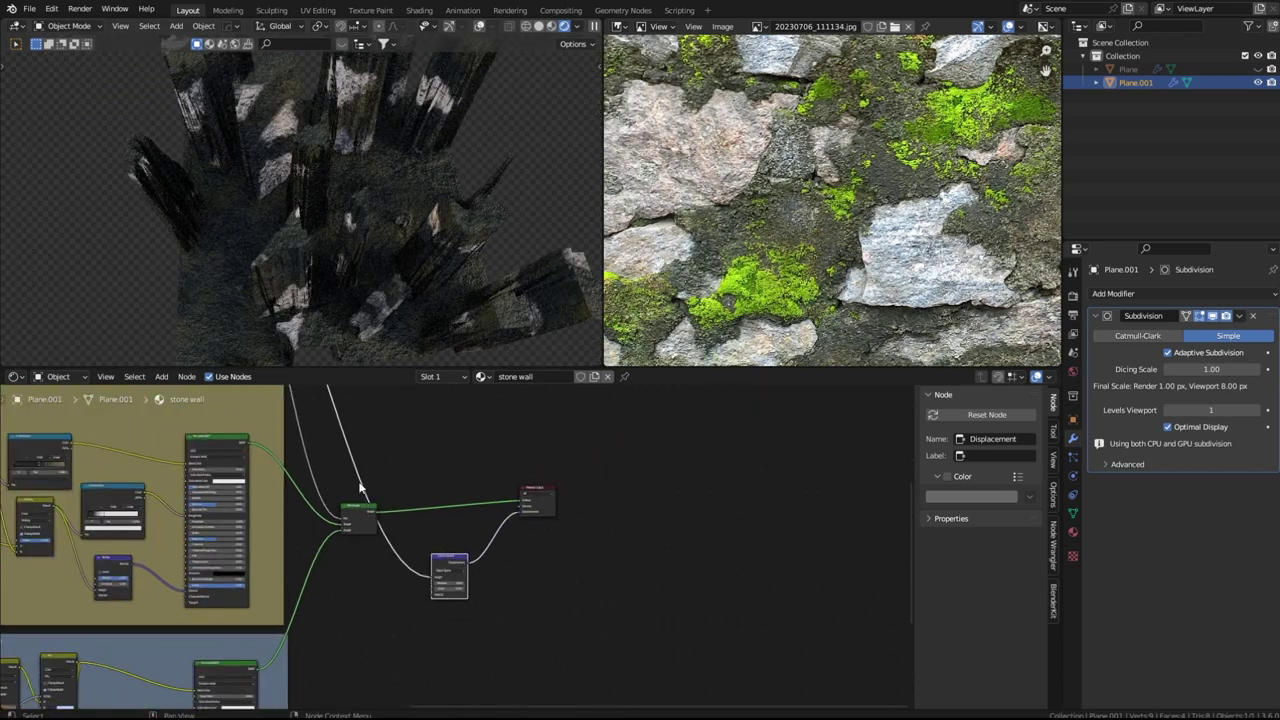
pyautogui.scroll(8, 520, 552)
pyautogui.doubleClick(387, 622)
pyautogui.write('0.1')
pyautogui.press('Return')
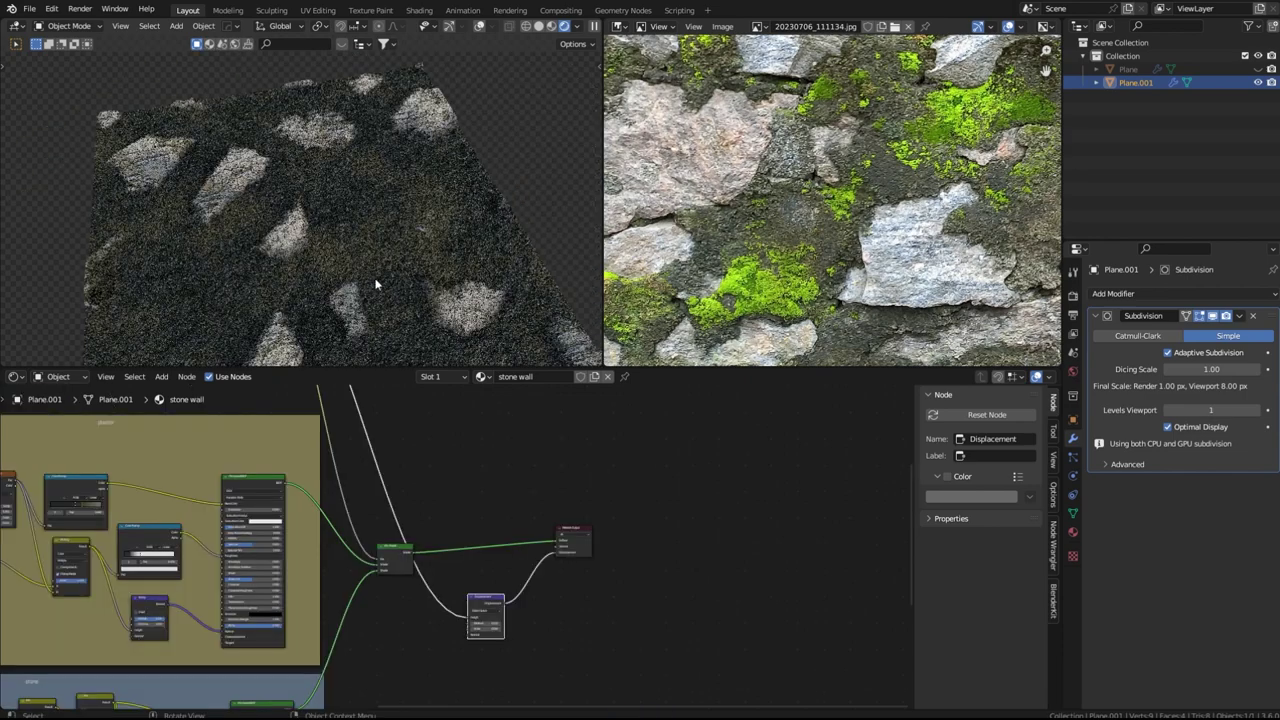
# Make room before the Displacement node and insert a colour Mix node on its Height link from the stone mask
pyautogui.scroll(-8, 325, 518)
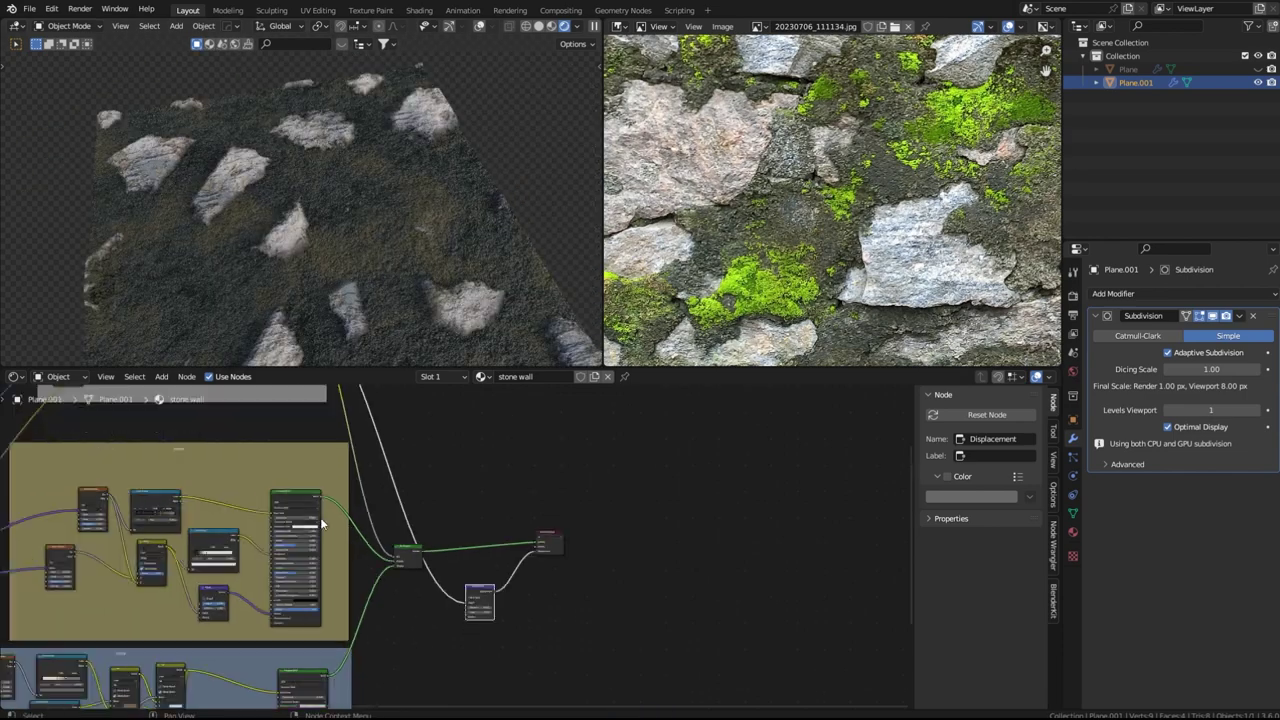
pyautogui.moveTo(310, 578); pyautogui.dragTo(406, 534, button='middle')
pyautogui.scroll(3, 406, 534)
pyautogui.moveTo(480, 512); pyautogui.dragTo(406, 577, button='middle')
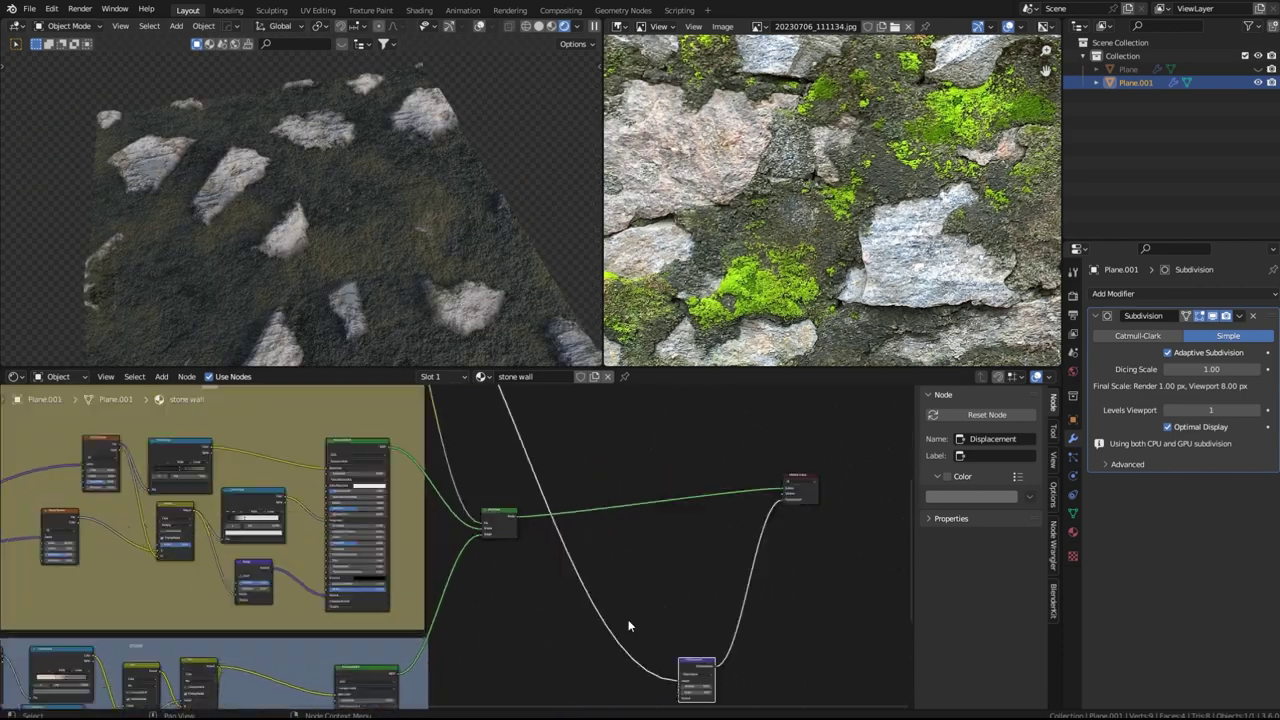
pyautogui.hotkey('shift', 'a')
pyautogui.click(630, 570)
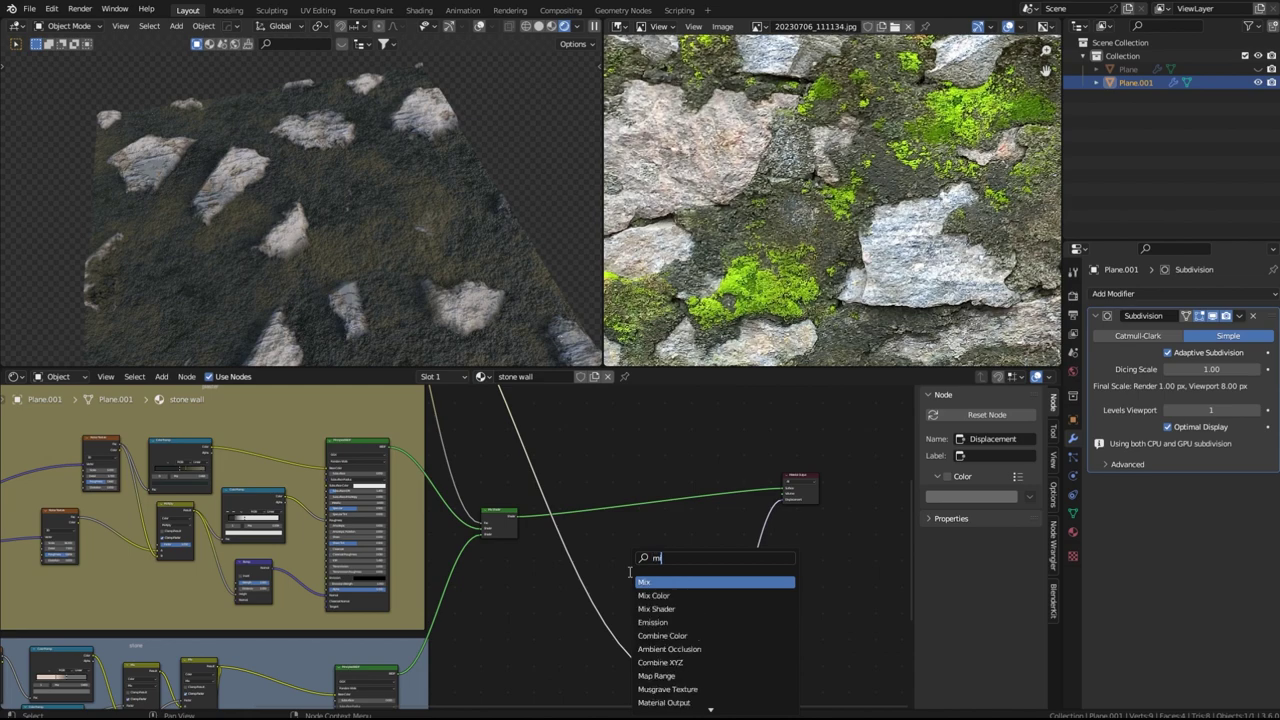
pyautogui.click(661, 583)
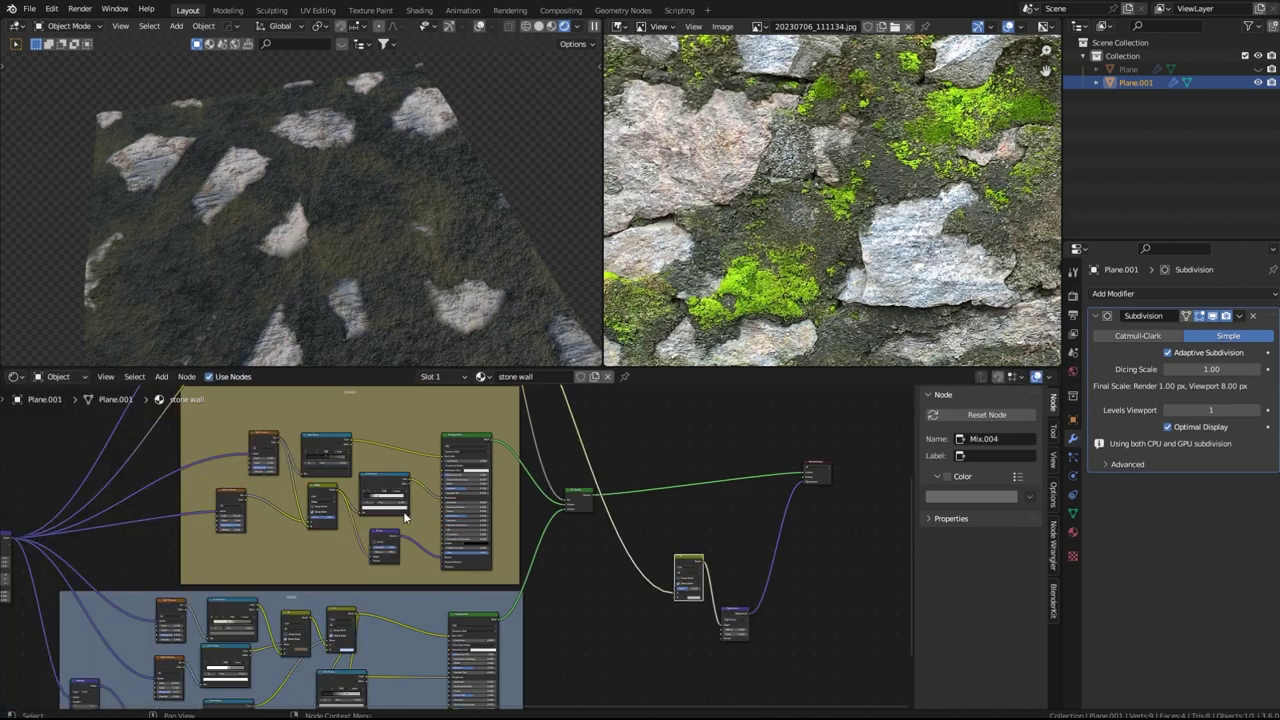
# Save the file, feed the plaster texture into the new Mix's B input, set its blending to Add and preview it
pyautogui.scroll(3, 405, 512)
pyautogui.hotkey('ctrl', 's')
pyautogui.scroll(4, 425, 484)
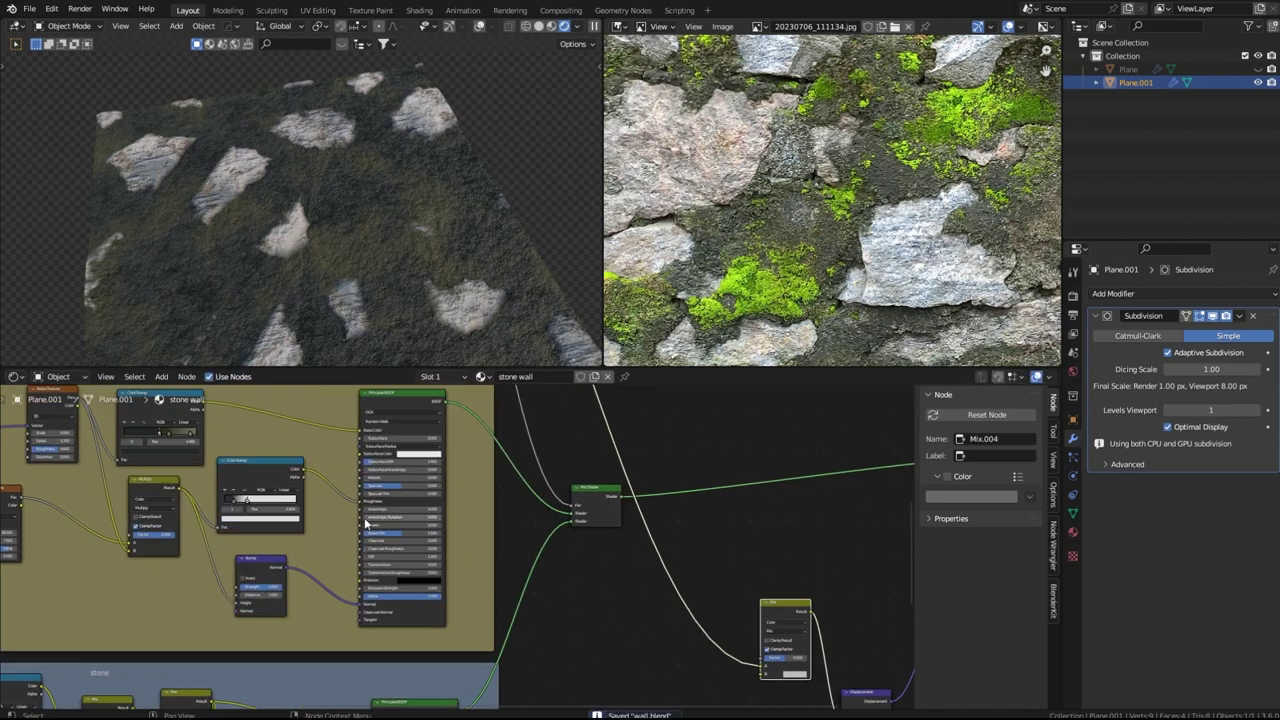
pyautogui.moveTo(304, 476); pyautogui.dragTo(312, 516, button='middle')
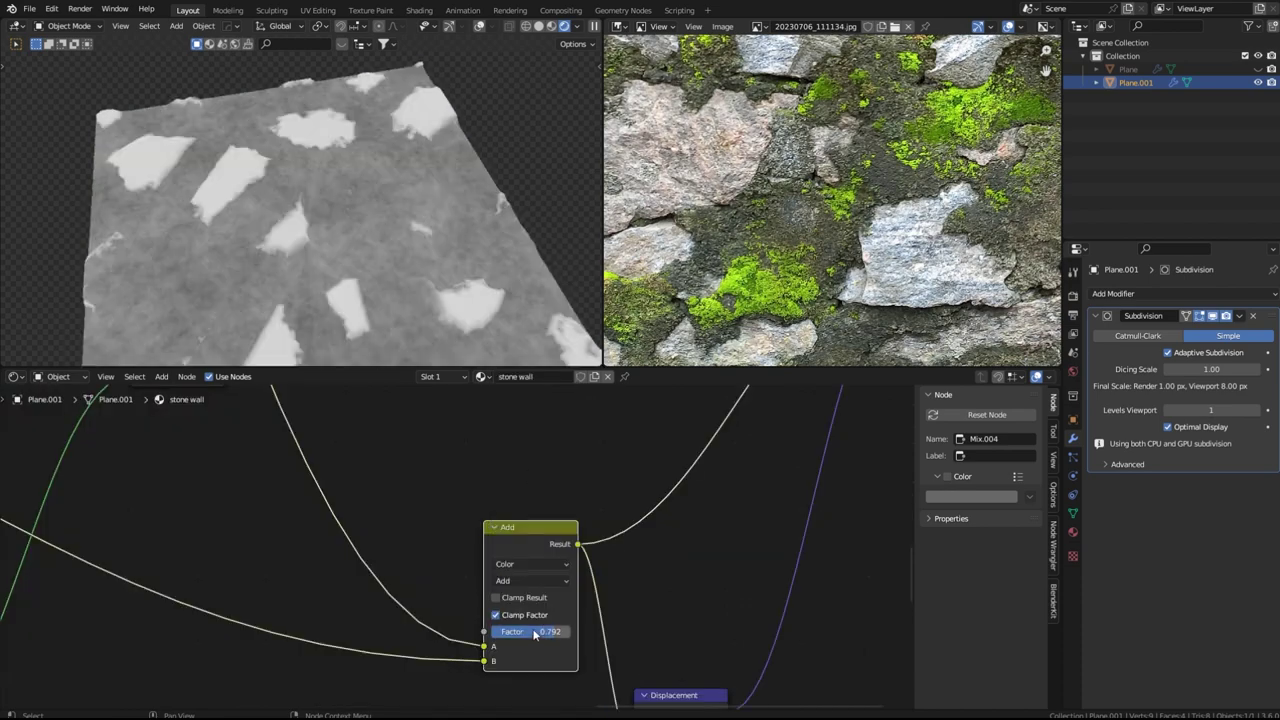
# Set the Add node's Factor to 0.383, save the file and preview the full wall material
pyautogui.moveTo(533, 635); pyautogui.dragTo(475, 635)
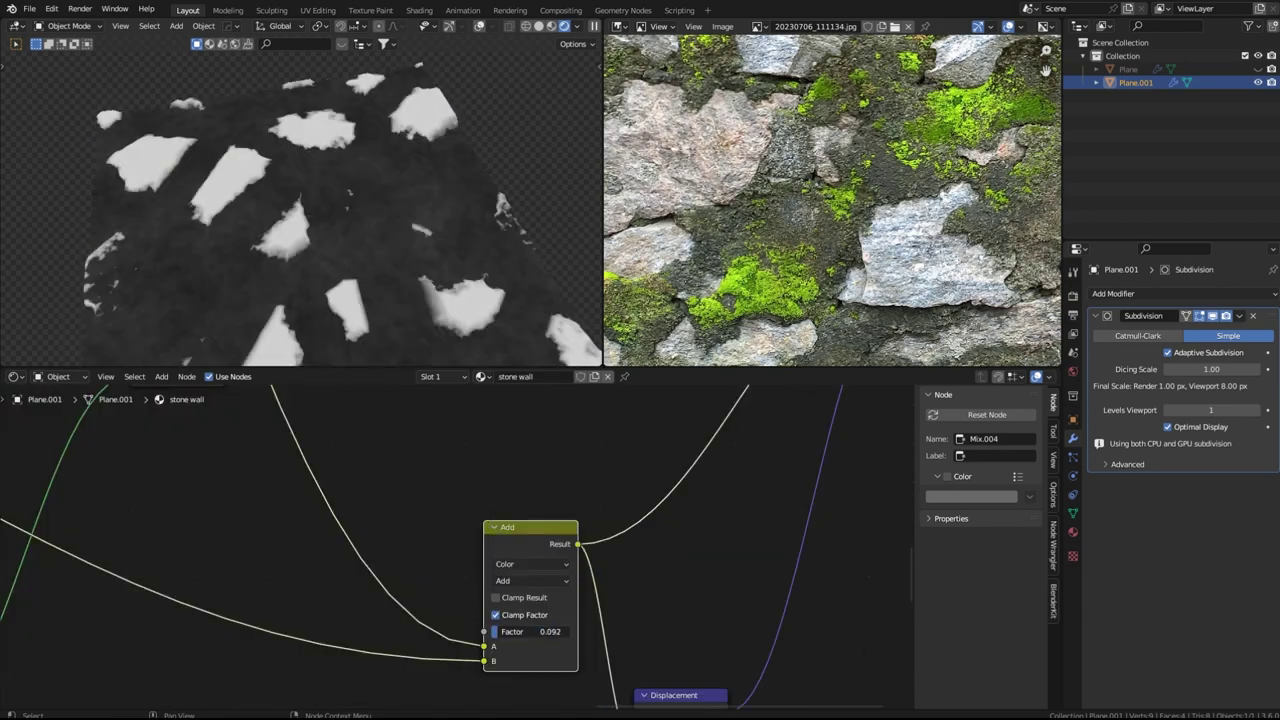
pyautogui.scroll(-2, 577, 563)
pyautogui.moveTo(610, 505); pyautogui.dragTo(521, 623, button='middle')
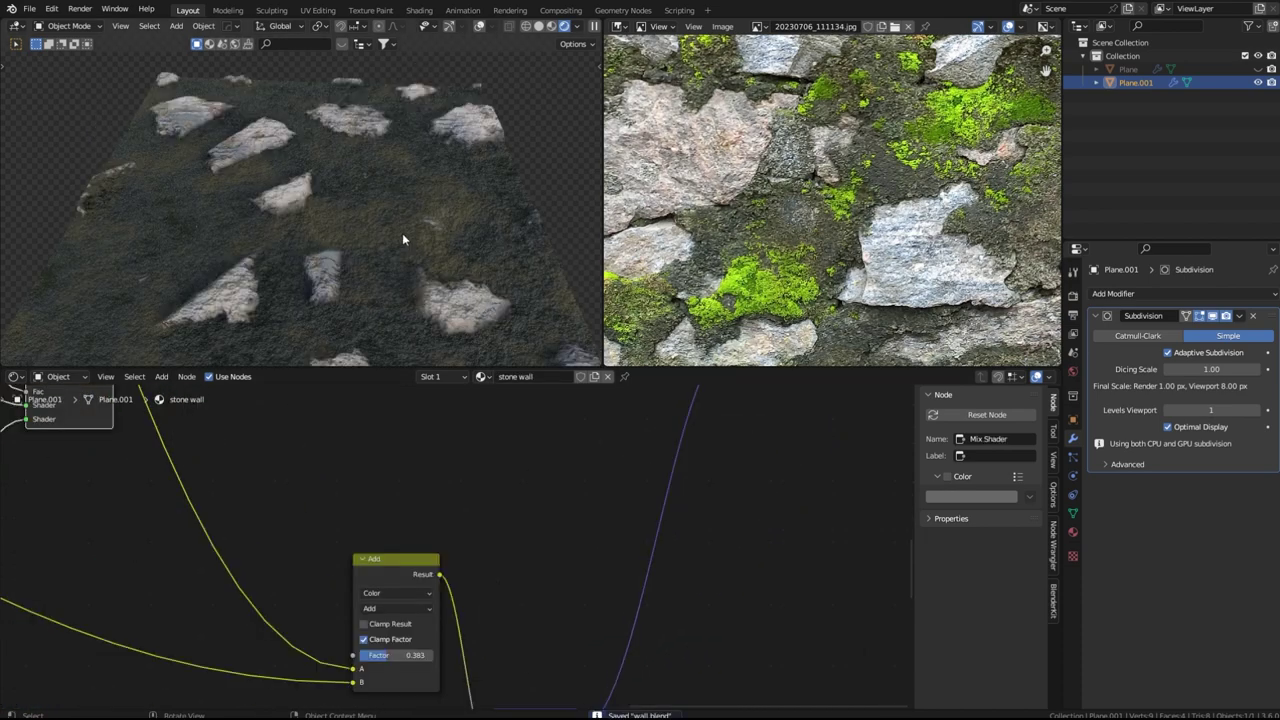
pyautogui.scroll(5, 400, 245)
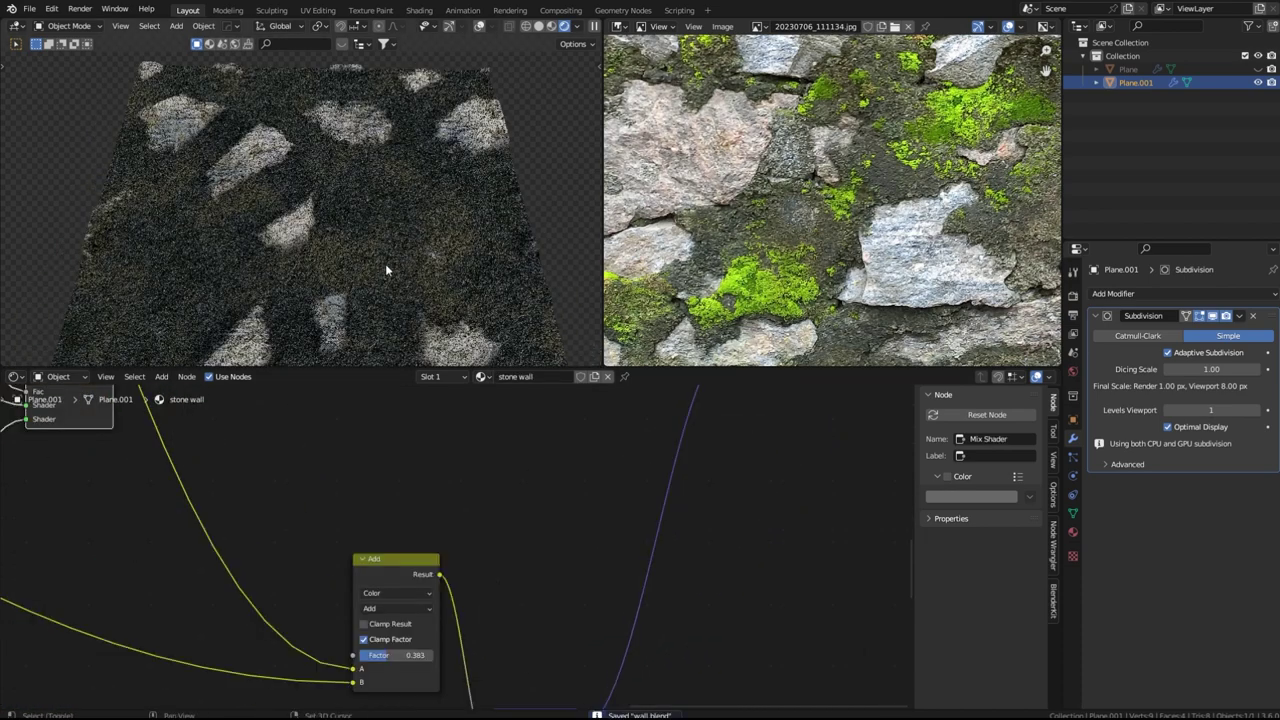
# Examine the stone shader's Bump settings and the relief of the stones on the displaced plane
pyautogui.scroll(-5, 322, 548)
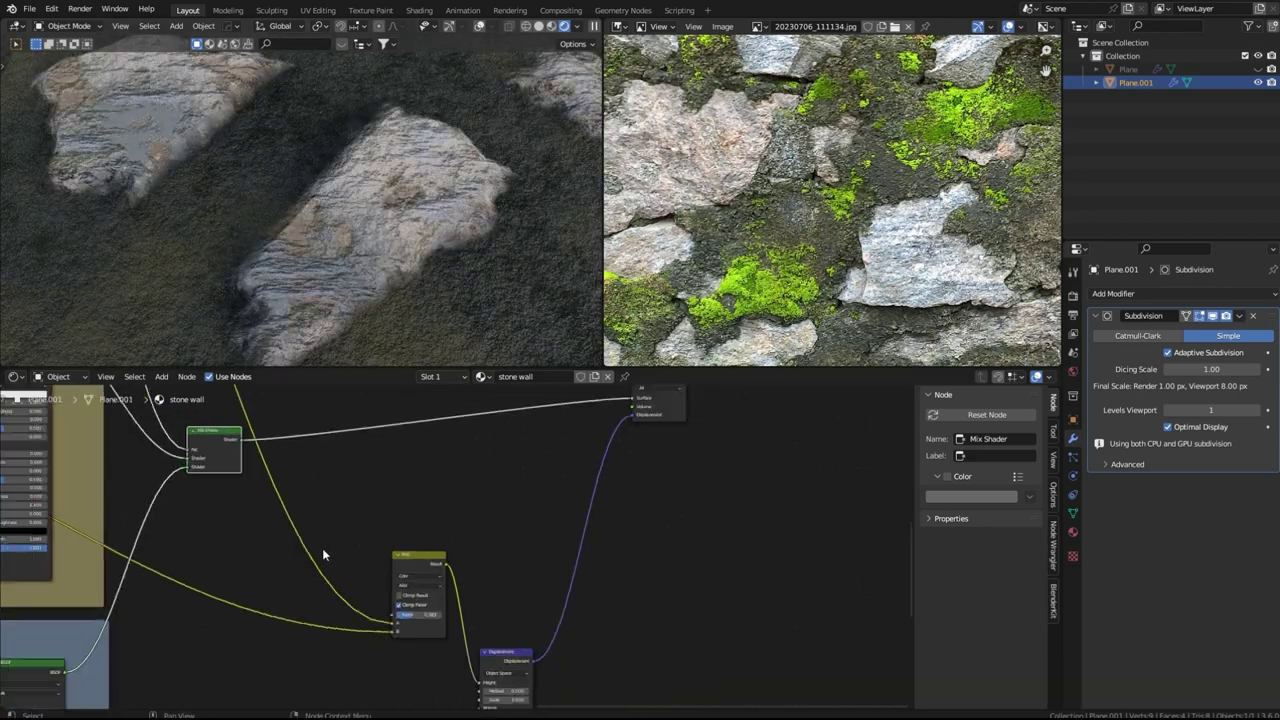
pyautogui.moveTo(200, 606); pyautogui.dragTo(435, 485, button='middle')
pyautogui.moveTo(223, 624); pyautogui.dragTo(451, 435, button='middle')
pyautogui.scroll(2, 345, 595)
pyautogui.moveTo(320, 602); pyautogui.dragTo(384, 617, button='middle')
pyautogui.scroll(4, 381, 617)
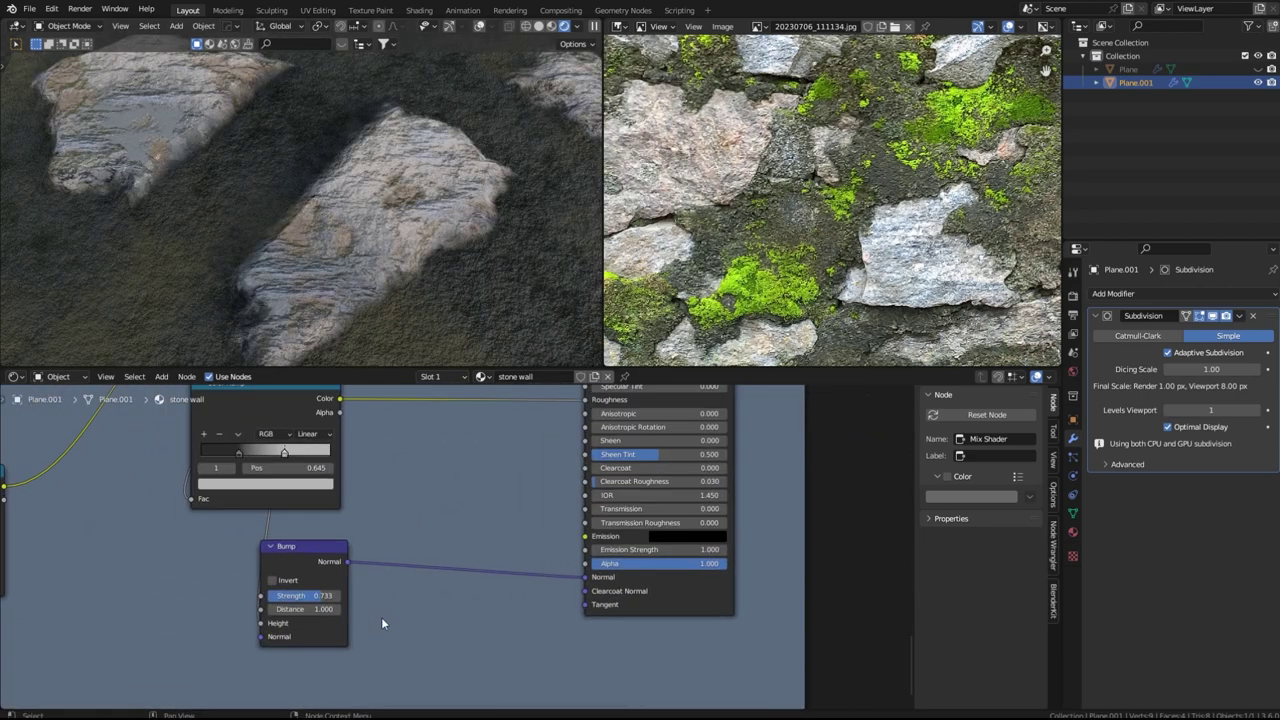
pyautogui.scroll(1, 378, 617)
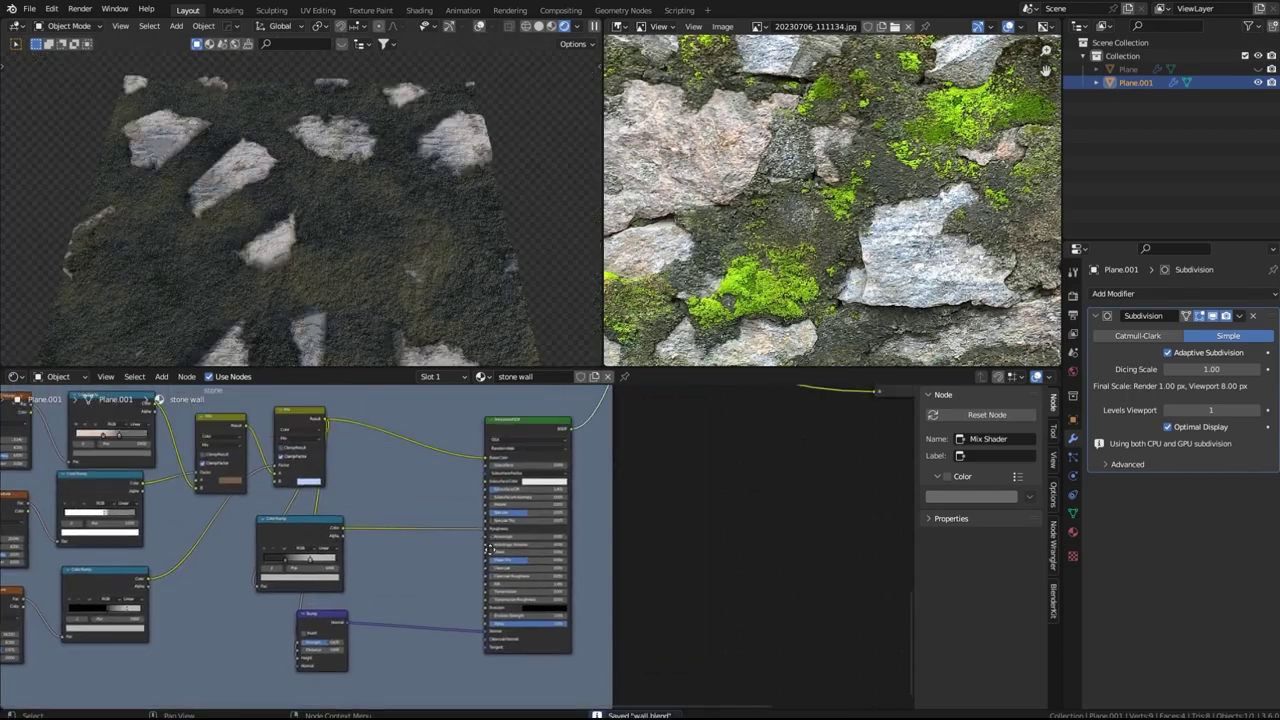
# Move the stone mask Color Ramp's black stop to 0.173, switch its Voronoi Texture to 4D and set W to 0.630
pyautogui.moveTo(490, 549); pyautogui.dragTo(455, 480, button='middle')
pyautogui.scroll(5, 448, 547)
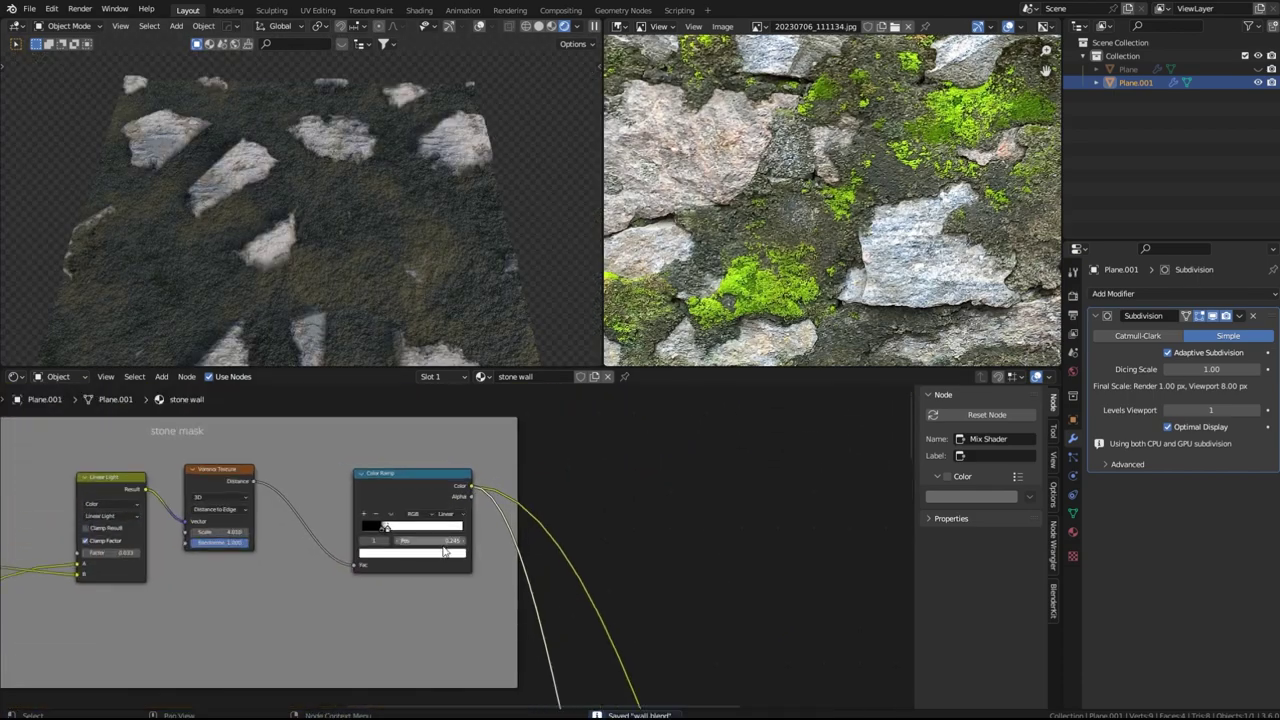
pyautogui.moveTo(351, 519); pyautogui.dragTo(337, 518)
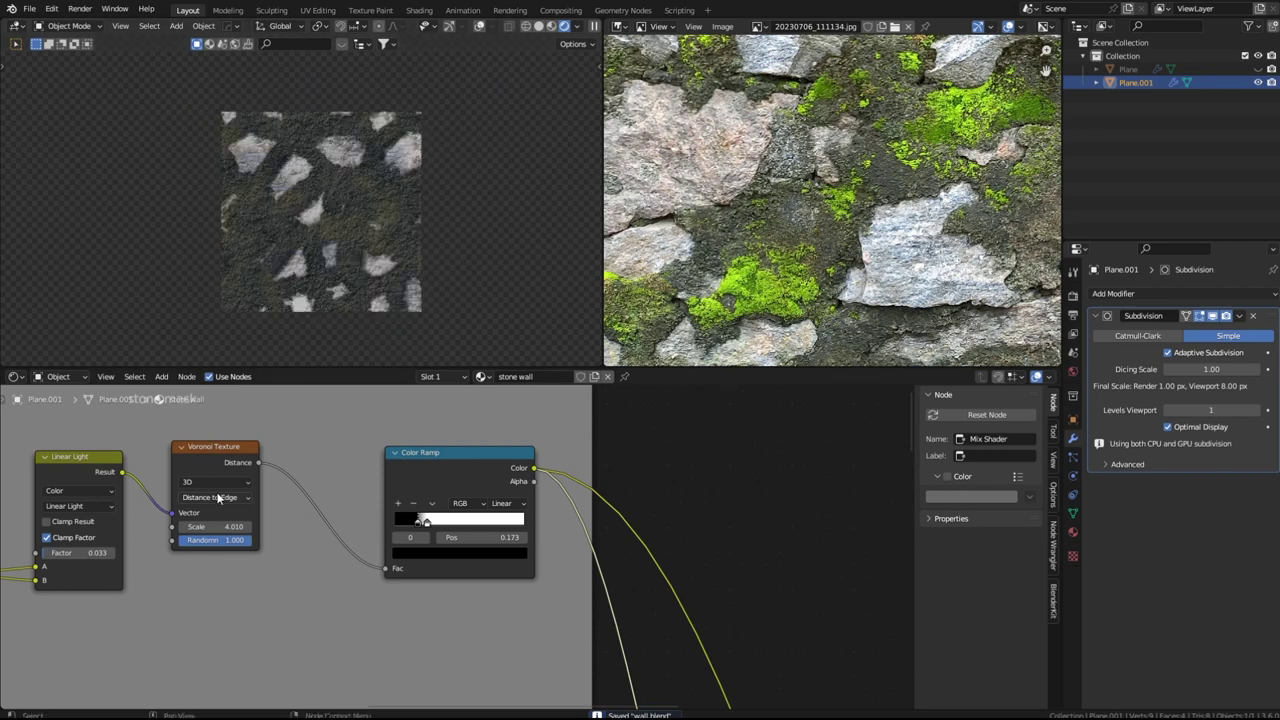
pyautogui.click(220, 536)
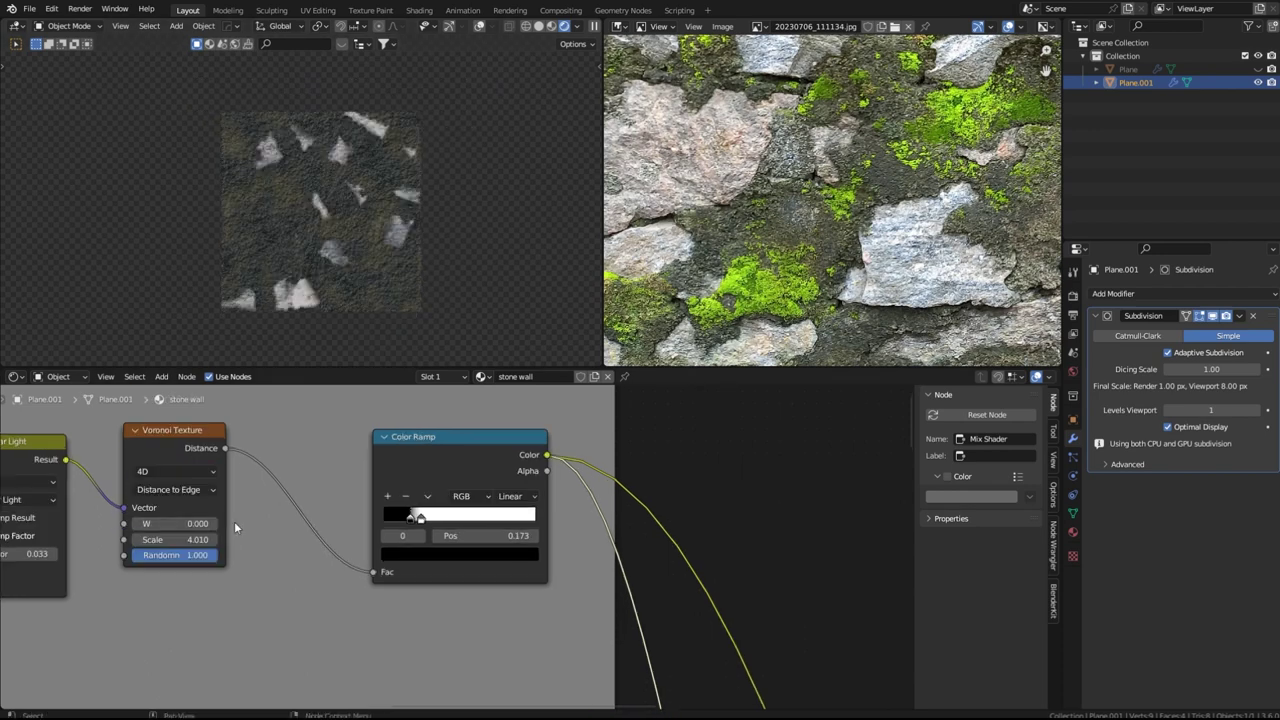
pyautogui.moveTo(175, 523); pyautogui.dragTo(215, 524)
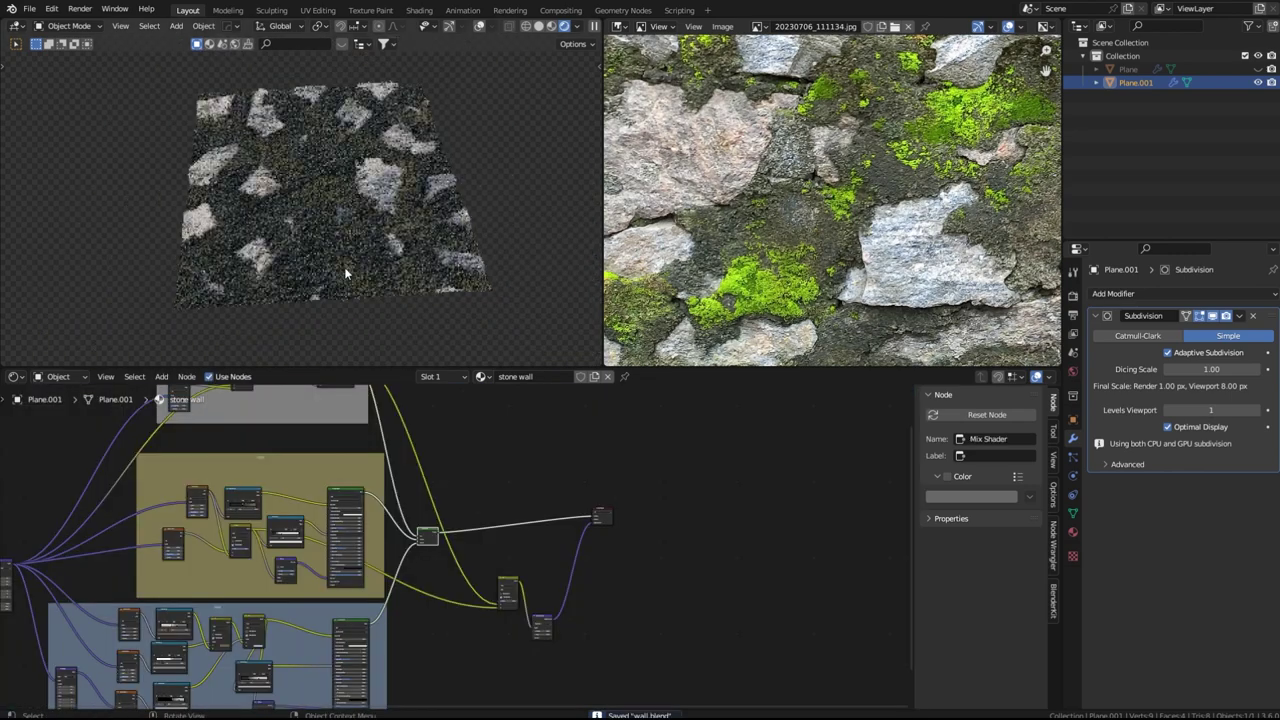
# Compare the whole wall with the full reference photo and examine the plaster shader's nodes
pyautogui.moveTo(344, 267)
pyautogui.mouseDown(button='middle')
pyautogui.moveTo(362, 227)
pyautogui.moveTo(335, 280)
pyautogui.mouseUp(button='middle')
pyautogui.scroll(-4, 810, 233)
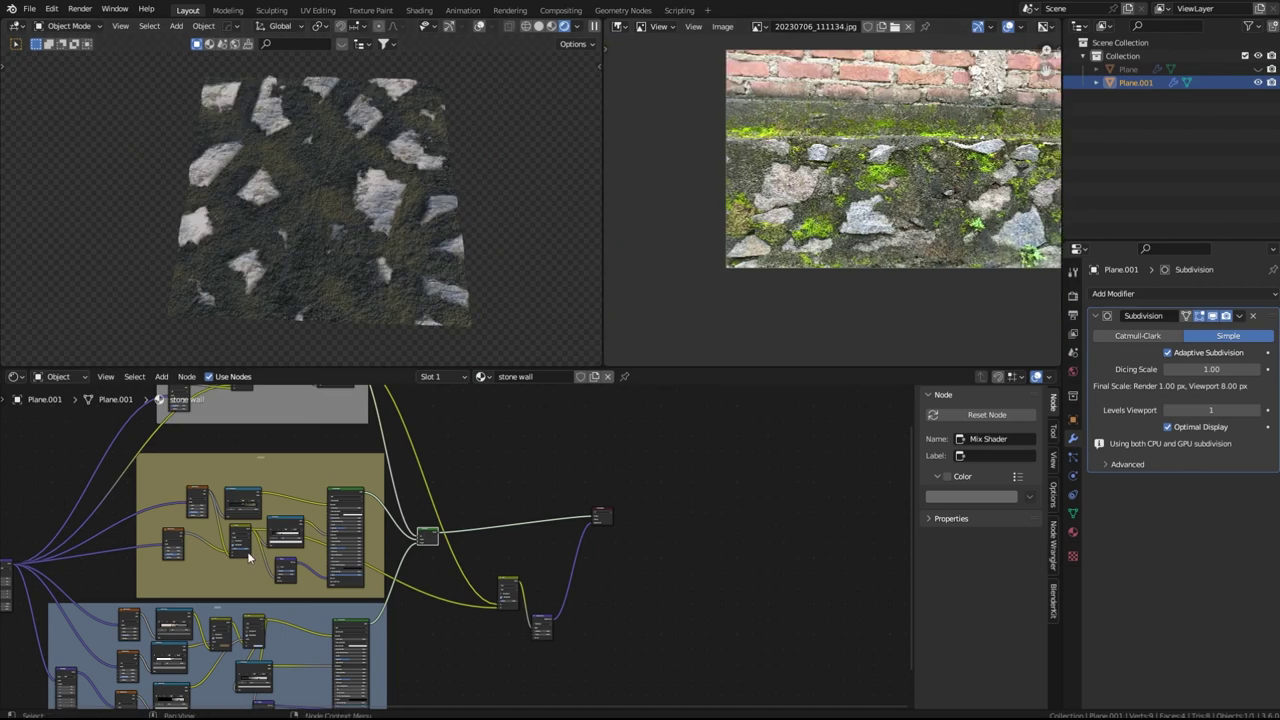
pyautogui.scroll(-2, 248, 558)
pyautogui.scroll(7, 303, 542)
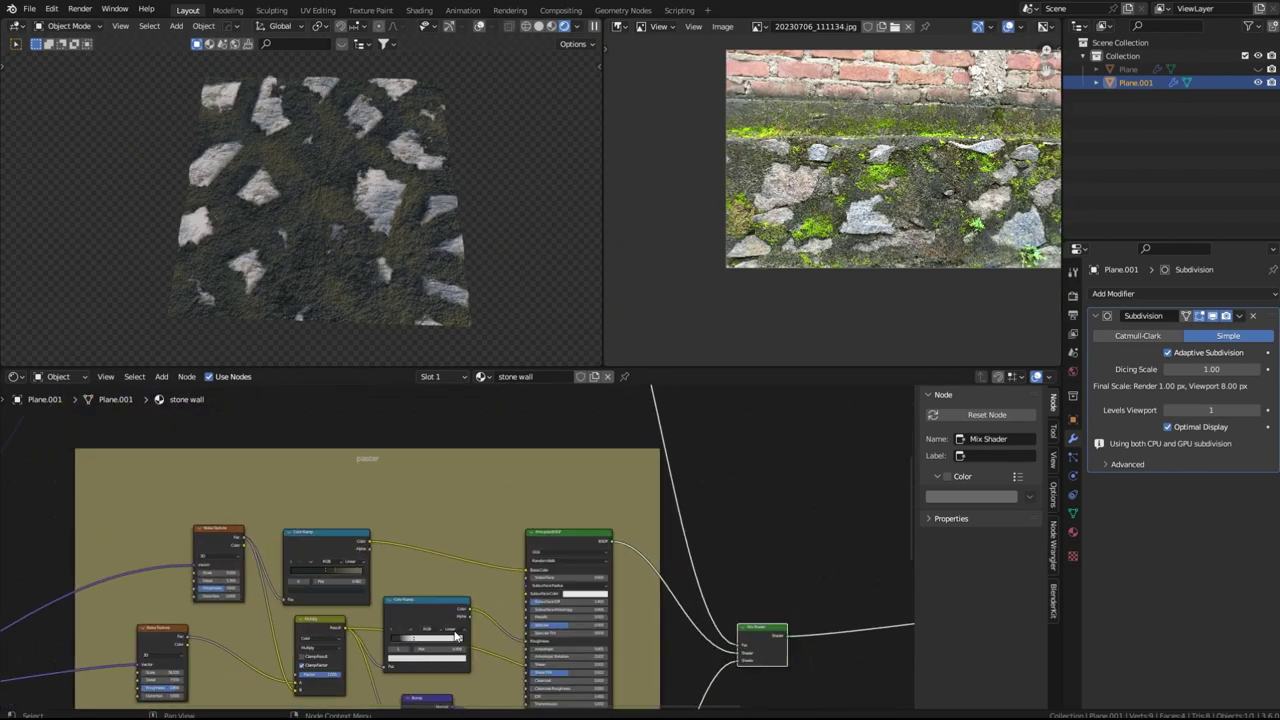
pyautogui.scroll(7, 362, 580)
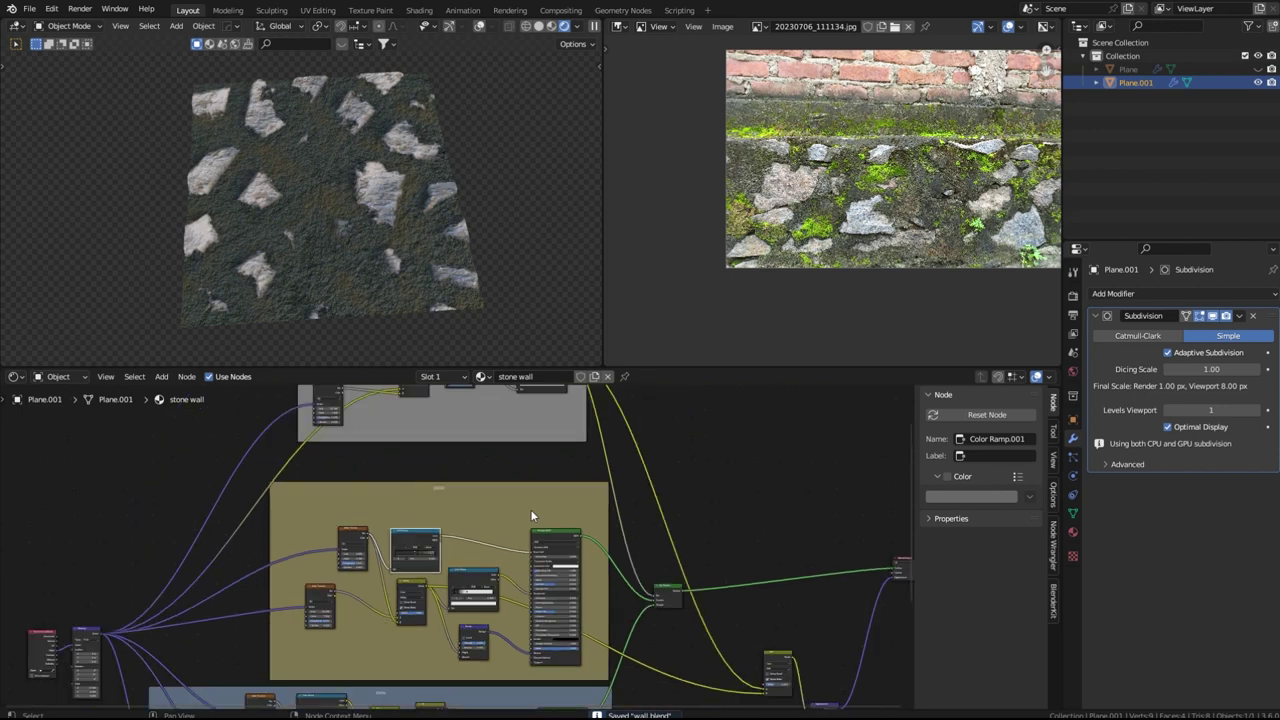
# Add a new Principled BSDF for the moss in the empty space below the stone shader frame
pyautogui.scroll(-4, 535, 512)
pyautogui.moveTo(674, 573); pyautogui.dragTo(570, 532, button='middle')
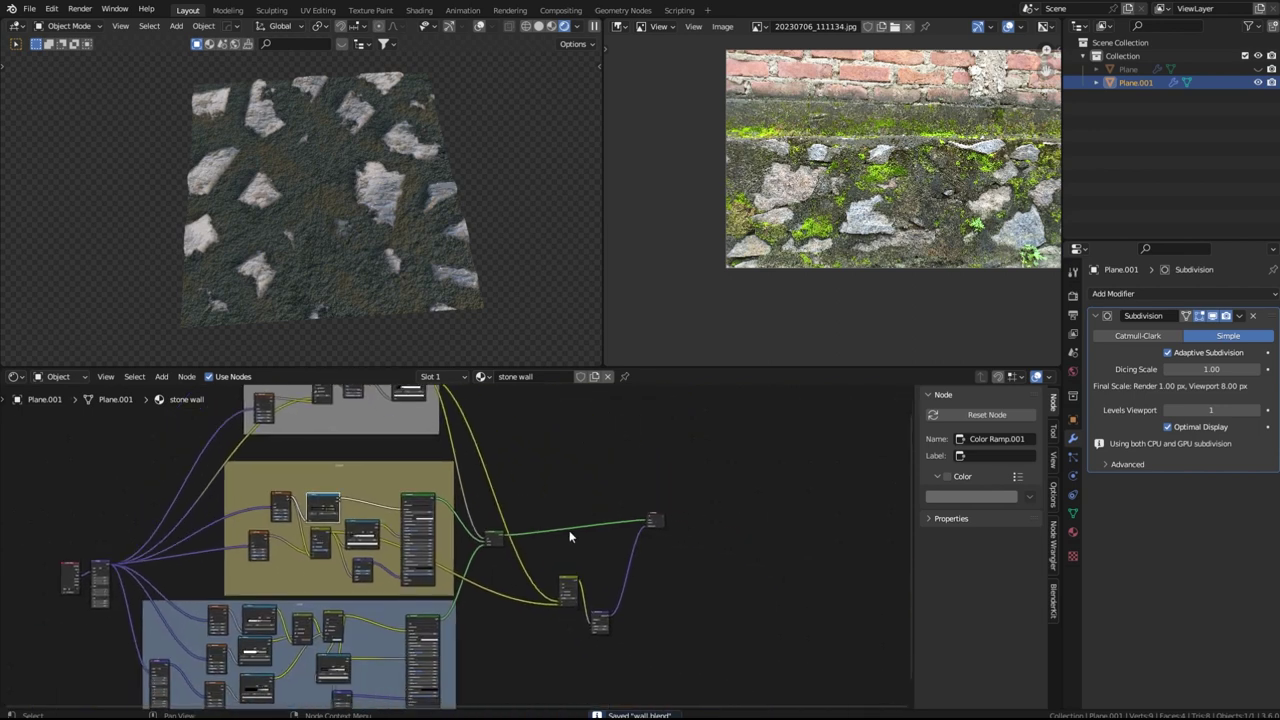
pyautogui.scroll(1, 590, 620)
pyautogui.moveTo(592, 625); pyautogui.dragTo(537, 570, button='middle')
pyautogui.hotkey('shift', 'a')
pyautogui.click(501, 555)
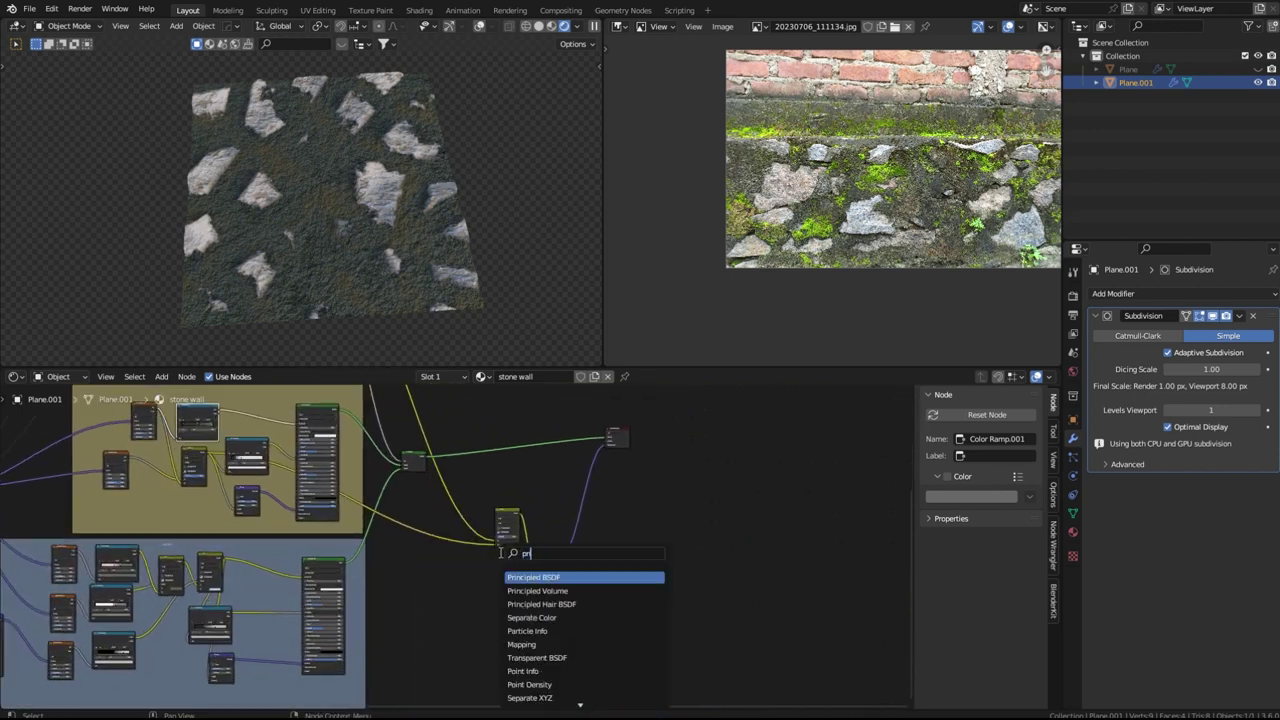
pyautogui.write('pr')
pyautogui.press('Return')
pyautogui.scroll(-4, 531, 605)
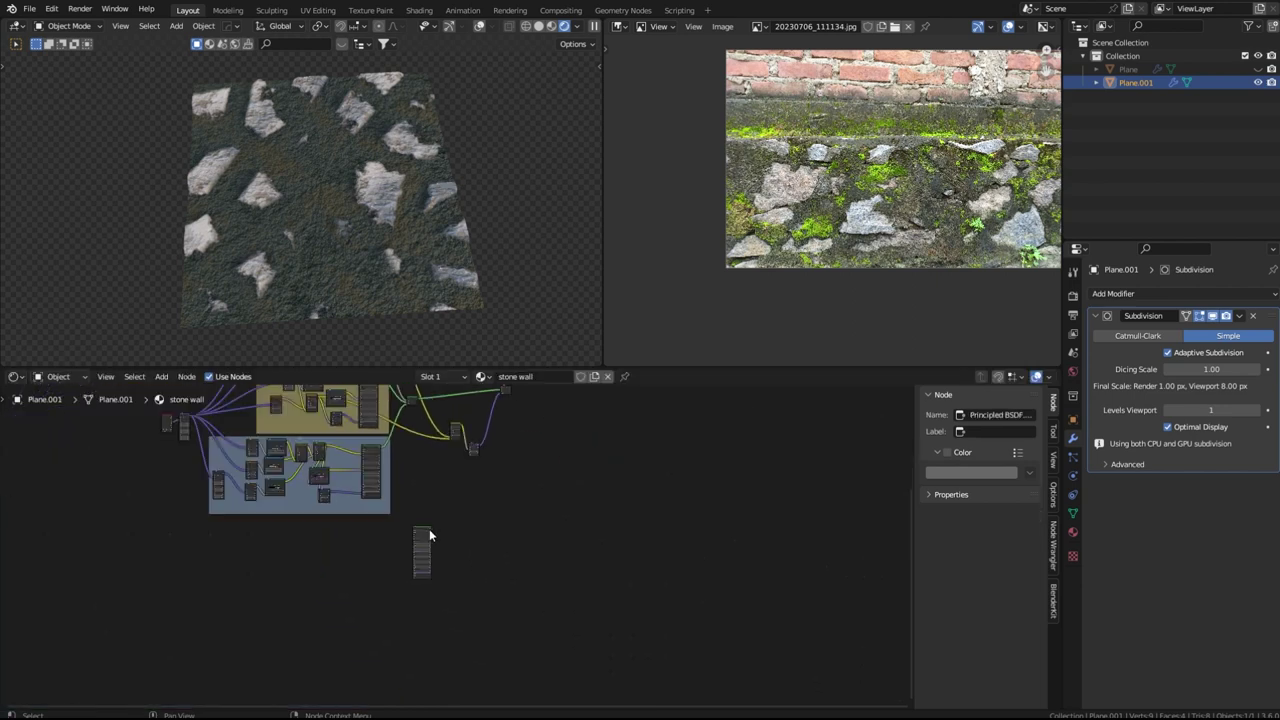
# Feed a Noise Texture through a Color Ramp into the moss shader's Base Color, preview it and set the noise Scale to 16.5
pyautogui.write('noi')
pyautogui.press('Return')
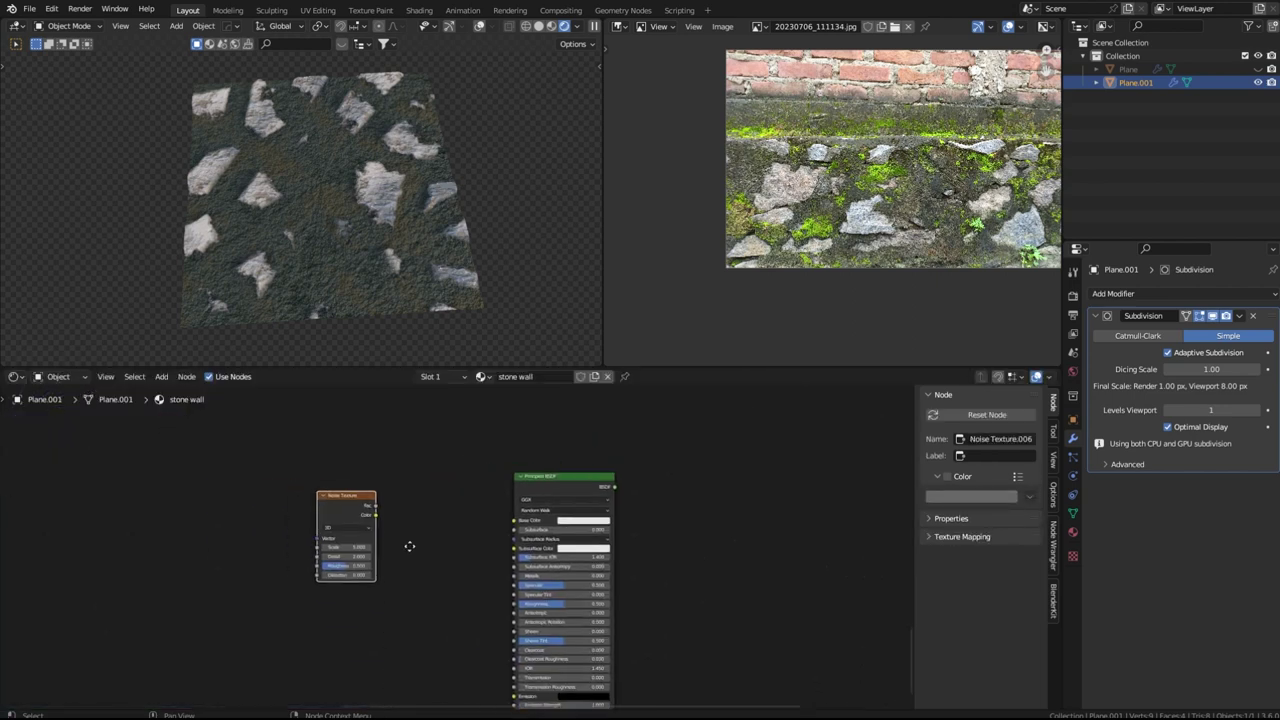
pyautogui.moveTo(411, 546); pyautogui.dragTo(441, 568, button='middle')
pyautogui.scroll(1, 441, 568)
pyautogui.moveTo(370, 516); pyautogui.dragTo(224, 510)
pyautogui.moveTo(421, 516); pyautogui.dragTo(581, 541)
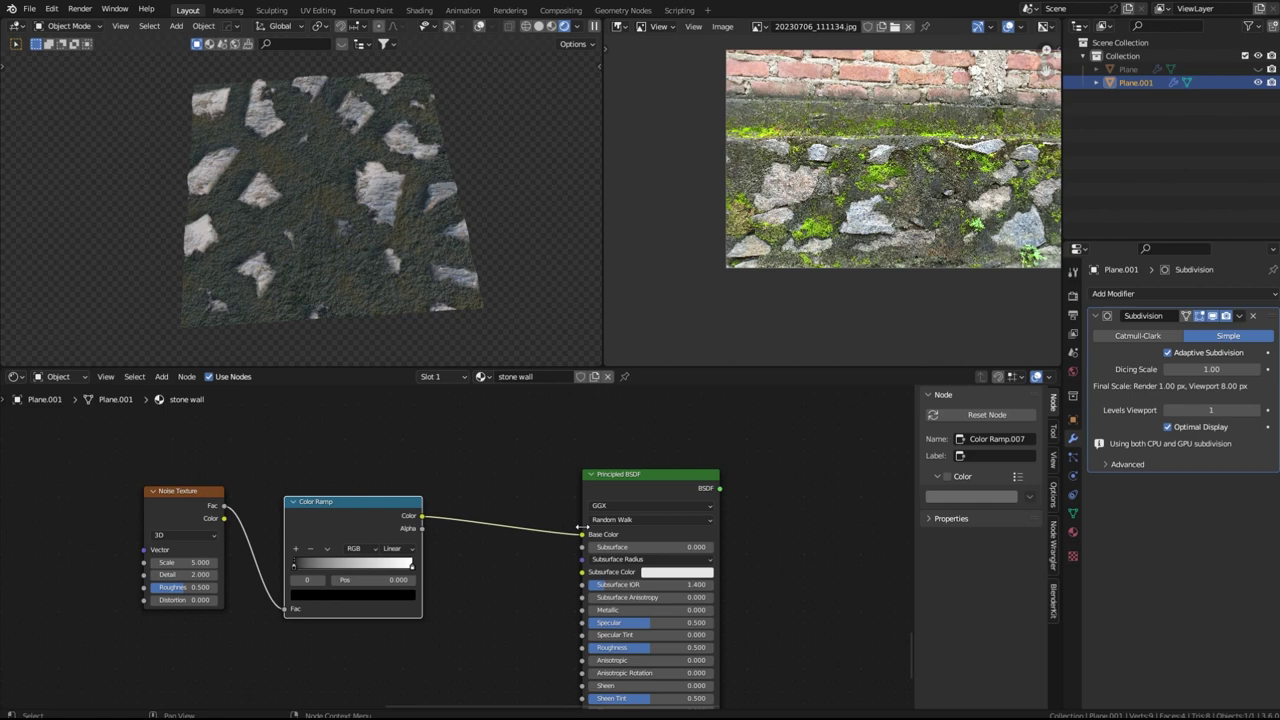
pyautogui.scroll(1, 445, 545)
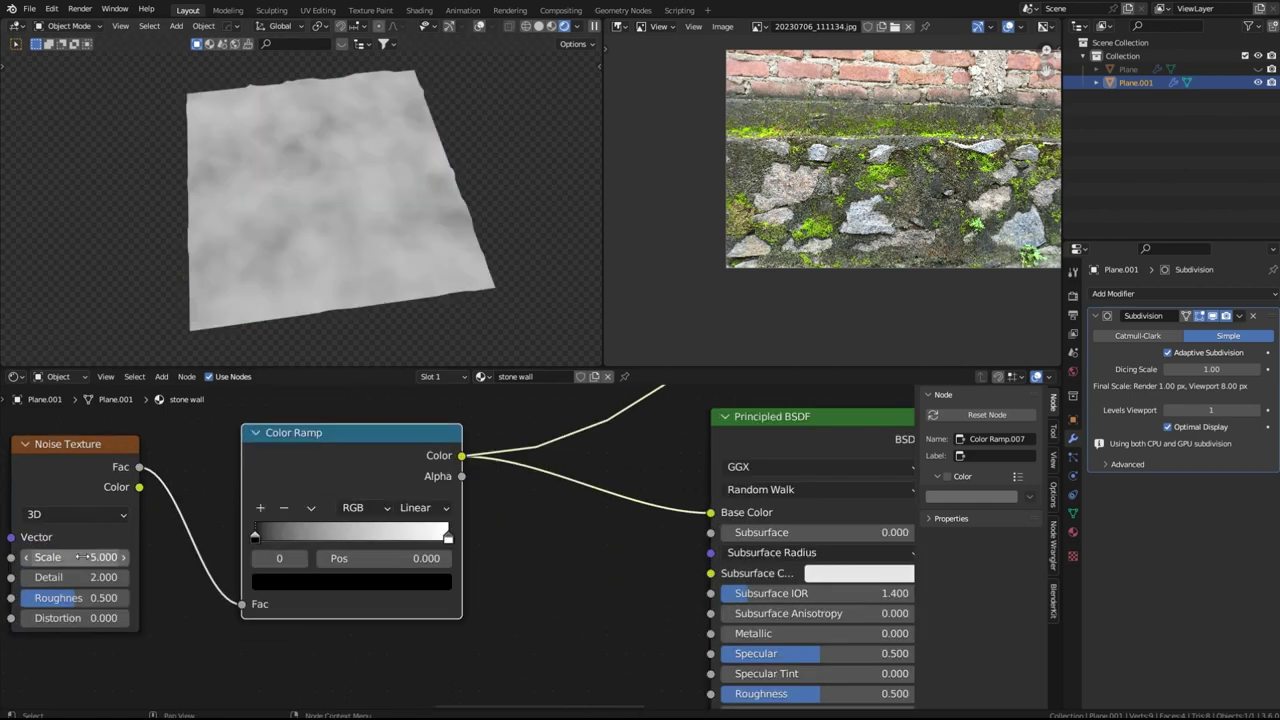
pyautogui.moveTo(80, 557); pyautogui.dragTo(156, 568)
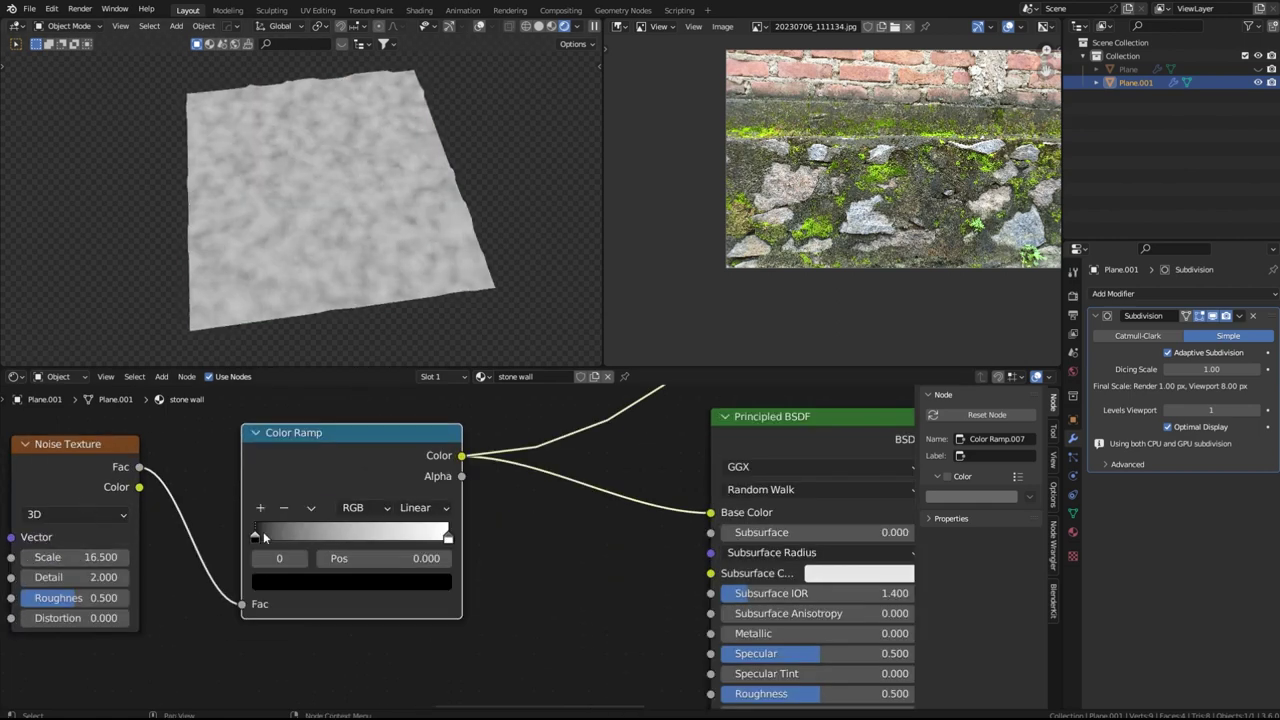
# Sample a dark moss green from the reference photo for the ramp's black stop and a bright moss green for its white stop
pyautogui.scroll(5, 623, 293)
pyautogui.click(318, 584)
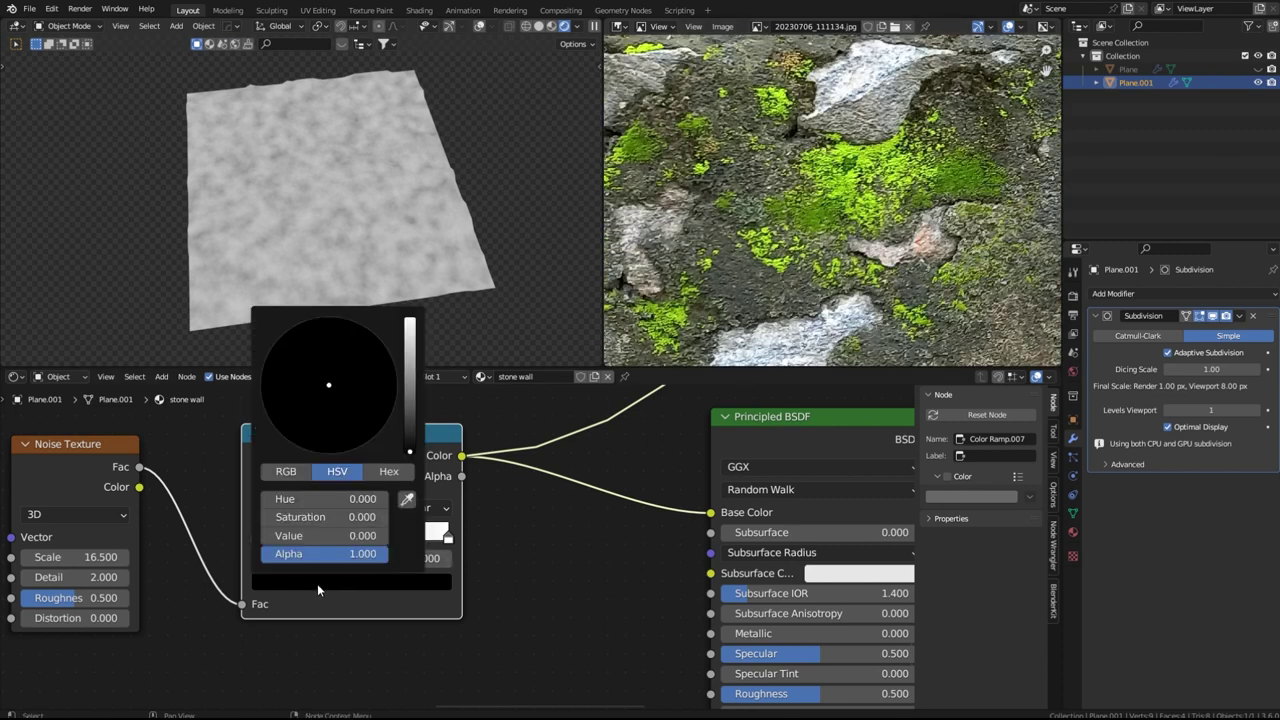
pyautogui.click(406, 500)
pyautogui.click(958, 176)
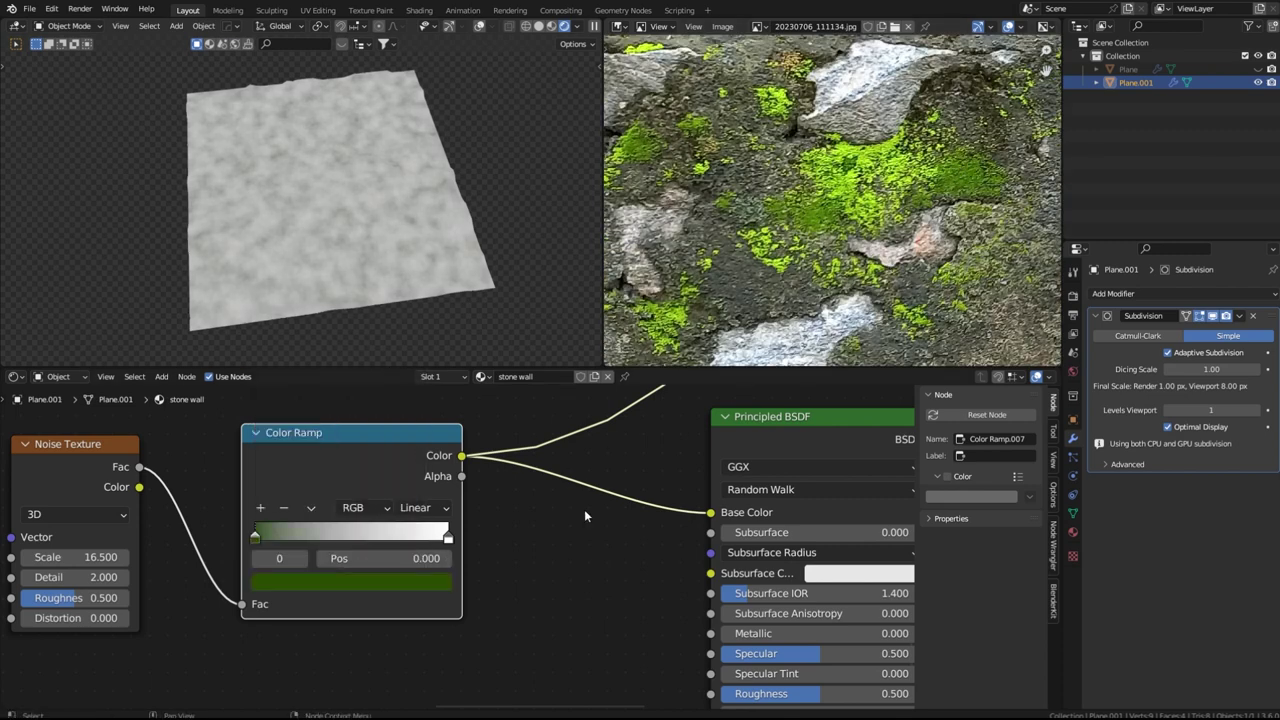
pyautogui.click(409, 595)
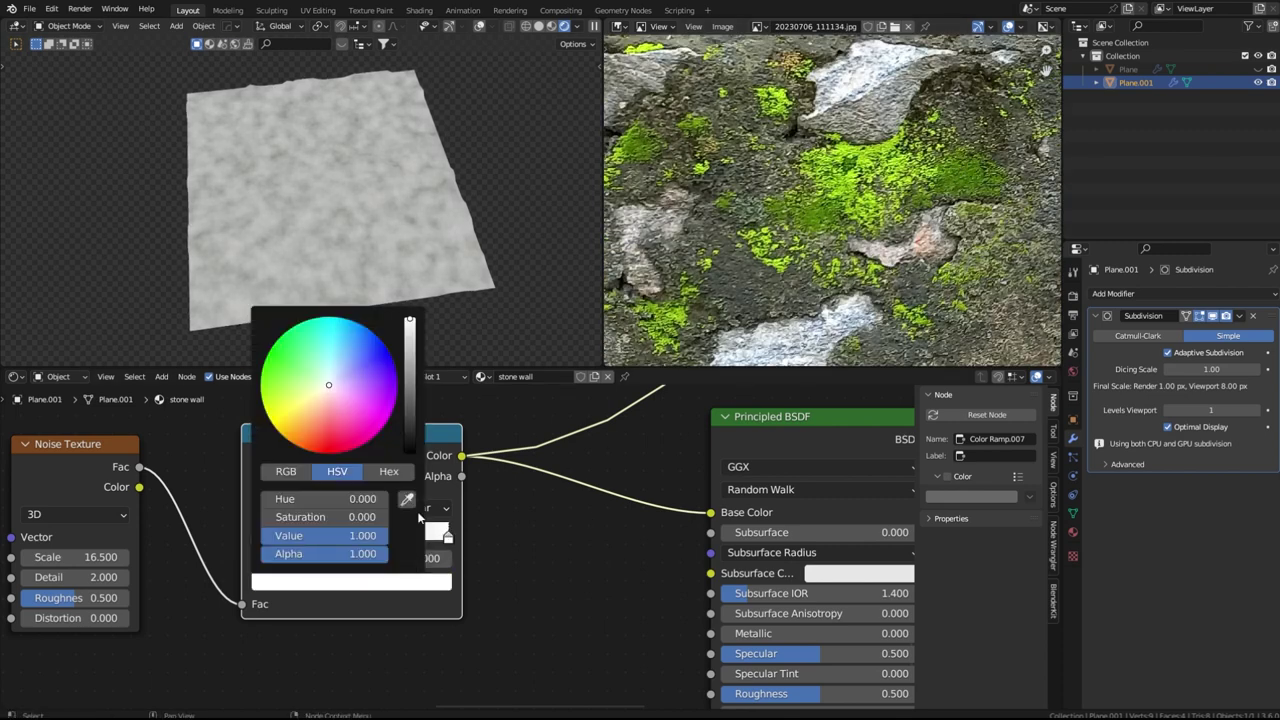
pyautogui.click(420, 516)
pyautogui.click(878, 156)
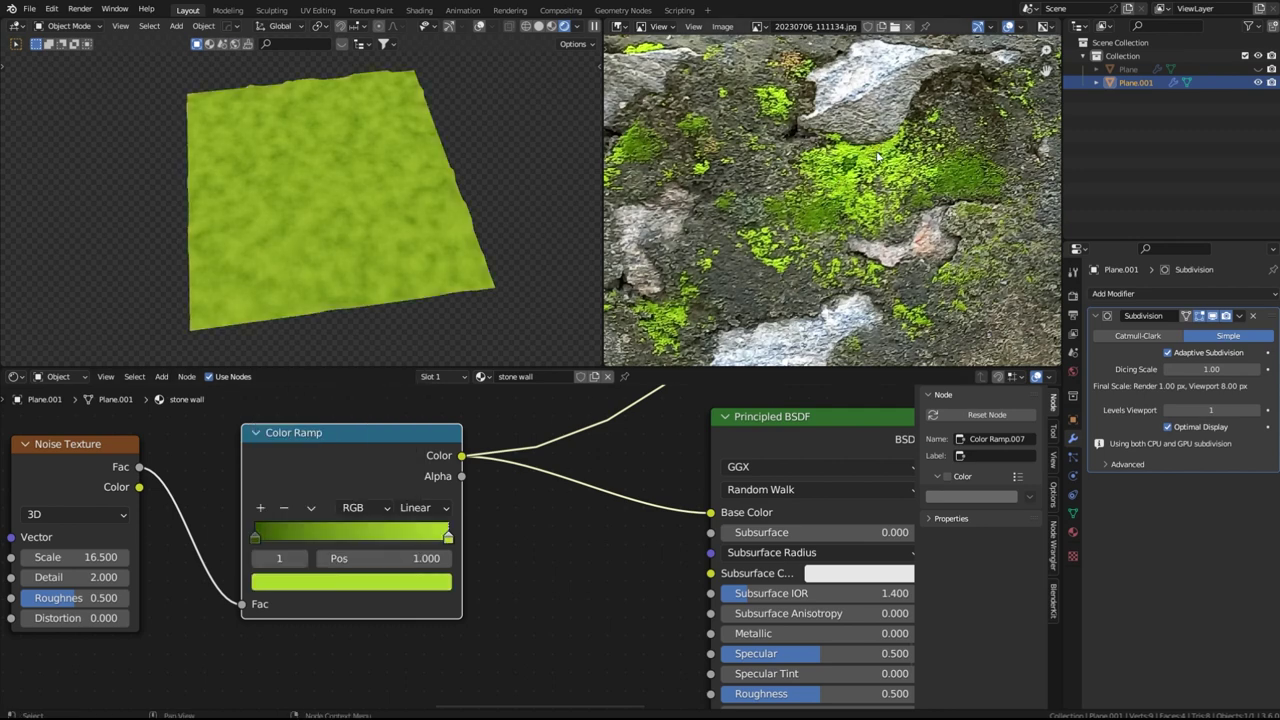
# Shift the ramp's bright stop to a purer green and move both stops closer together, with the bright one at 0.786
pyautogui.click(339, 583)
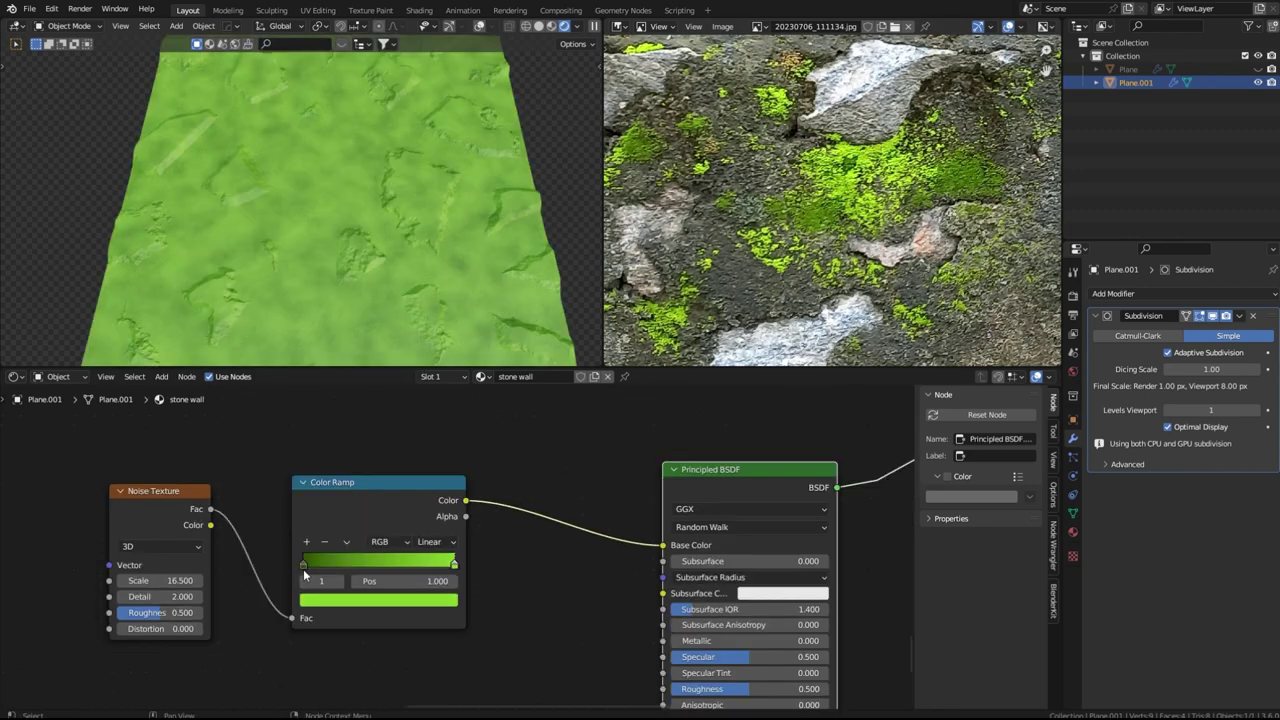
pyautogui.moveTo(306, 563); pyautogui.dragTo(374, 561)
pyautogui.moveTo(455, 563); pyautogui.dragTo(429, 566)
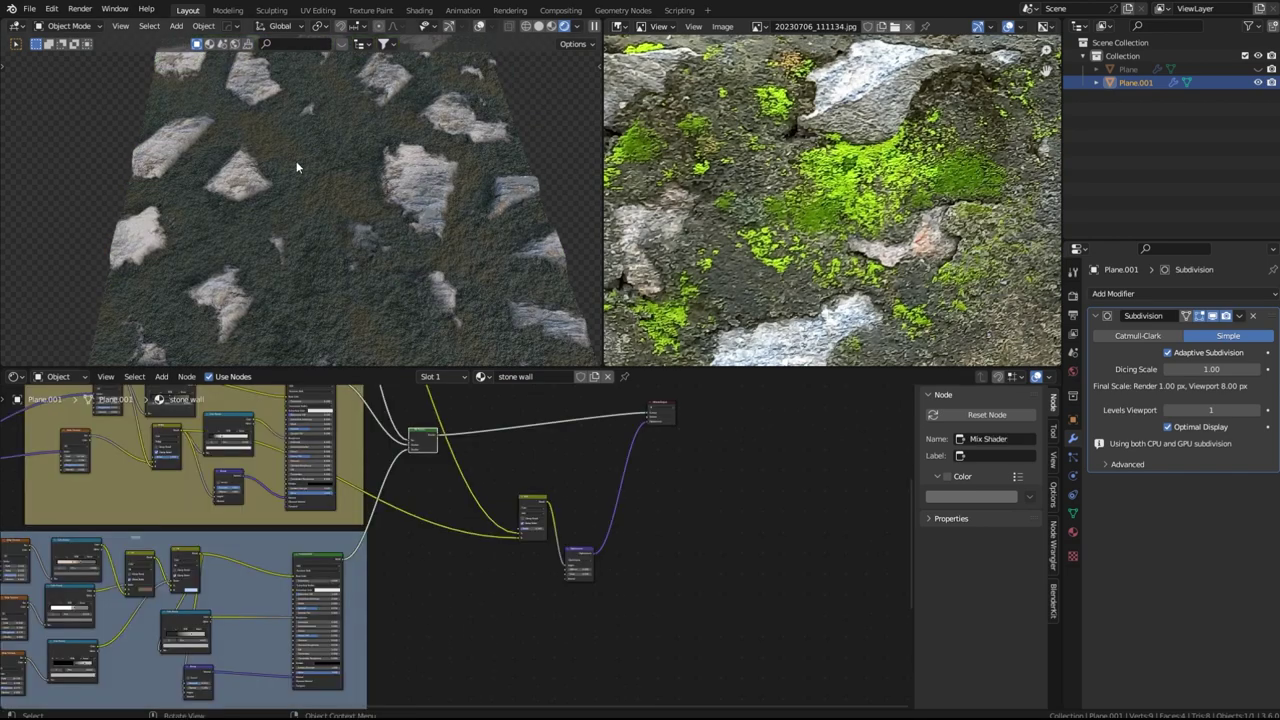
# Add a Noise Texture with a Color Ramp on its Fac output beside the stone mask frame as a moss mask
pyautogui.scroll(-7, 440, 489)
pyautogui.moveTo(464, 470); pyautogui.dragTo(458, 579, button='middle')
pyautogui.scroll(8, 458, 579)
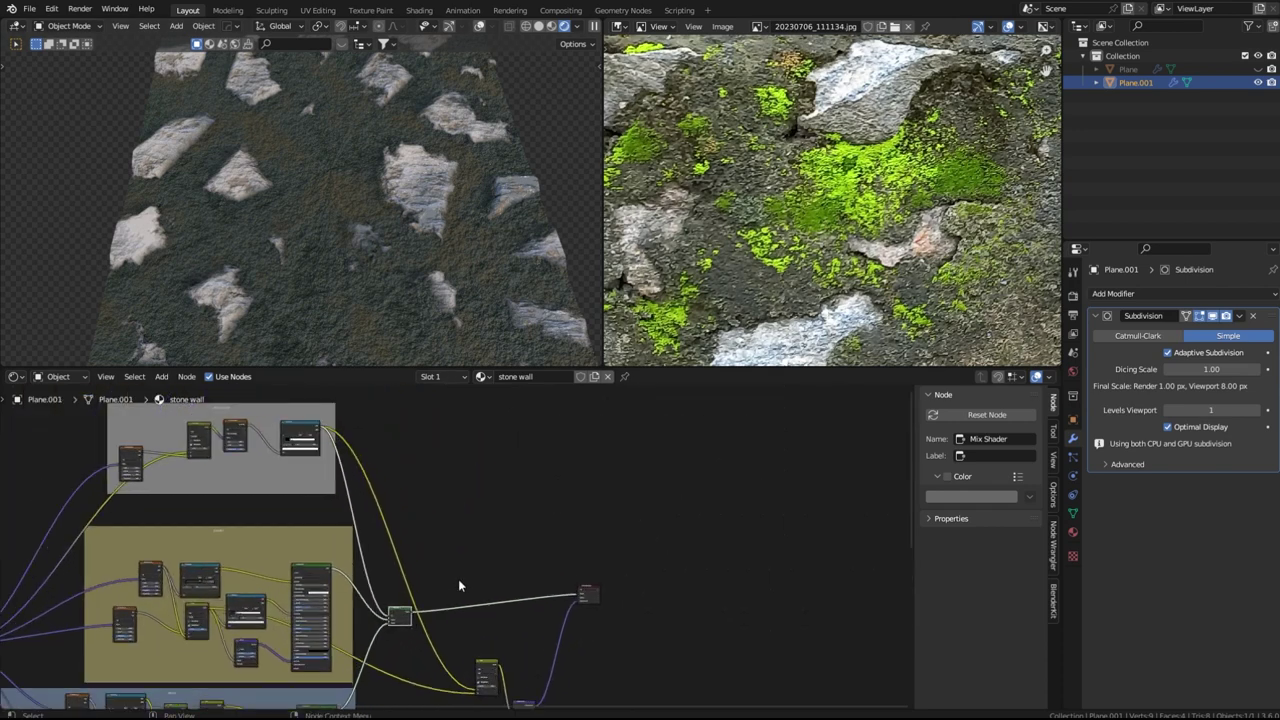
pyautogui.moveTo(385, 466); pyautogui.dragTo(392, 546, button='middle')
pyautogui.scroll(3, 392, 548)
pyautogui.scroll(-1, 392, 551)
pyautogui.hotkey('shift', 'a')
pyautogui.write('nois')
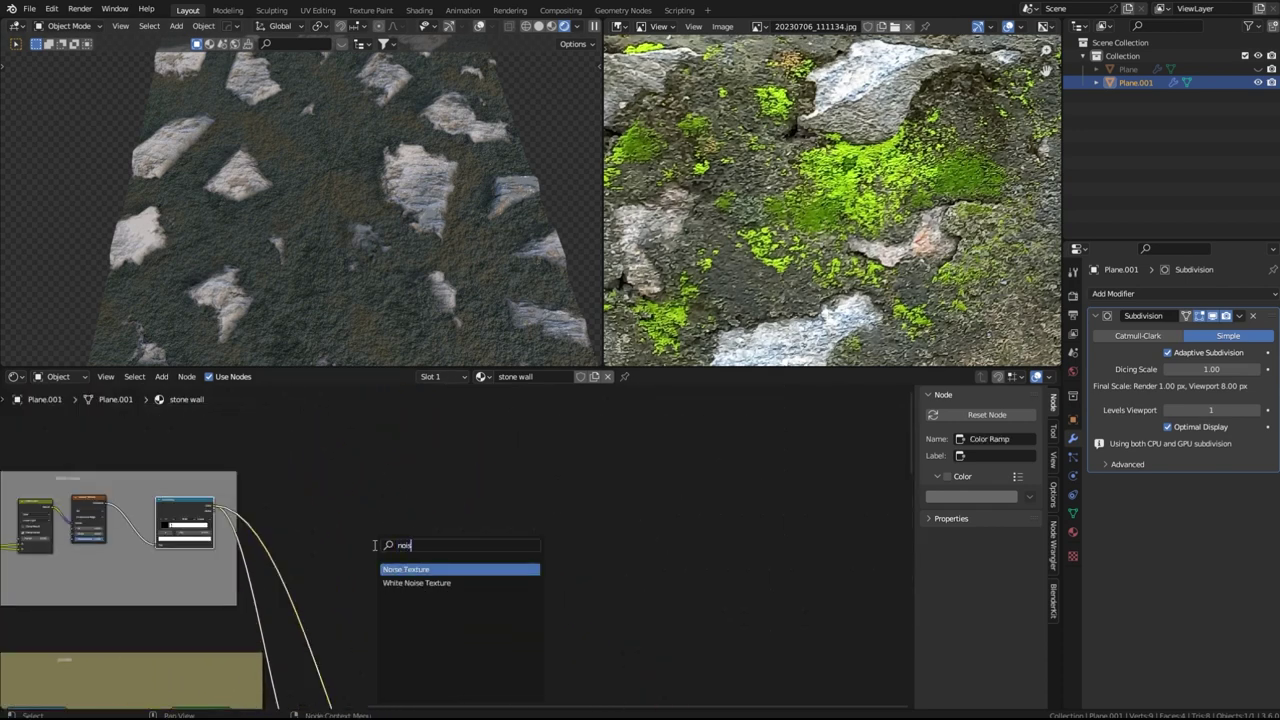
pyautogui.press('Return')
pyautogui.click(364, 503)
pyautogui.moveTo(369, 489); pyautogui.dragTo(443, 530)
pyautogui.write('color')
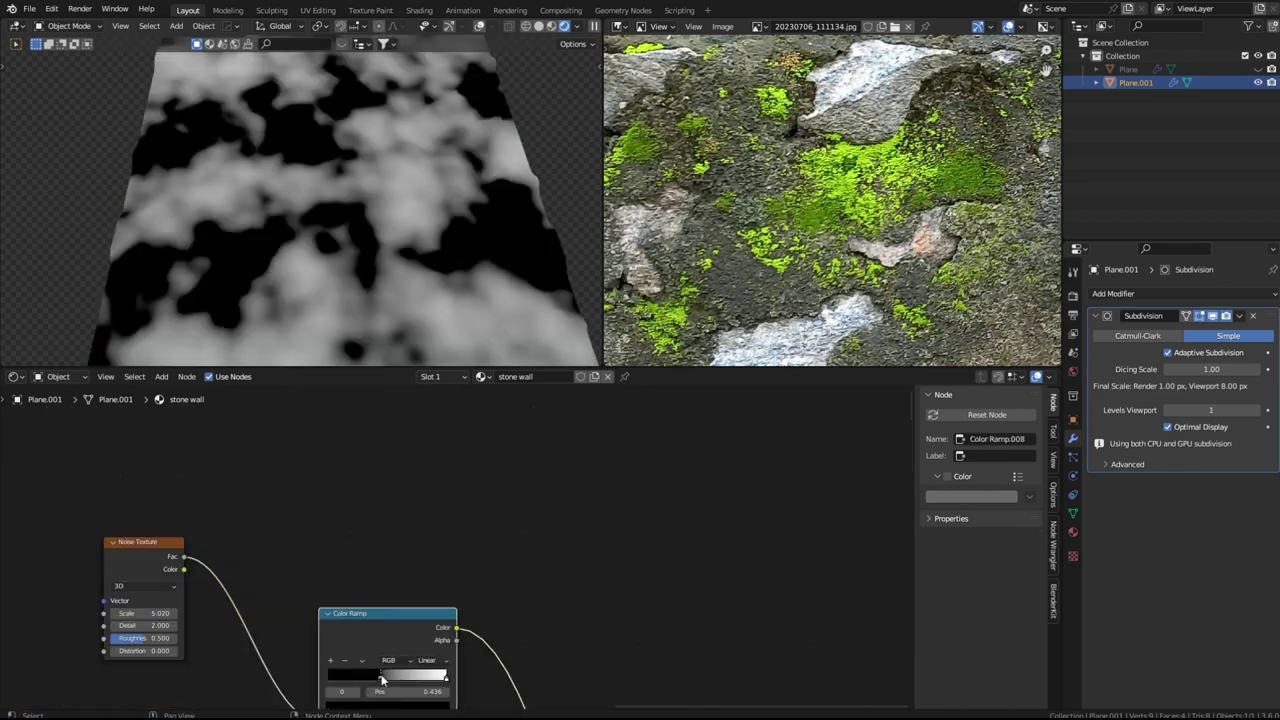
# Sharpen the moss mask by moving its Color Ramp's black stop to about 0.55 and the white stop closer, and save the file
pyautogui.moveTo(382, 680); pyautogui.dragTo(397, 684)
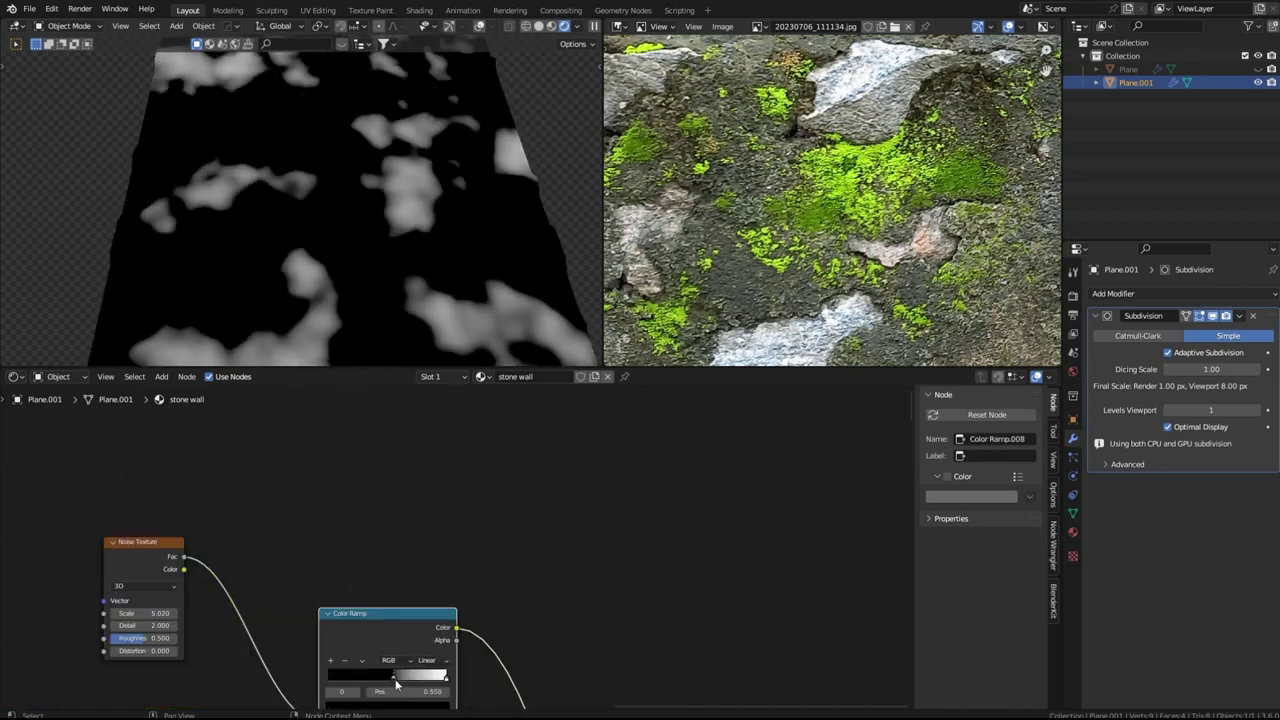
pyautogui.moveTo(445, 681); pyautogui.dragTo(420, 682)
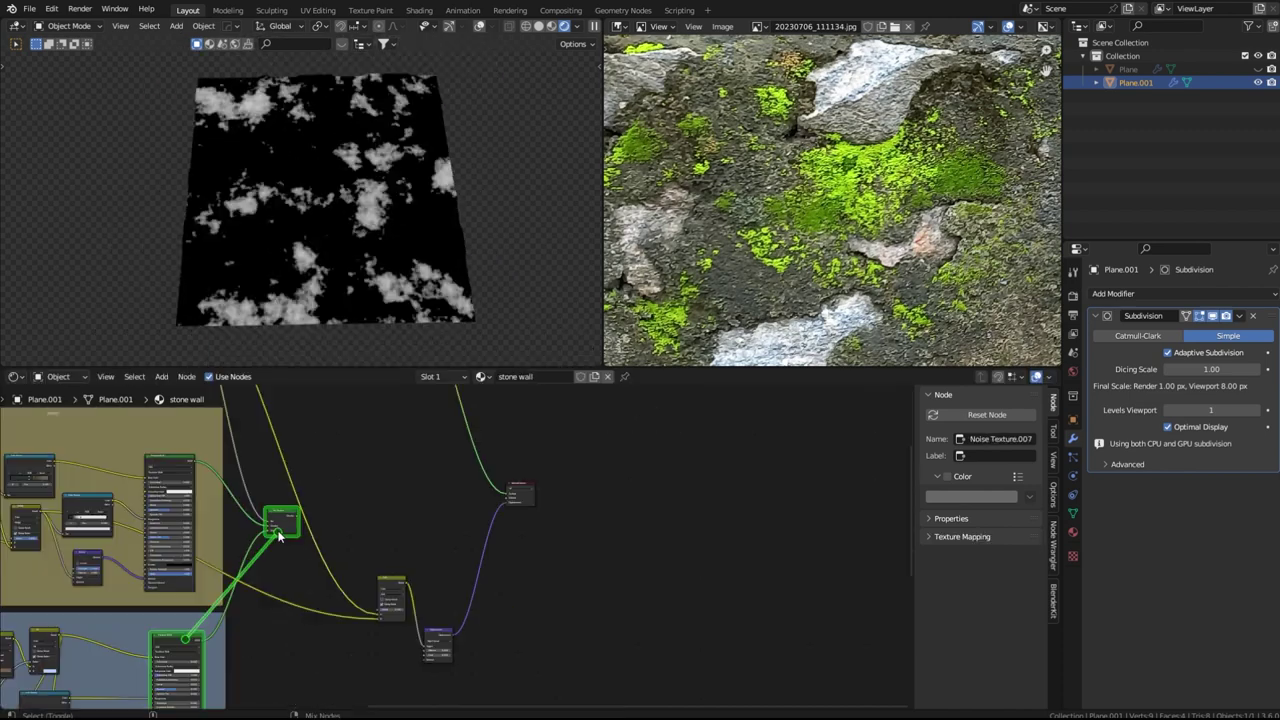
pyautogui.hotkey('ctrl', 's')
# Combine the wall and moss shaders in a new Mix Shader with the moss mask as its factor, and preview it
pyautogui.scroll(-2, 366, 474)
pyautogui.moveTo(393, 390); pyautogui.dragTo(368, 464, button='middle')
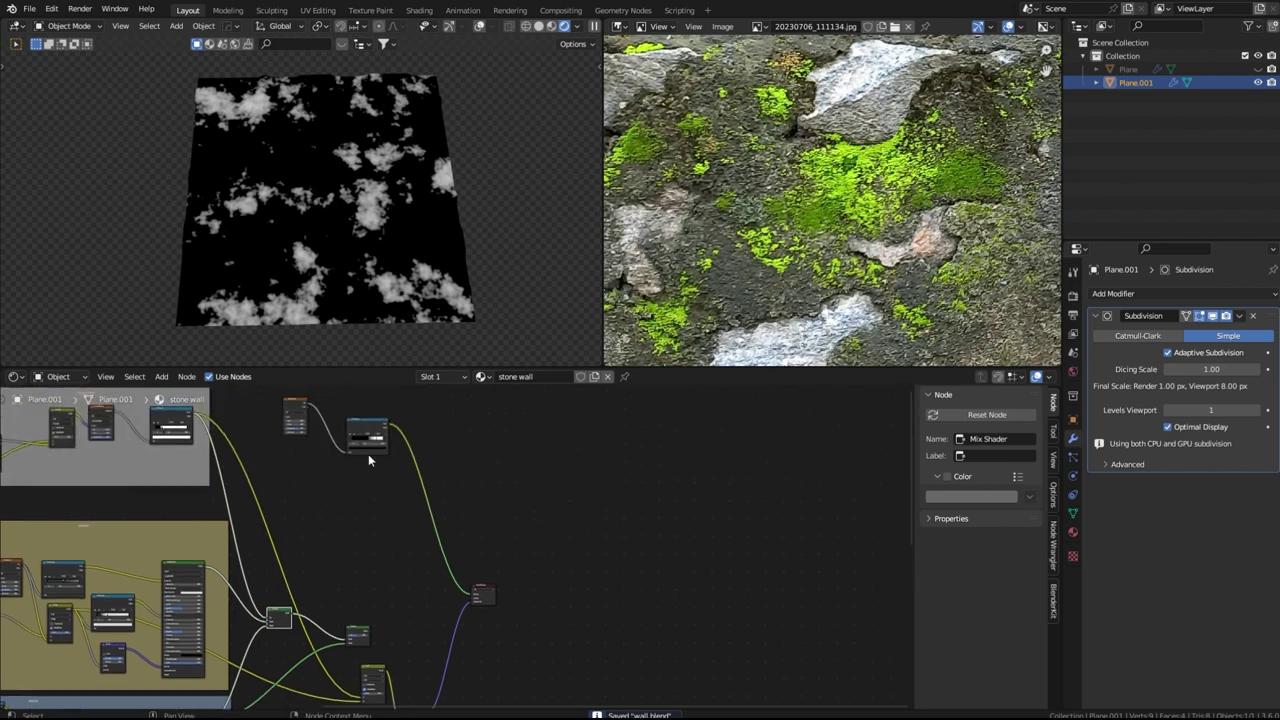
pyautogui.keyDown('ctrl'); pyautogui.keyDown('shift'); pyautogui.moveTo(366, 533); pyautogui.dragTo(365, 531, button='right'); pyautogui.keyUp('shift'); pyautogui.keyUp('ctrl')
pyautogui.keyDown('ctrl'); pyautogui.keyDown('shift'); pyautogui.click(358, 633); pyautogui.keyUp('shift'); pyautogui.keyUp('ctrl')
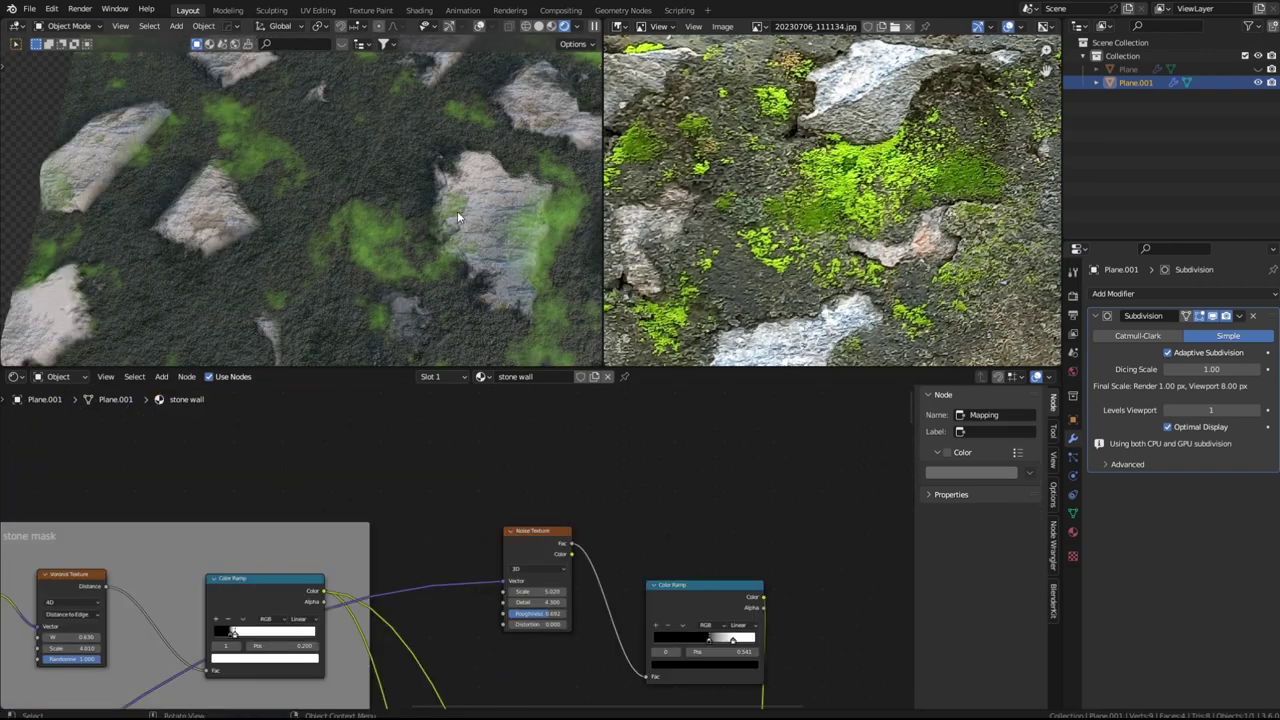
# Connect the shared Mapping node to the Vector input of the moss colour's Noise Texture
pyautogui.moveTo(621, 546); pyautogui.dragTo(465, 483, button='middle')
pyautogui.scroll(5, 470, 546)
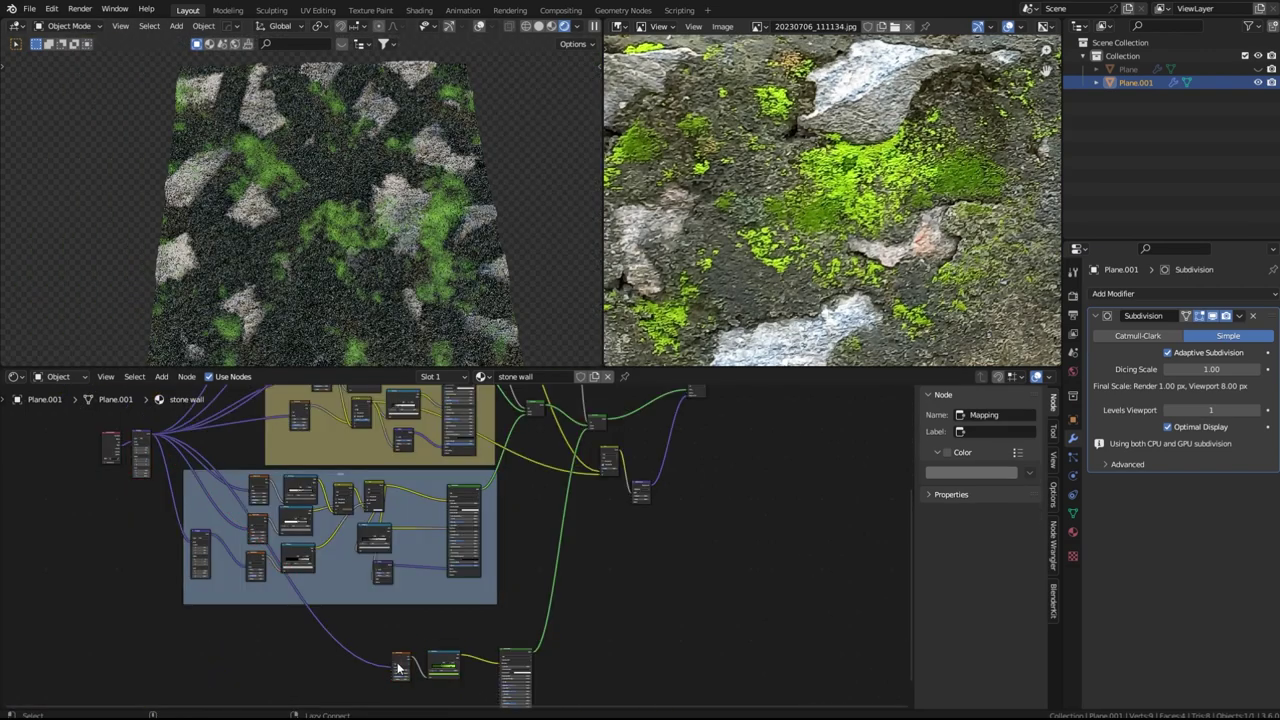
pyautogui.moveTo(143, 455); pyautogui.dragTo(314, 684)
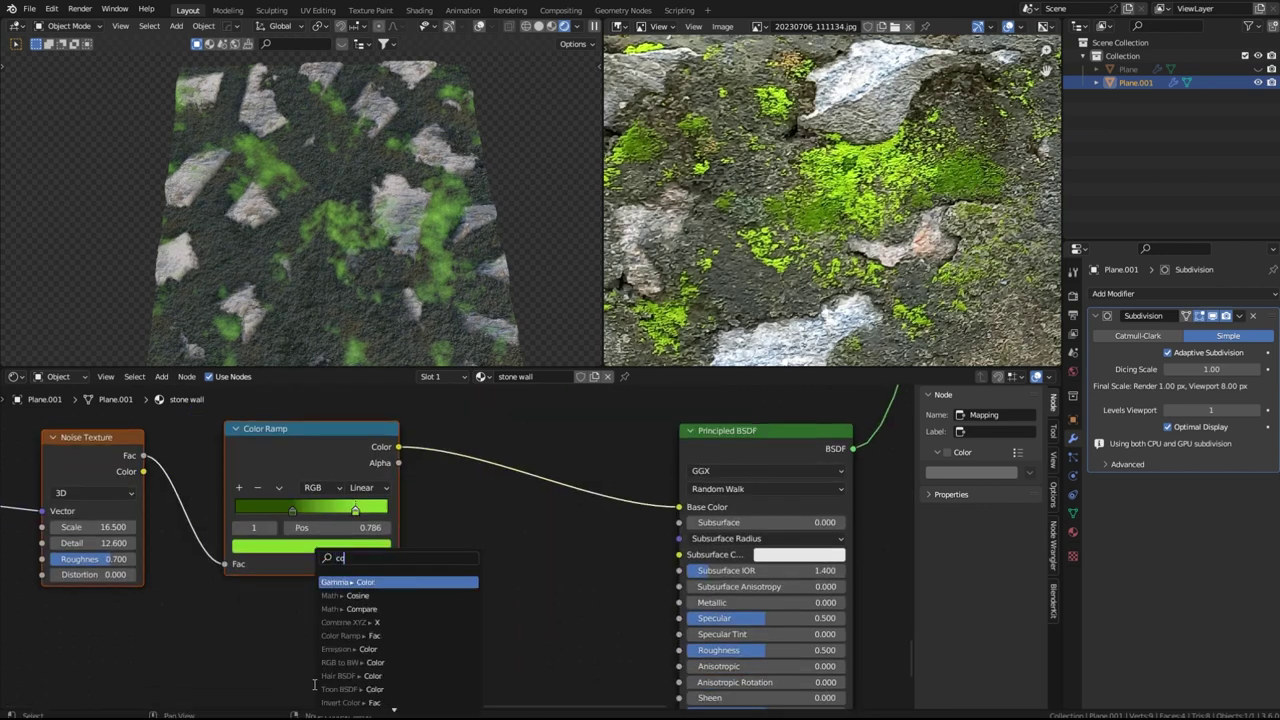
# Add a second Color Ramp on the moss noise's Fac output and link it to the moss shader's Roughness
pyautogui.click(366, 595)
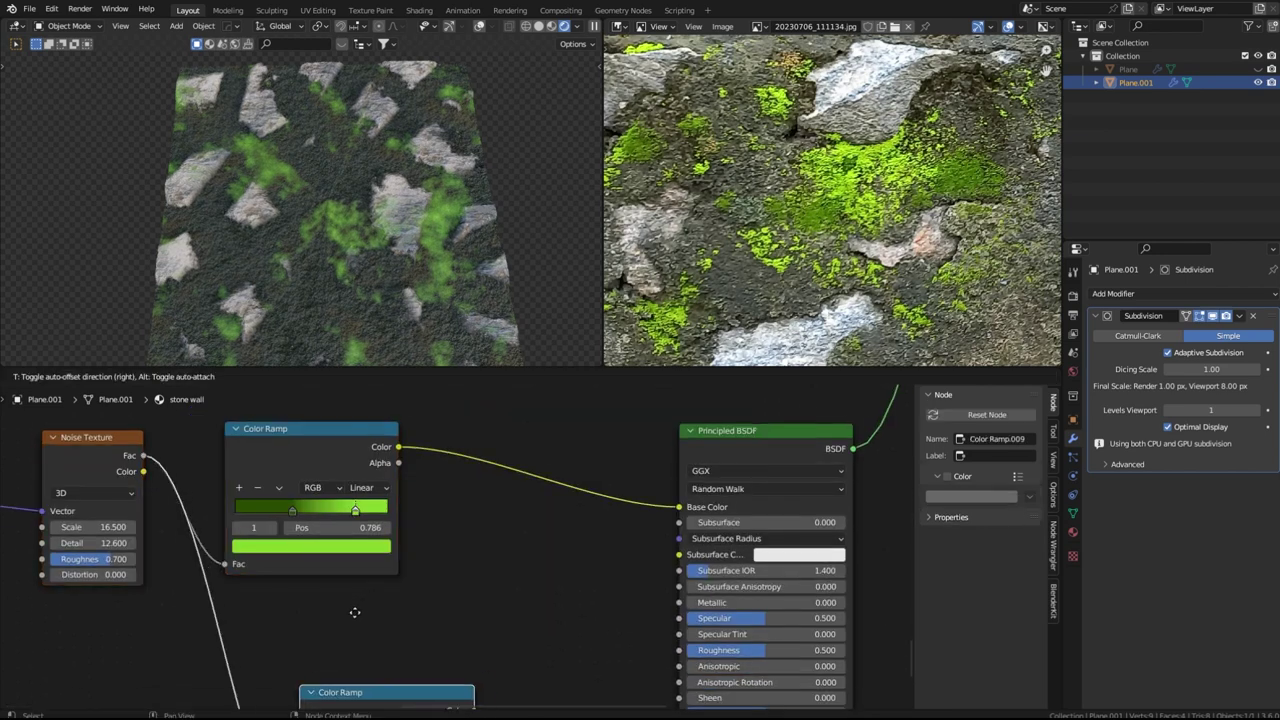
pyautogui.click(400, 568)
pyautogui.moveTo(399, 565); pyautogui.dragTo(583, 591)
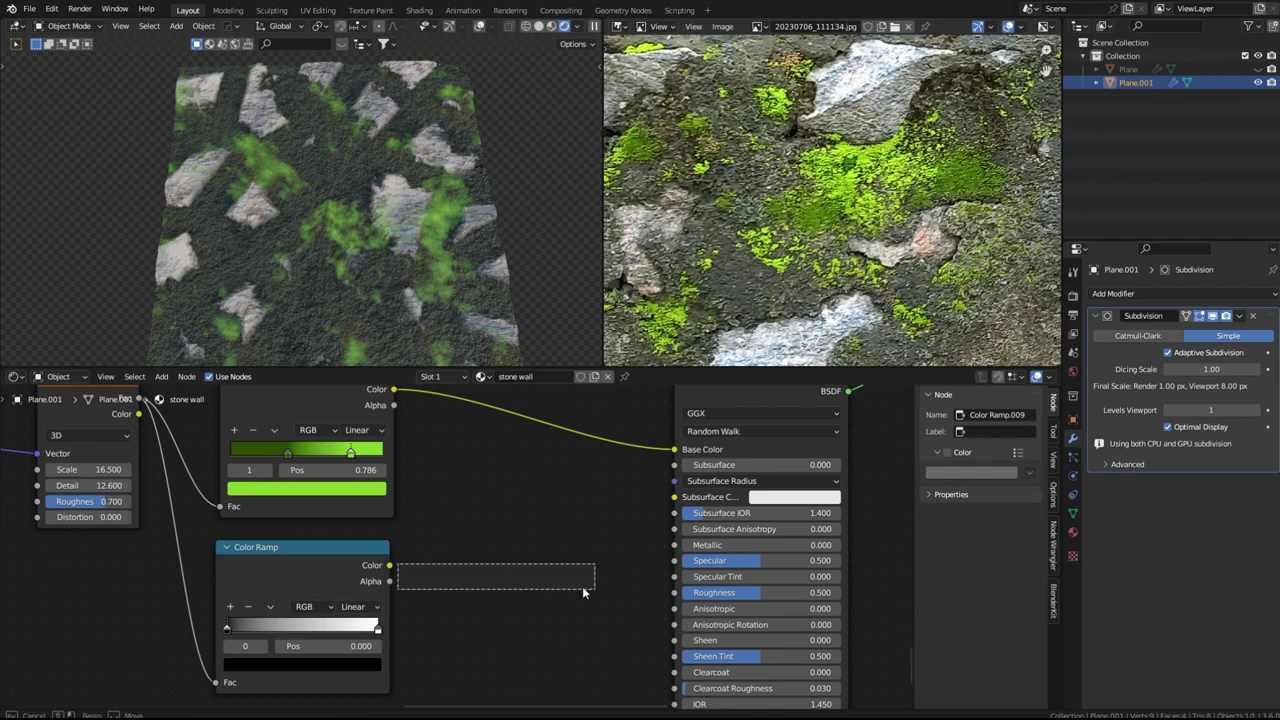
pyautogui.moveTo(698, 593); pyautogui.dragTo(700, 593)
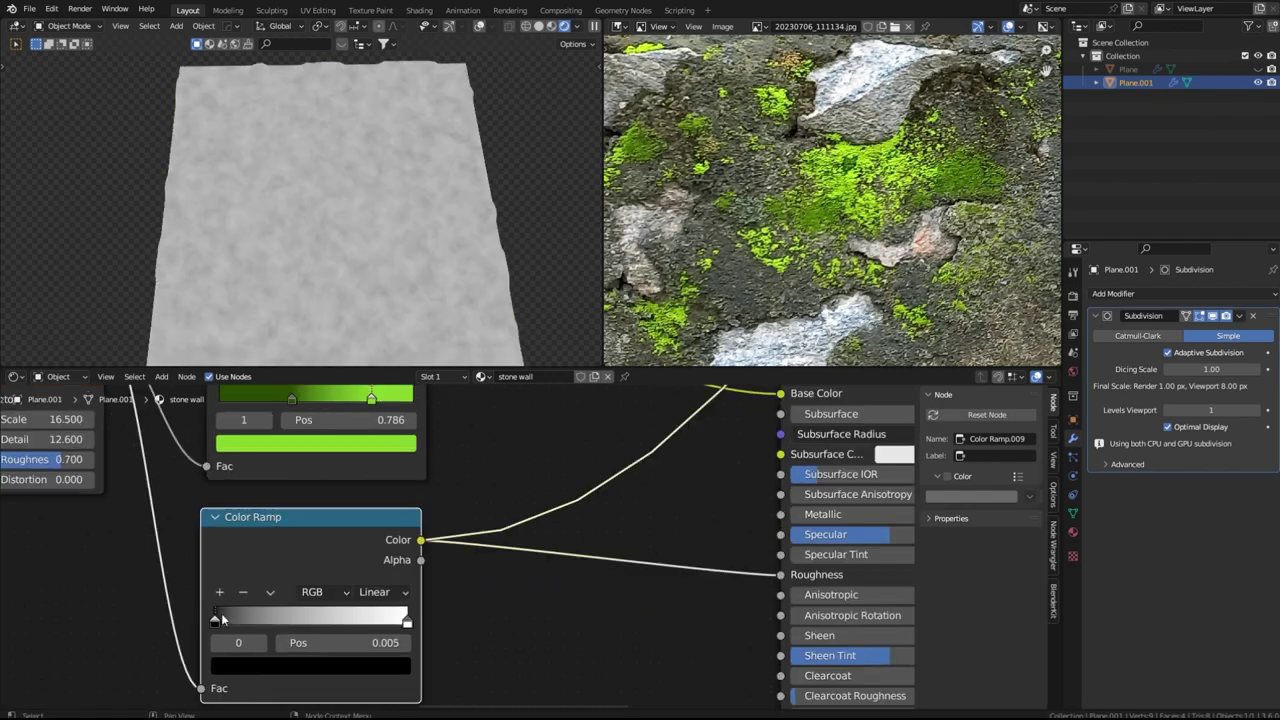
# Set the moss roughness ramp's stops to 0.245 and 0.795, preview the moss shader, and add a Bump node to it
pyautogui.moveTo(222, 616); pyautogui.dragTo(233, 616)
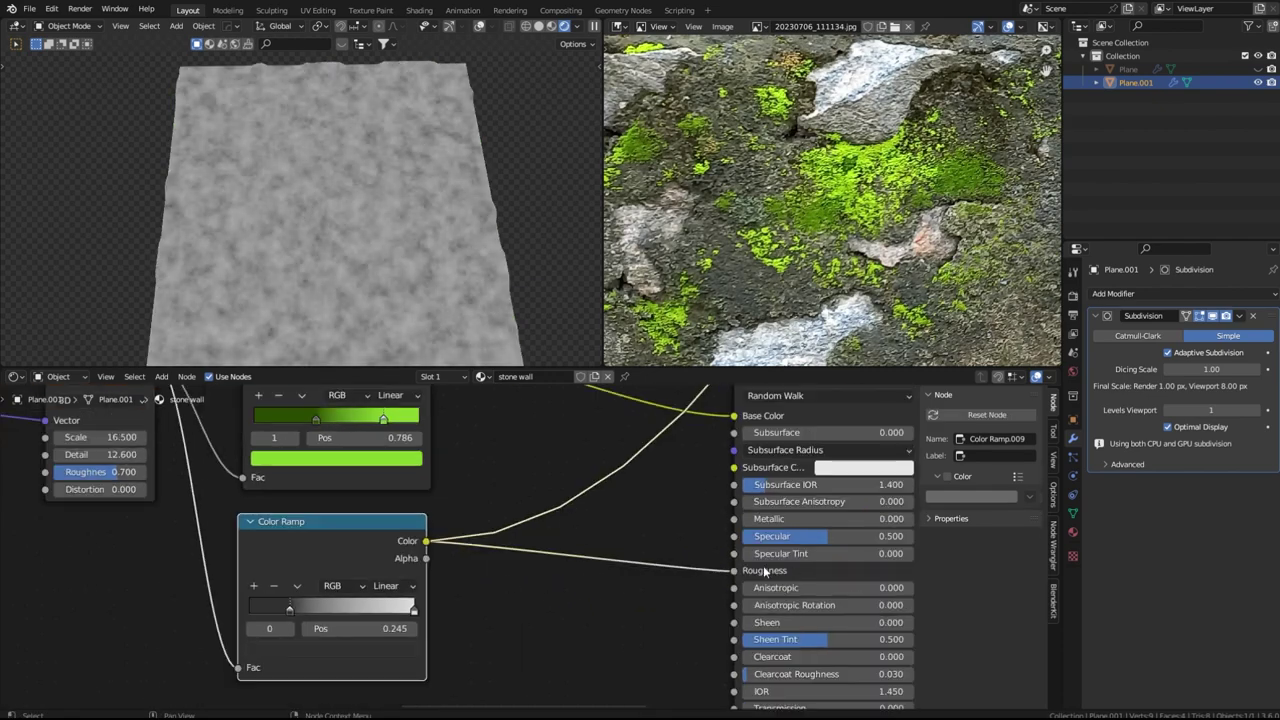
pyautogui.keyDown('ctrl'); pyautogui.keyDown('shift'); pyautogui.click(804, 569); pyautogui.keyUp('shift'); pyautogui.keyUp('ctrl')
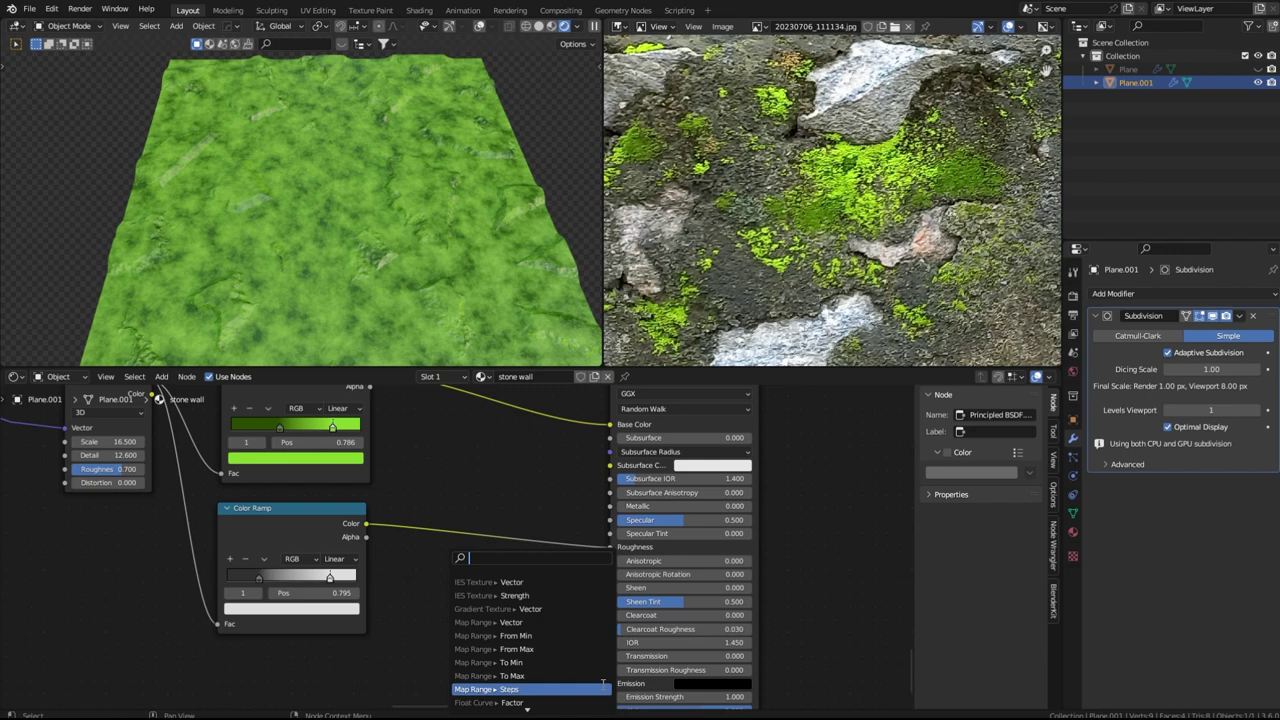
pyautogui.write('bu')
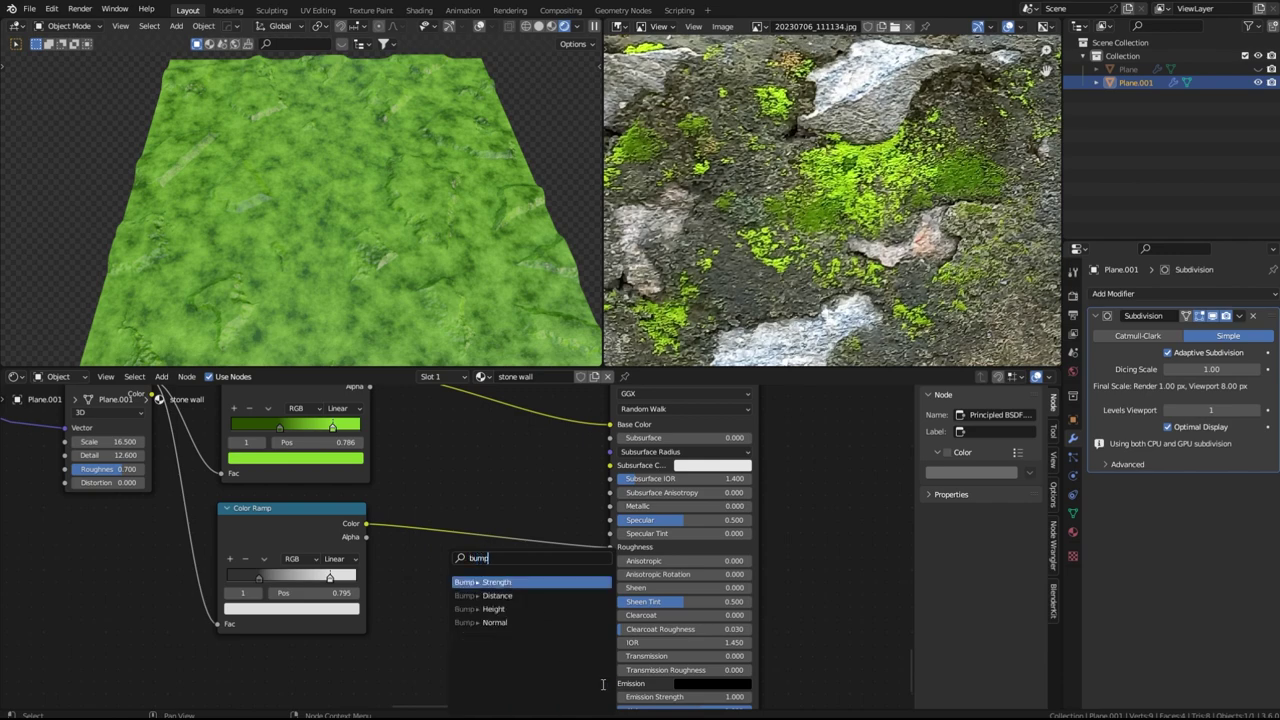
pyautogui.write('mp')
pyautogui.press('Return')
pyautogui.click(590, 637)
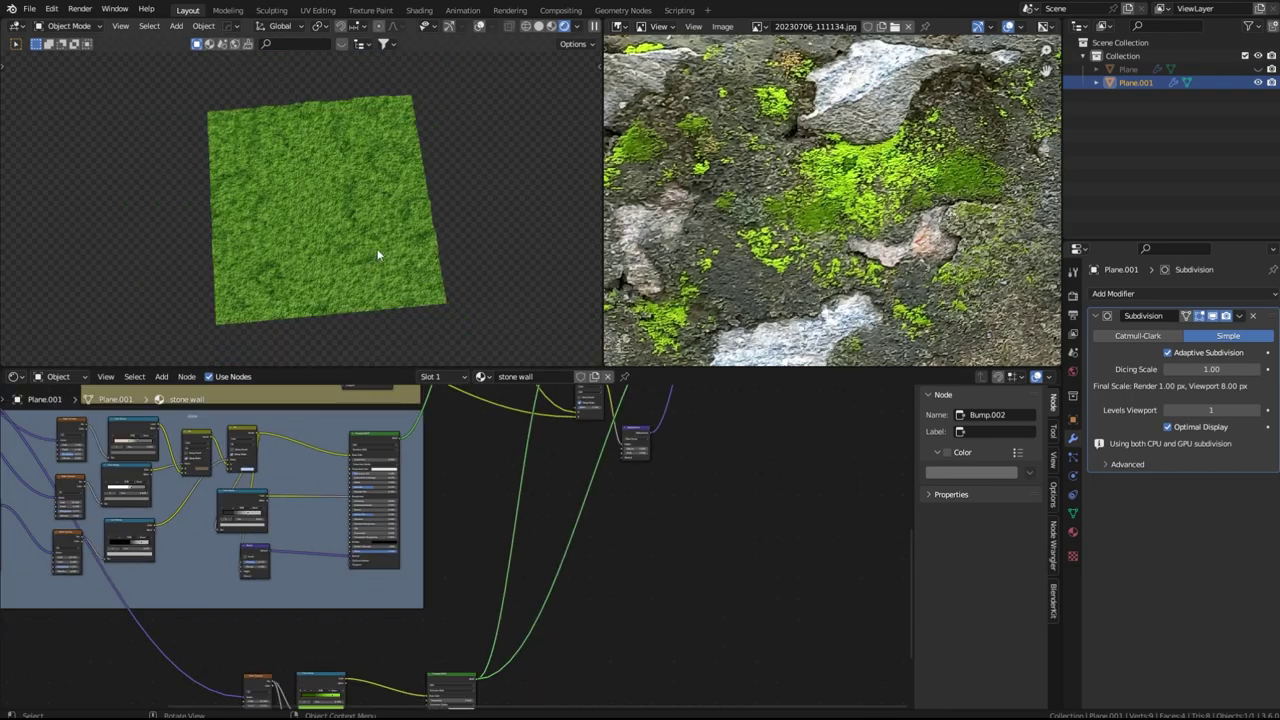
# Inspect the bumped moss surface up close and preview the Mix Shader that combines the wall and moss
pyautogui.scroll(5, 378, 256)
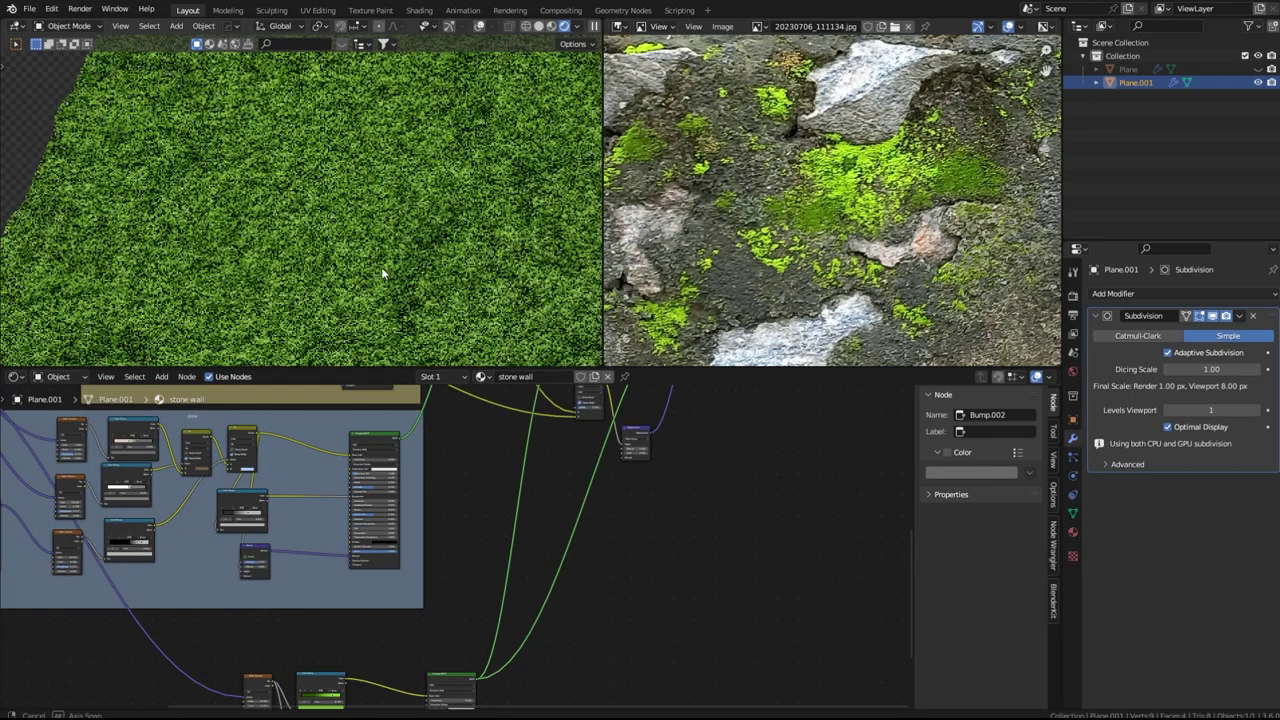
pyautogui.scroll(-2, 511, 503)
pyautogui.moveTo(511, 503); pyautogui.dragTo(491, 578, button='middle')
pyautogui.scroll(2, 491, 578)
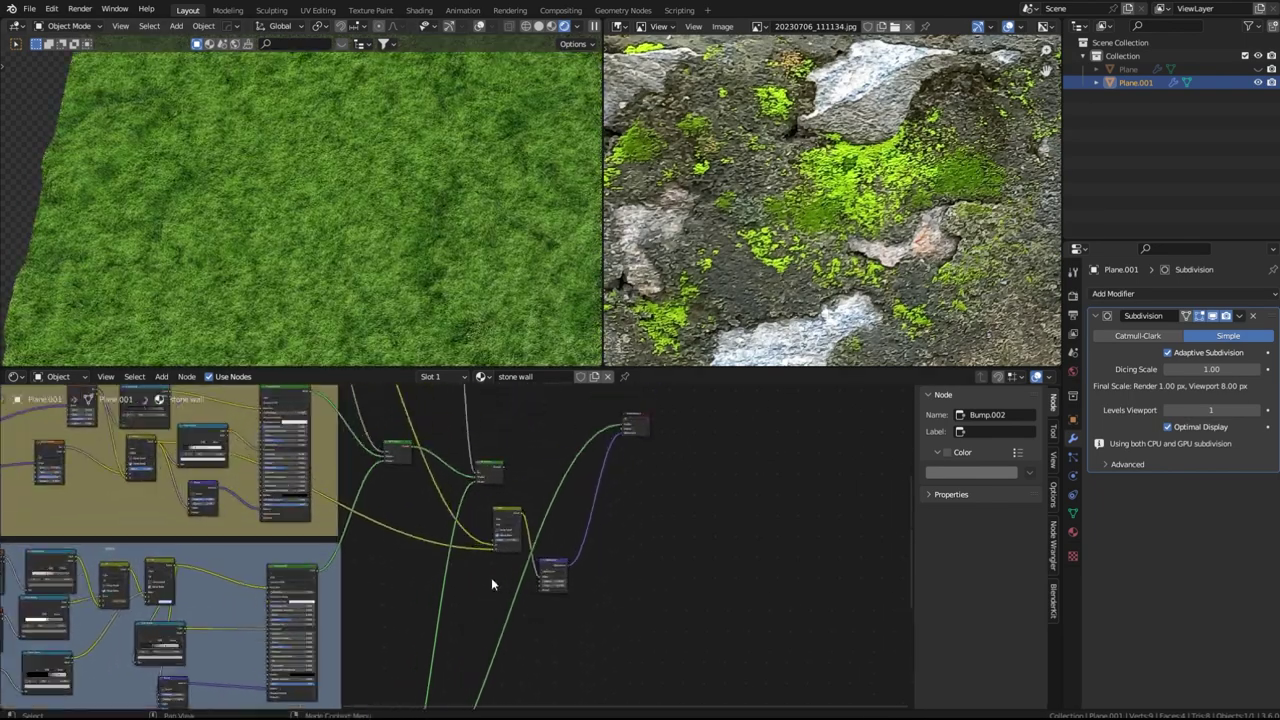
pyautogui.keyDown('ctrl'); pyautogui.keyDown('shift'); pyautogui.click(490, 478); pyautogui.keyUp('shift'); pyautogui.keyUp('ctrl')
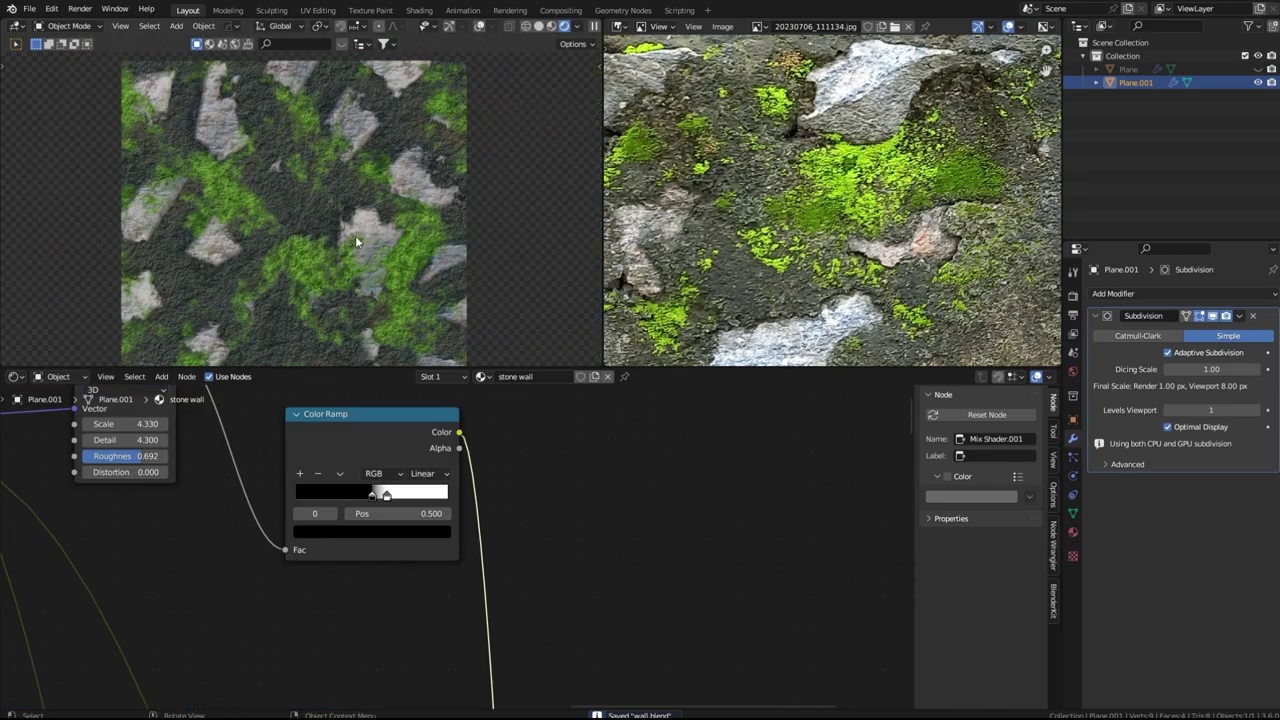
# Add a Mix node set to Color on the link leaving the moss mask's Color Ramp, with the ramp feeding input A
pyautogui.moveTo(439, 559); pyautogui.dragTo(415, 491, button='middle')
pyautogui.scroll(-2, 425, 475)
pyautogui.moveTo(440, 450); pyautogui.dragTo(431, 495, button='middle')
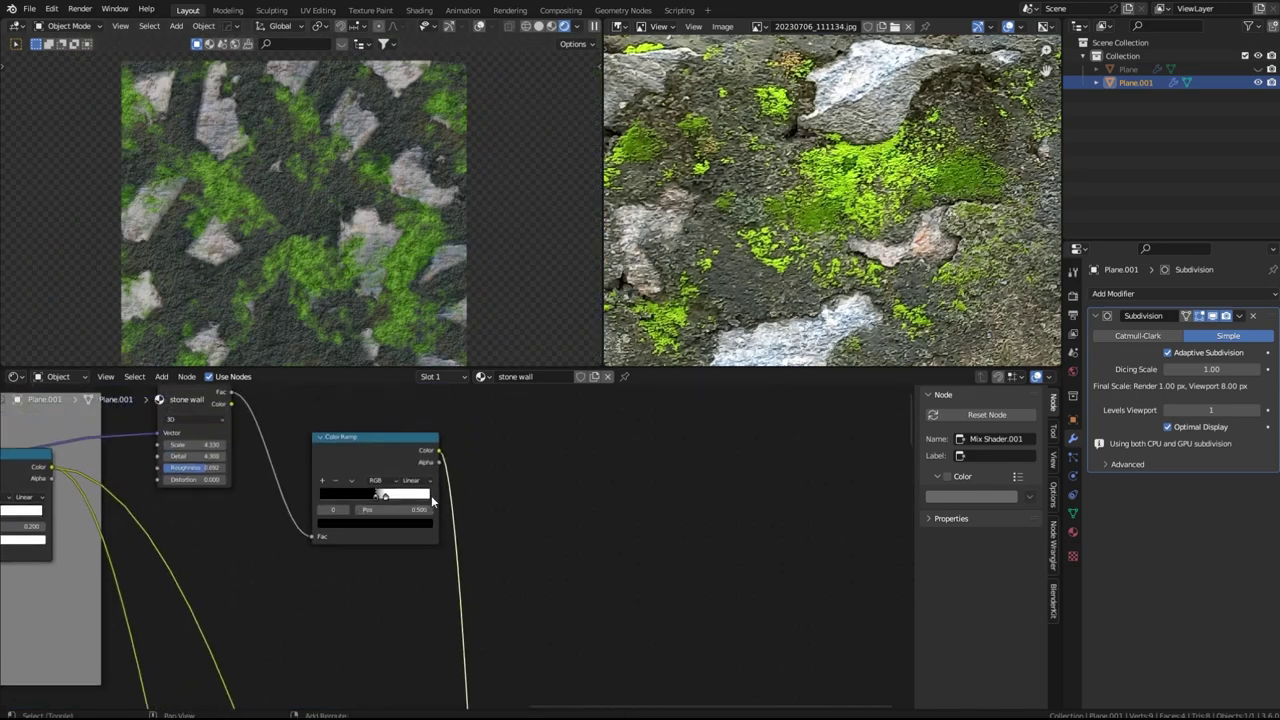
pyautogui.hotkey('shift', 'a')
pyautogui.click(431, 497)
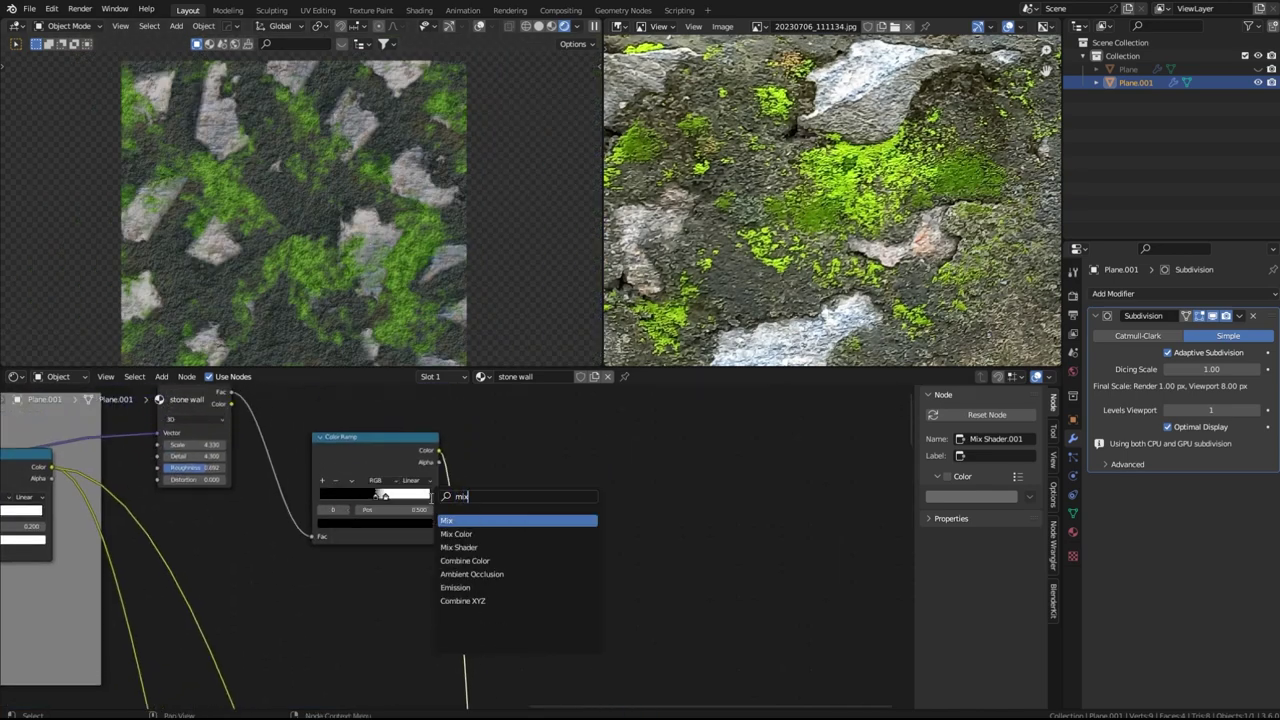
pyautogui.write('mix')
pyautogui.press('Return')
pyautogui.click(567, 478)
pyautogui.click(567, 468)
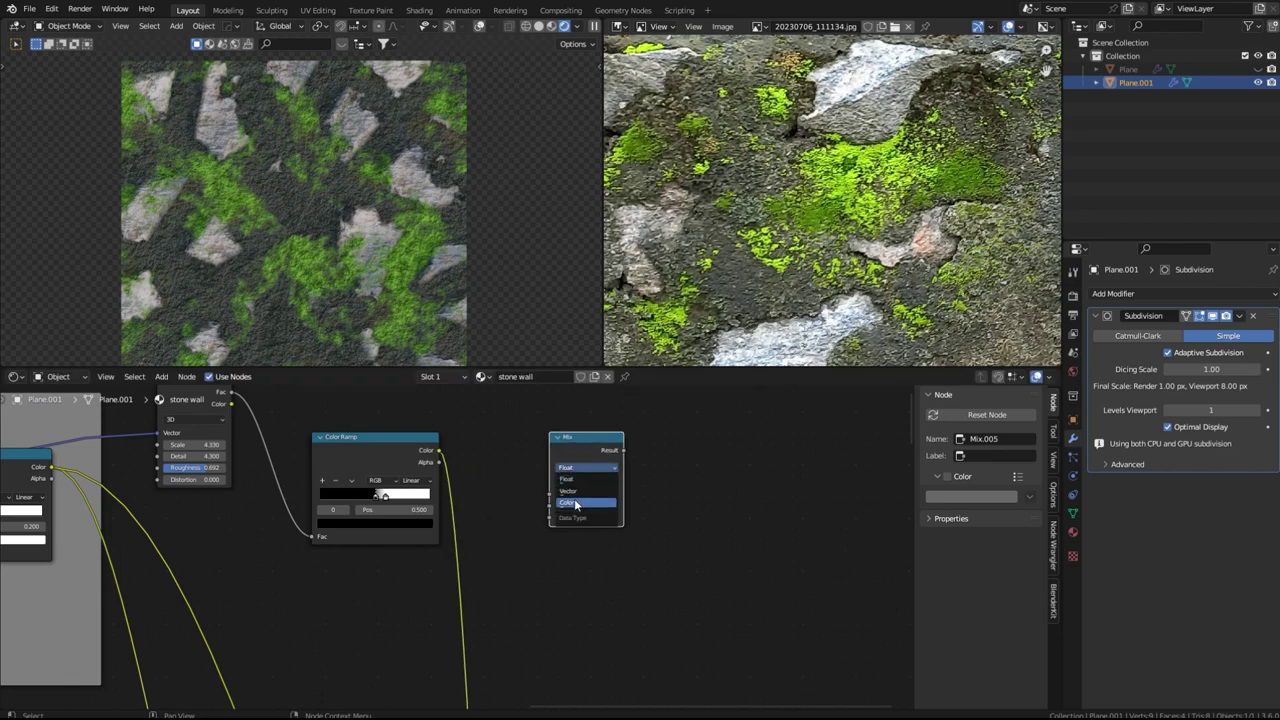
pyautogui.click(576, 503)
pyautogui.moveTo(576, 505); pyautogui.dragTo(545, 517)
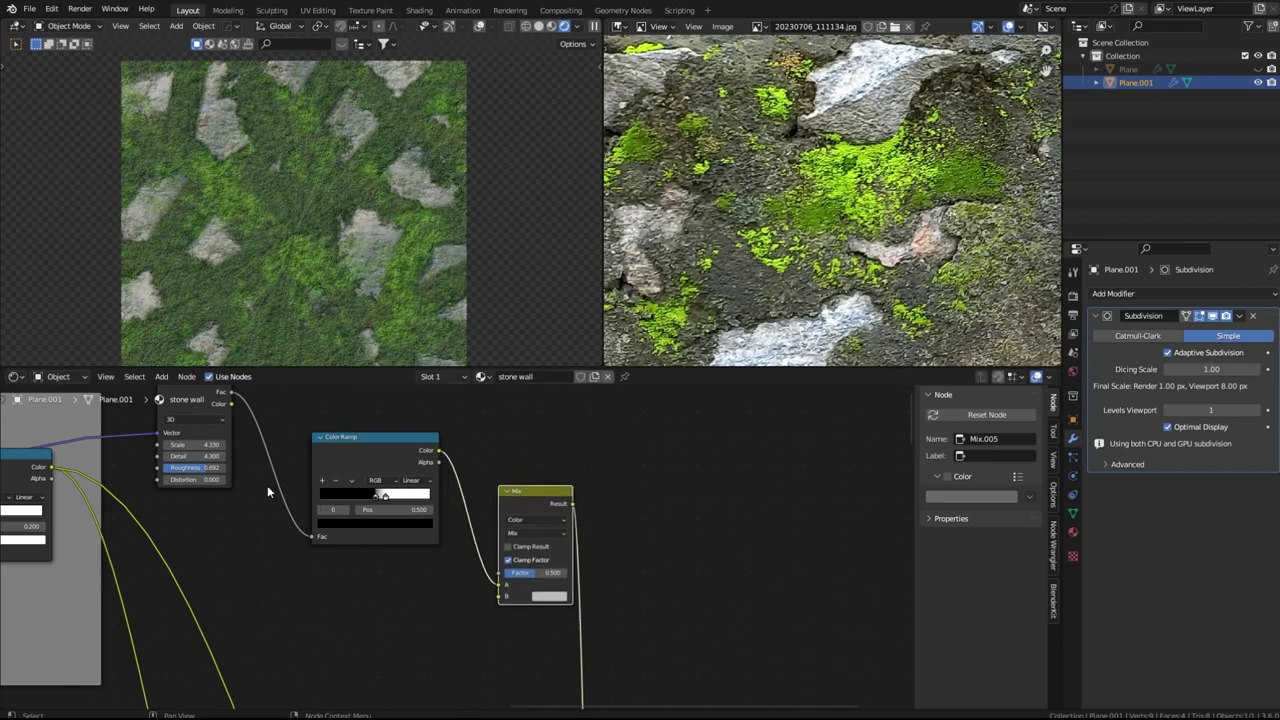
# Drive the new Mix node's Factor with the stone mask's Color Ramp and set its B colour to black
pyautogui.scroll(-2, 140, 492)
pyautogui.moveTo(130, 498); pyautogui.dragTo(181, 481, button='middle')
pyautogui.moveTo(113, 453); pyautogui.dragTo(158, 484, button='middle')
pyautogui.moveTo(163, 489); pyautogui.dragTo(548, 576)
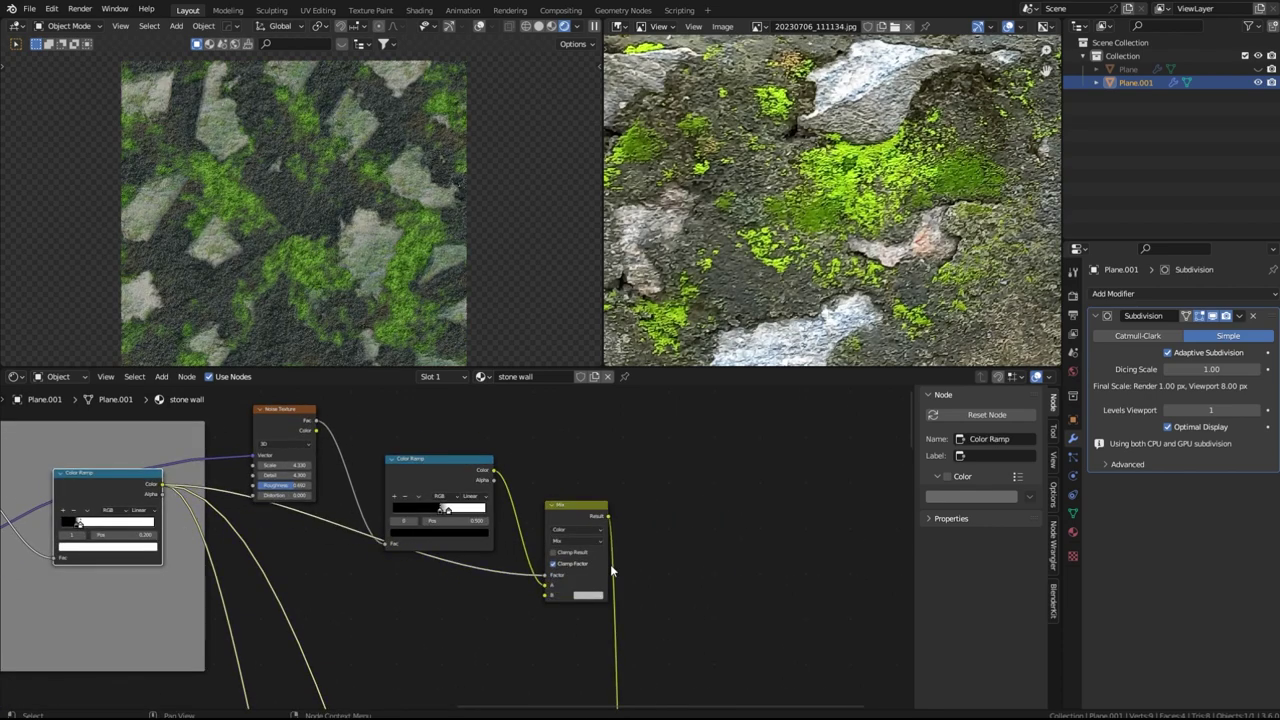
pyautogui.scroll(3, 580, 565)
pyautogui.click(588, 595)
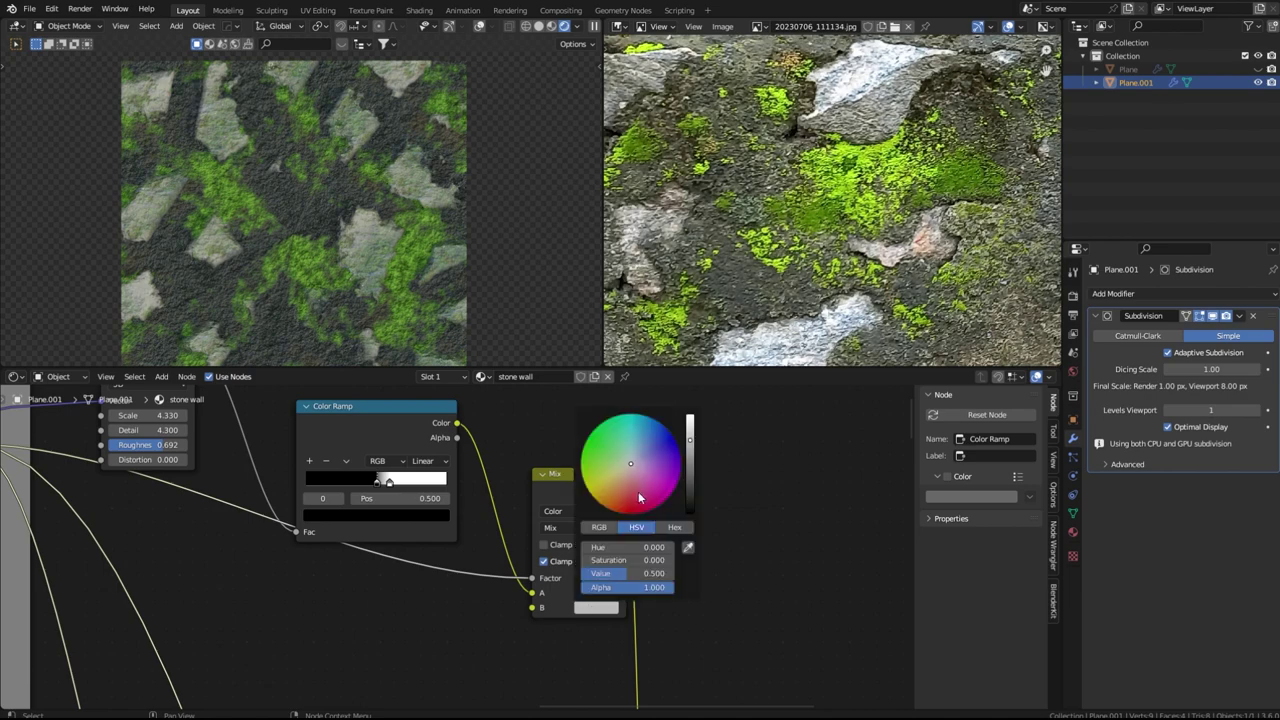
pyautogui.moveTo(690, 478); pyautogui.dragTo(688, 517)
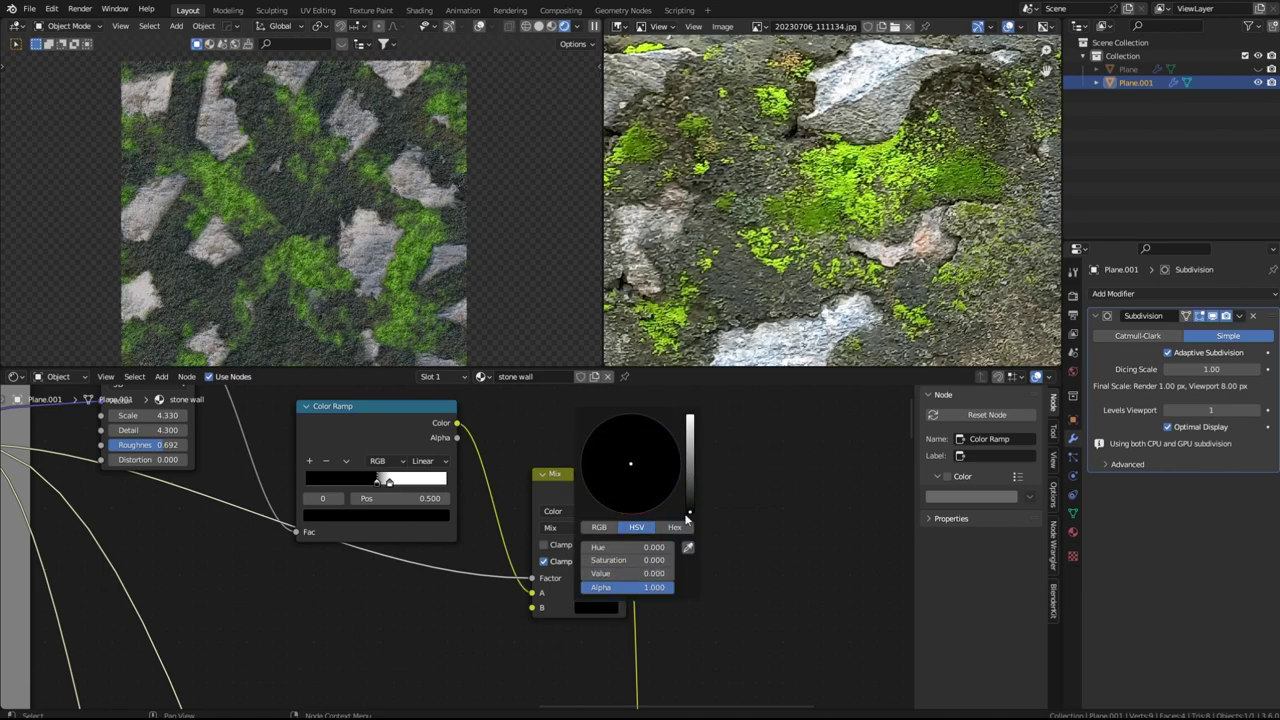
# Compare the moss mask before and after the Mix node, and return to previewing the wall-and-moss Mix Shader
pyautogui.keyDown('ctrl'); pyautogui.keyDown('shift'); pyautogui.click(385, 434); pyautogui.keyUp('shift'); pyautogui.keyUp('ctrl')
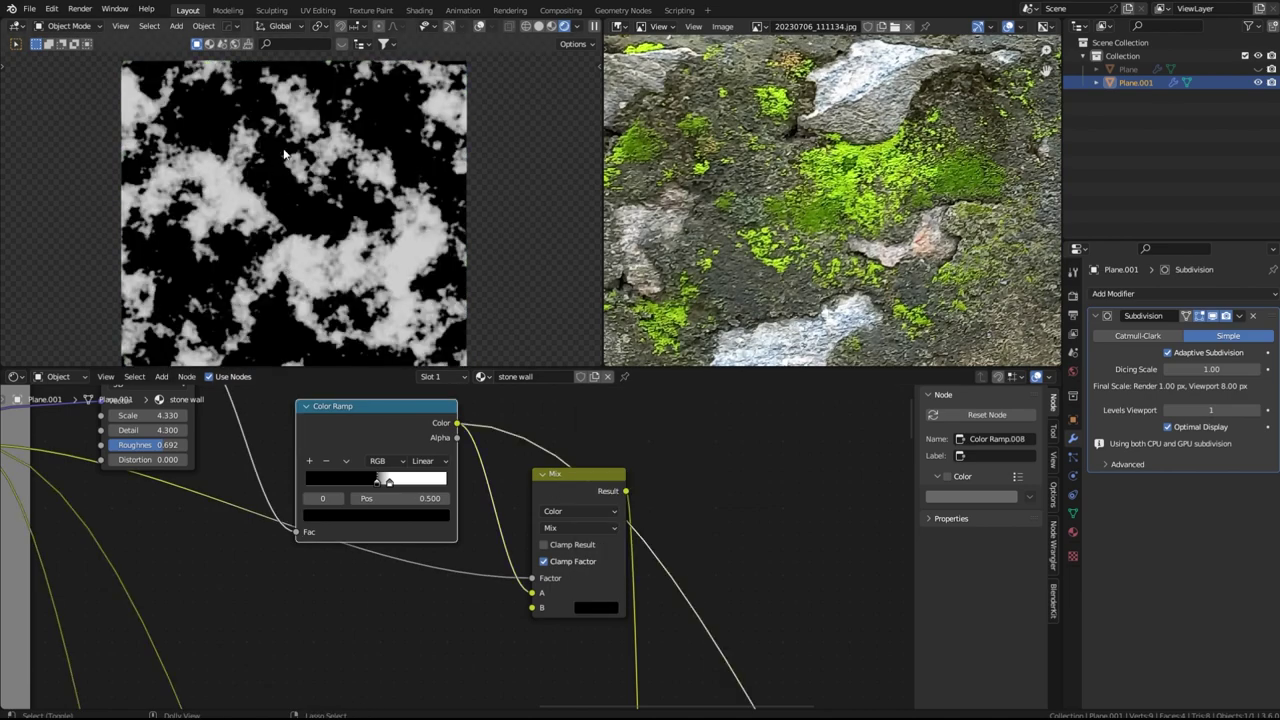
pyautogui.keyDown('ctrl'); pyautogui.keyDown('shift'); pyautogui.click(580, 485); pyautogui.keyUp('shift'); pyautogui.keyUp('ctrl')
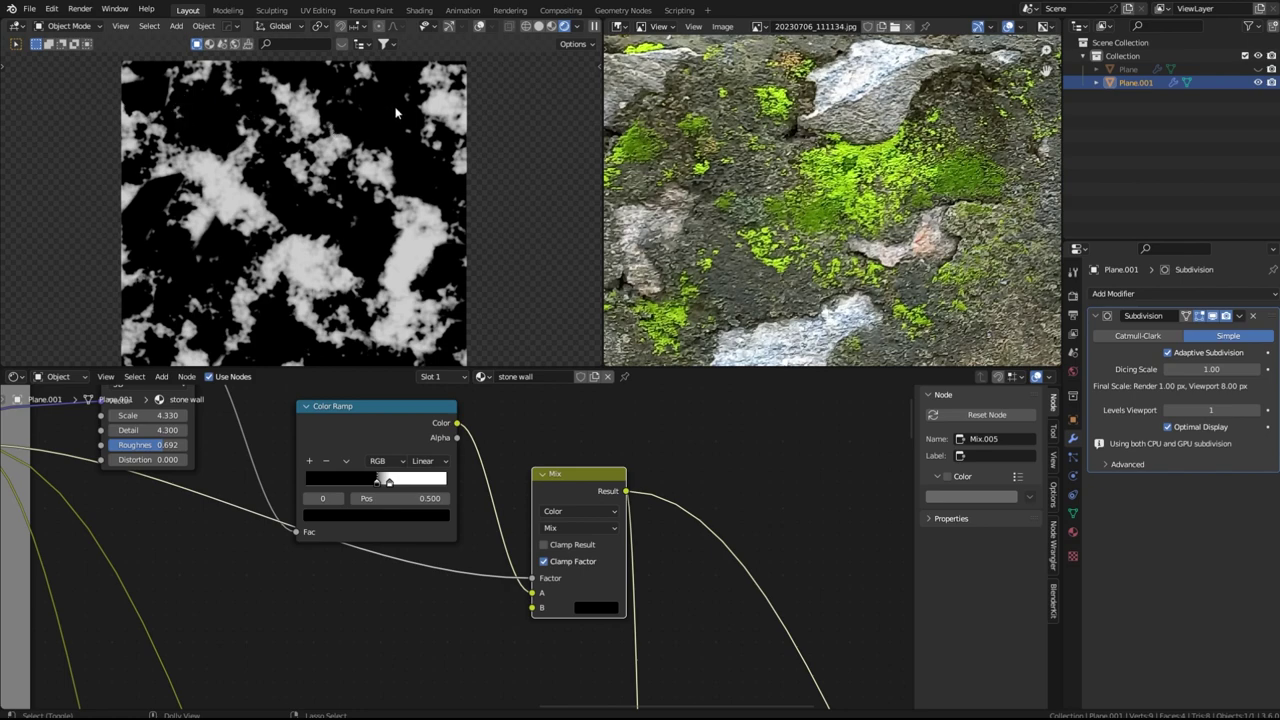
pyautogui.scroll(-8, 607, 556)
pyautogui.moveTo(610, 540); pyautogui.dragTo(486, 362, button='middle')
pyautogui.scroll(-4, 483, 412)
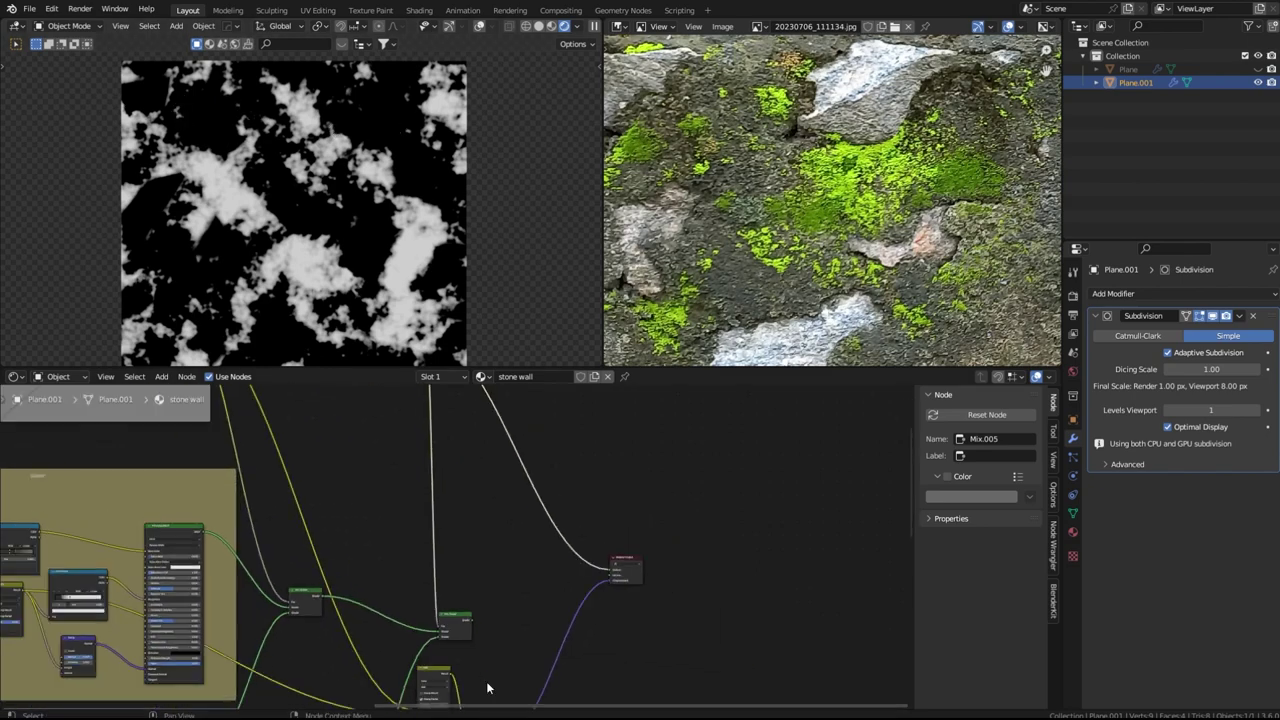
pyautogui.keyDown('ctrl'); pyautogui.keyDown('shift'); pyautogui.click(461, 632); pyautogui.keyUp('shift'); pyautogui.keyUp('ctrl')
# Preview the moss roughness Color Ramp, move its dark stop closer to the light one, and open the light stop's colour
pyautogui.scroll(6, 401, 496)
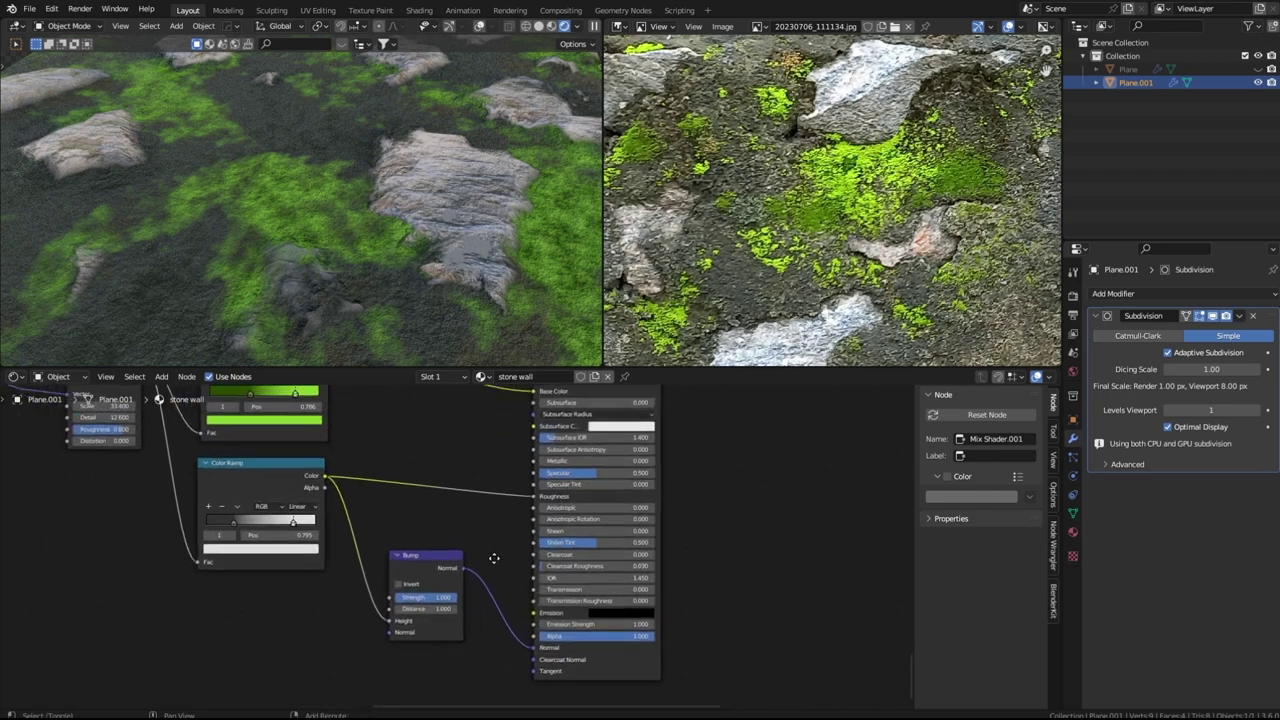
pyautogui.moveTo(401, 492); pyautogui.dragTo(484, 590, button='middle')
pyautogui.scroll(4, 464, 592)
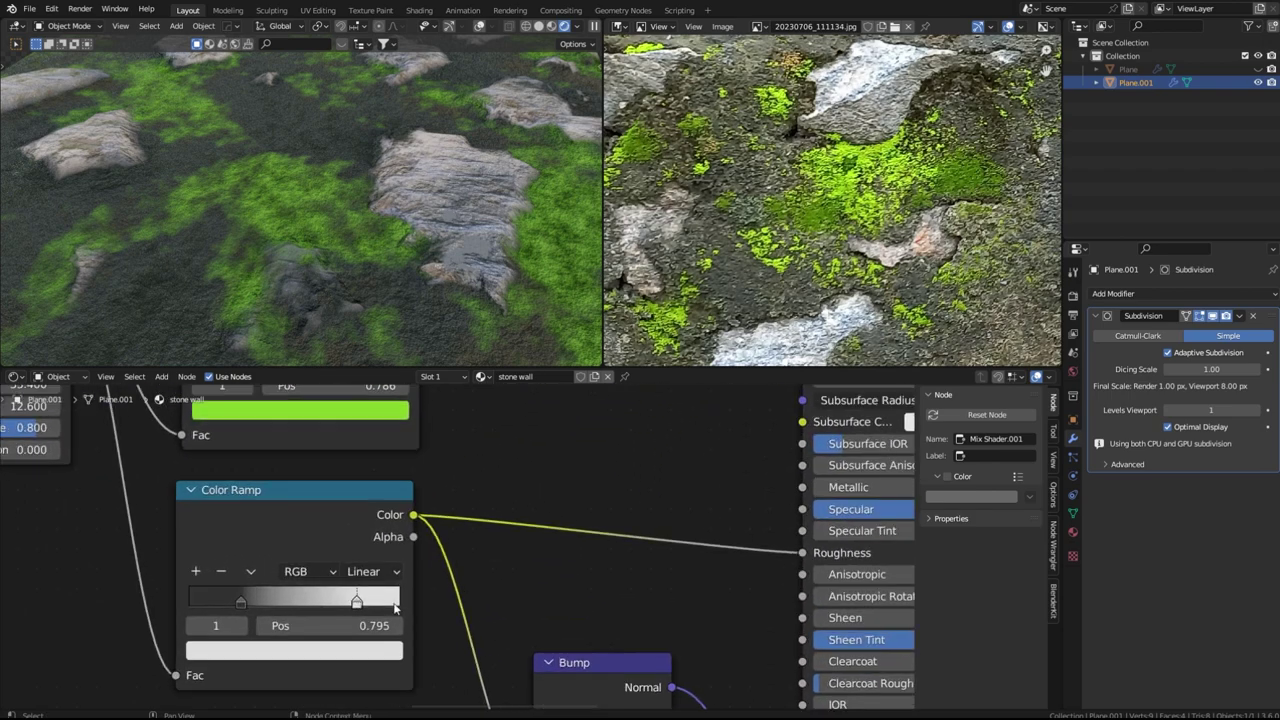
pyautogui.click(238, 600)
pyautogui.scroll(-3, 257, 622)
pyautogui.moveTo(257, 622); pyautogui.dragTo(345, 642, button='middle')
pyautogui.keyDown('ctrl'); pyautogui.keyDown('shift'); pyautogui.click(343, 640); pyautogui.keyUp('shift'); pyautogui.keyUp('ctrl')
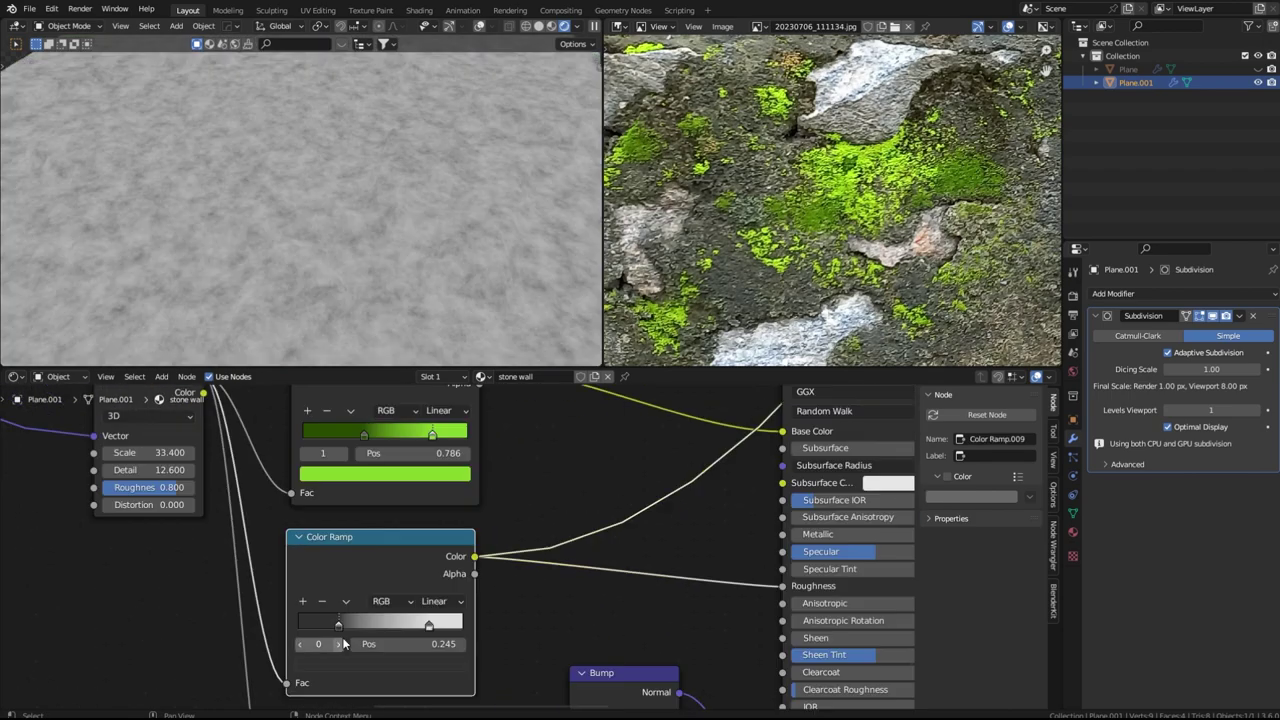
pyautogui.moveTo(350, 622); pyautogui.dragTo(363, 623)
pyautogui.click(429, 625)
pyautogui.click(426, 664)
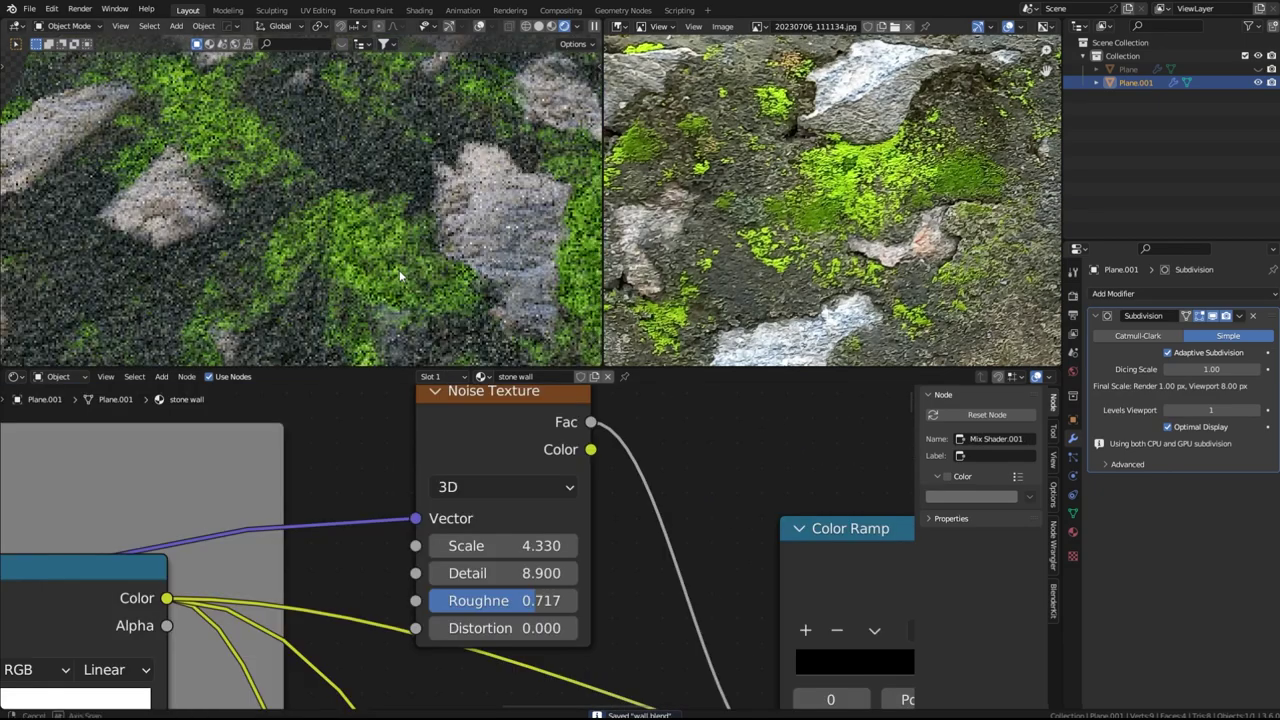
# Darken the plaster Color Ramp's greenish dark stop to a Value of about 0.051 and adjust its saturation
pyautogui.scroll(-7, 400, 272)
pyautogui.scroll(2, 400, 258)
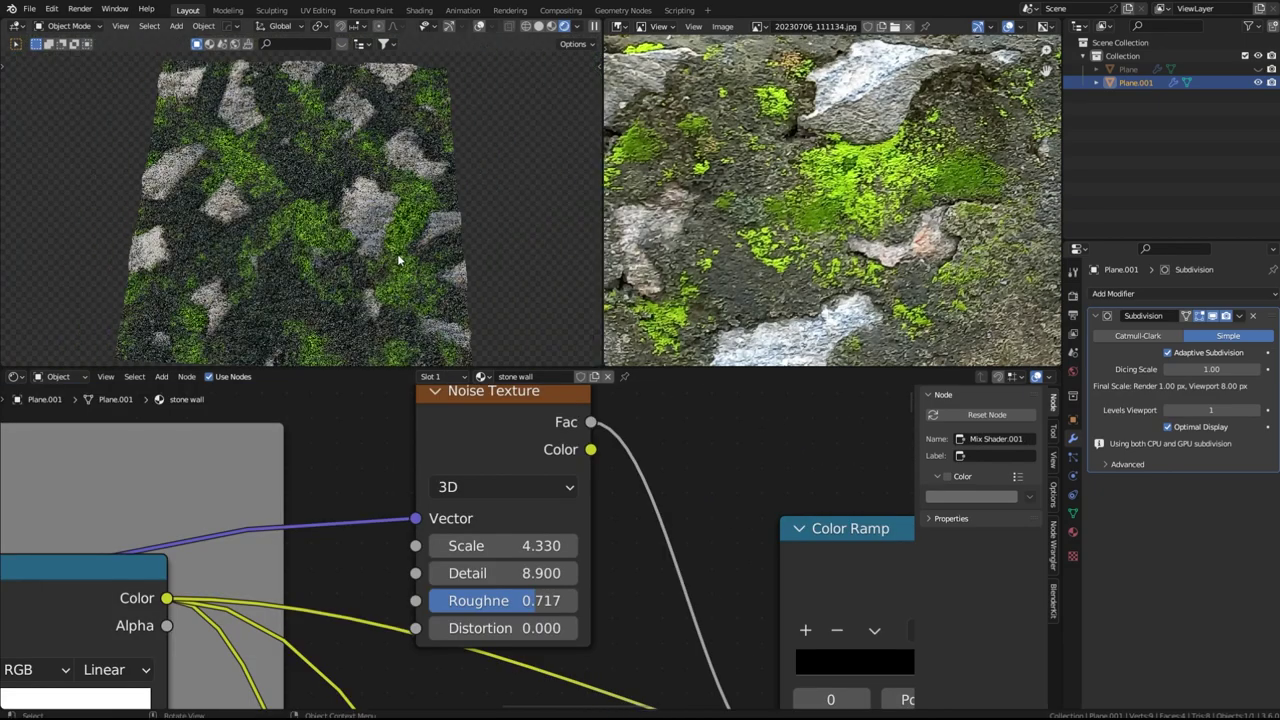
pyautogui.moveTo(400, 257); pyautogui.dragTo(286, 349, button='middle')
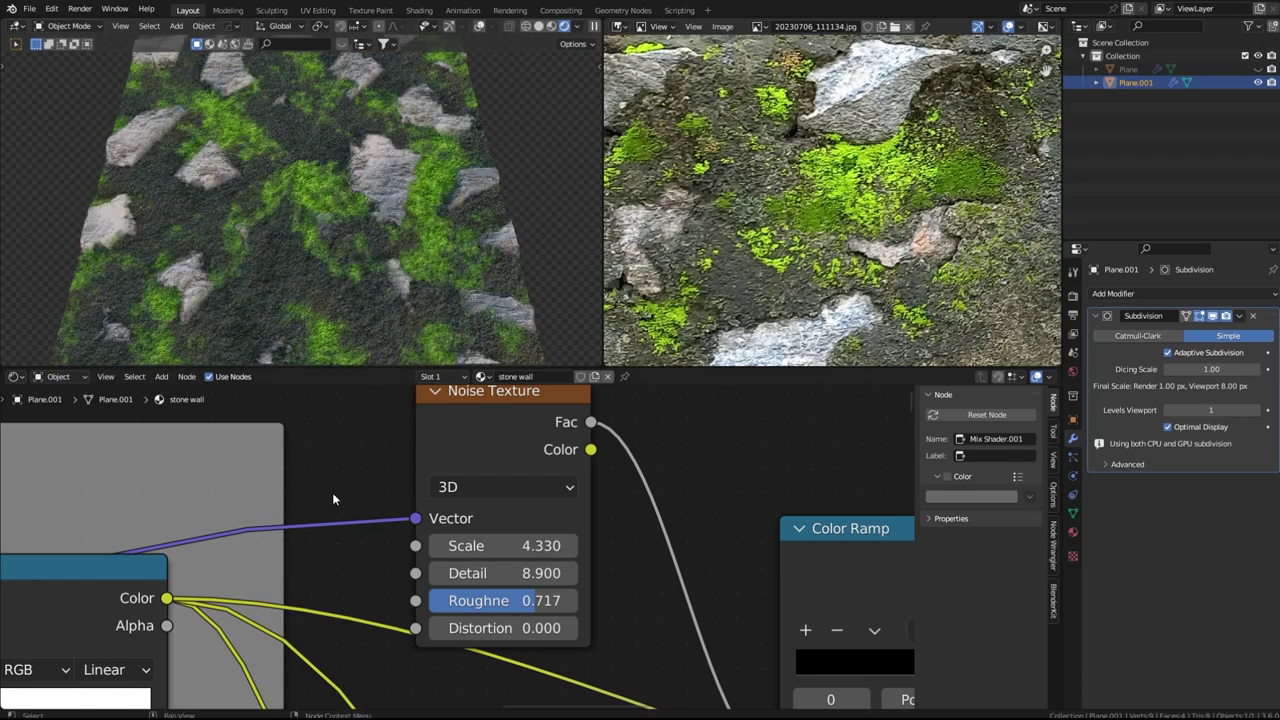
pyautogui.scroll(-6, 331, 502)
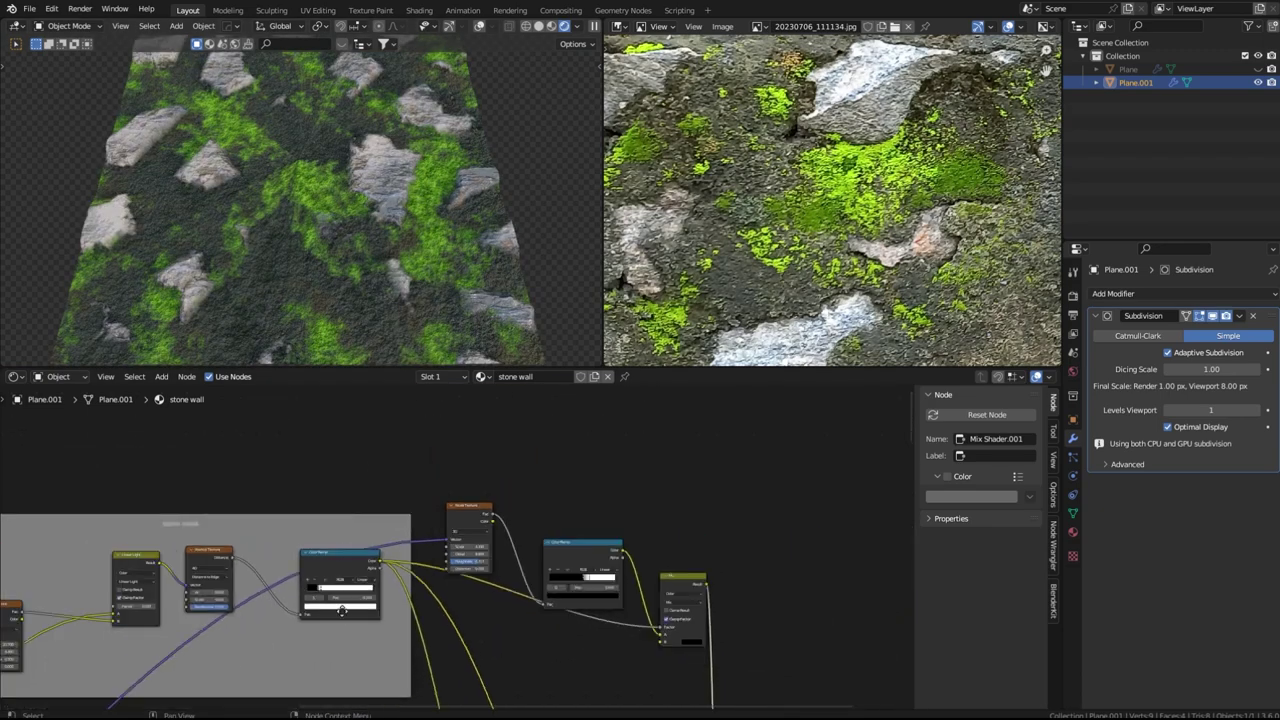
pyautogui.moveTo(342, 610); pyautogui.dragTo(354, 514, button='middle')
pyautogui.scroll(-4, 360, 516)
pyautogui.moveTo(434, 537); pyautogui.dragTo(378, 568, button='middle')
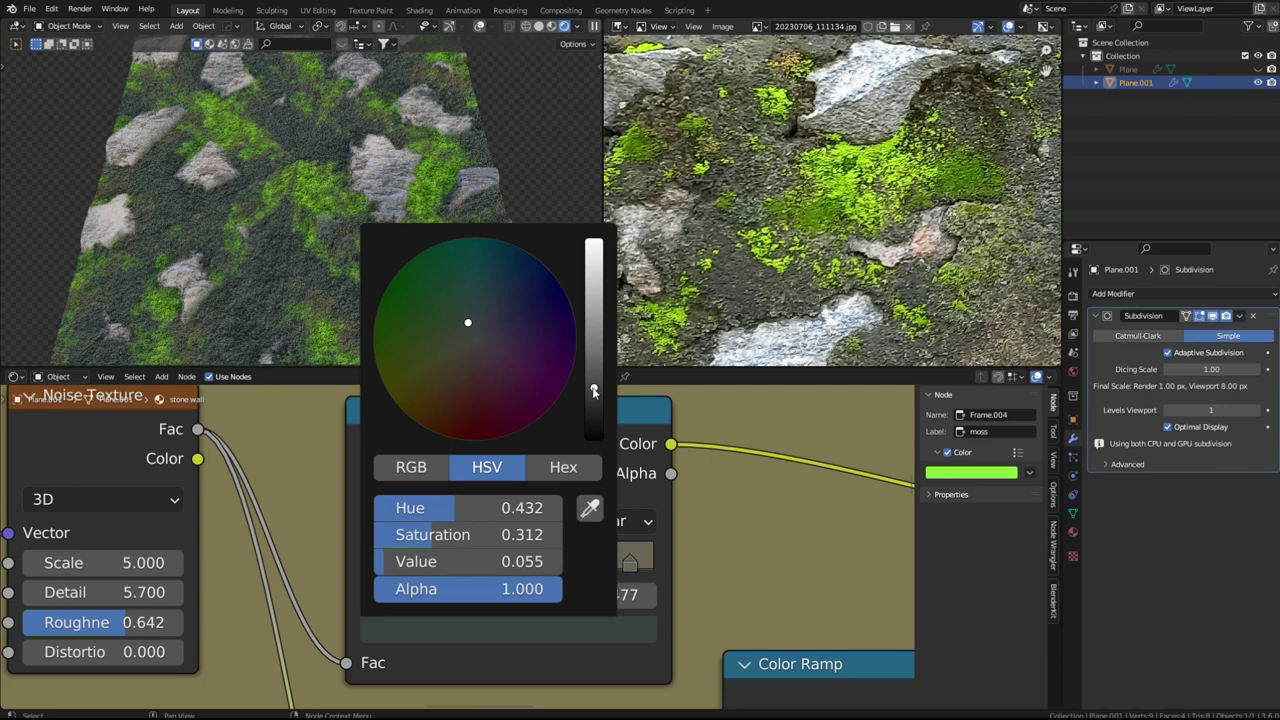
pyautogui.moveTo(593, 387); pyautogui.dragTo(594, 394)
pyautogui.click(537, 621)
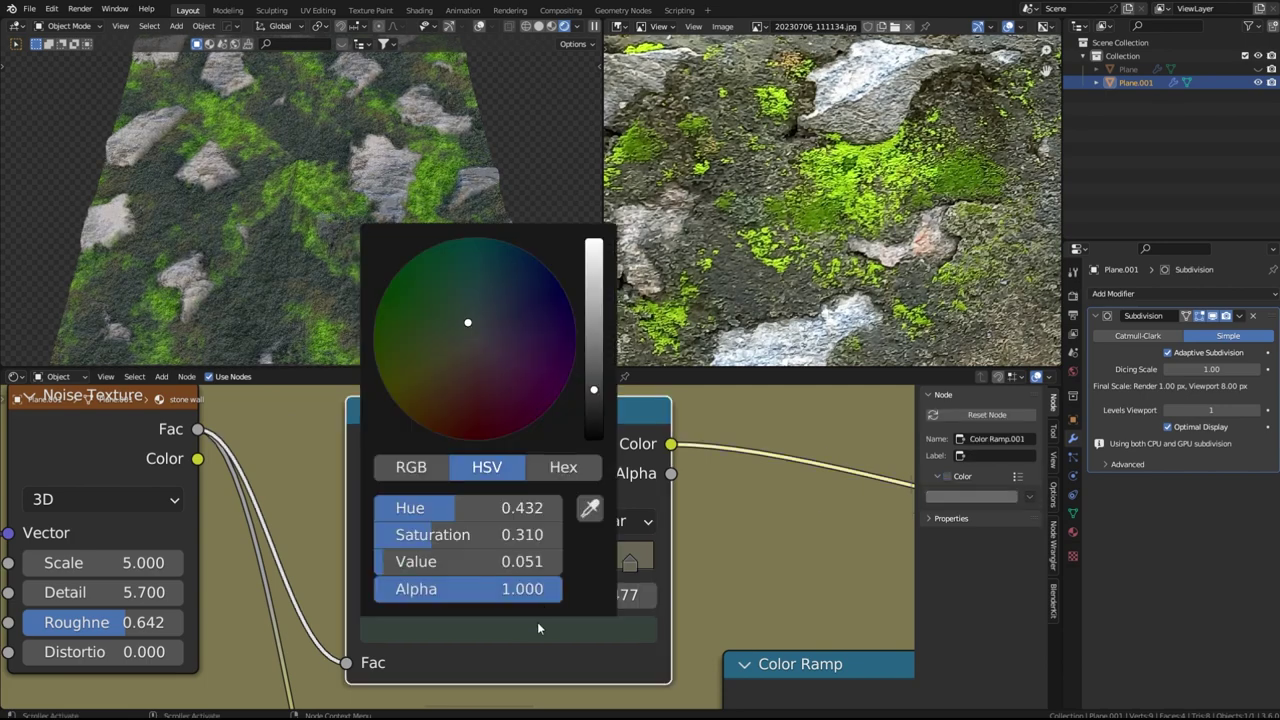
pyautogui.moveTo(500, 534); pyautogui.dragTo(561, 565)
pyautogui.scroll(-2, 455, 547)
pyautogui.scroll(-2, 421, 259)
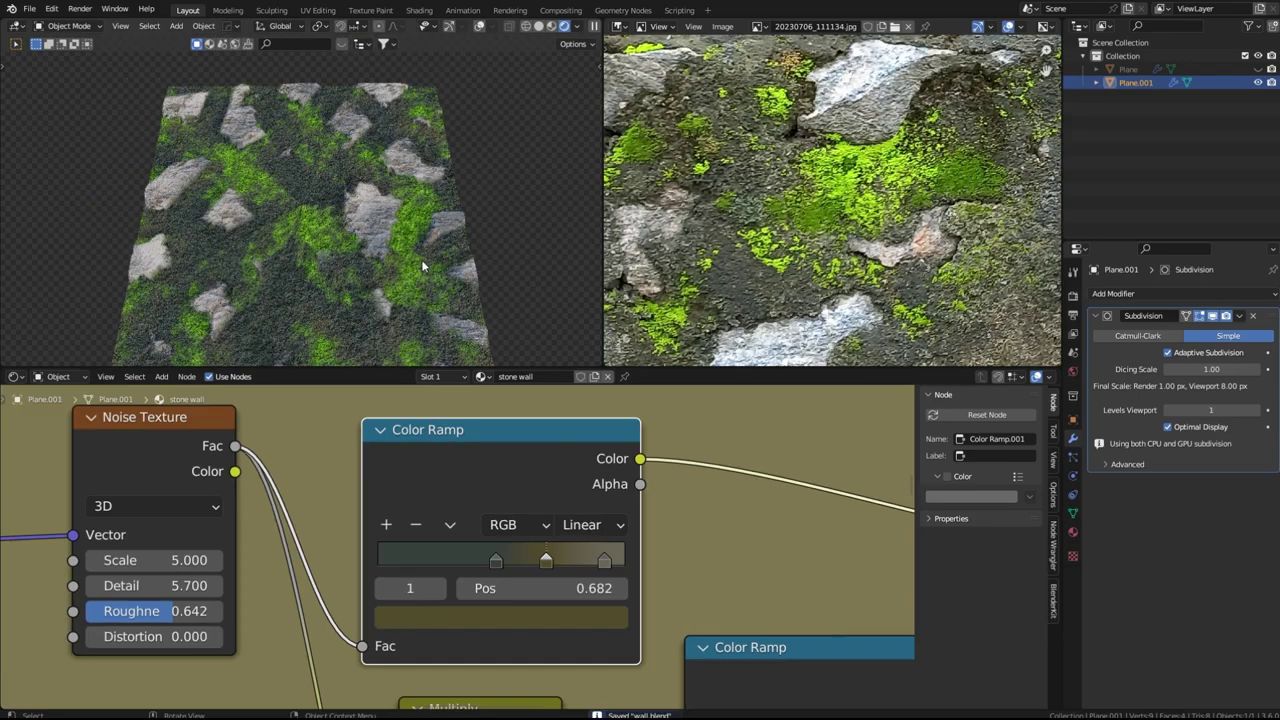
# Sample the plaster Color Ramp's first stop colour from the dark plaster in the reference photo and lower its Value to 0.054
pyautogui.moveTo(421, 259); pyautogui.dragTo(424, 220, button='middle')
pyautogui.scroll(2, 424, 220)
pyautogui.click(495, 562)
pyautogui.click(495, 617)
pyautogui.click(573, 517)
pyautogui.click(753, 283)
pyautogui.moveTo(573, 391); pyautogui.dragTo(573, 412)
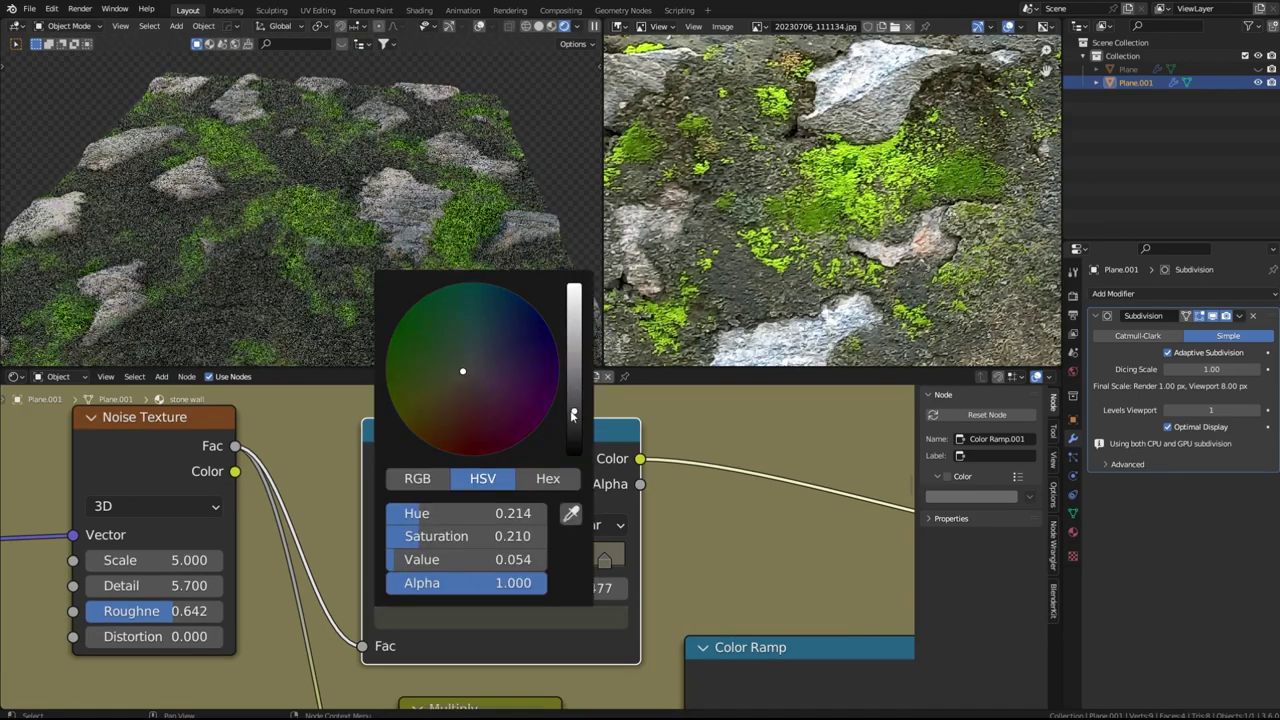
# Shift the plaster Color Ramp's middle stop slightly toward the dark stop and select the last stop
pyautogui.moveTo(450, 235); pyautogui.dragTo(450, 270, button='middle')
pyautogui.moveTo(547, 561); pyautogui.dragTo(532, 560)
pyautogui.click(602, 561)
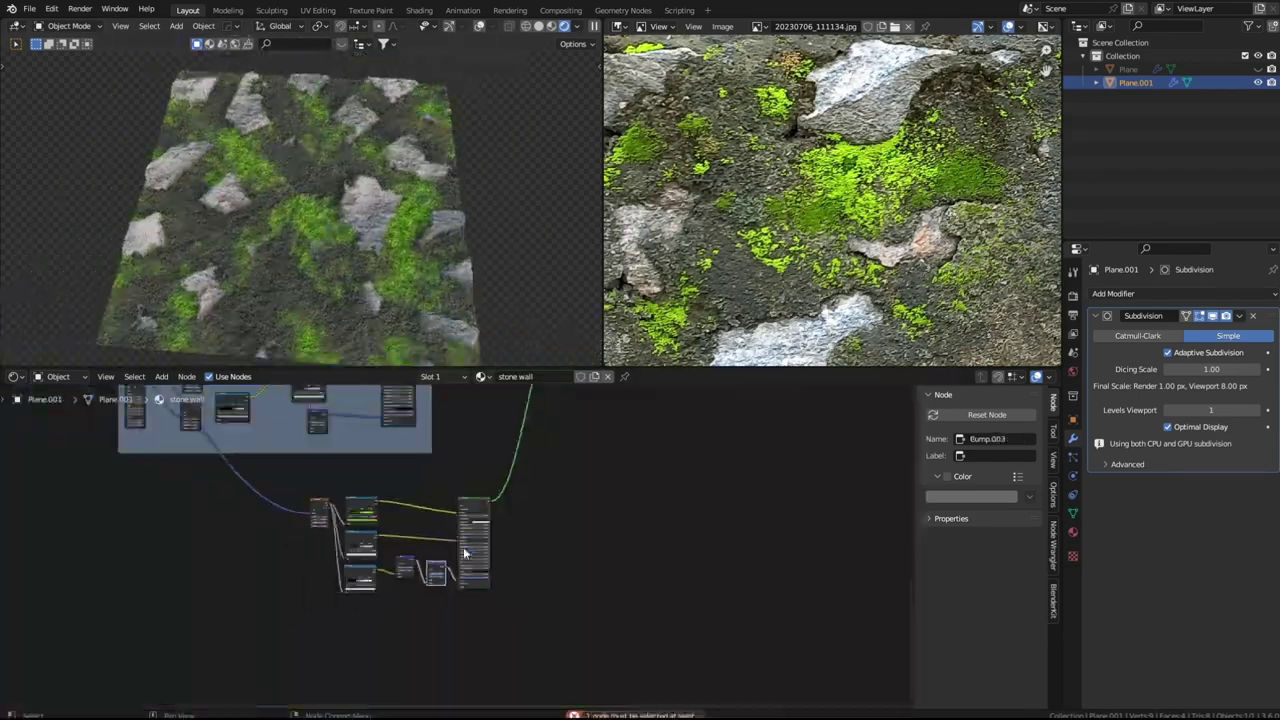
# Connect the moss mask's Mix result to the Height of the moss shader's second Bump node
pyautogui.scroll(-2, 466, 551)
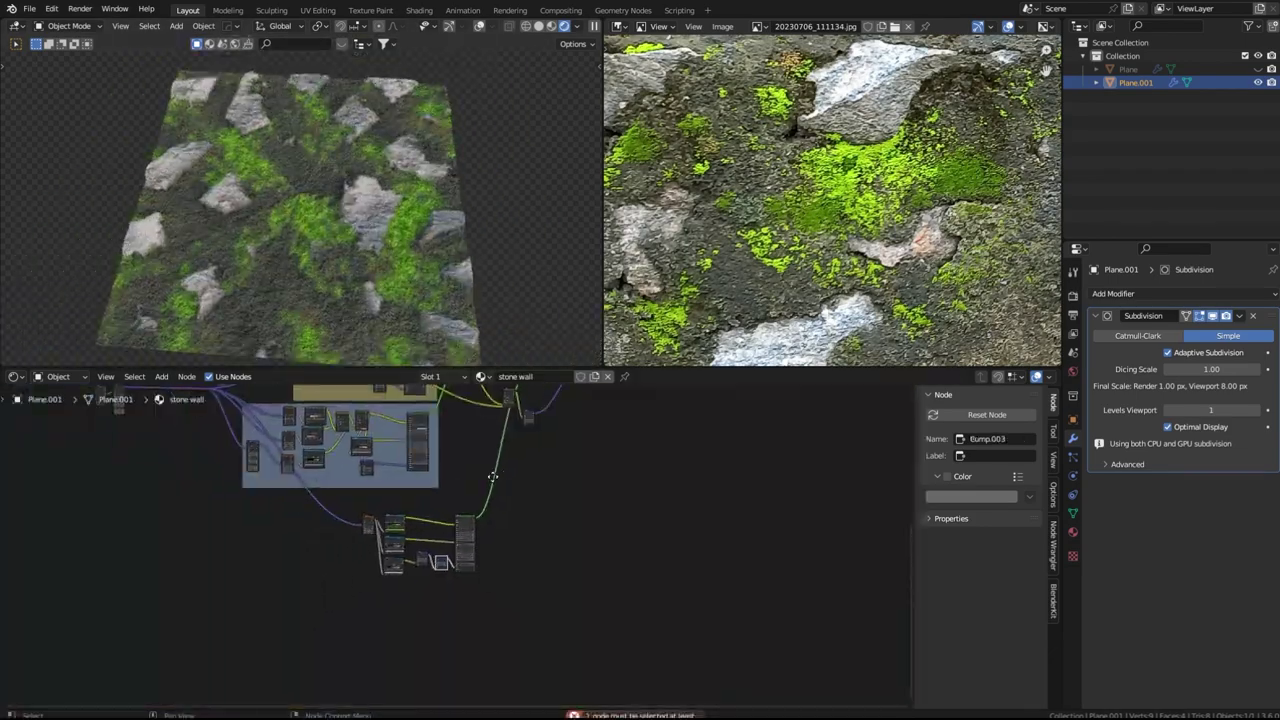
pyautogui.moveTo(497, 434); pyautogui.dragTo(466, 557, button='middle')
pyautogui.scroll(-1, 487, 431)
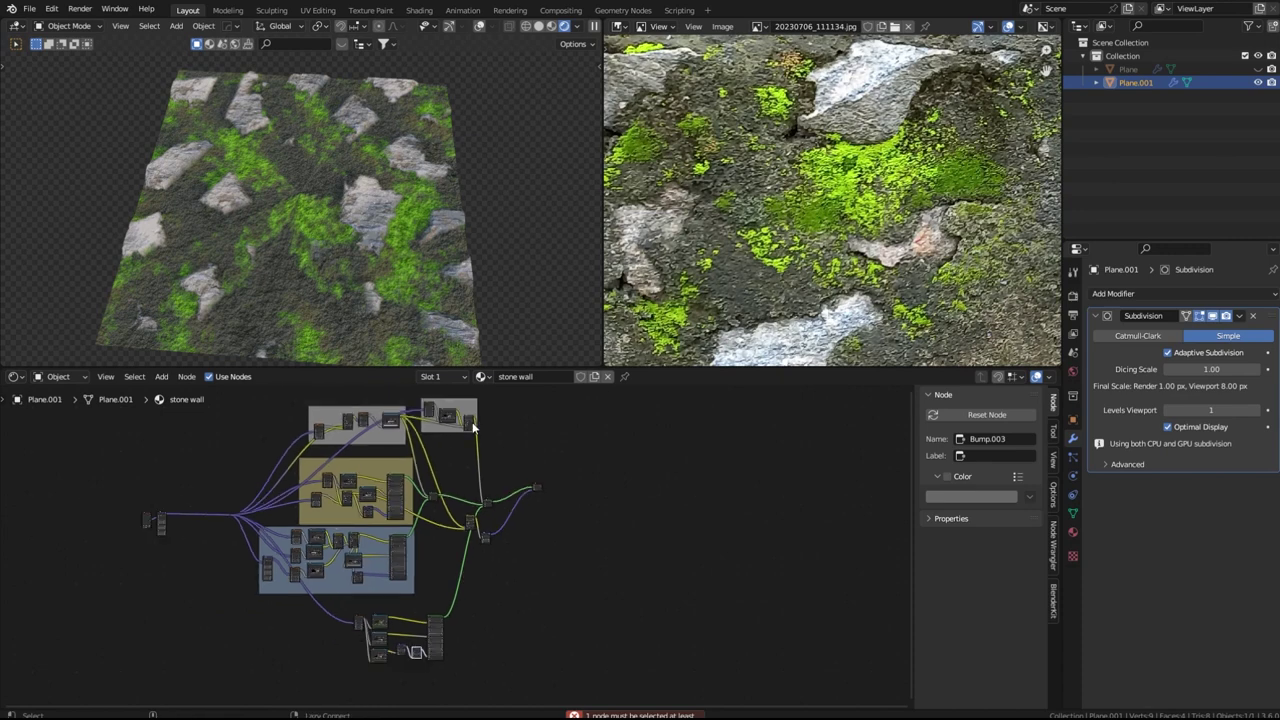
pyautogui.keyDown('alt'); pyautogui.moveTo(477, 607); pyautogui.dragTo(416, 654, button='right'); pyautogui.keyUp('alt')
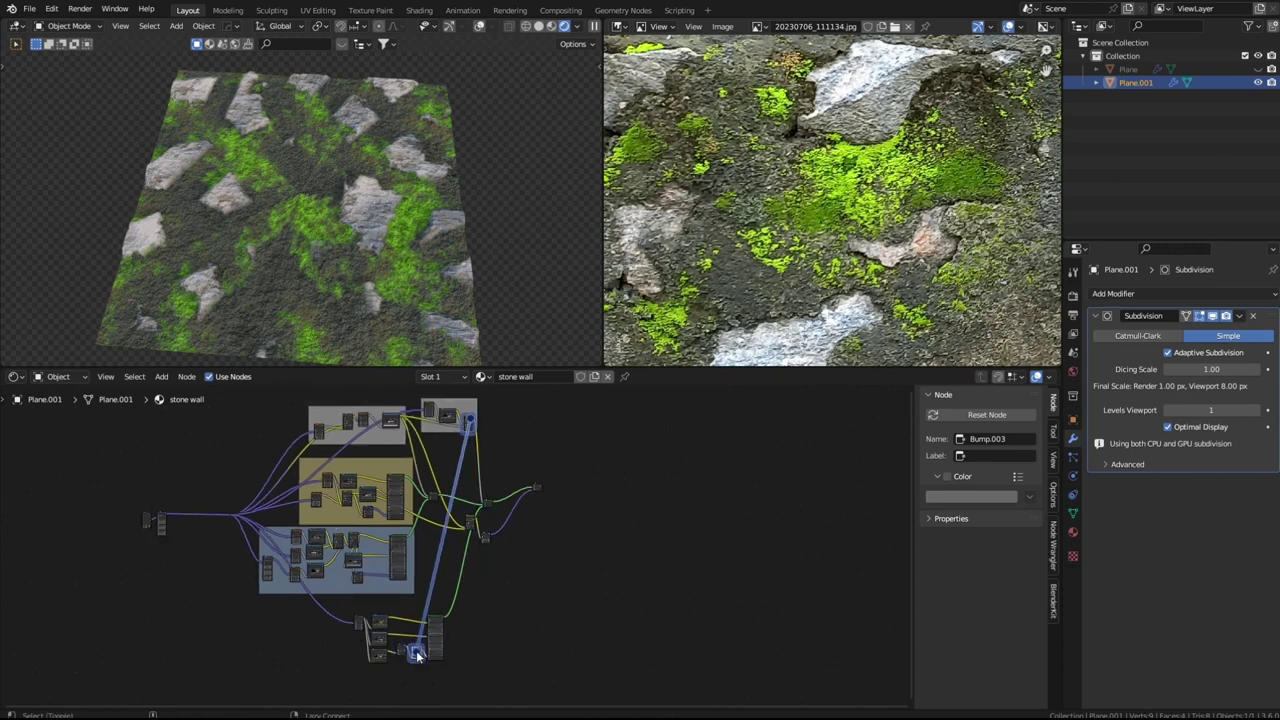
pyautogui.click(416, 652)
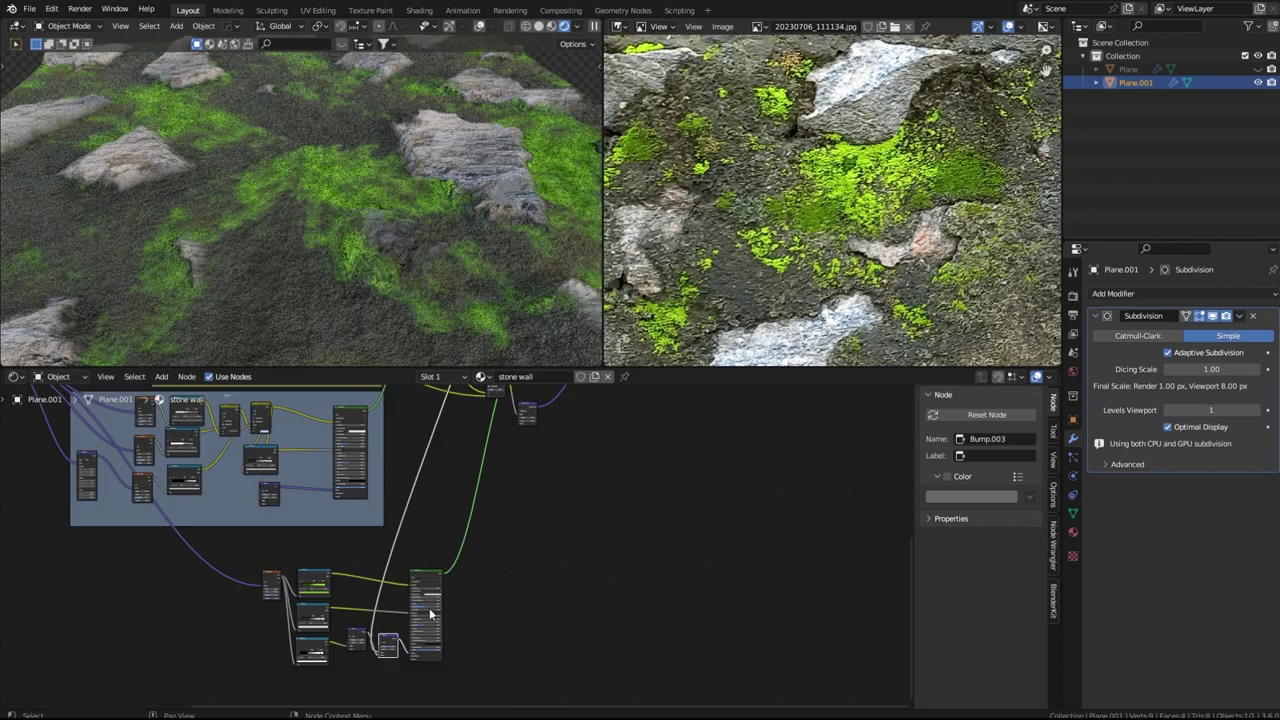
# Adjust the Strength of the moss shader's second Bump node
pyautogui.scroll(6, 430, 614)
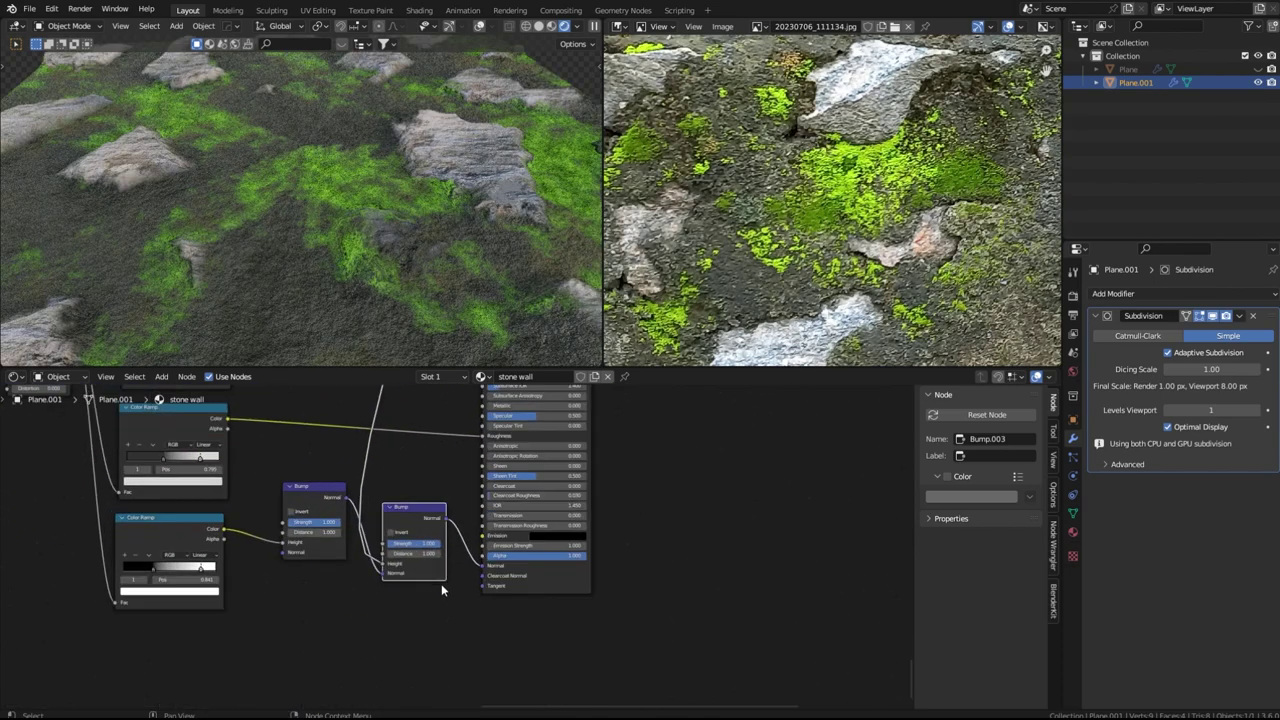
pyautogui.scroll(2, 421, 546)
pyautogui.moveTo(421, 543)
pyautogui.mouseDown()
pyautogui.moveTo(388, 543)
pyautogui.moveTo(421, 543)
pyautogui.mouseUp()
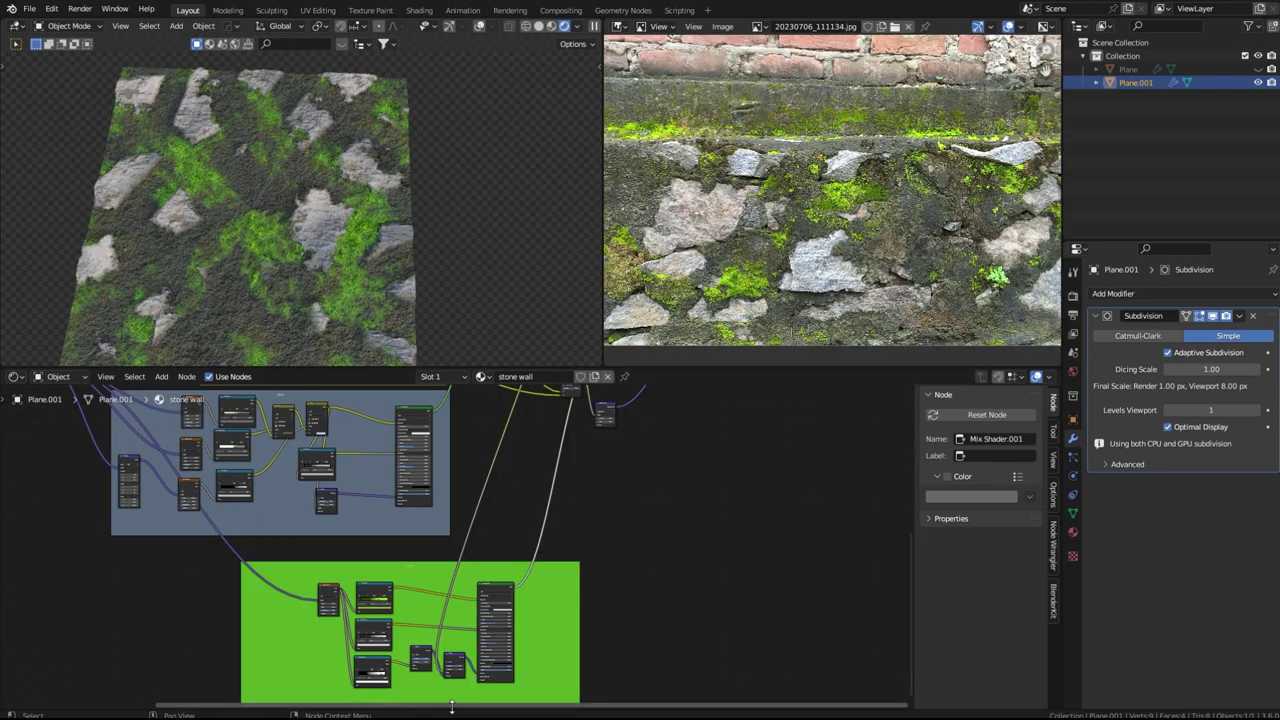
# Adjust the position of the light green stop in the moss shader's green Color Ramp
pyautogui.scroll(5, 498, 593)
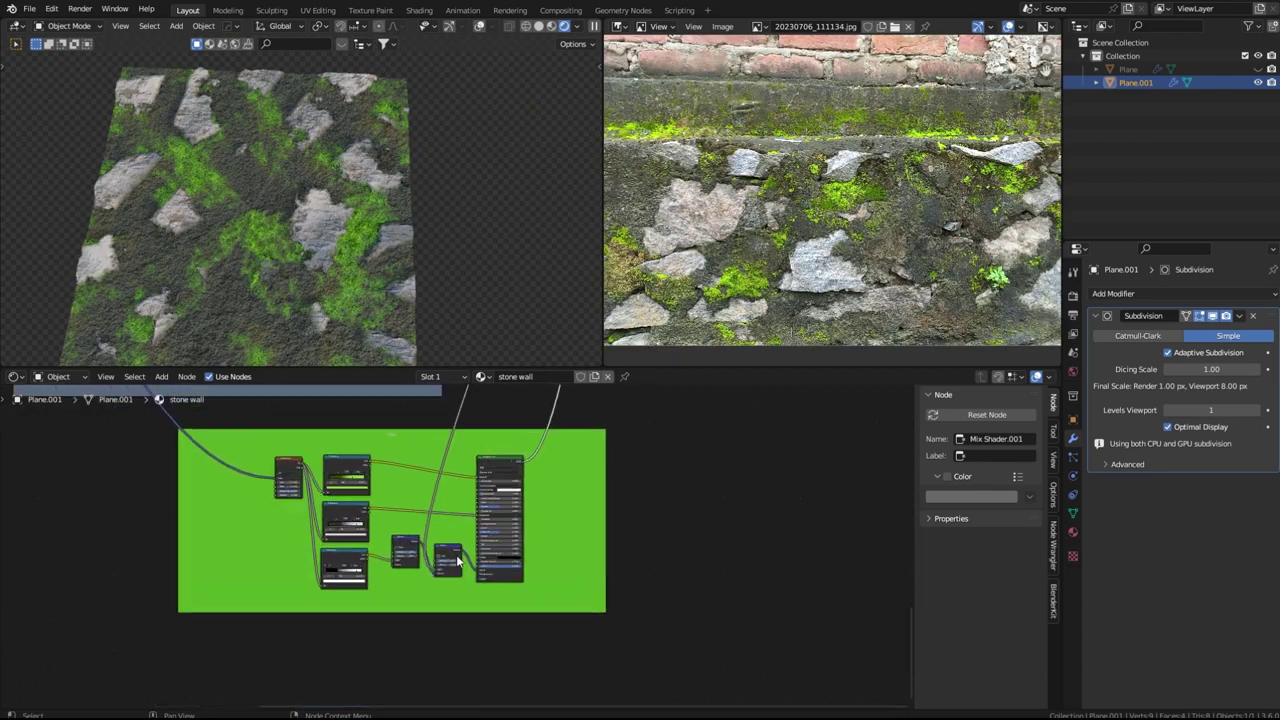
pyautogui.scroll(4, 494, 590)
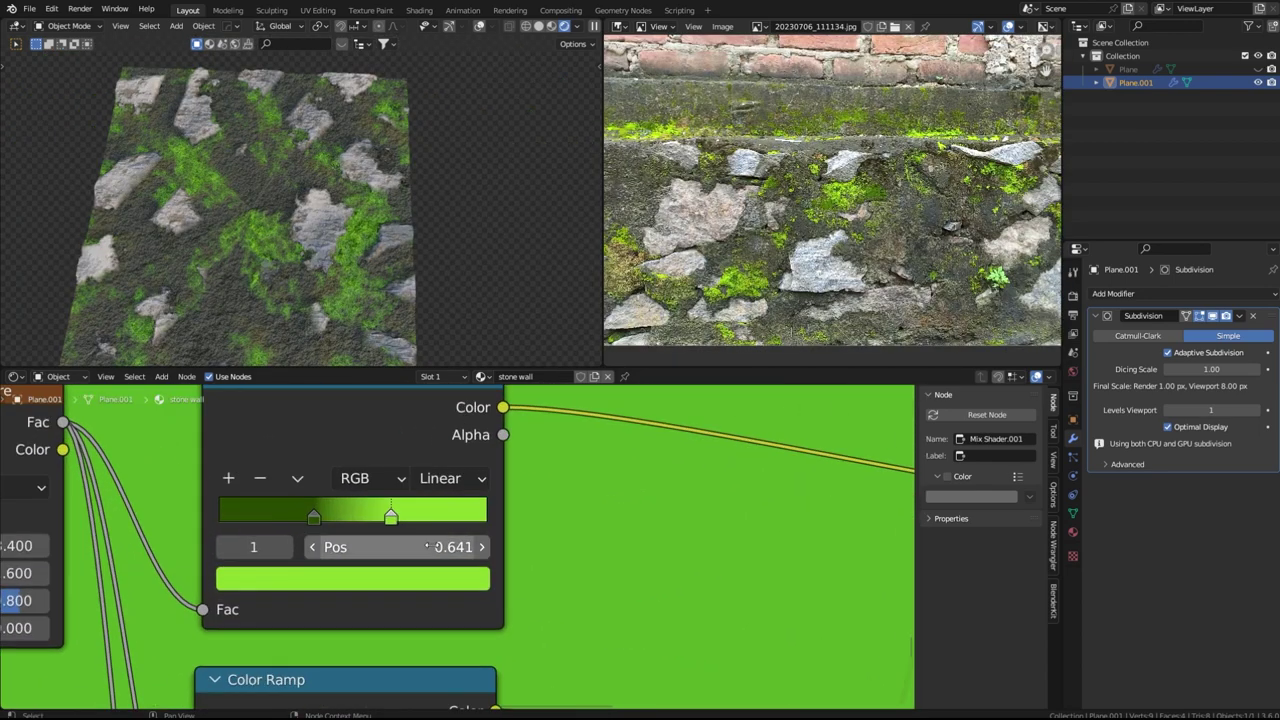
pyautogui.click(432, 560)
pyautogui.moveTo(308, 467); pyautogui.dragTo(302, 467)
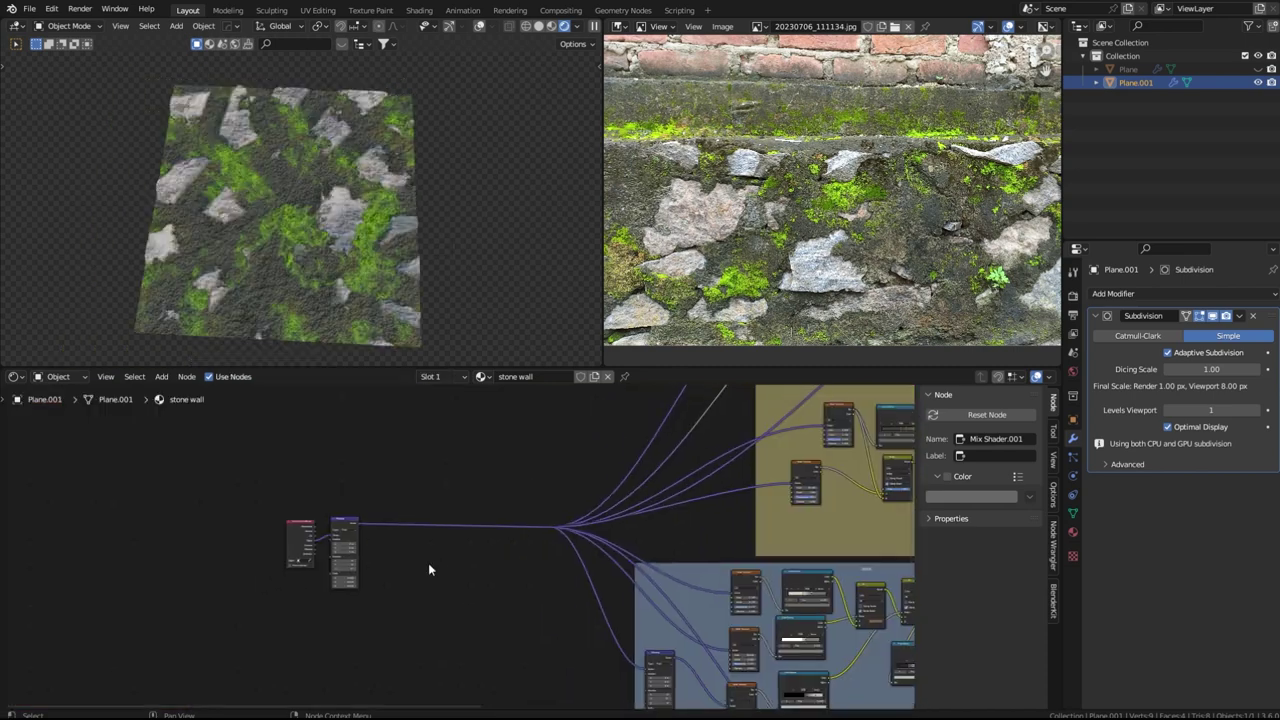
# Increase the Scale of the main Mapping node that feeds all textures, making the wall pattern smaller
pyautogui.scroll(2, 428, 563)
pyautogui.moveTo(296, 505); pyautogui.dragTo(396, 488)
pyautogui.scroll(2, 443, 554)
pyautogui.moveTo(443, 554); pyautogui.dragTo(520, 562, button='middle')
pyautogui.scroll(5, 516, 567)
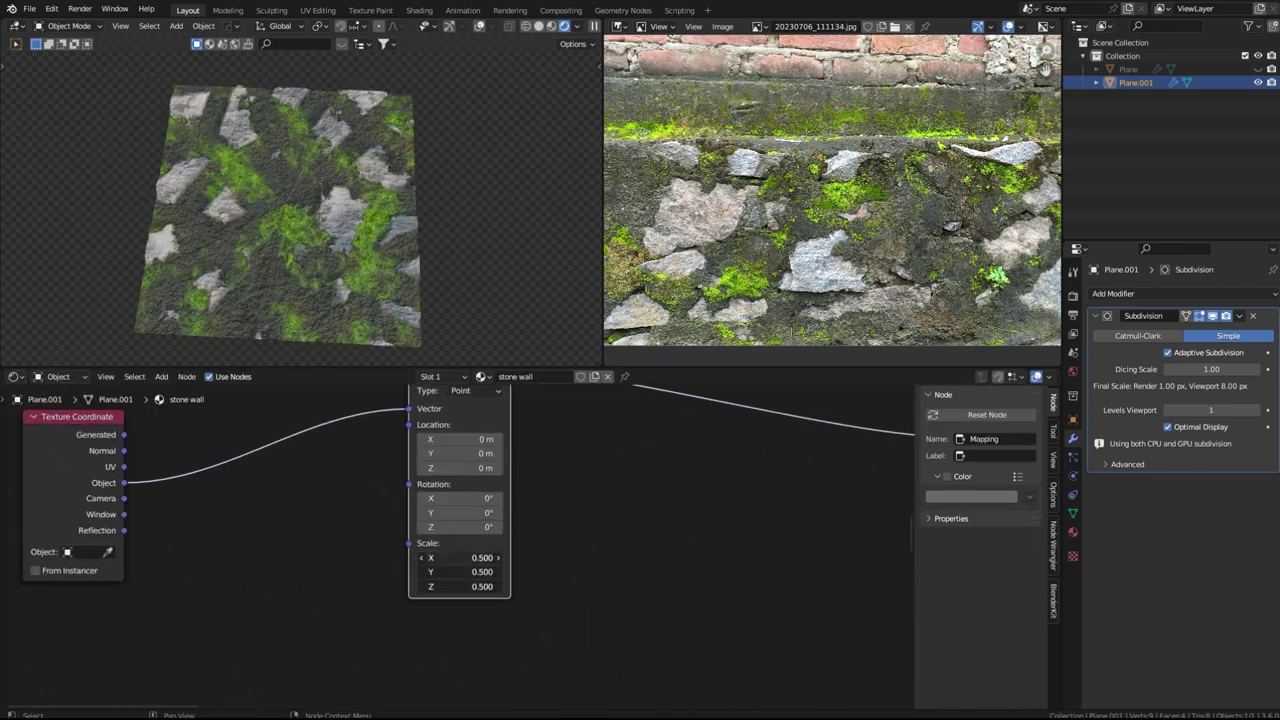
pyautogui.moveTo(462, 558); pyautogui.dragTo(449, 558)
pyautogui.moveTo(459, 558); pyautogui.dragTo(610, 557)
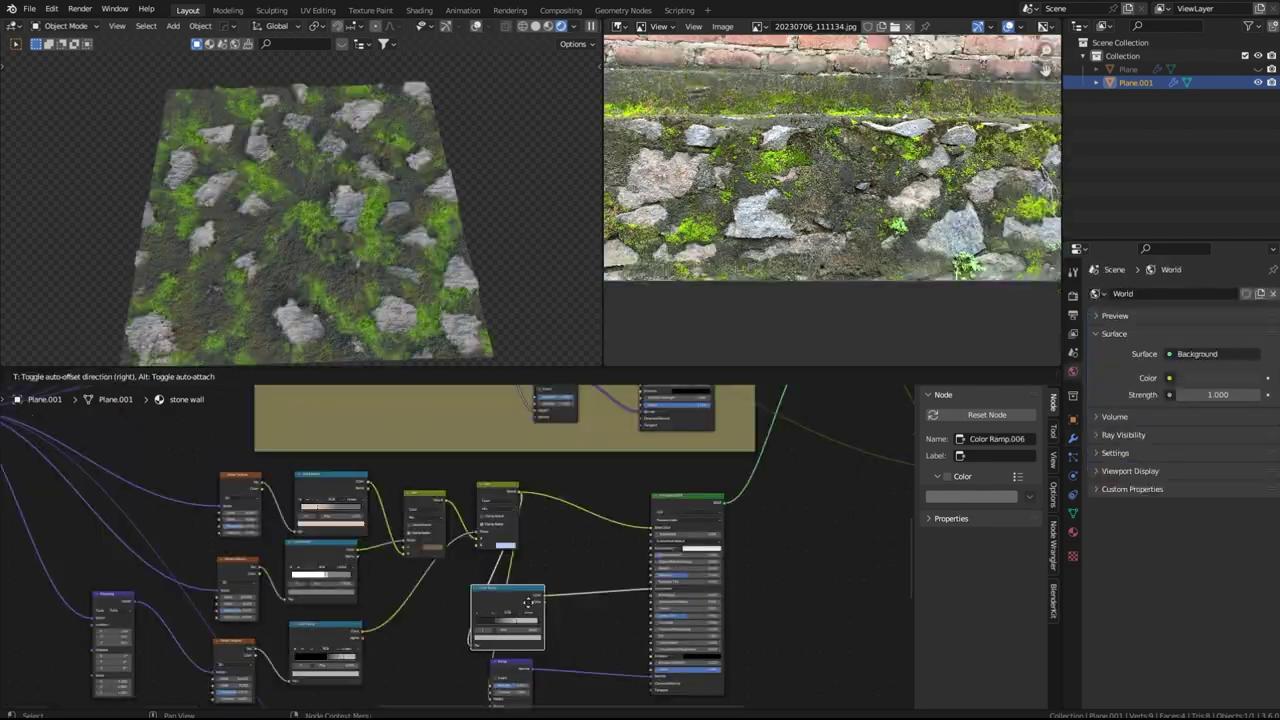
# Insert a Mix Color node between the stone shader's last colour mix and the Principled BSDF's Base Color
pyautogui.hotkey('shift', 'a')
pyautogui.write('m')
pyautogui.press('Return')
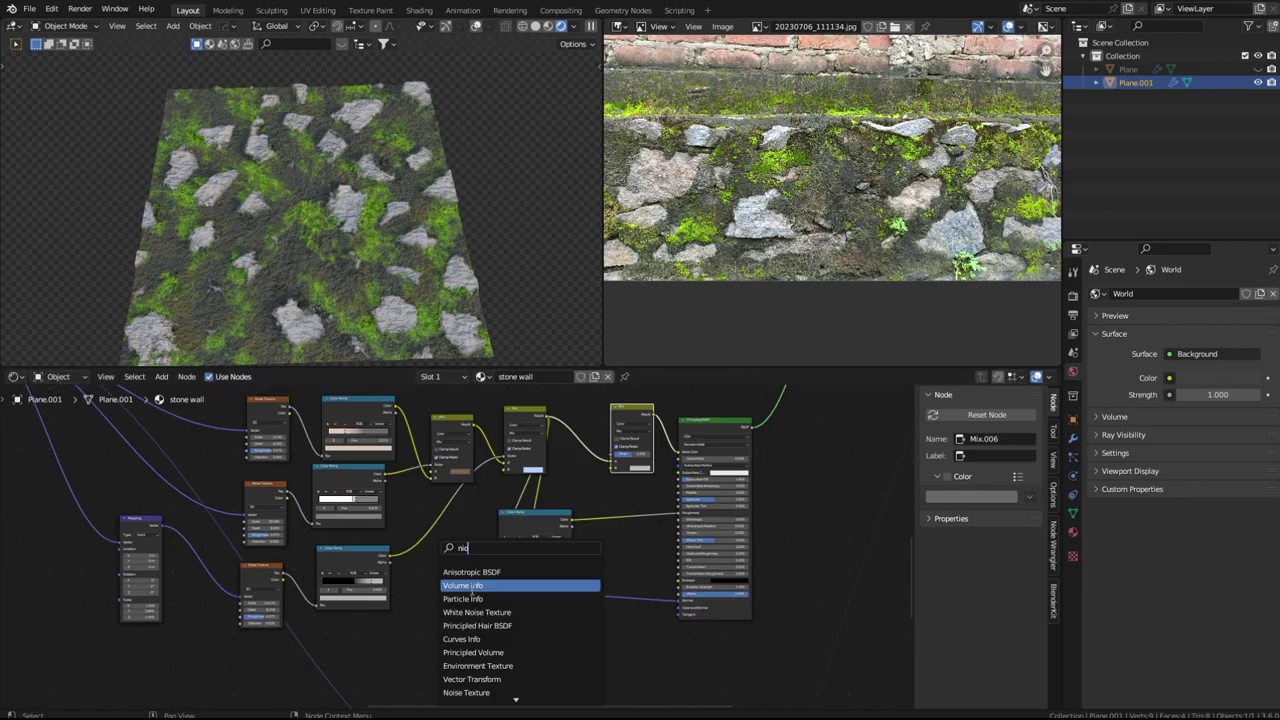
pyautogui.press('Escape')
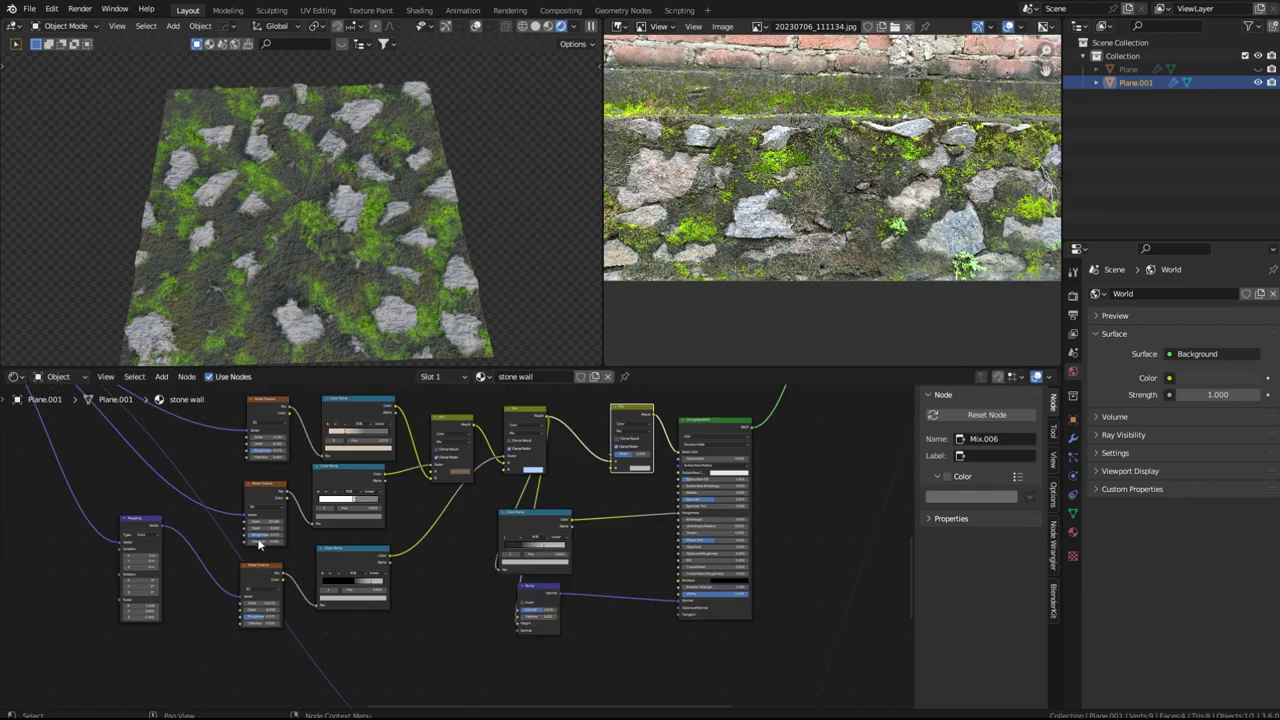
# Duplicate the lowest stone Noise Texture, feed it into a new Color Ramp and connect the main Mapping node to its Vector
pyautogui.click(268, 573)
pyautogui.moveTo(300, 592); pyautogui.dragTo(302, 574, button='middle')
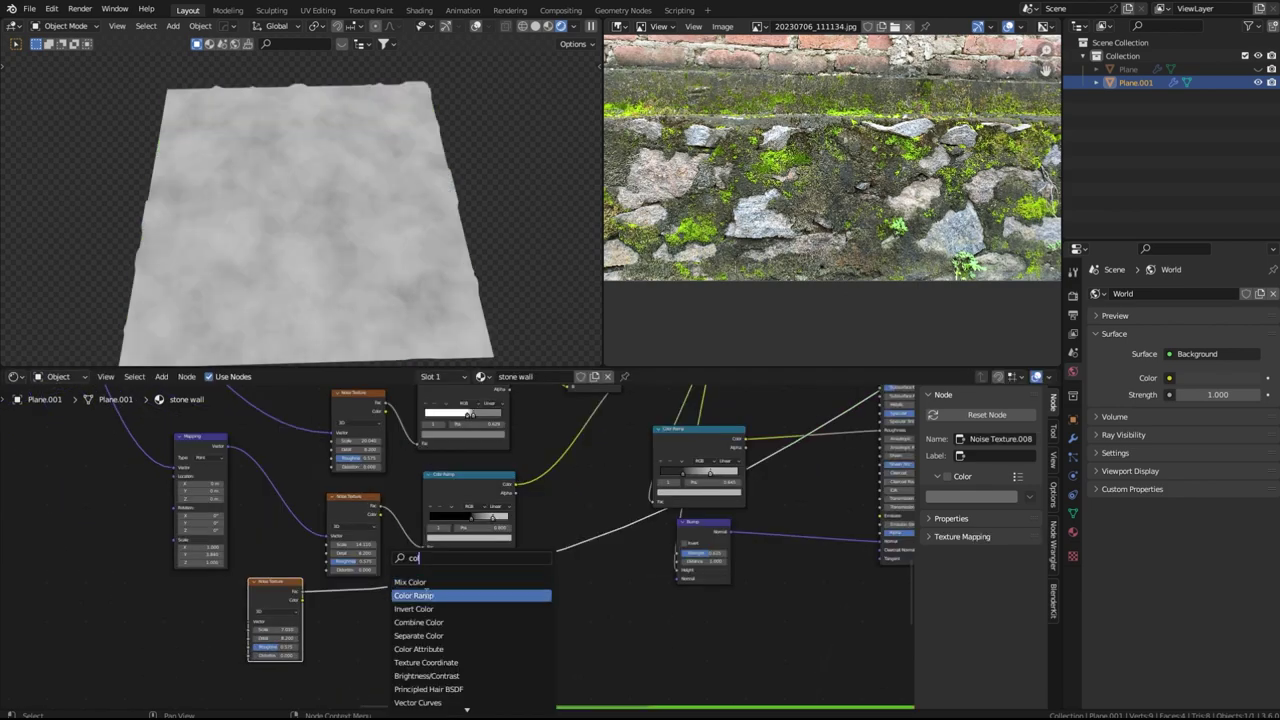
pyautogui.press('Return')
pyautogui.click(466, 580)
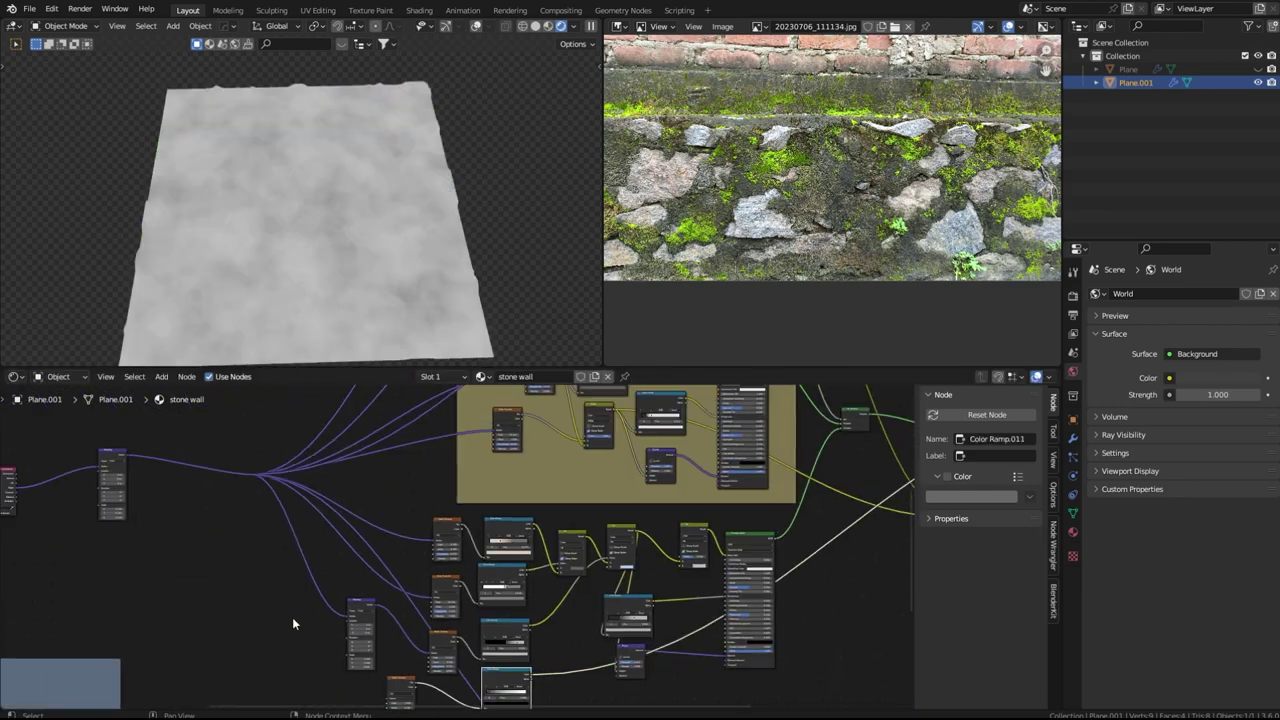
pyautogui.keyDown('alt'); pyautogui.moveTo(298, 499); pyautogui.dragTo(401, 654, button='right'); pyautogui.keyUp('alt')
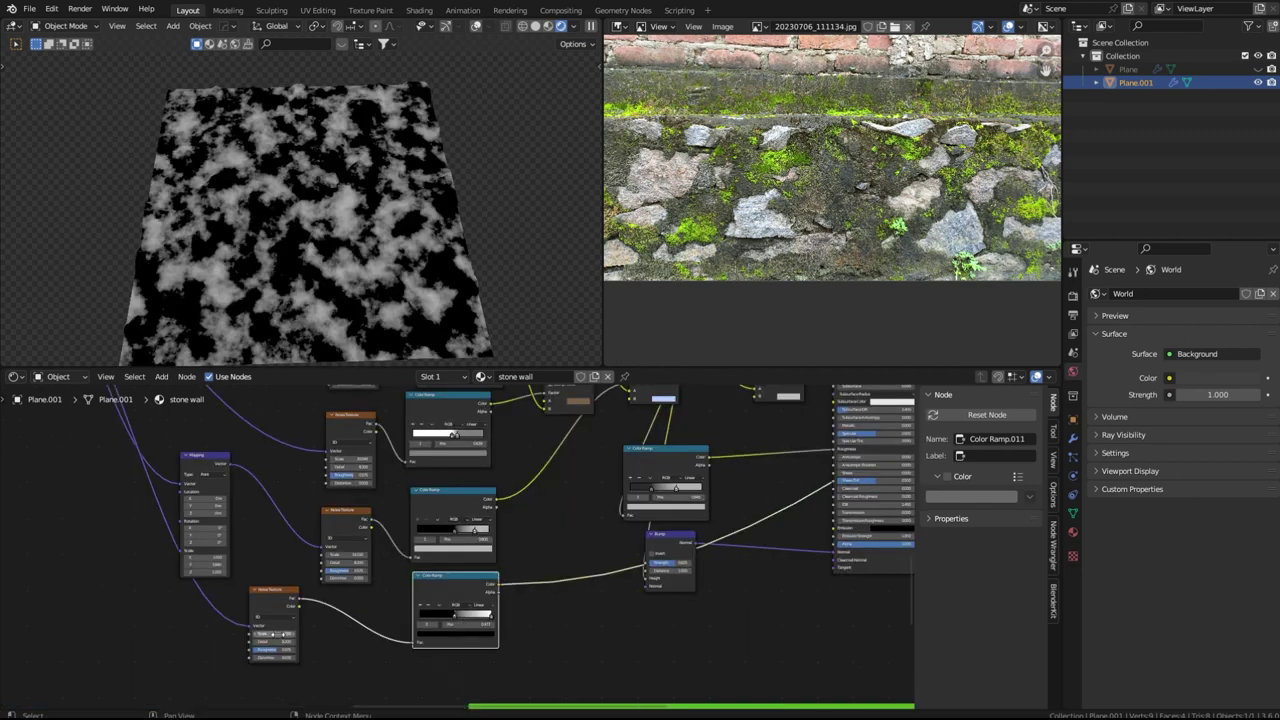
# Tint the new Color Ramp's white stop salmon-orange and connect the ramp to the B input of the new Mix node
pyautogui.click(528, 691)
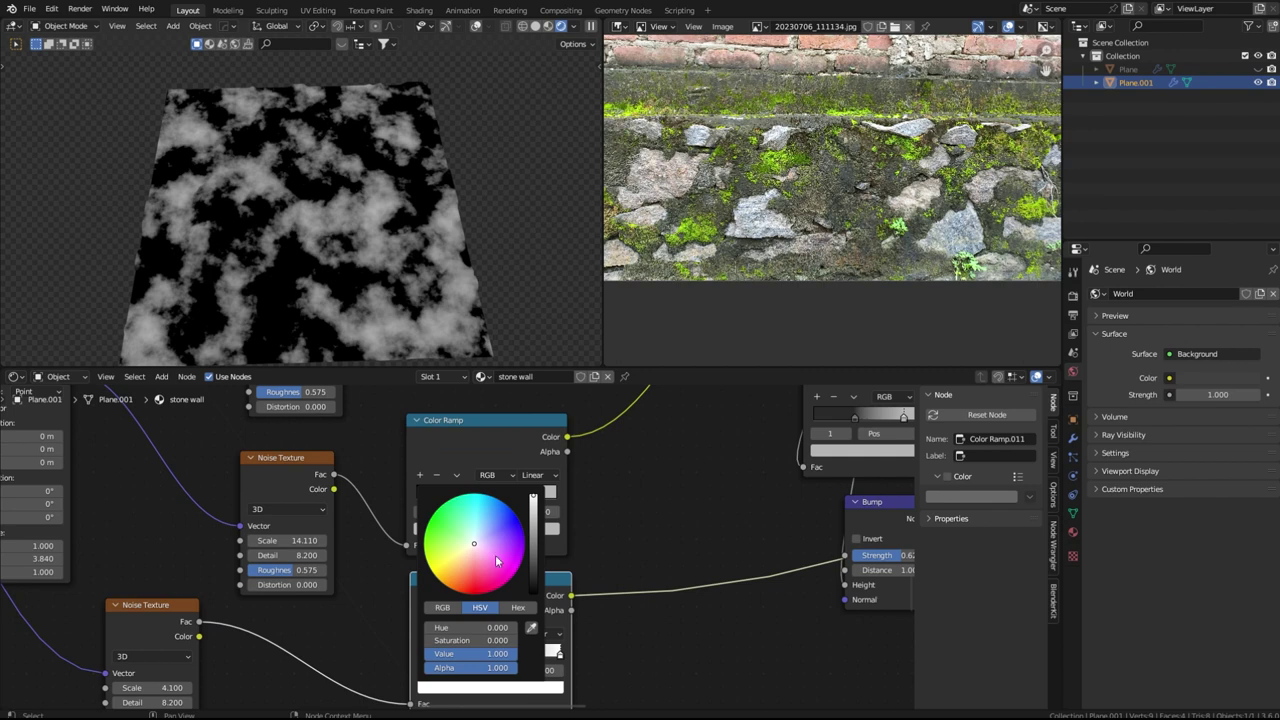
pyautogui.moveTo(463, 576); pyautogui.dragTo(467, 572)
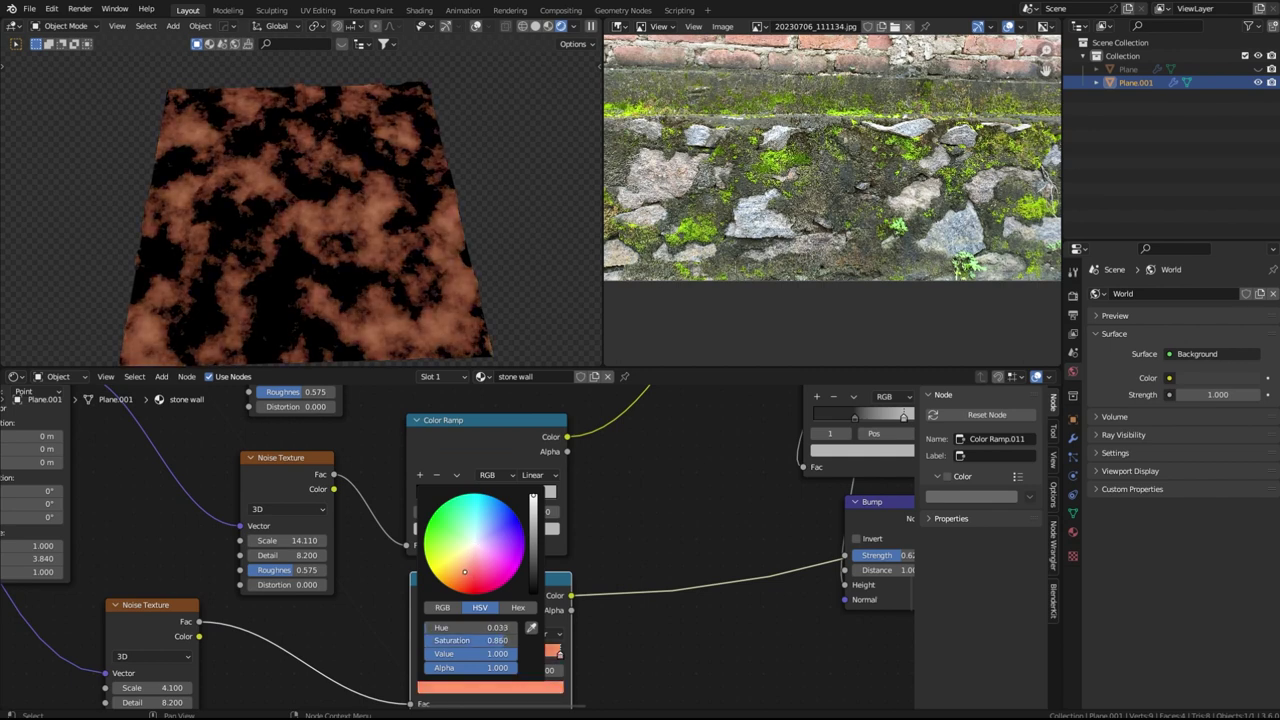
pyautogui.press('Home')
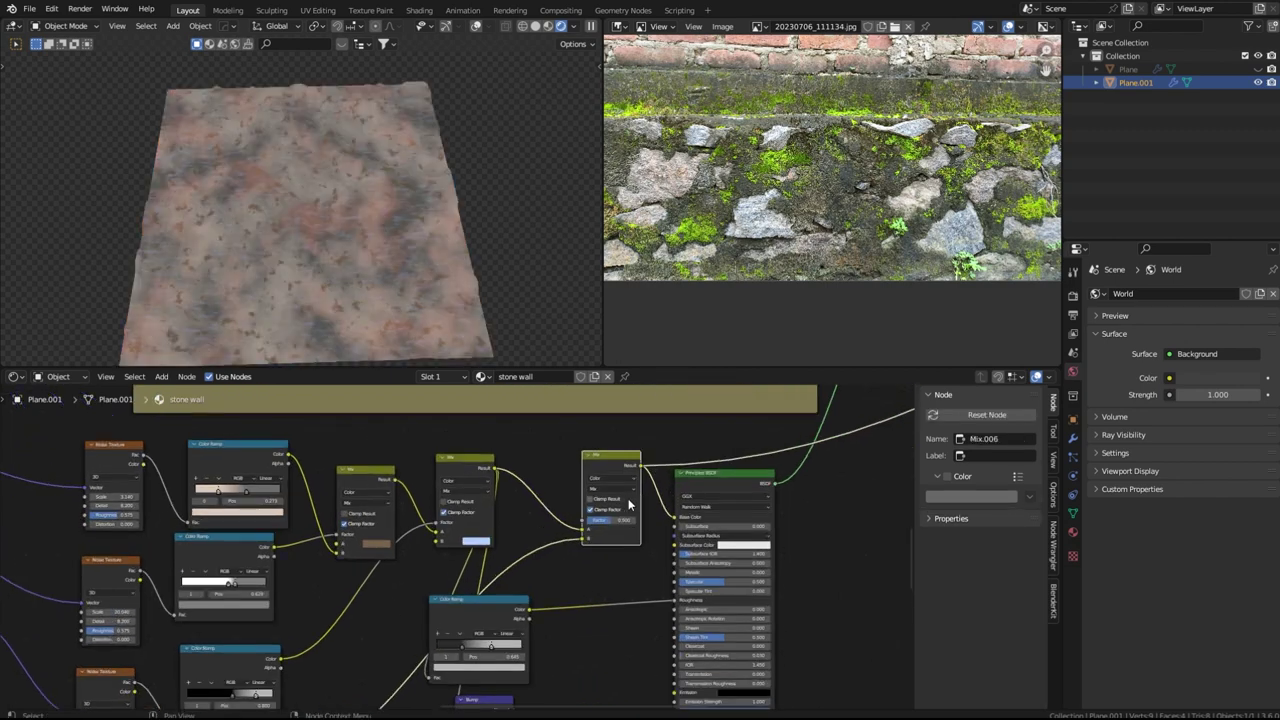
# Try the Soft Light and Multiply blending modes on the new stone Mix node
pyautogui.scroll(2, 581, 583)
pyautogui.click(577, 553)
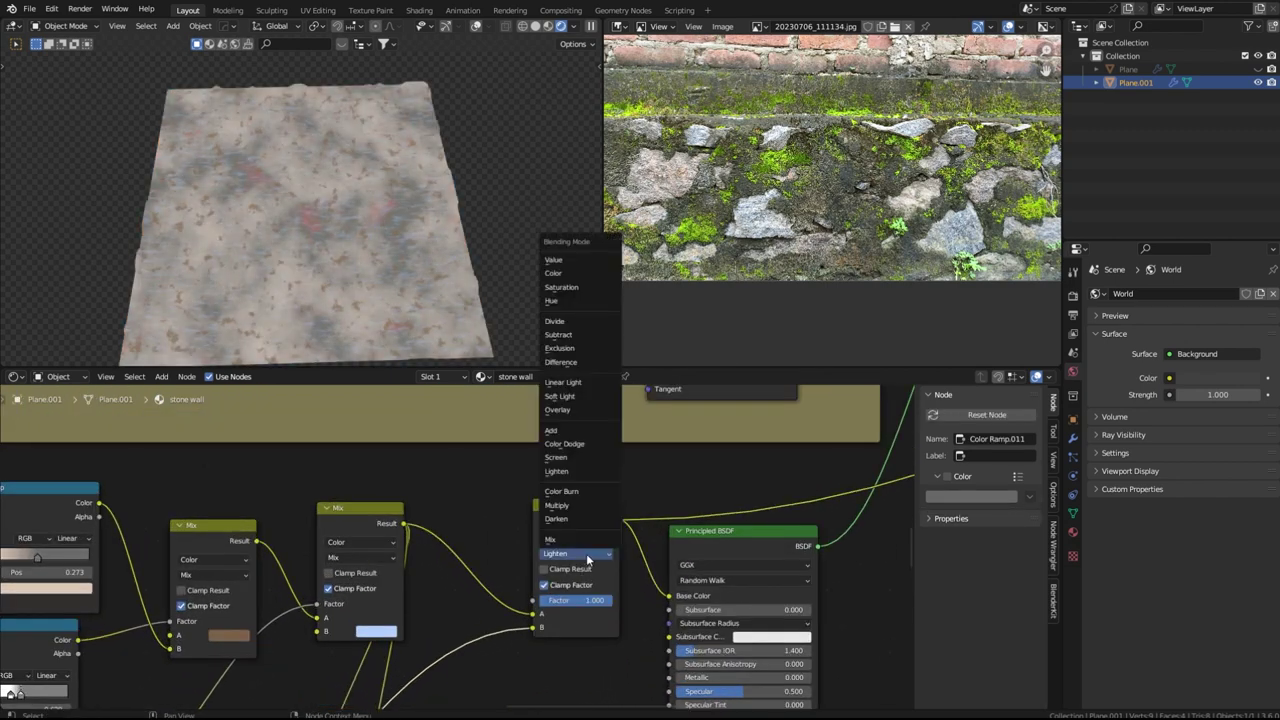
pyautogui.click(571, 397)
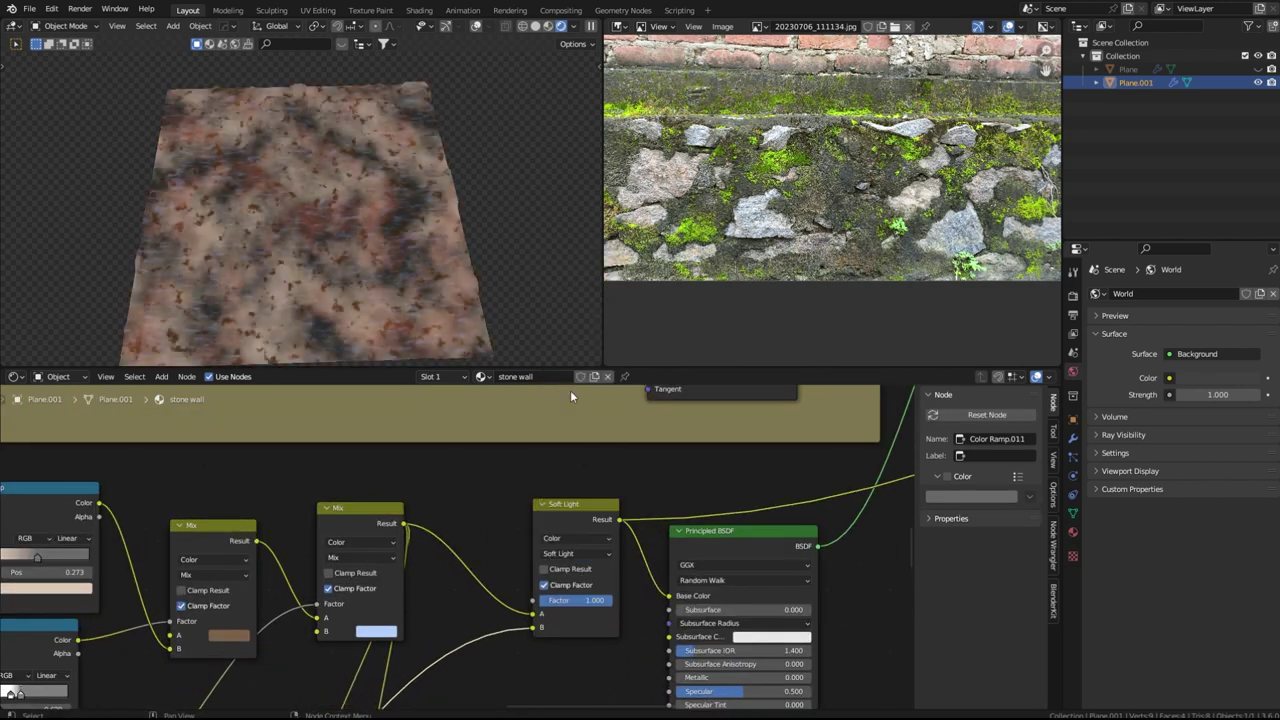
pyautogui.click(578, 554)
pyautogui.click(557, 506)
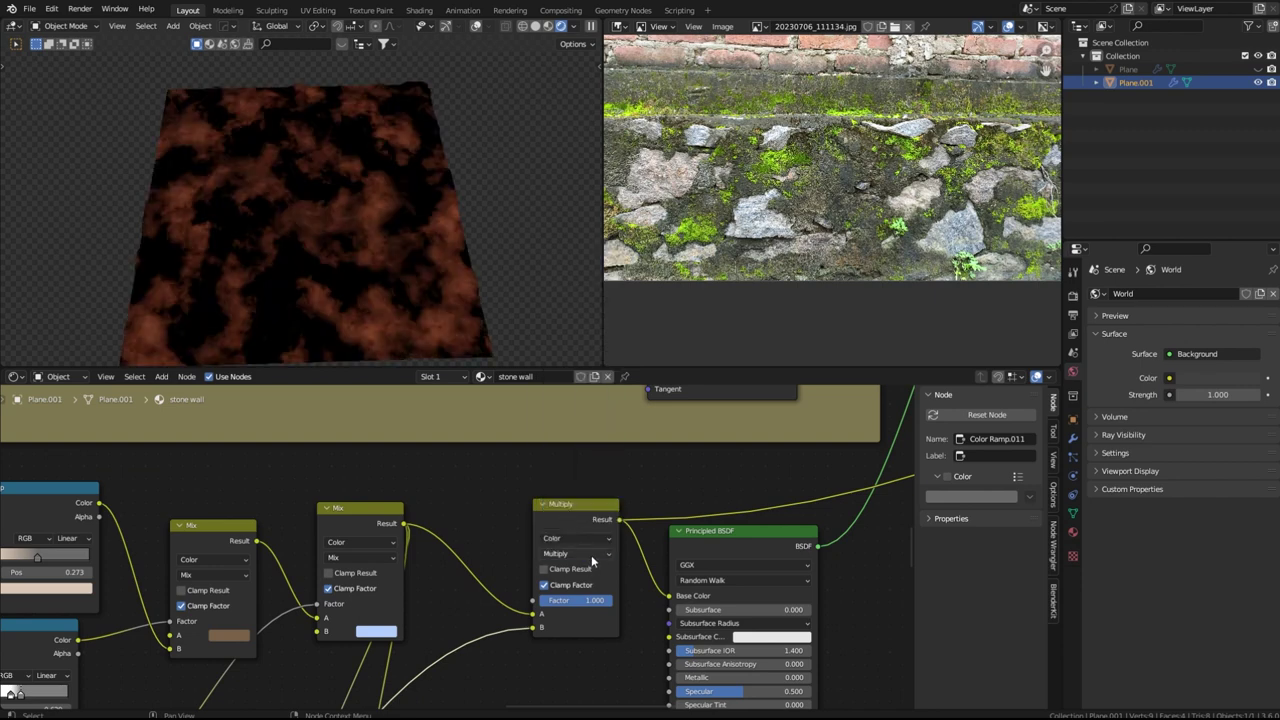
# Try swapping the blend node's A and B inputs with Soft Light blending, then undo these changes
pyautogui.click(591, 556)
pyautogui.moveTo(527, 628); pyautogui.dragTo(533, 614)
pyautogui.moveTo(404, 523); pyautogui.dragTo(536, 628)
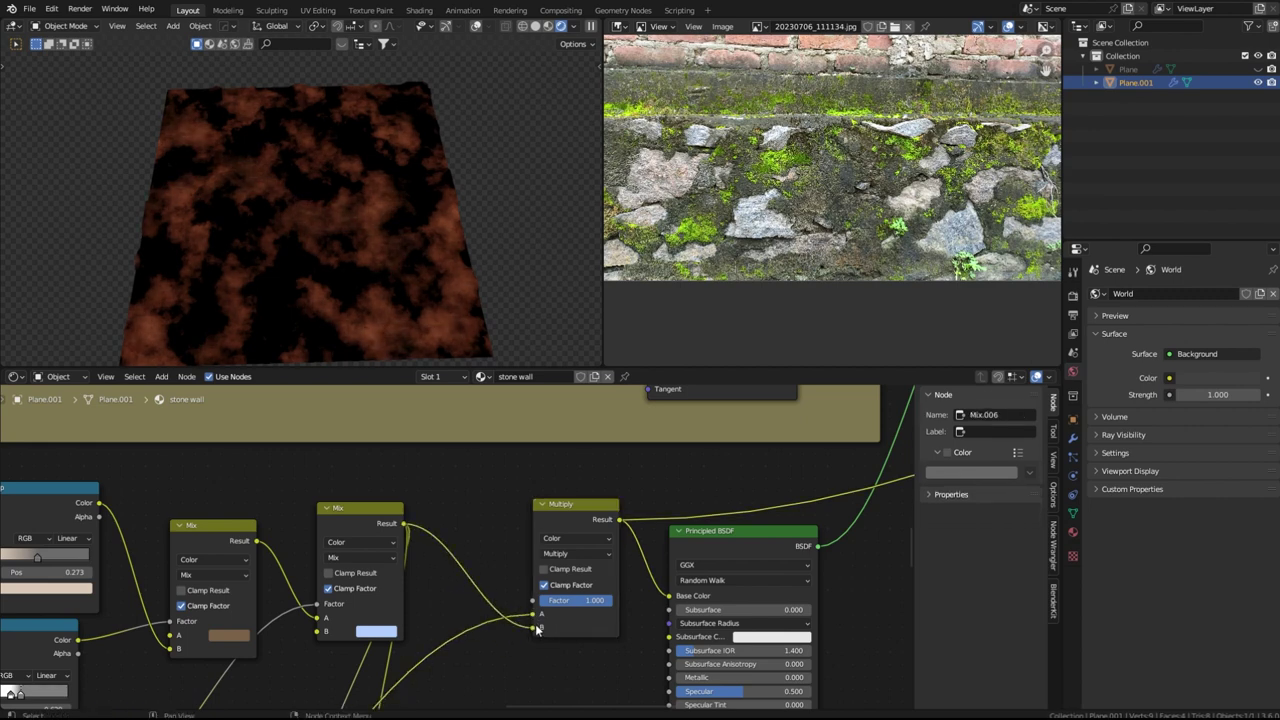
pyautogui.click(579, 552)
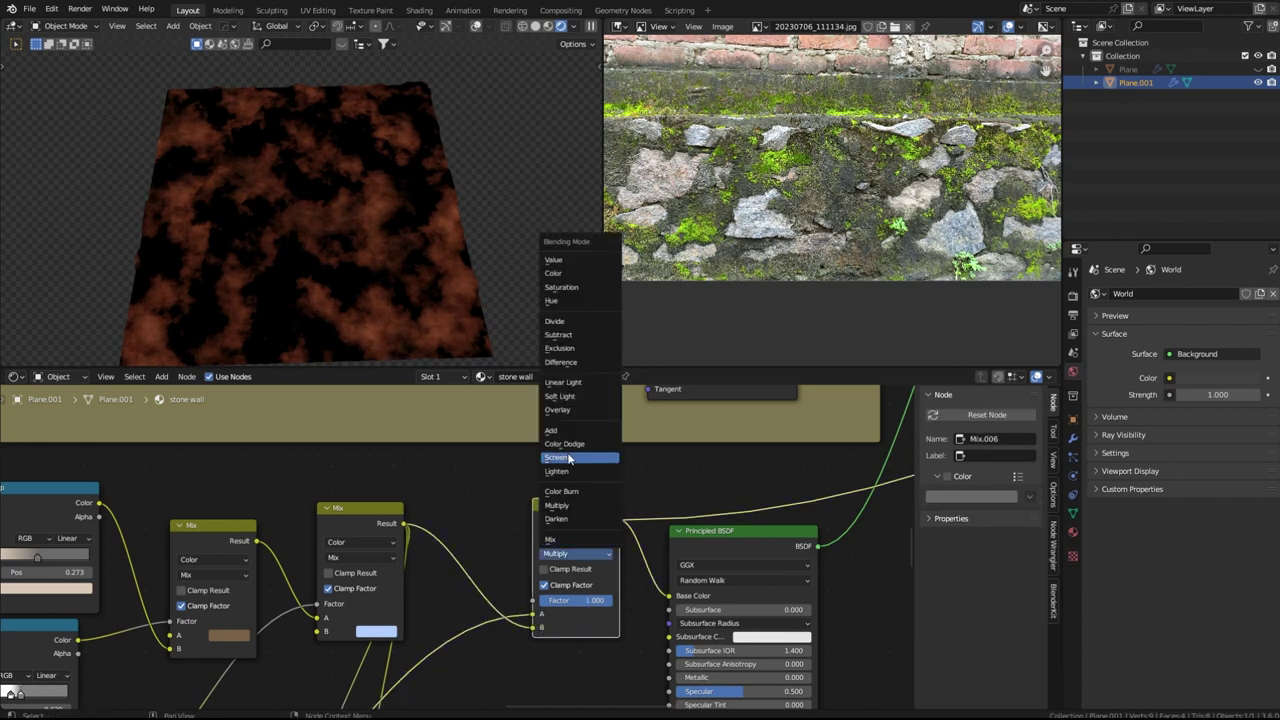
pyautogui.click(568, 397)
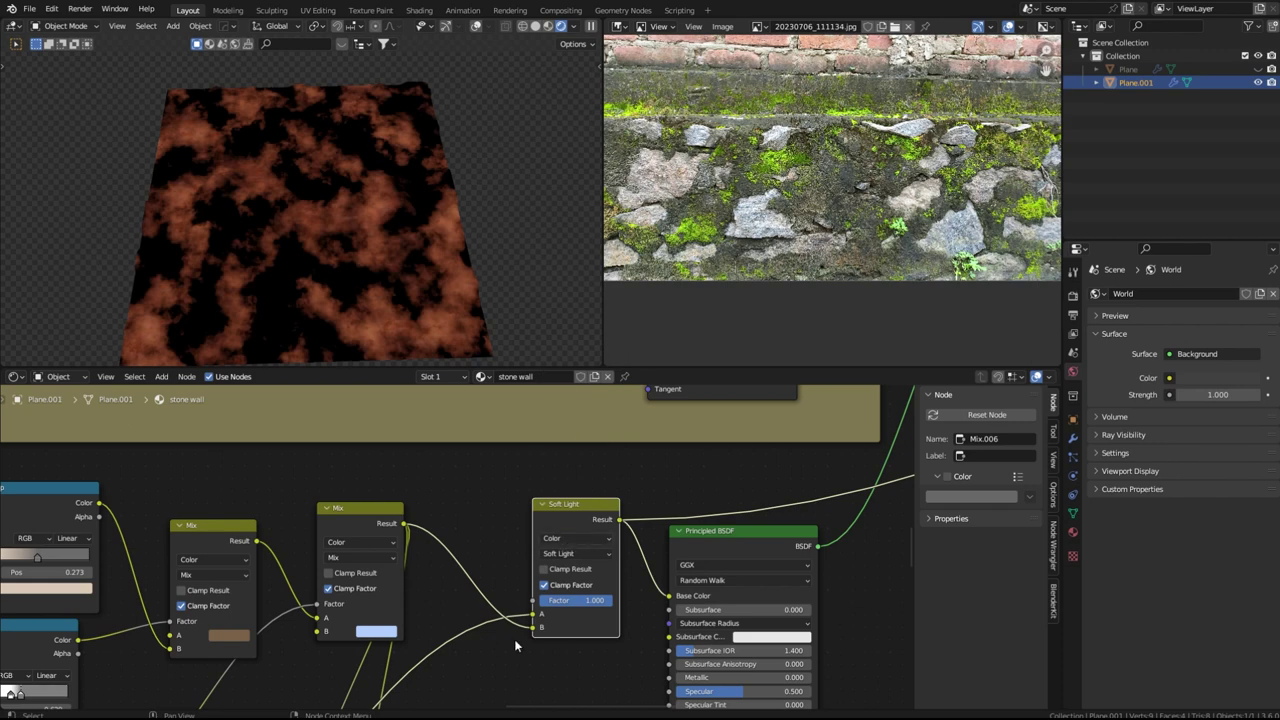
pyautogui.hotkey('ctrl', 'z')
pyautogui.hotkey('ctrl', 'z')
pyautogui.hotkey('ctrl', 'z')
pyautogui.hotkey('ctrl', 'z')
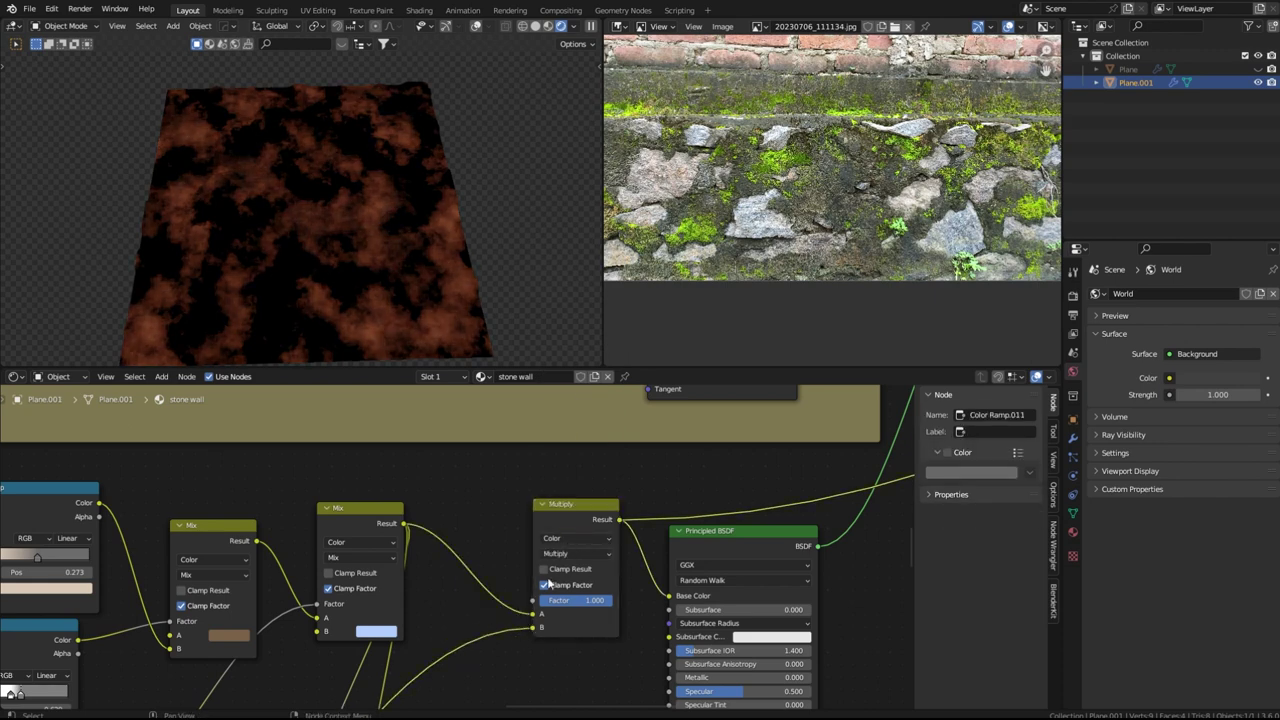
# Set the new stone Mix node's blending mode to Soft Light
pyautogui.click(560, 552)
pyautogui.click(576, 397)
pyautogui.scroll(-5, 573, 635)
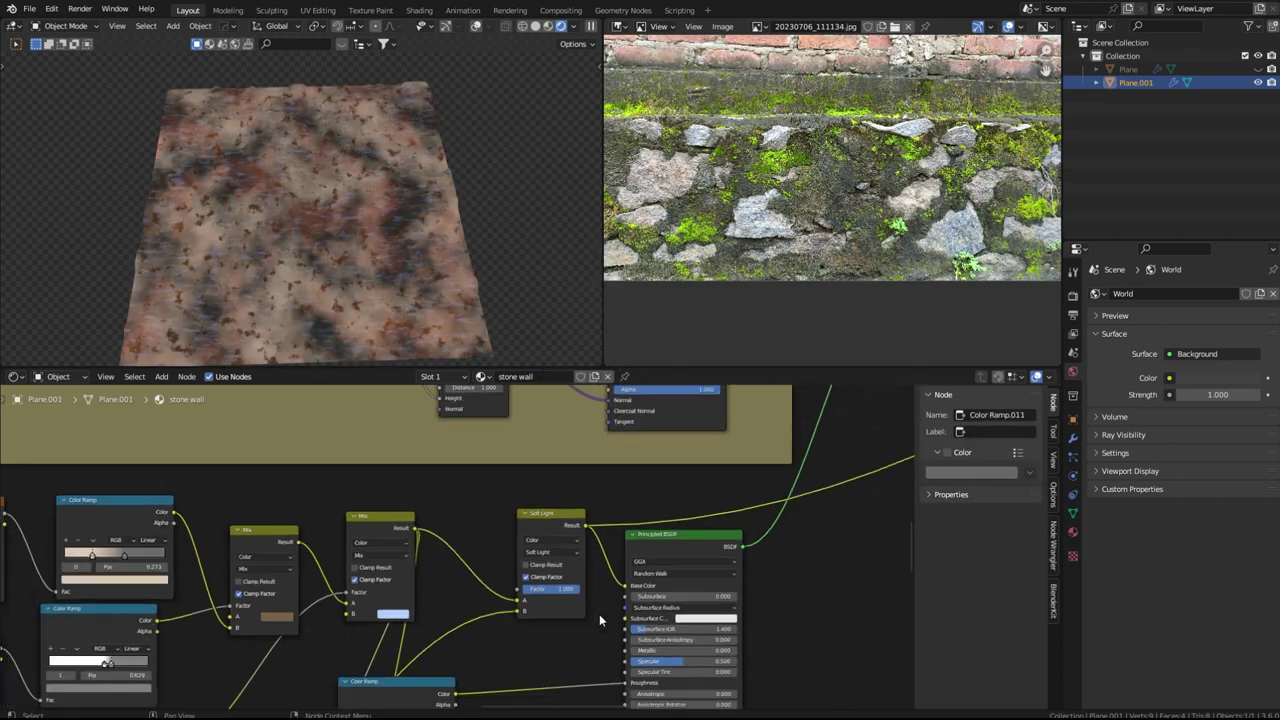
# Preview the salmon Color Ramp, lower its Noise Texture's Scale to 2.330 and tighten the stops, with the black one at 0.559
pyautogui.moveTo(594, 520); pyautogui.dragTo(540, 655, button='middle')
pyautogui.scroll(2, 560, 523)
pyautogui.scroll(4, 722, 589)
pyautogui.scroll(4, 722, 592)
pyautogui.moveTo(624, 587); pyautogui.dragTo(586, 587)
pyautogui.moveTo(551, 586); pyautogui.dragTo(578, 588)
pyautogui.moveTo(553, 587); pyautogui.dragTo(556, 590)
pyautogui.keyDown('ctrl'); pyautogui.keyDown('shift'); pyautogui.click(535, 540); pyautogui.keyUp('shift'); pyautogui.keyUp('ctrl')
pyautogui.moveTo(225, 621); pyautogui.dragTo(195, 621)
pyautogui.moveTo(554, 588); pyautogui.dragTo(568, 588)
pyautogui.scroll(-4, 571, 590)
pyautogui.moveTo(851, 581); pyautogui.dragTo(480, 631, button='middle')
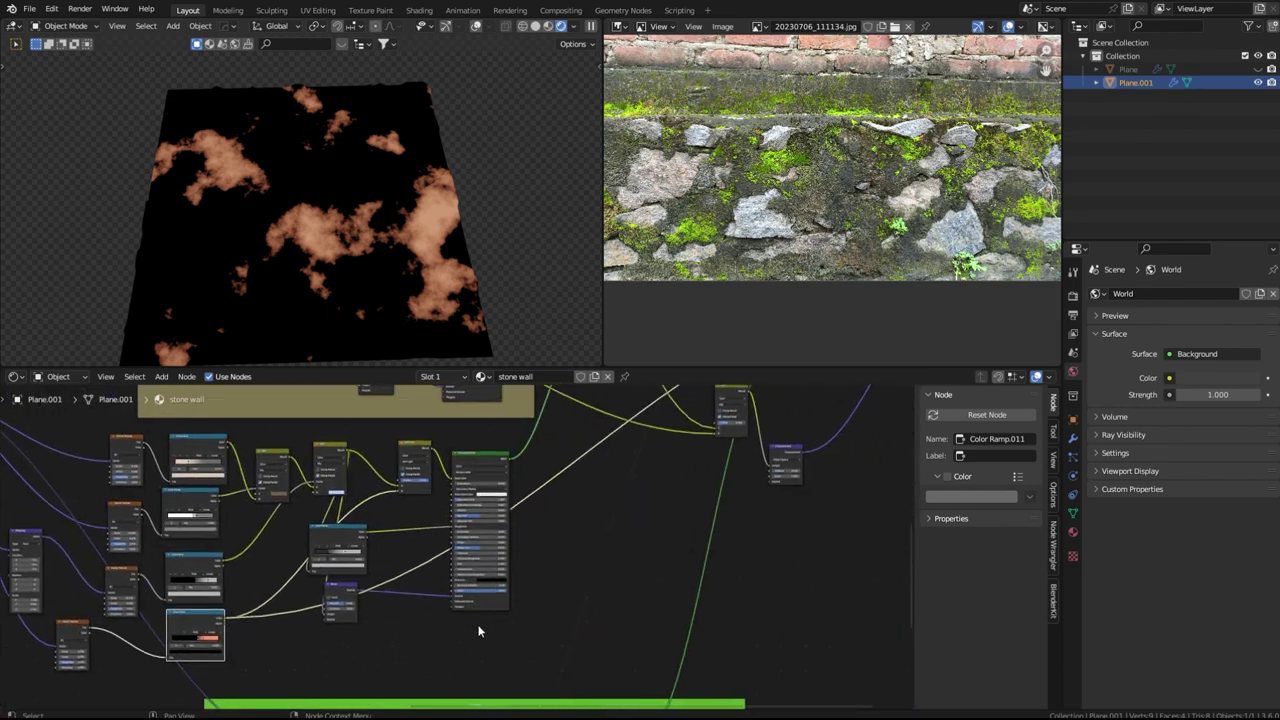
# Preview the final Mix Shader on the plane and inspect the combined wall material up close
pyautogui.scroll(-2, 685, 544)
pyautogui.moveTo(685, 544); pyautogui.dragTo(519, 633, button='middle')
pyautogui.keyDown('ctrl'); pyautogui.keyDown('shift'); pyautogui.click(595, 494); pyautogui.keyUp('shift'); pyautogui.keyUp('ctrl')
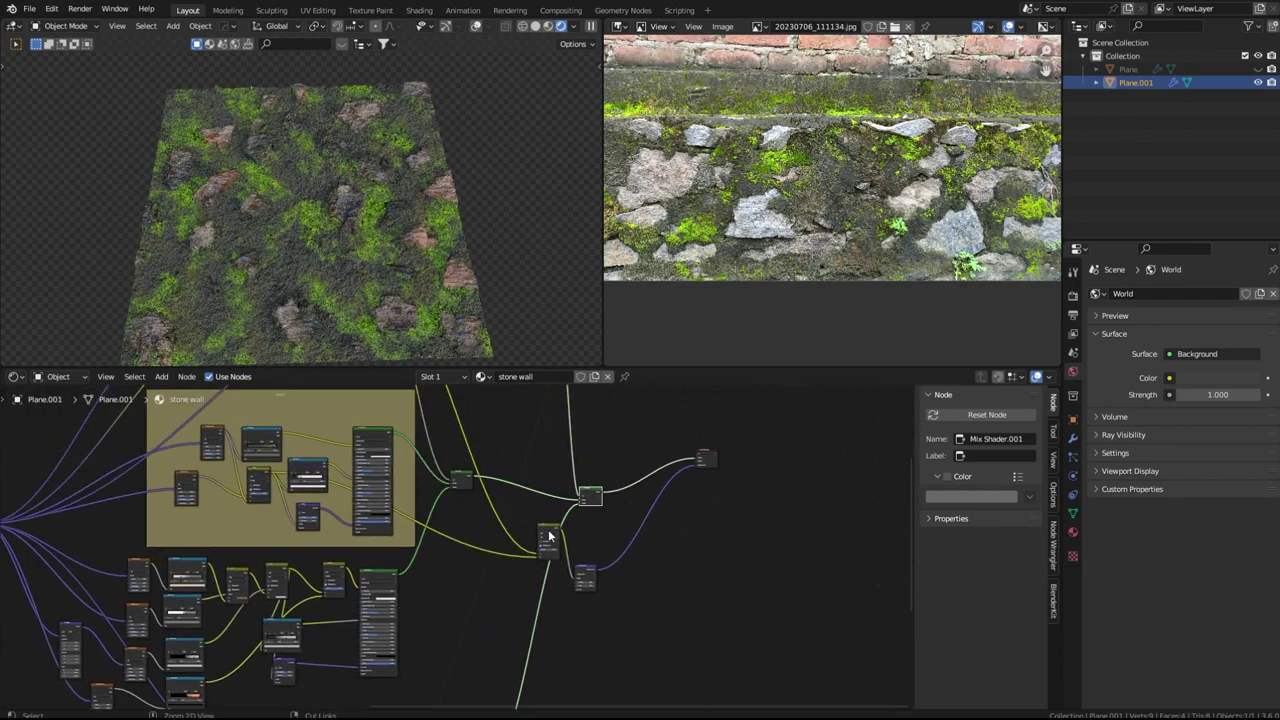
pyautogui.scroll(5, 330, 262)
pyautogui.keyDown('shift'); pyautogui.moveTo(386, 254); pyautogui.dragTo(377, 299, button='middle'); pyautogui.keyUp('shift')
pyautogui.scroll(-2, 431, 254)
pyautogui.scroll(-4, 337, 351)
pyautogui.moveTo(174, 571); pyautogui.dragTo(406, 707, button='middle')
pyautogui.scroll(3, 414, 504)
pyautogui.moveTo(414, 504); pyautogui.dragTo(497, 560, button='middle')
pyautogui.scroll(-5, 340, 495)
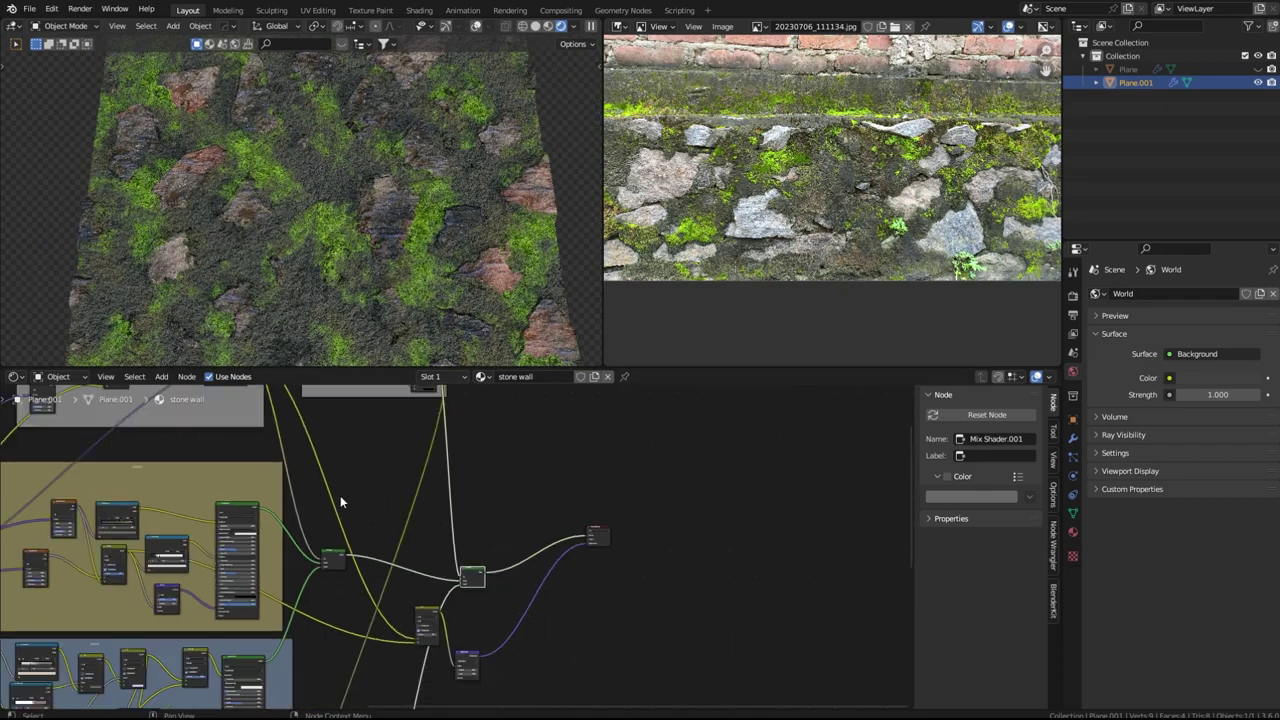
# Lighten the black stop of the stone shader's salmon Color Ramp to a dark grey
pyautogui.moveTo(290, 564); pyautogui.dragTo(414, 492, button='middle')
pyautogui.scroll(-1, 361, 247)
pyautogui.moveTo(290, 609); pyautogui.dragTo(378, 599, button='middle')
pyautogui.scroll(8, 412, 599)
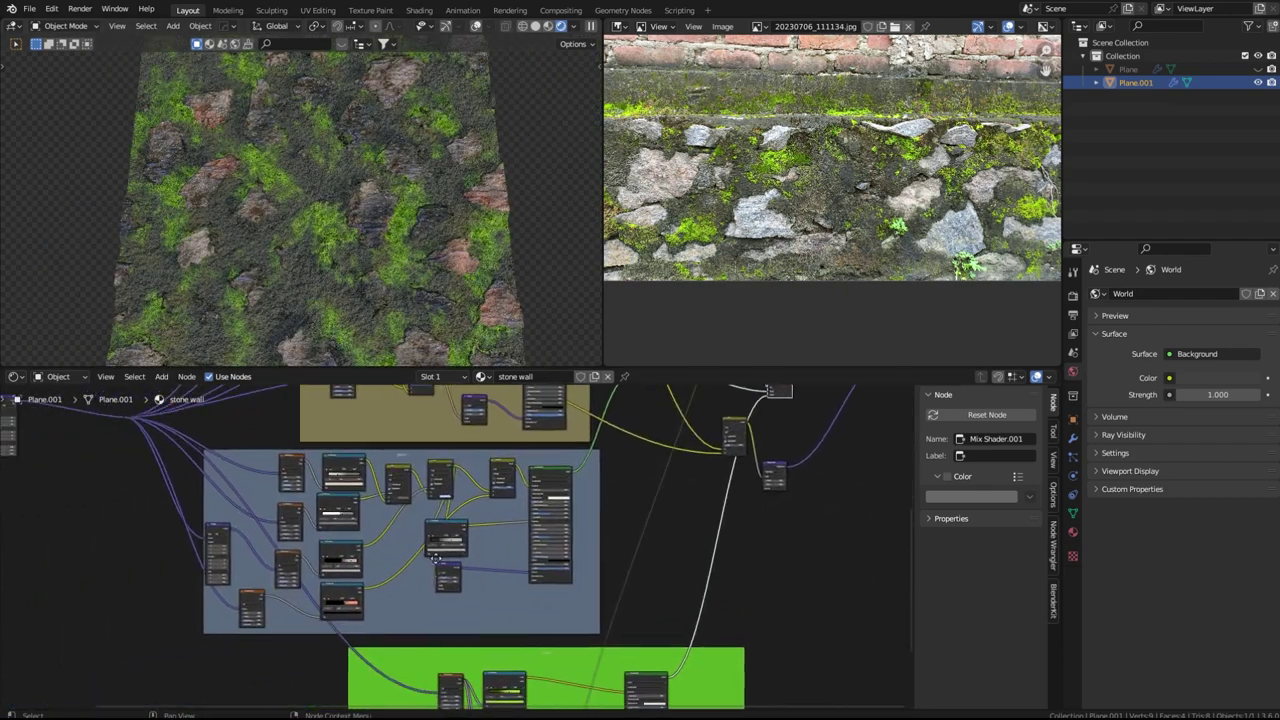
pyautogui.moveTo(241, 671); pyautogui.dragTo(317, 649, button='middle')
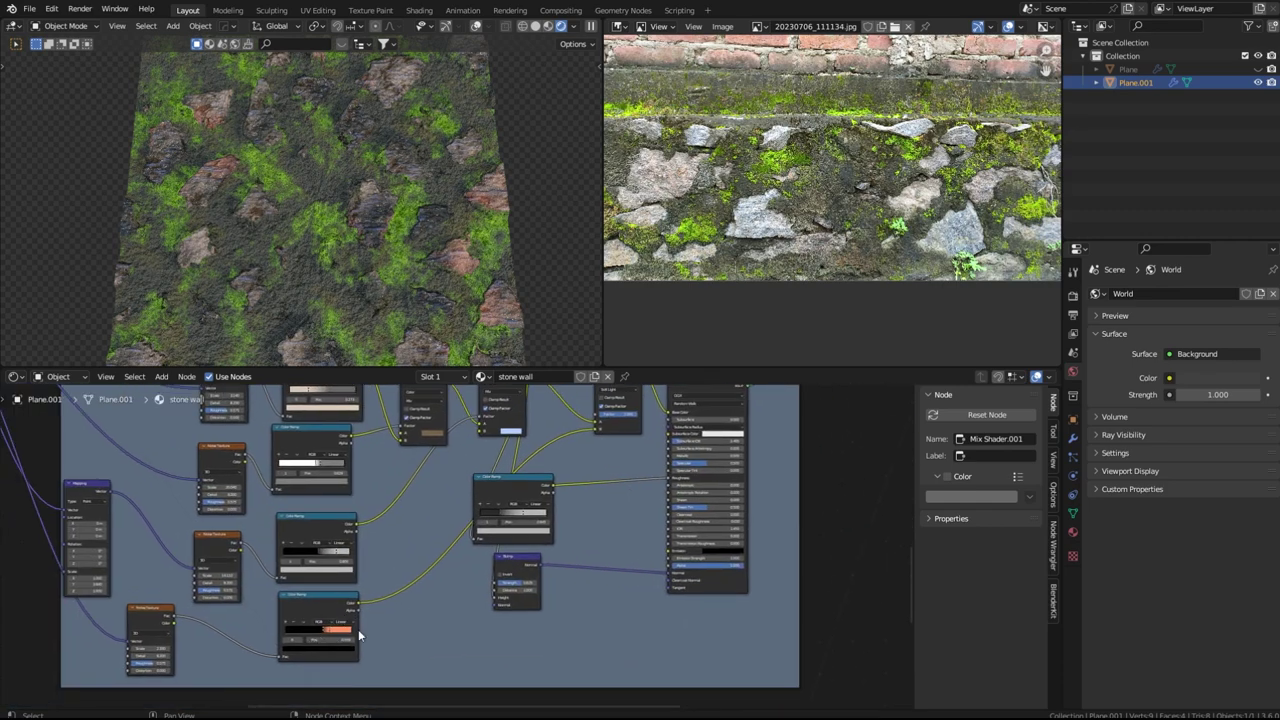
pyautogui.scroll(4, 360, 635)
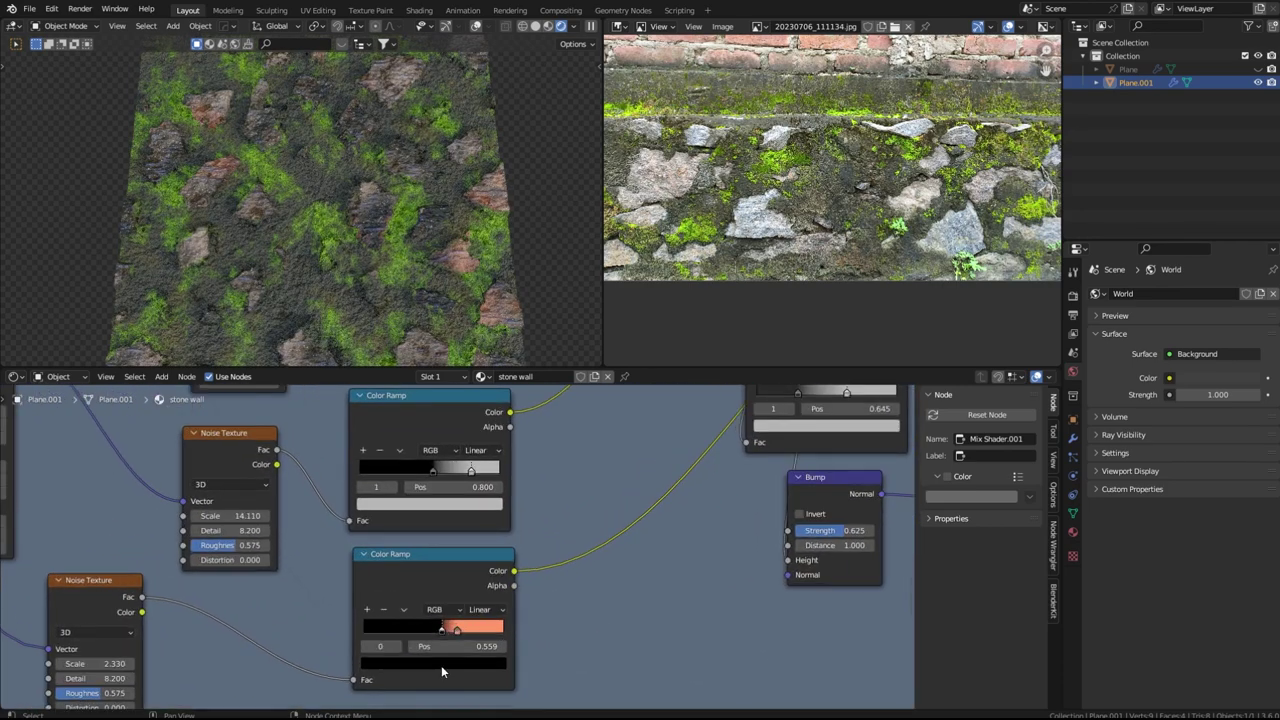
pyautogui.click(441, 668)
pyautogui.click(424, 663)
pyautogui.click(480, 520)
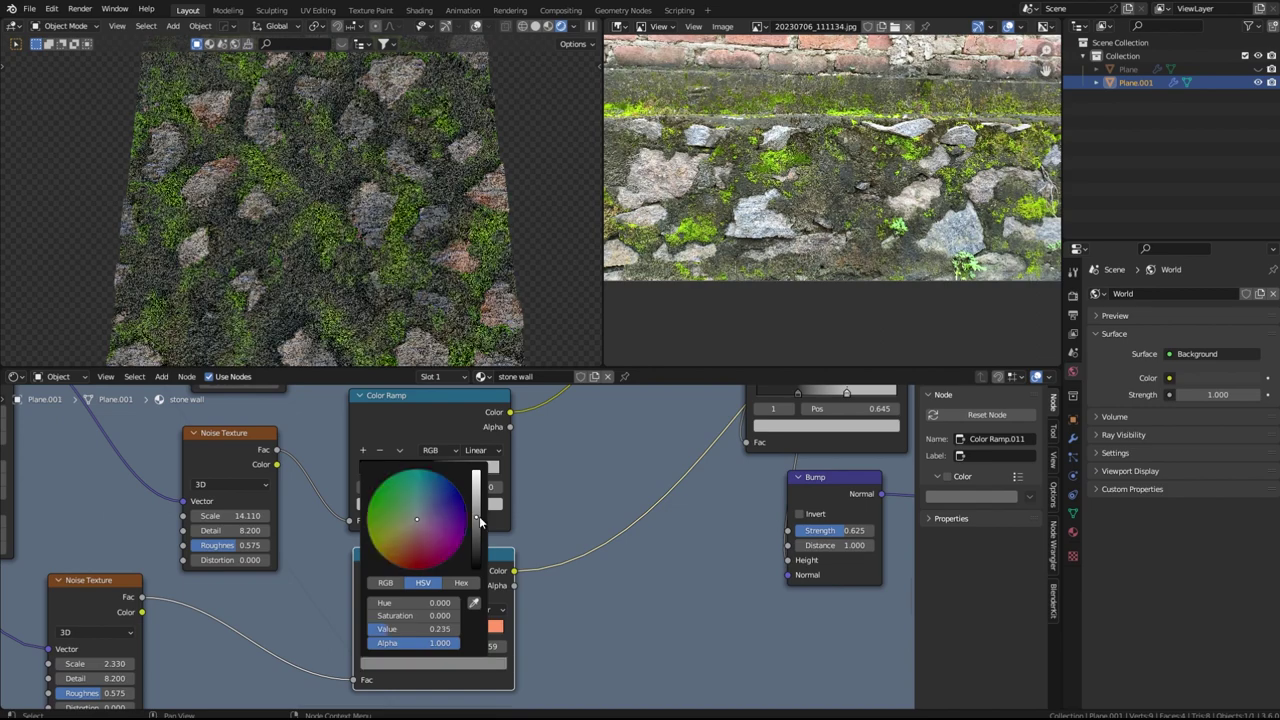
pyautogui.moveTo(480, 520); pyautogui.dragTo(477, 527)
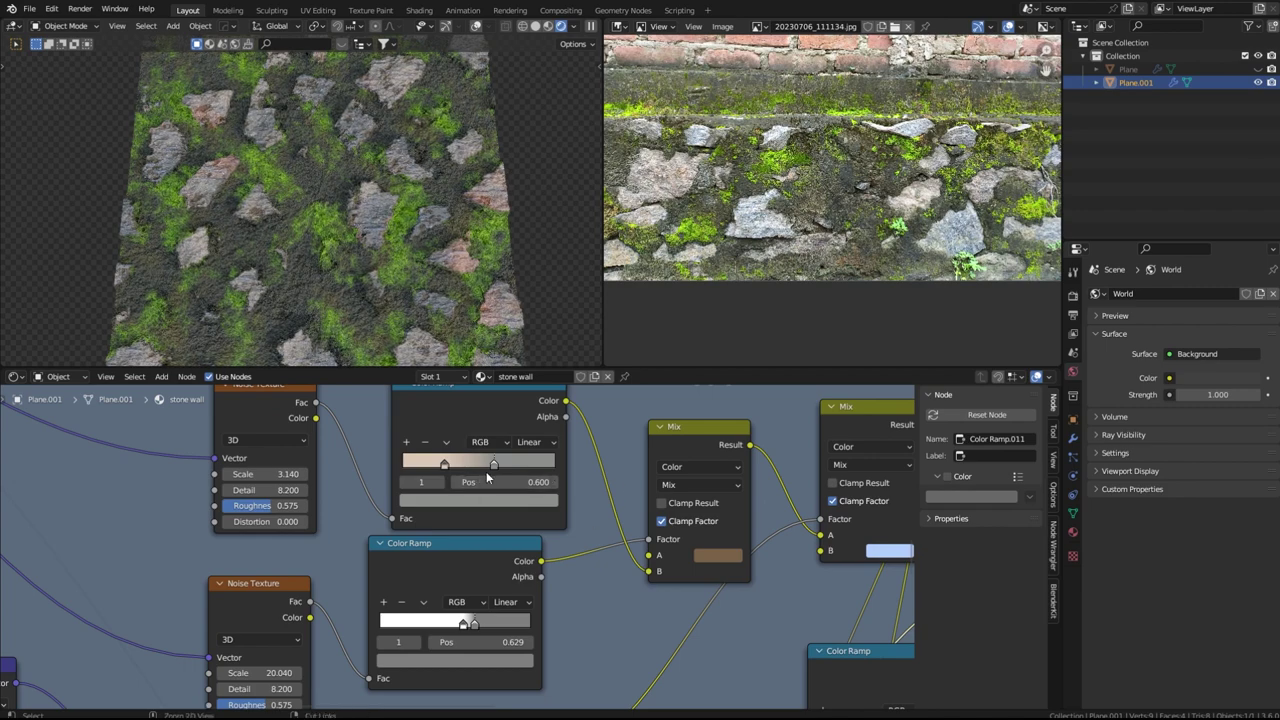
# Examine the finished wall surface on the plane from several distances and angles
pyautogui.scroll(-2, 453, 286)
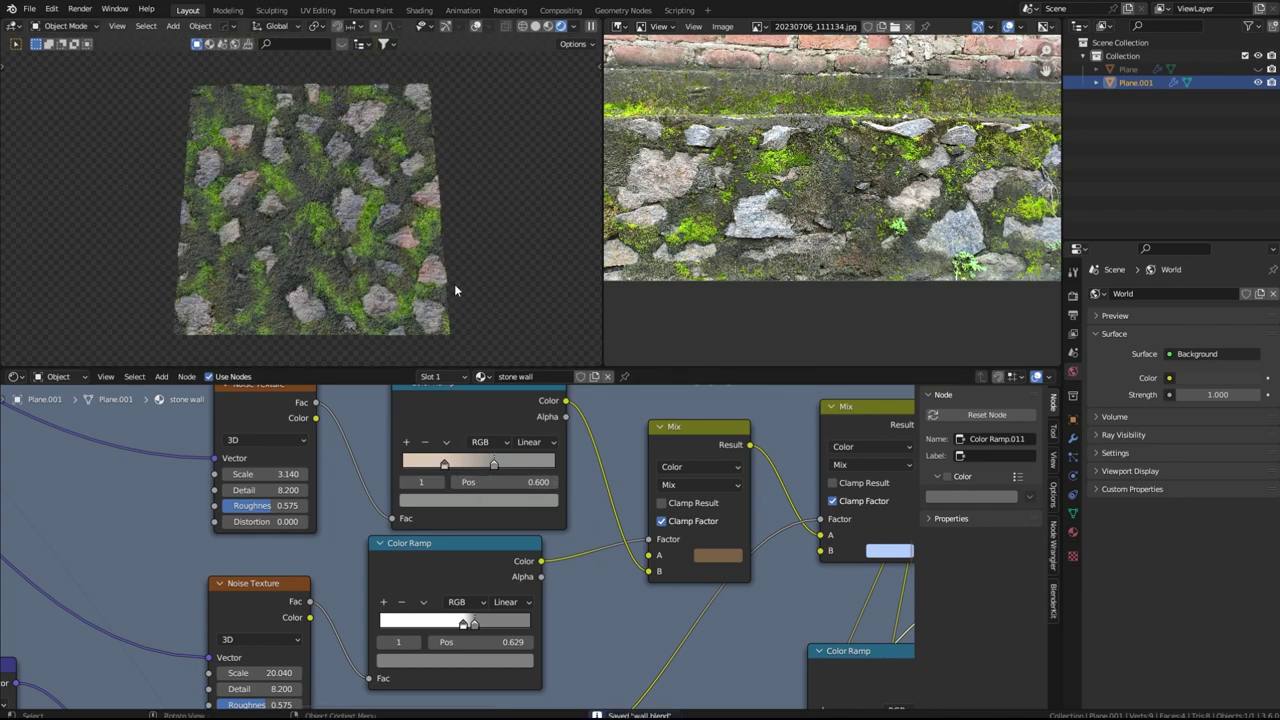
pyautogui.moveTo(460, 265); pyautogui.dragTo(440, 237, button='middle')
pyautogui.scroll(5, 443, 243)
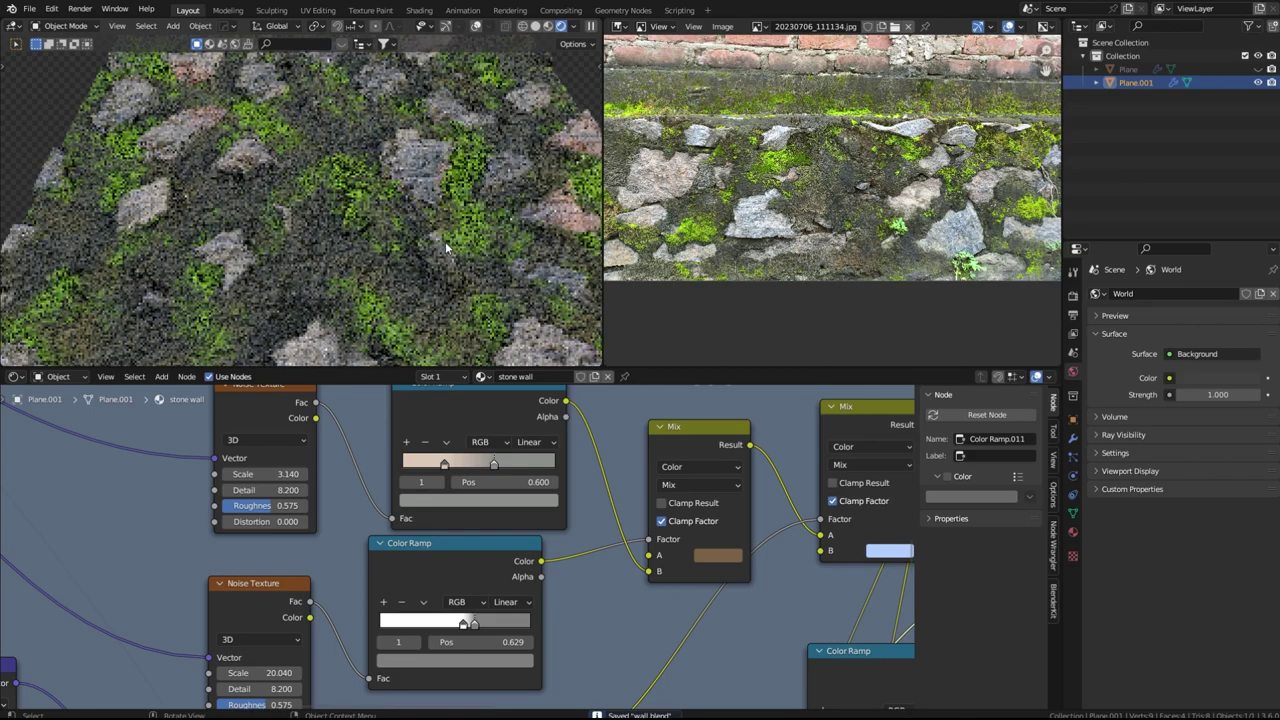
pyautogui.moveTo(403, 211); pyautogui.dragTo(512, 213, button='middle')
pyautogui.scroll(-3, 303, 187)
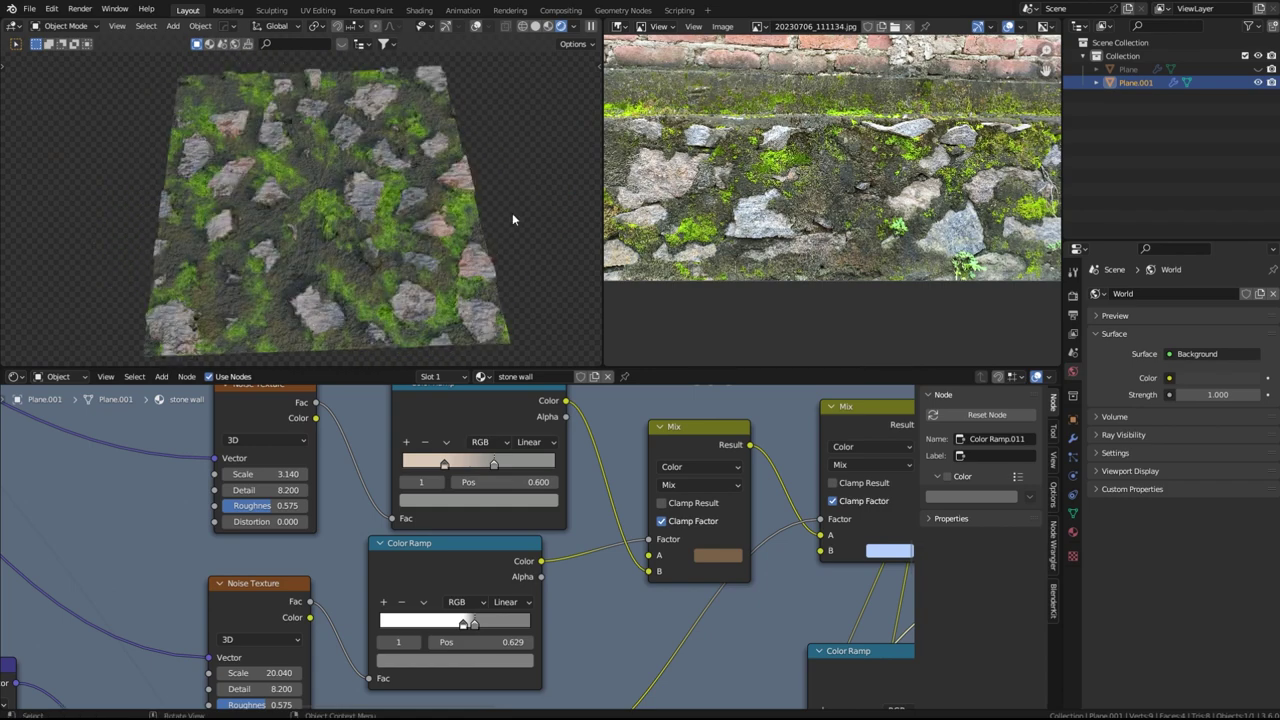